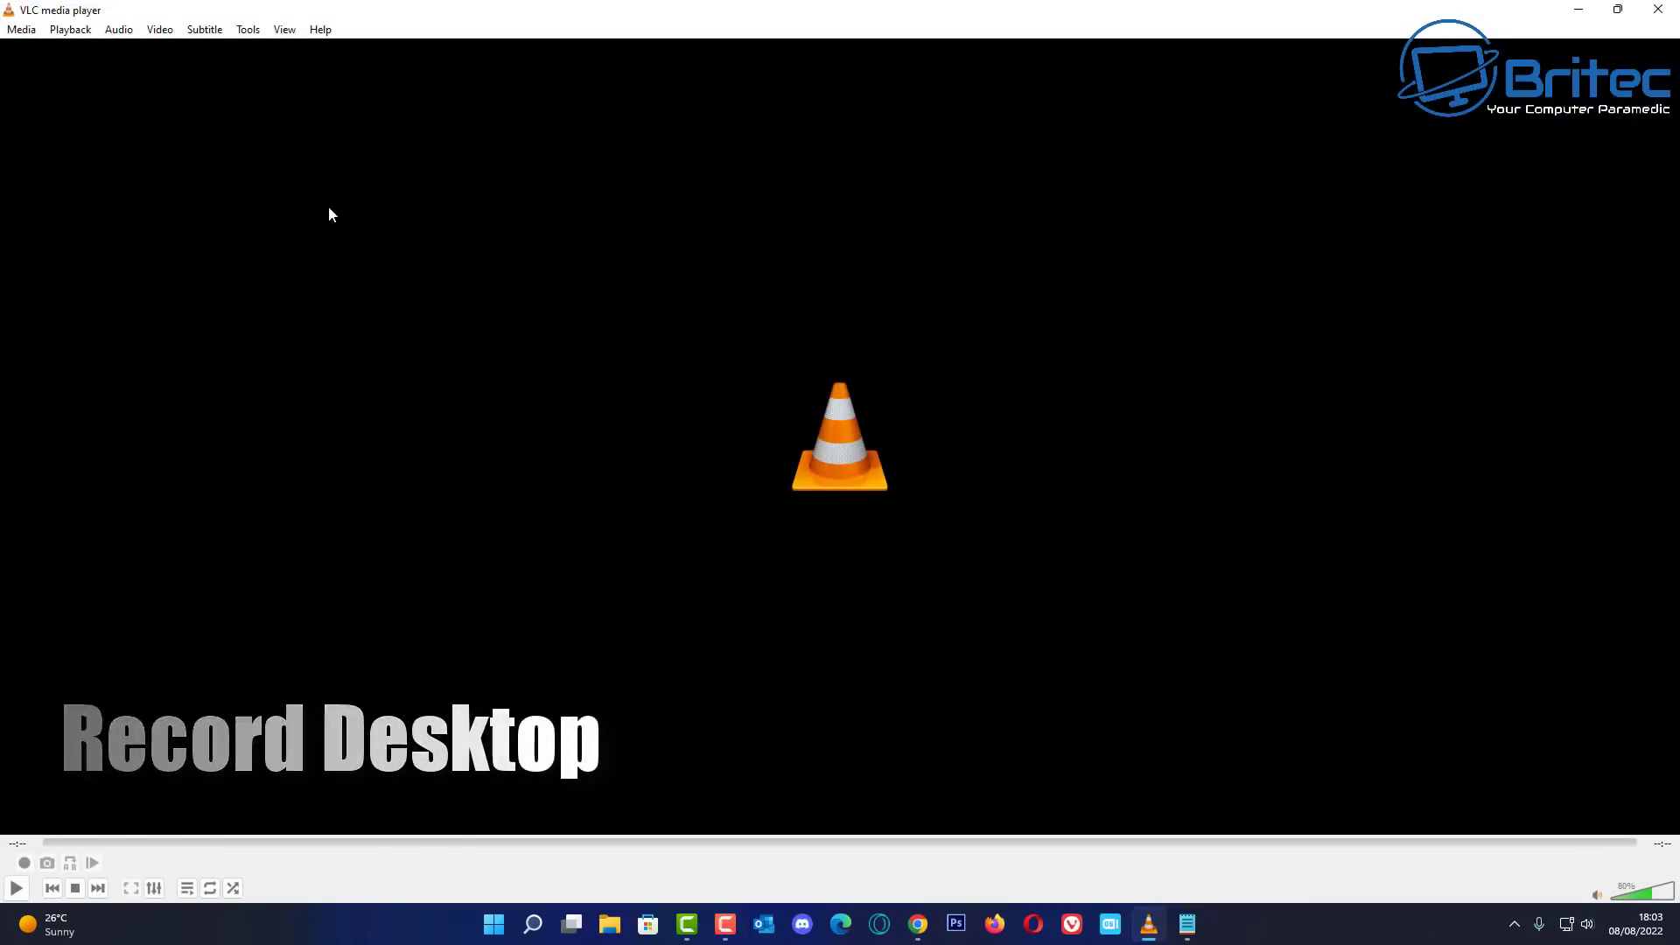
Step: Set the capture device to Desktop mode with a 60 f/s frame rate
click(19, 30)
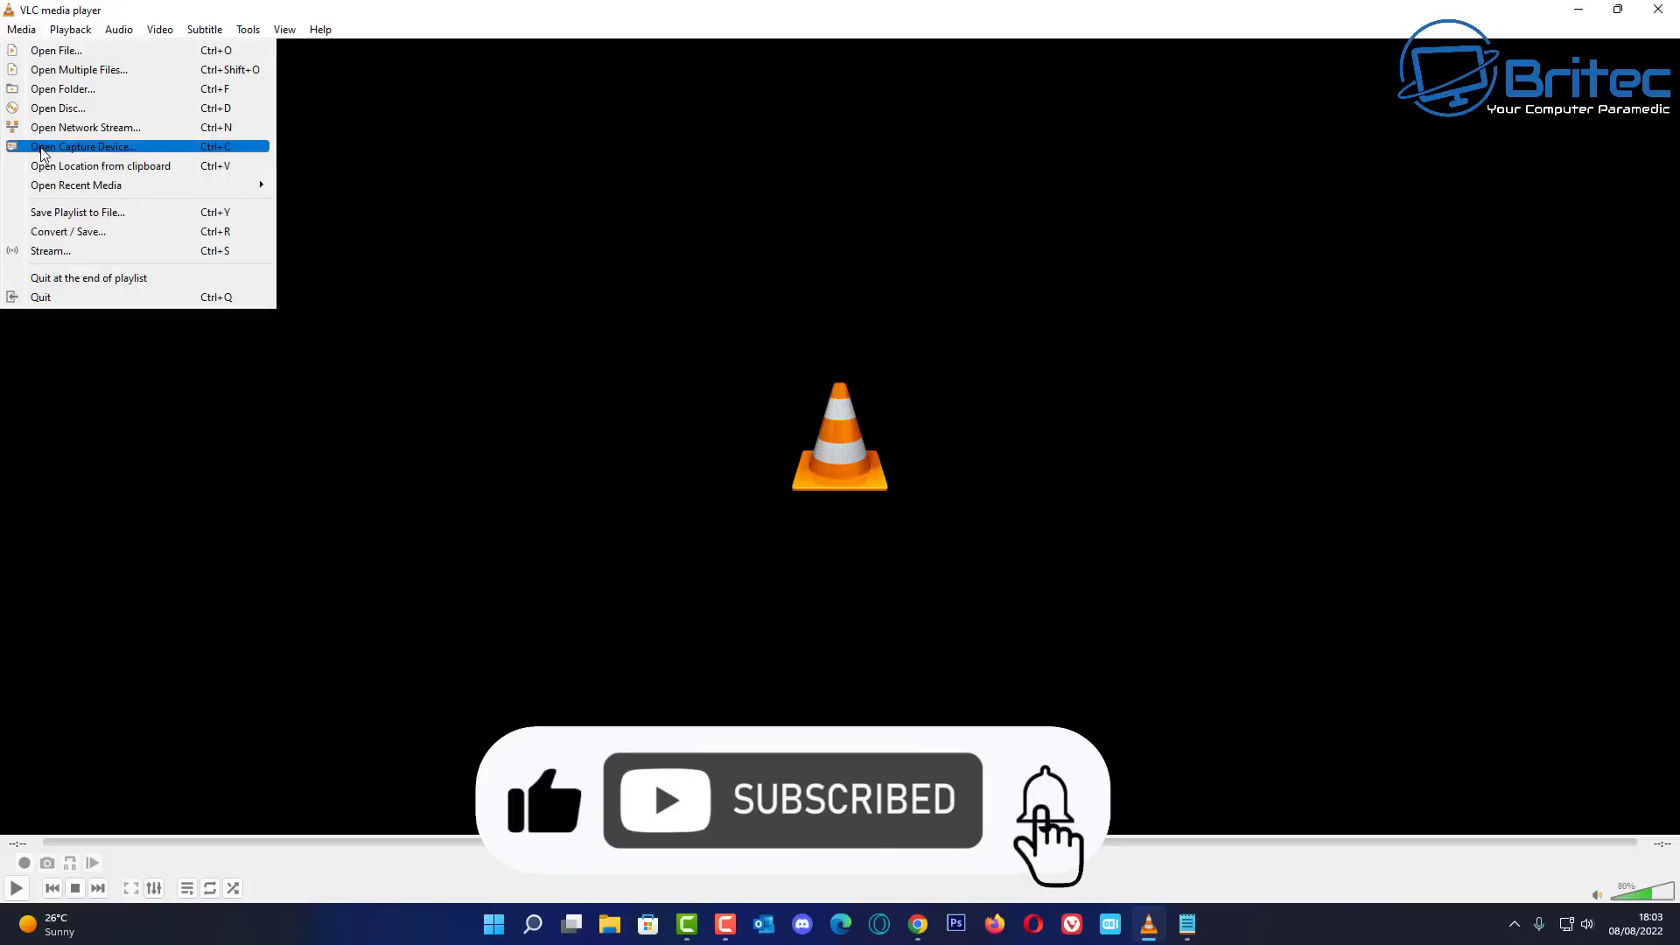
click(177, 147)
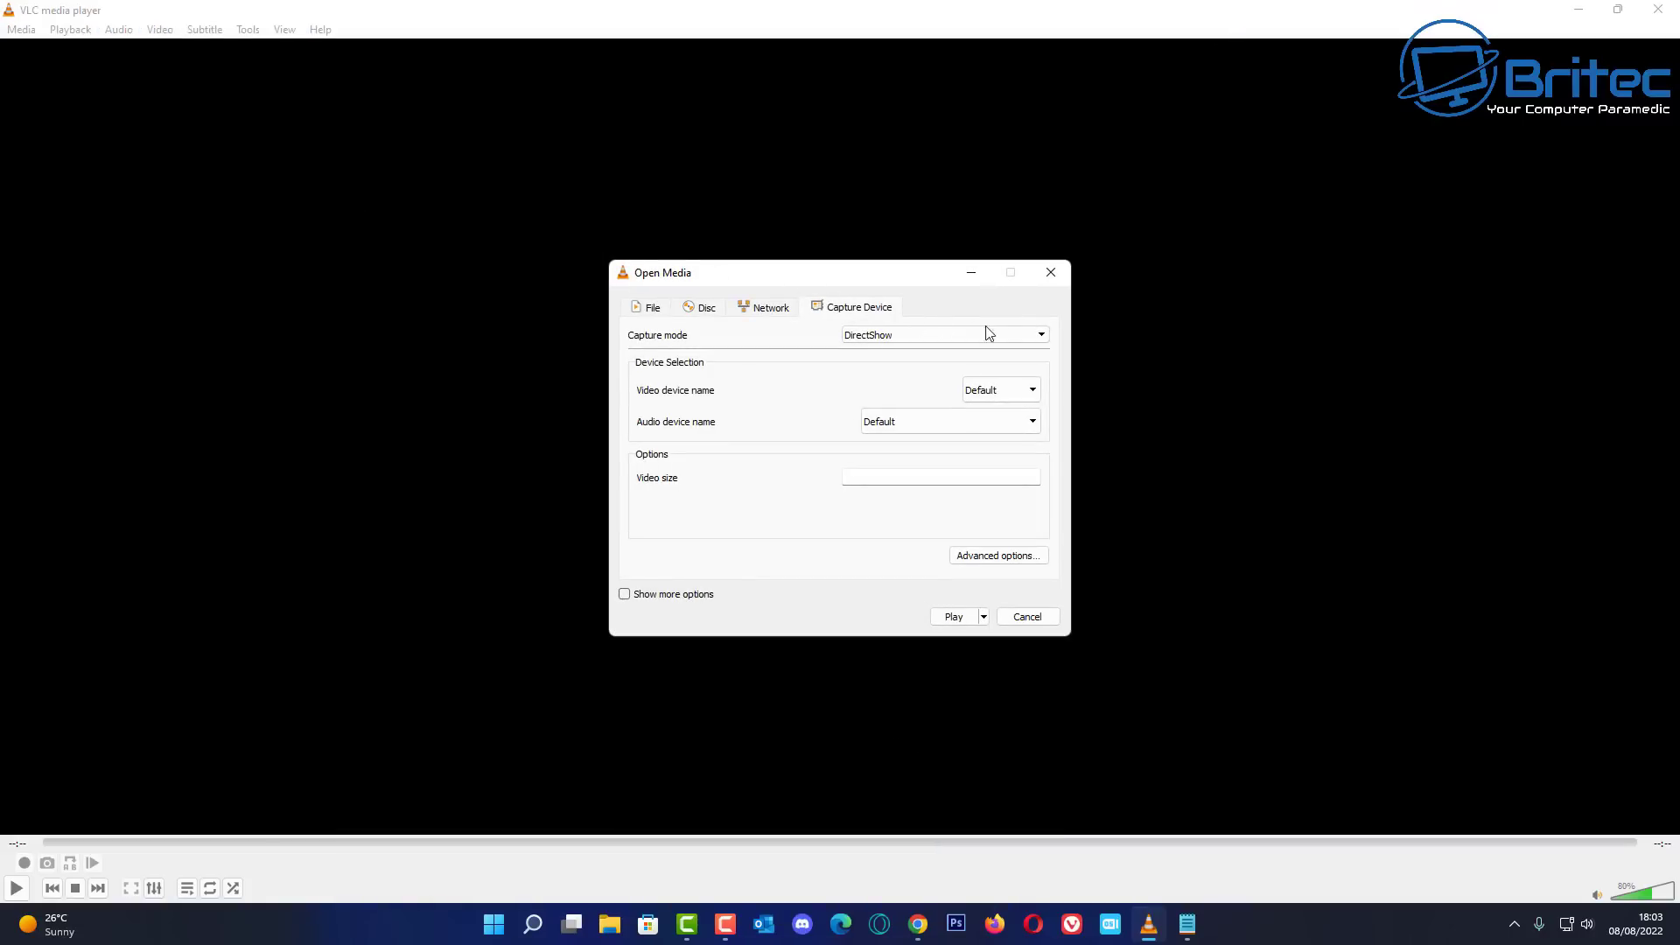
click(1044, 337)
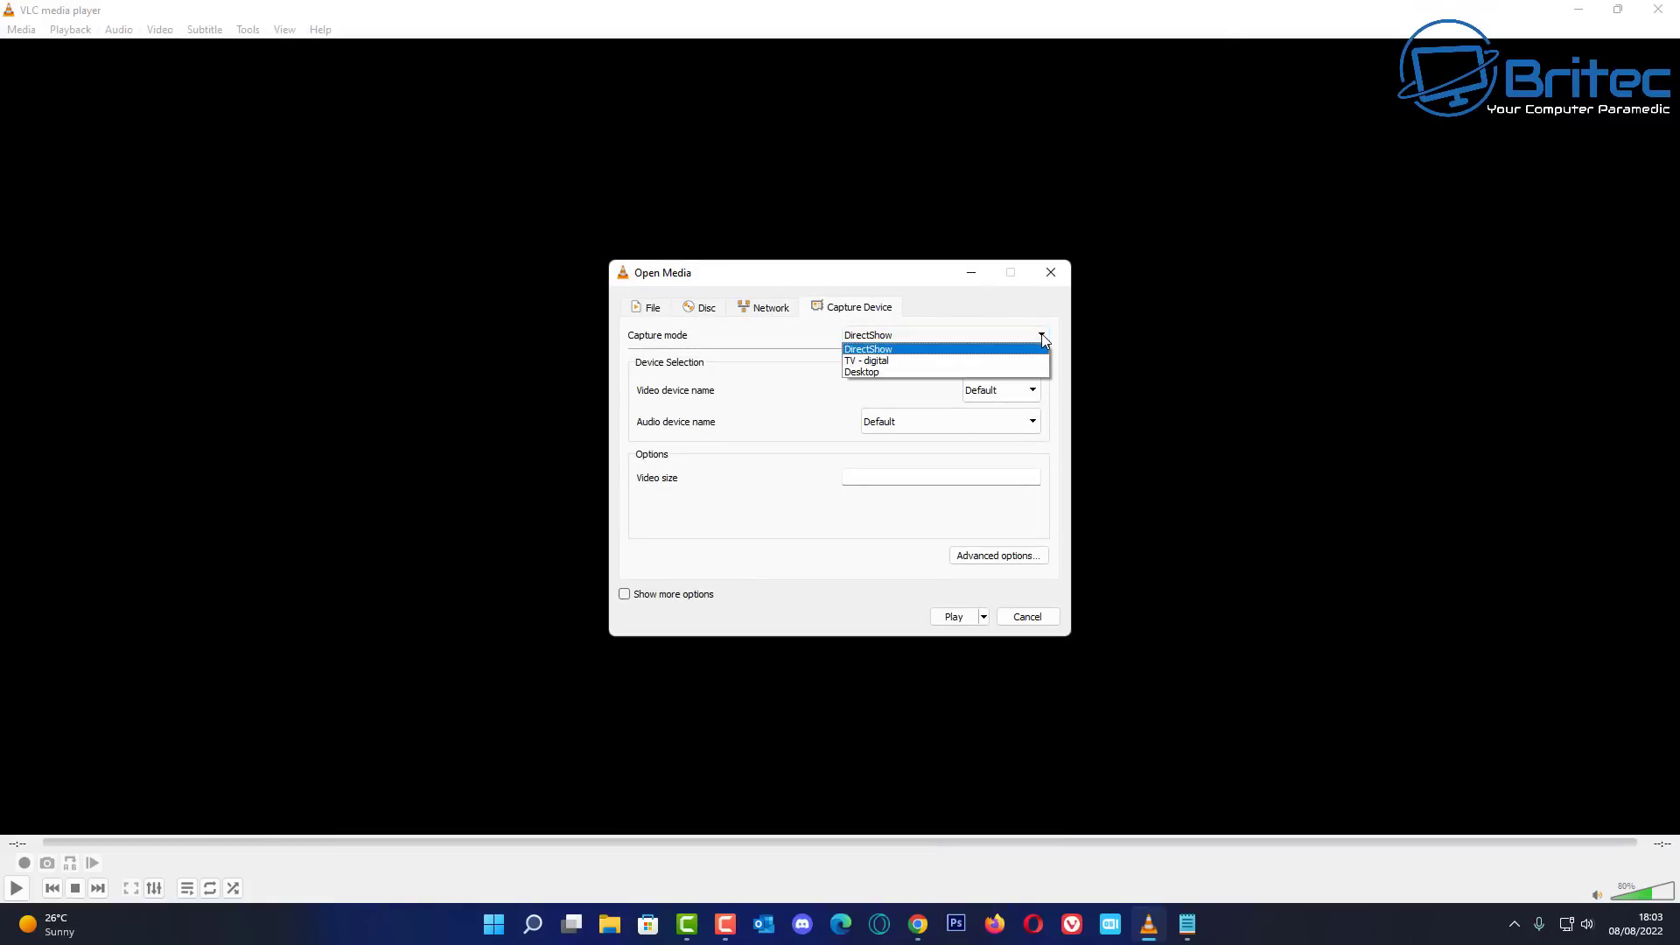
click(1015, 374)
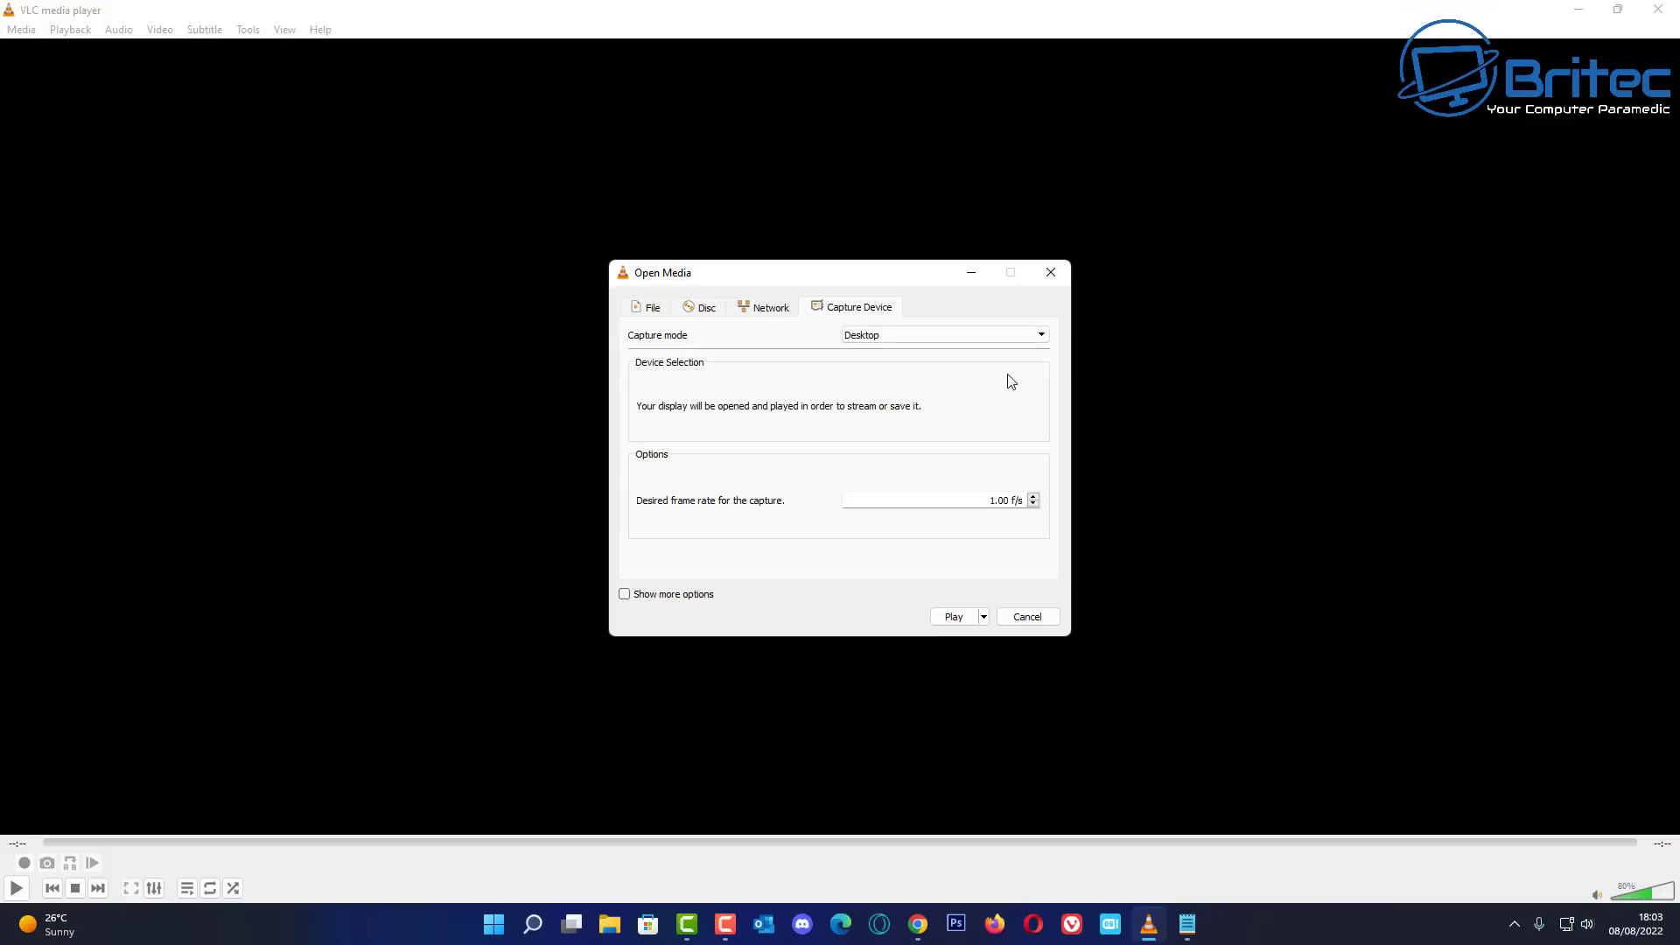
double_click(995, 500)
click(983, 617)
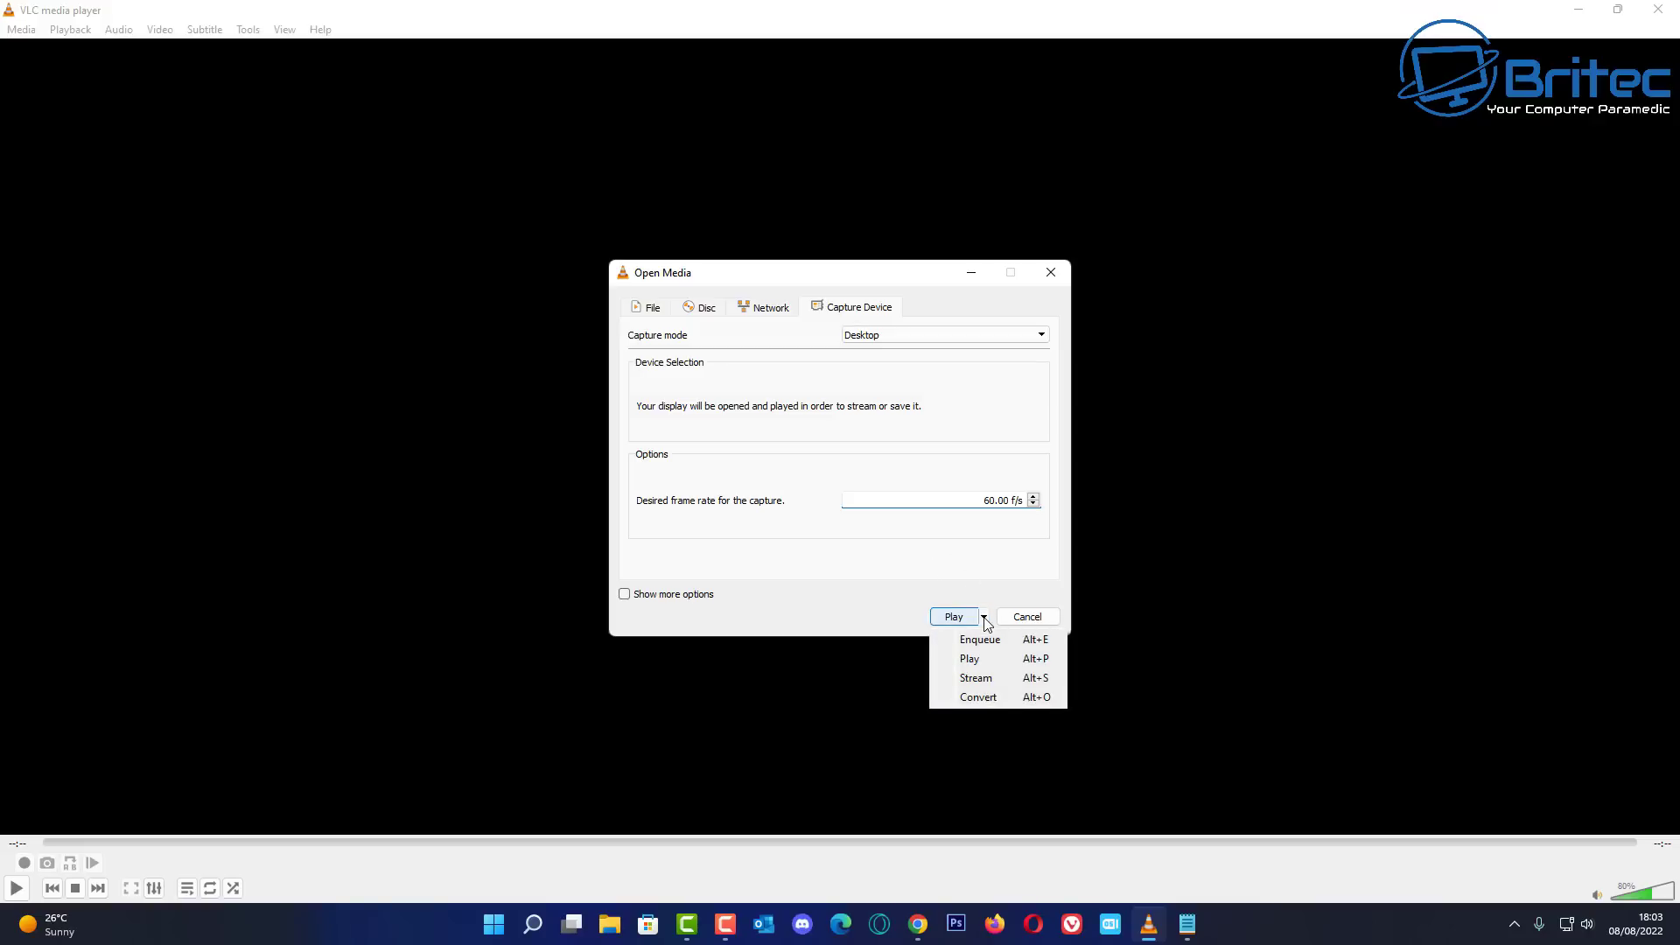
Step: Send the desktop capture to Convert using the Video - H.264 + MP3 (MP4) profile
click(977, 698)
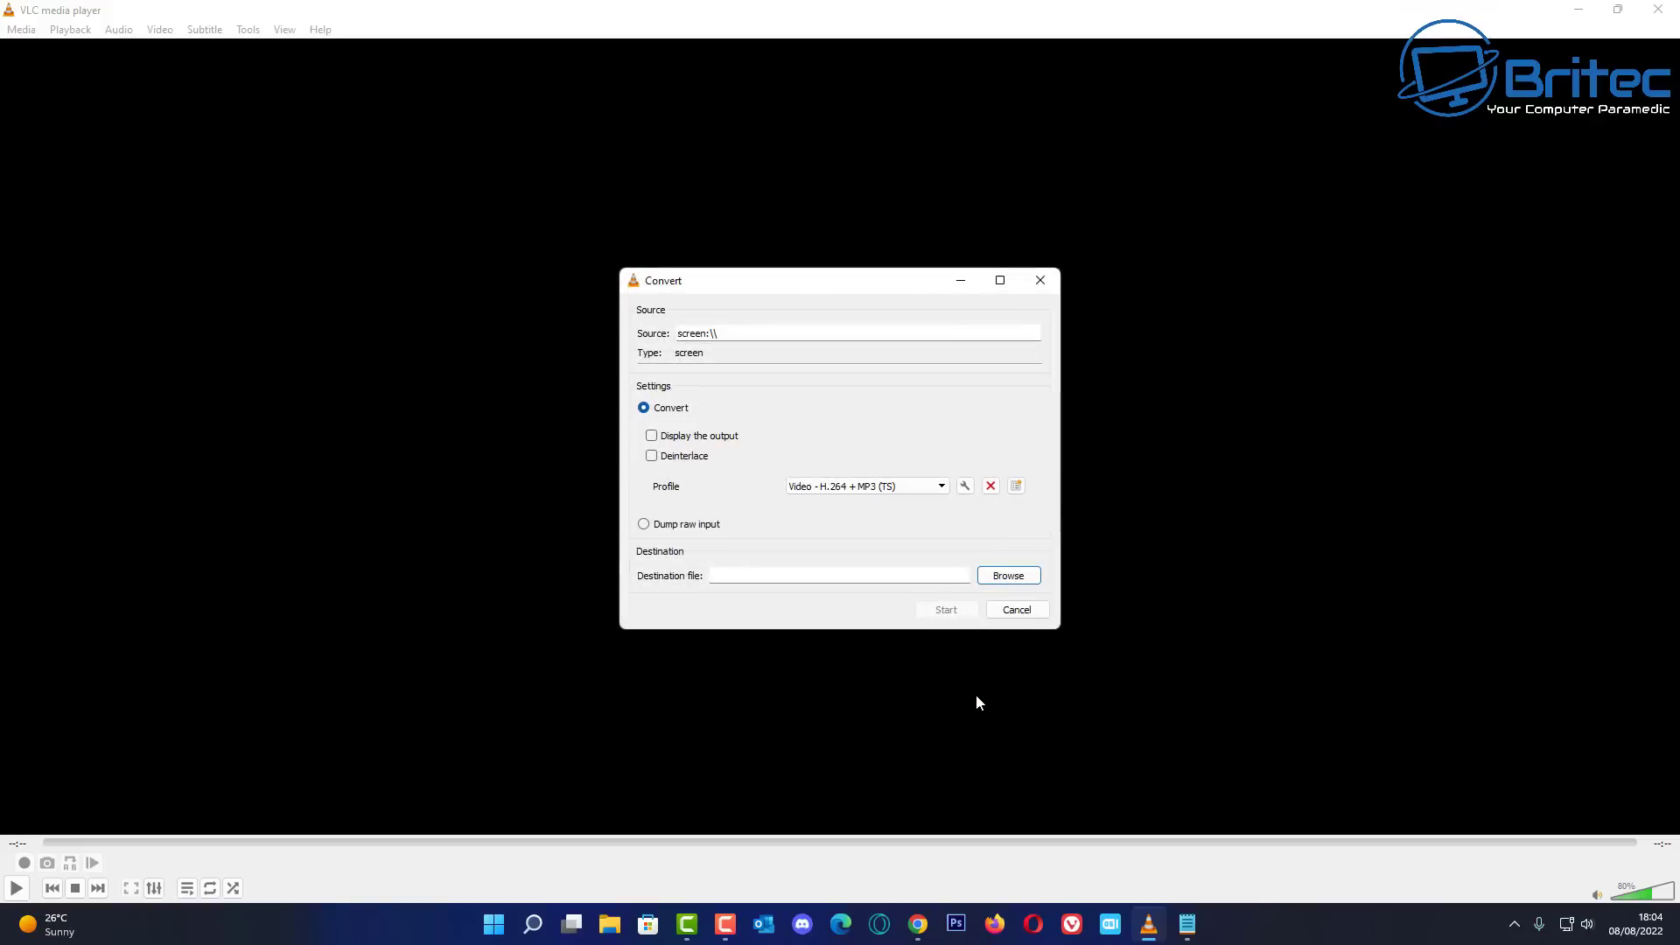
click(942, 487)
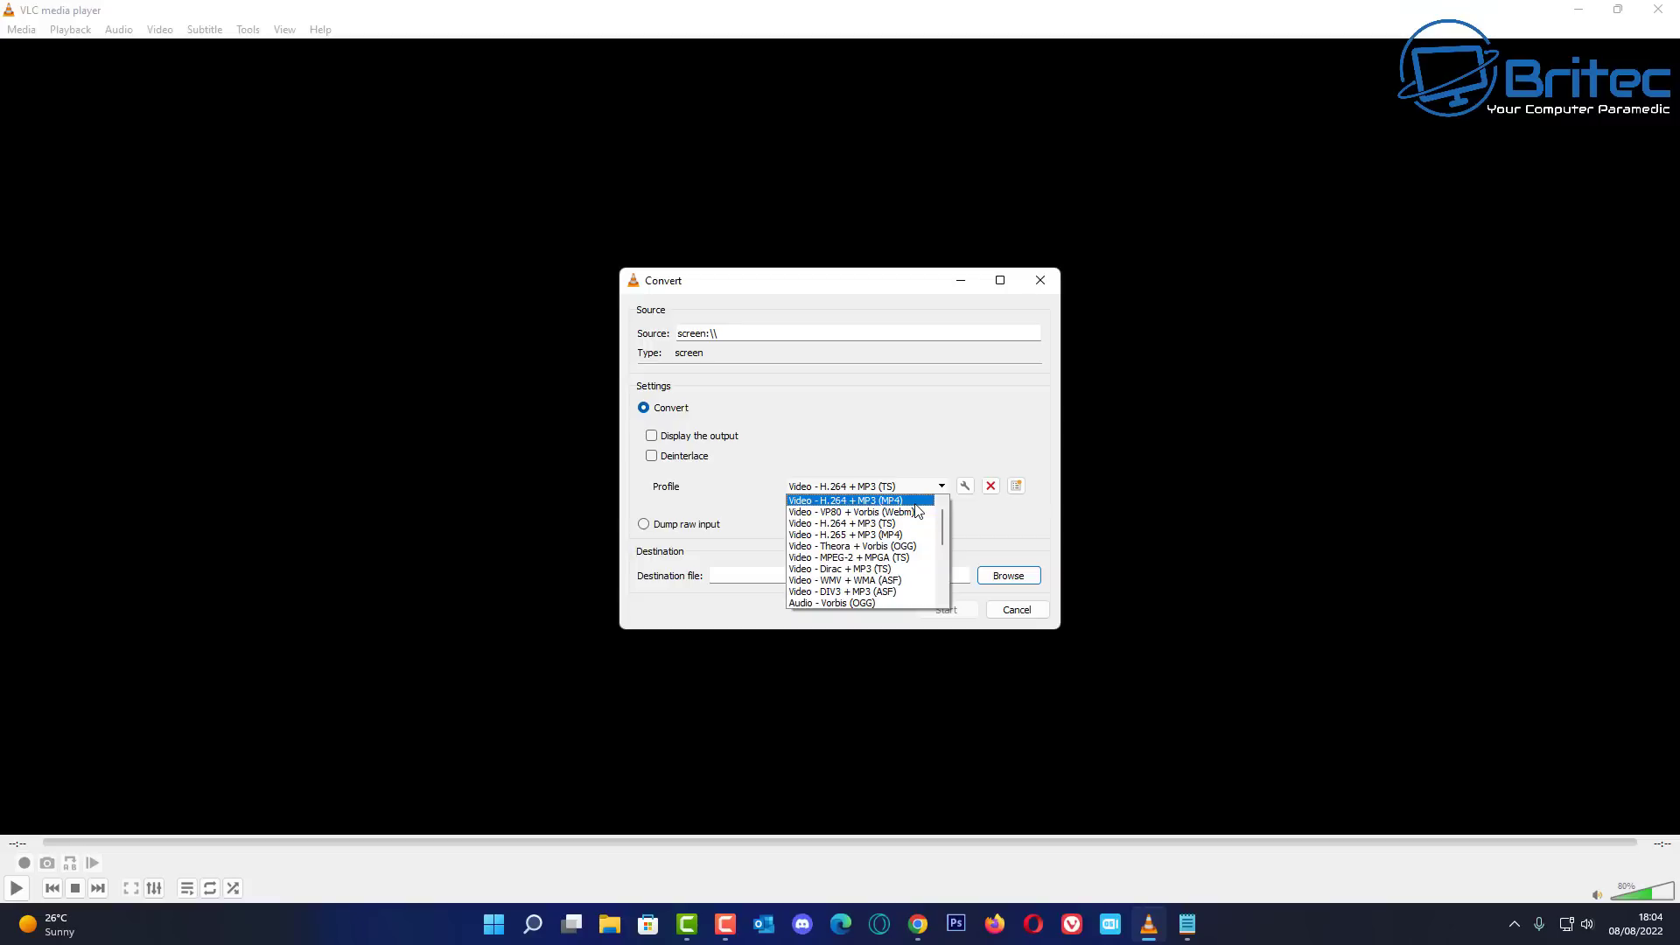
click(914, 503)
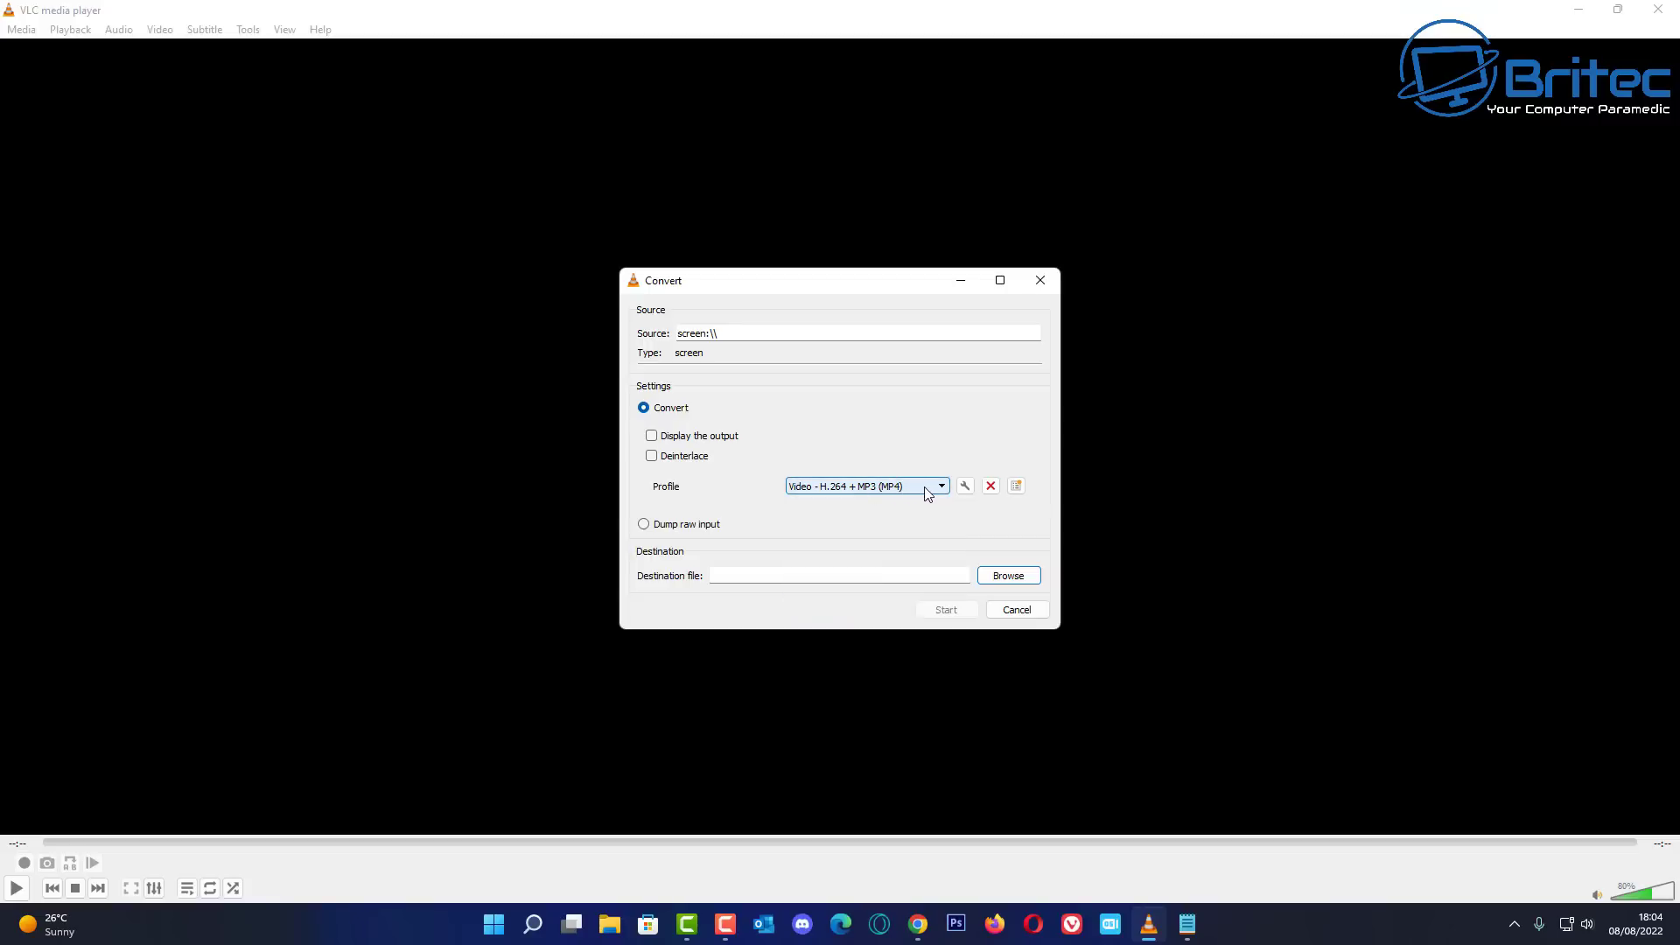
Step: Review the profile's video codec and resolution settings, then cancel the editor unchanged
click(964, 486)
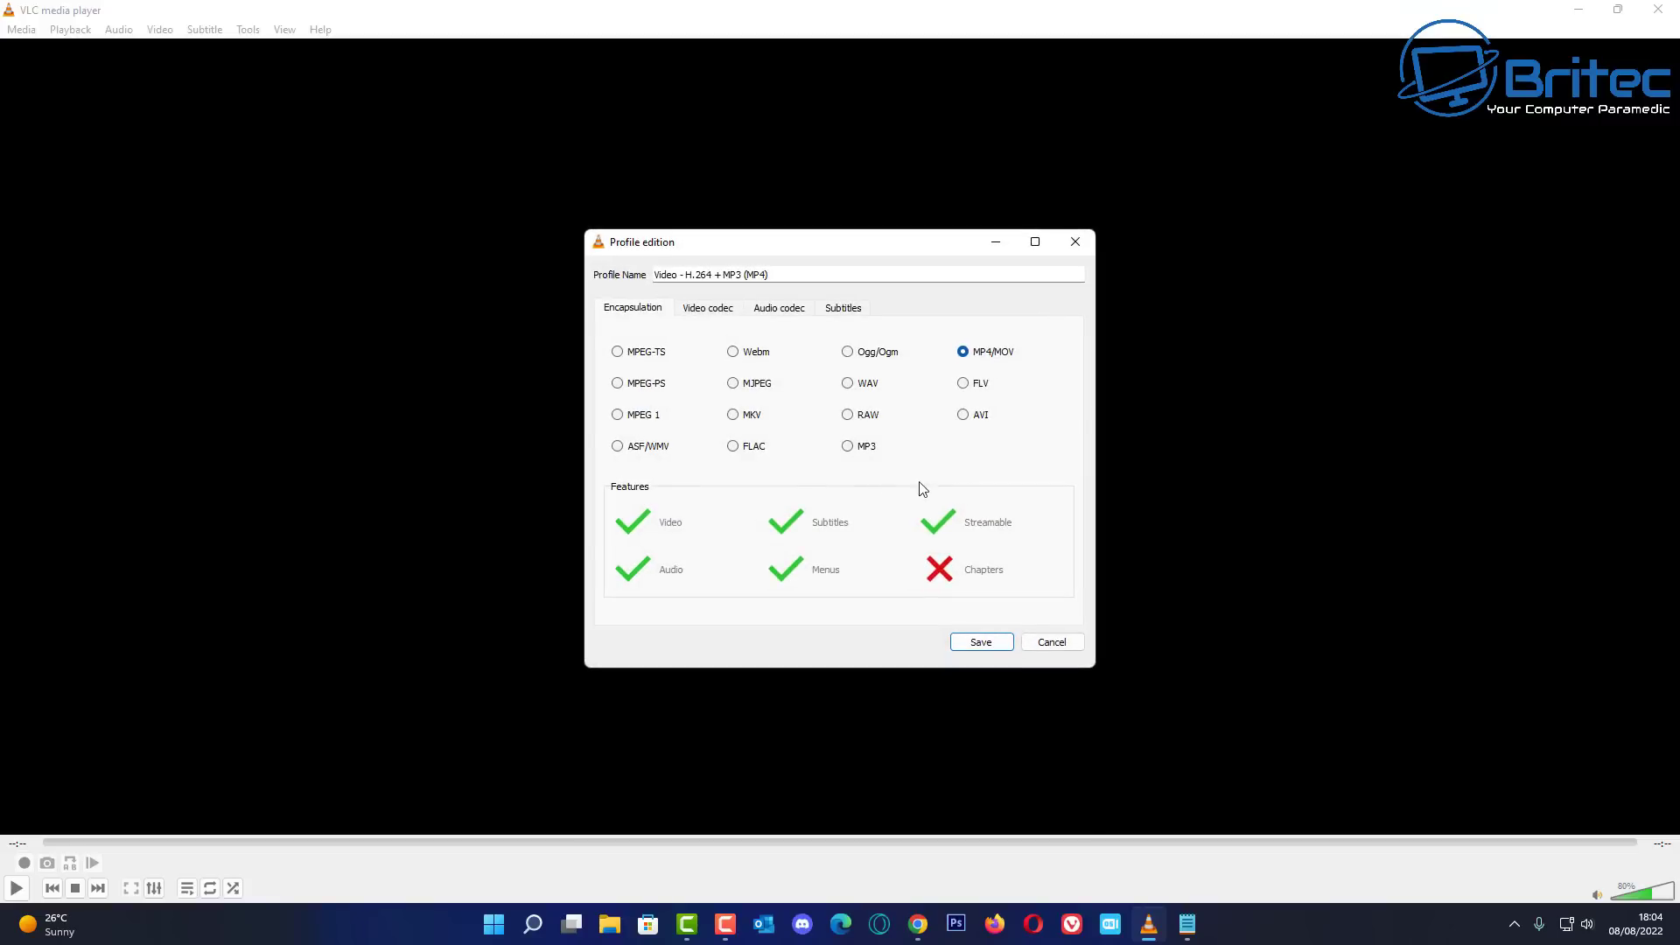
click(711, 309)
click(722, 402)
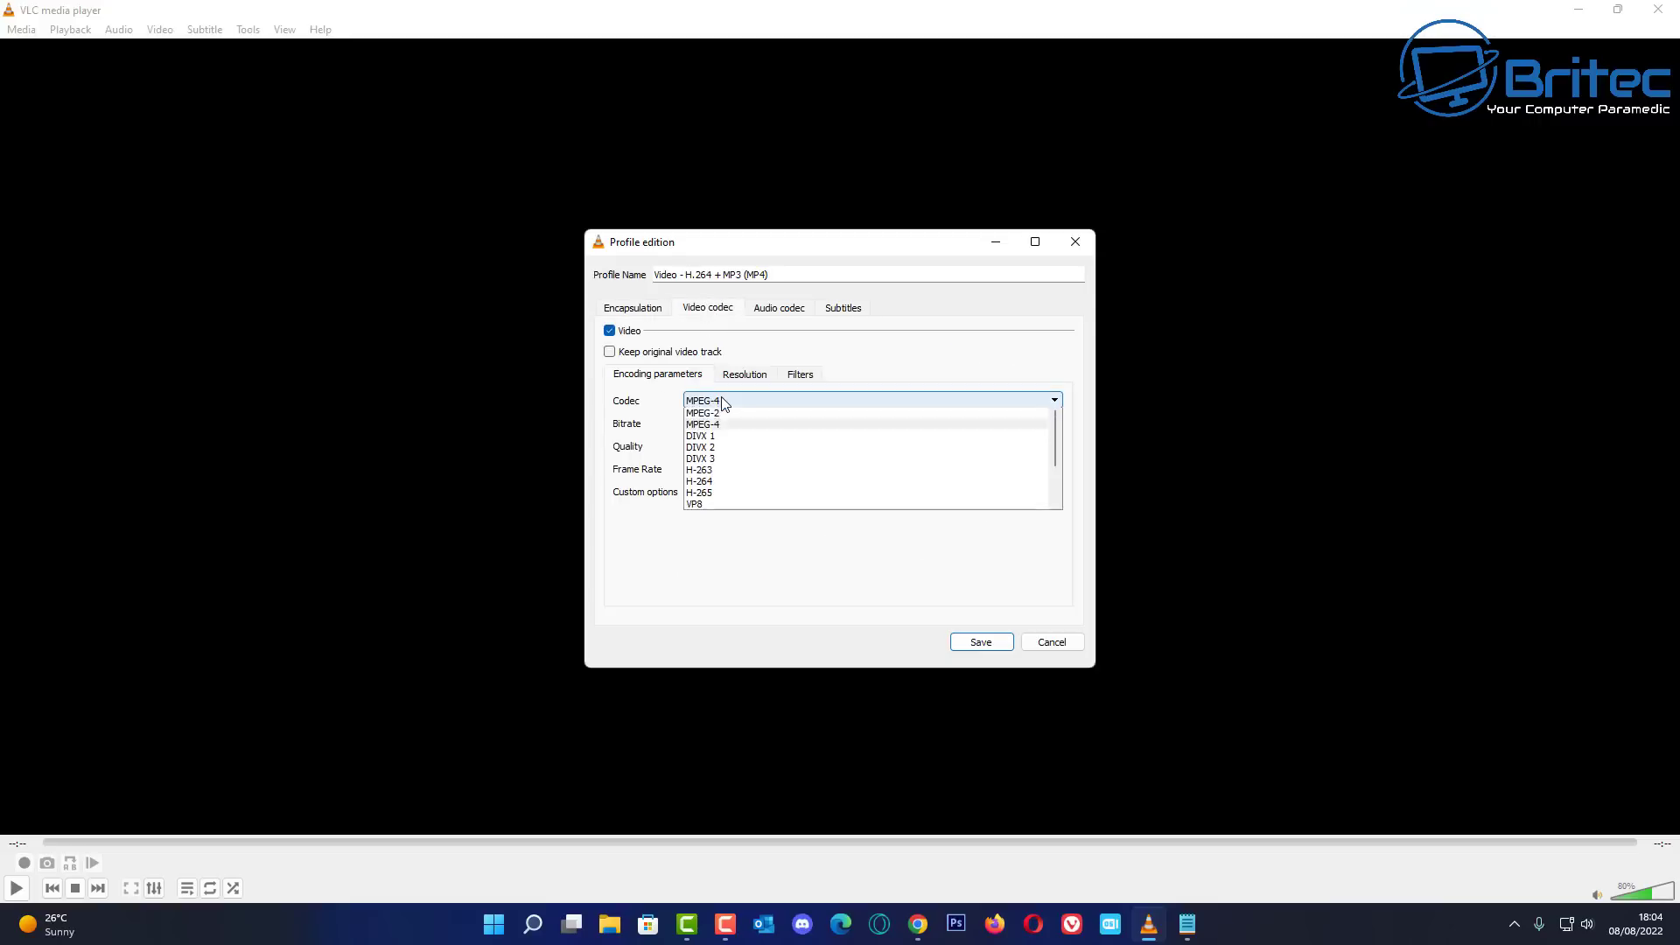
click(721, 402)
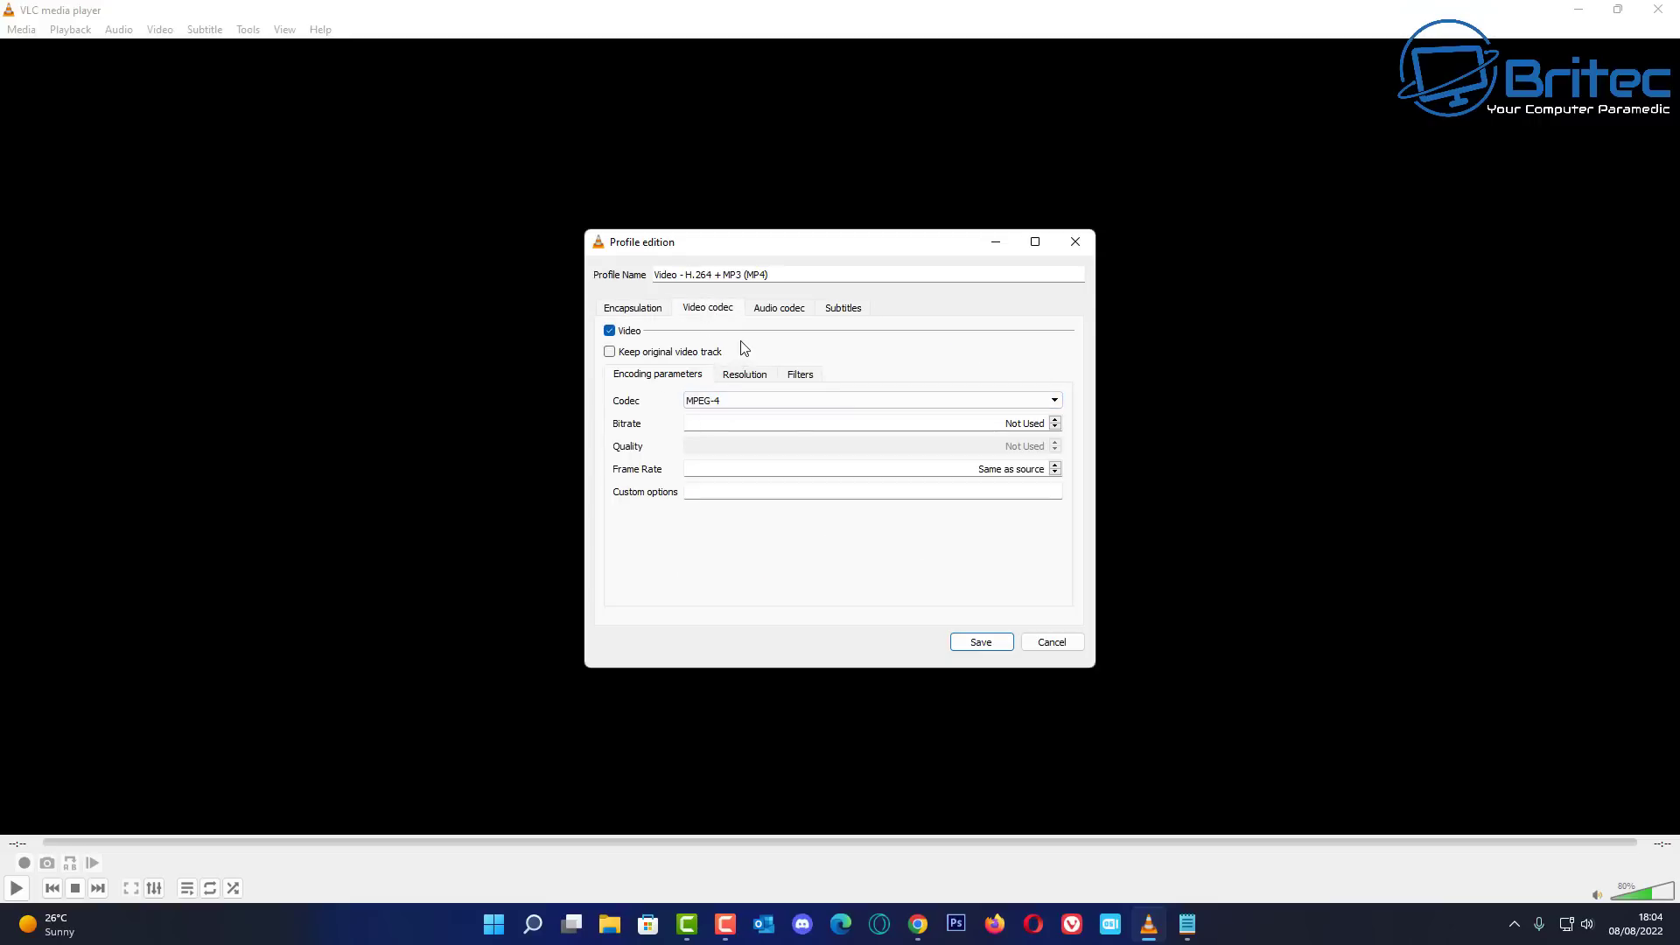
click(742, 374)
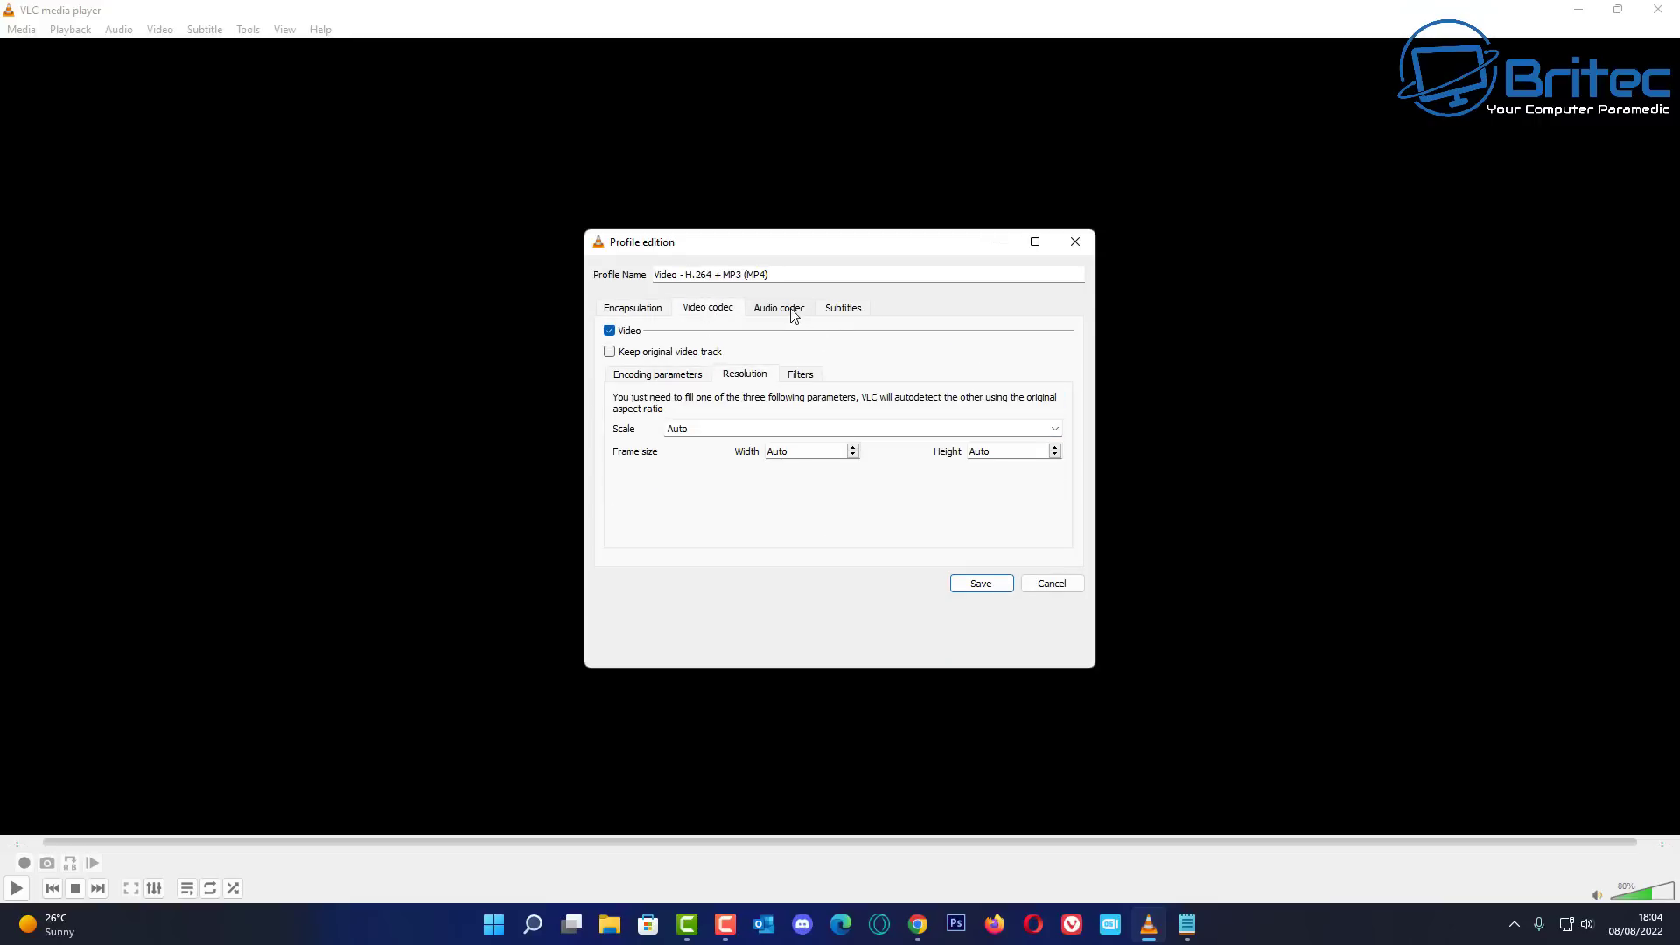
click(638, 307)
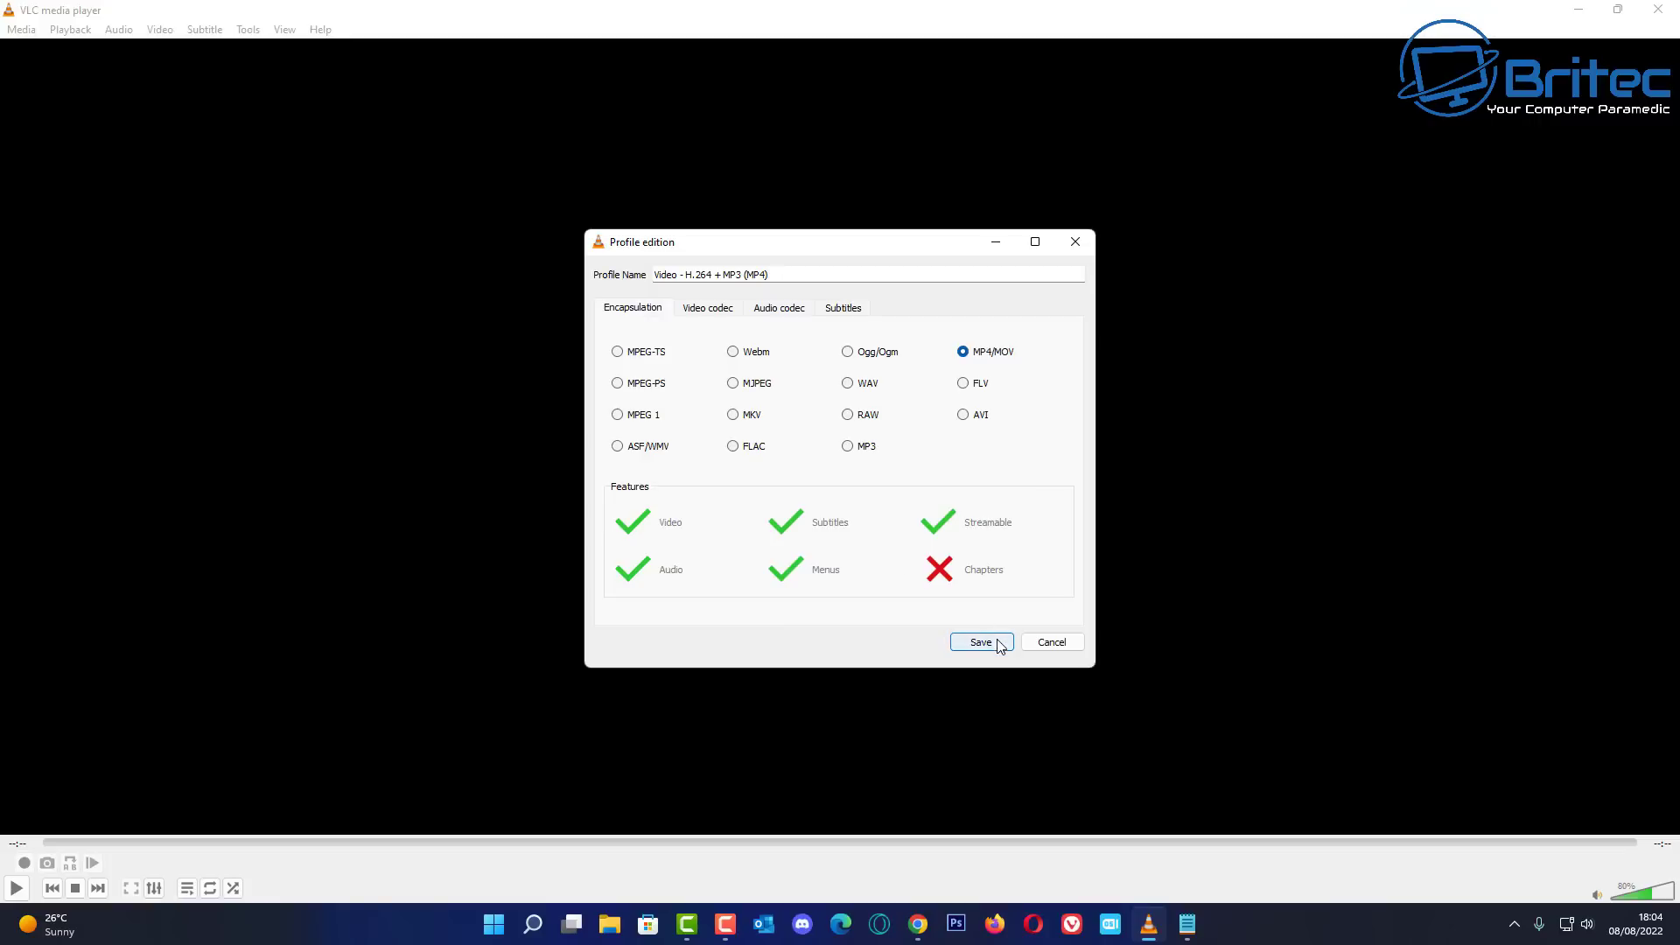
click(1052, 644)
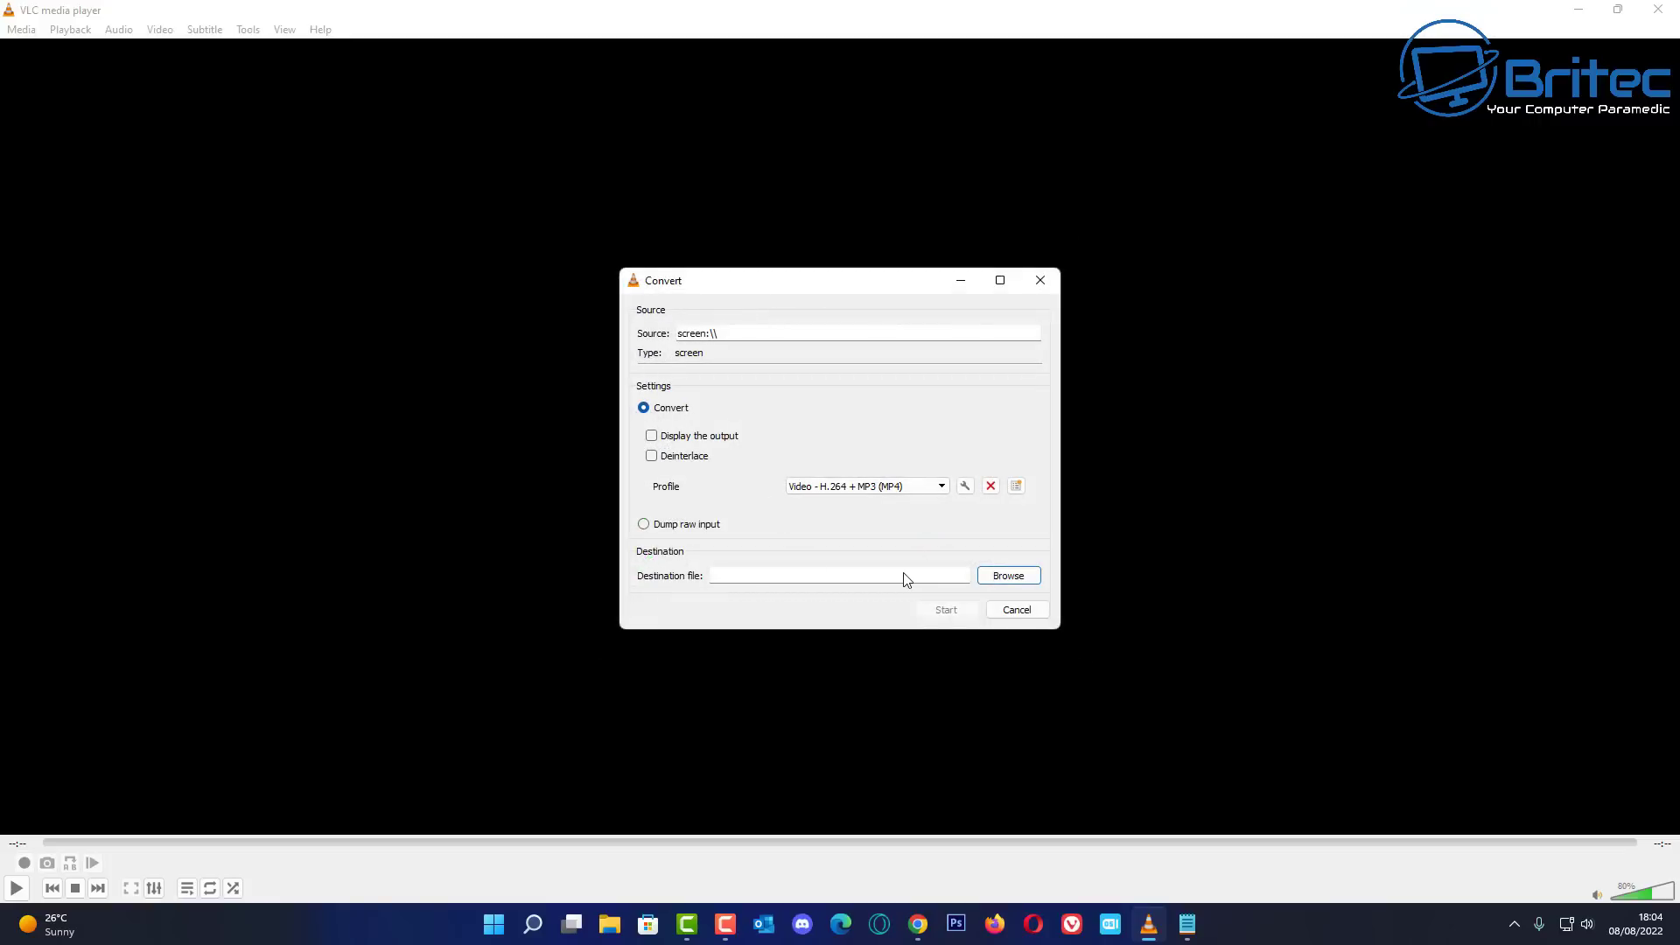
Step: Set the destination file to test.mp4 in the Videos\test folder
click(1006, 577)
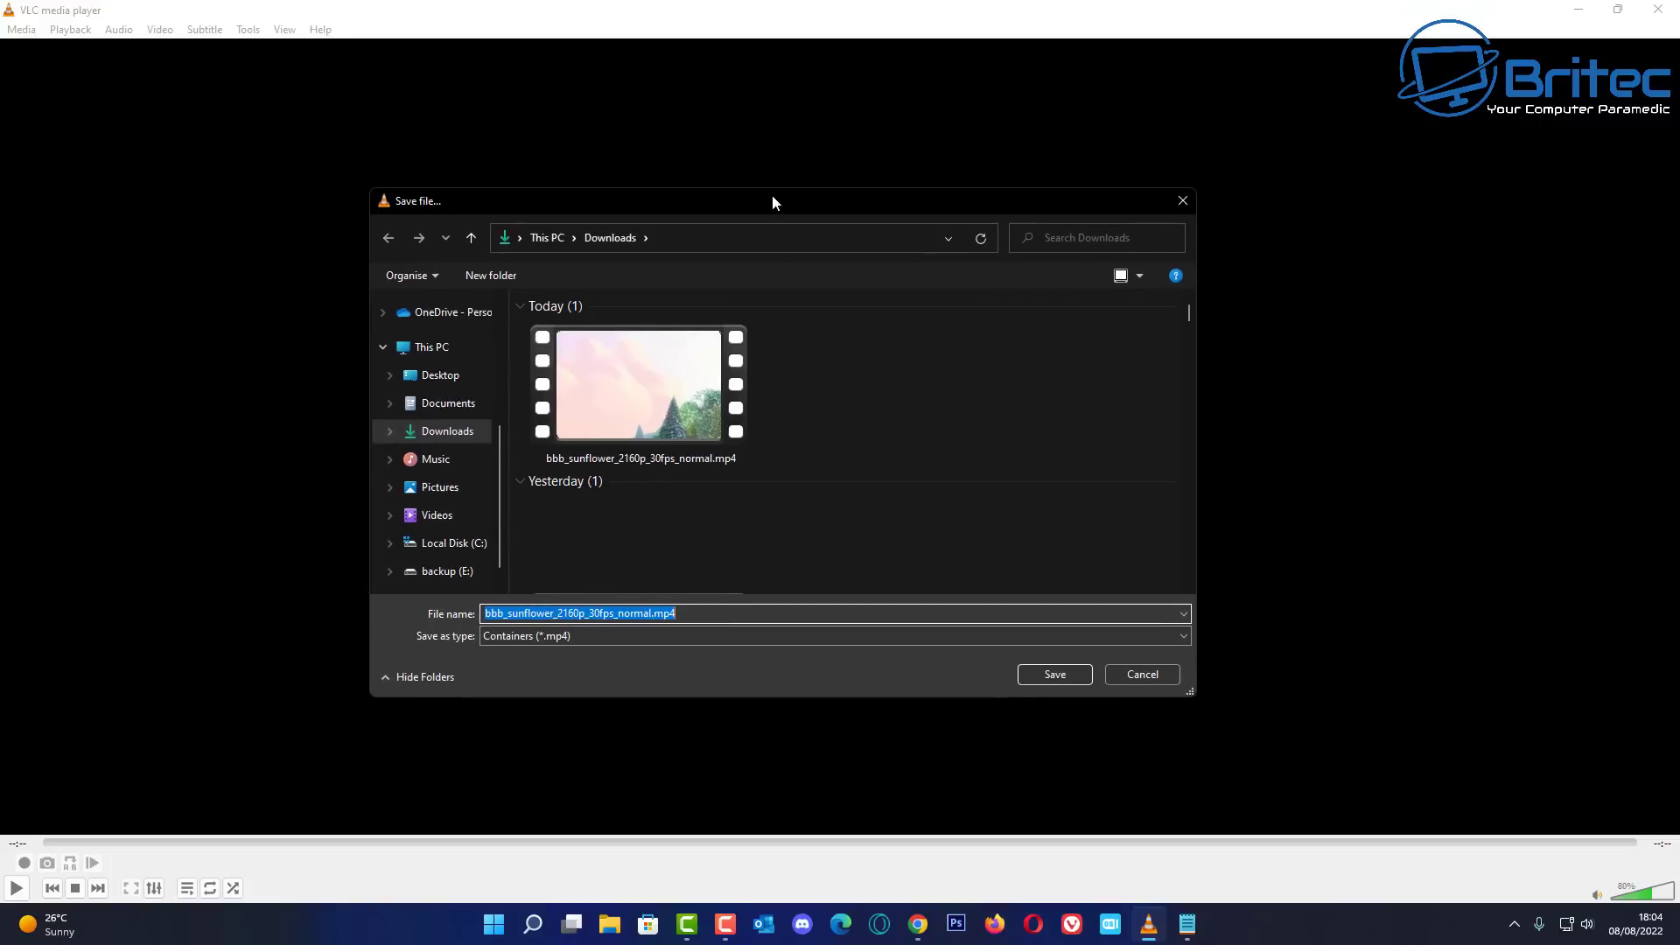
drag(771, 203, 789, 193)
click(470, 508)
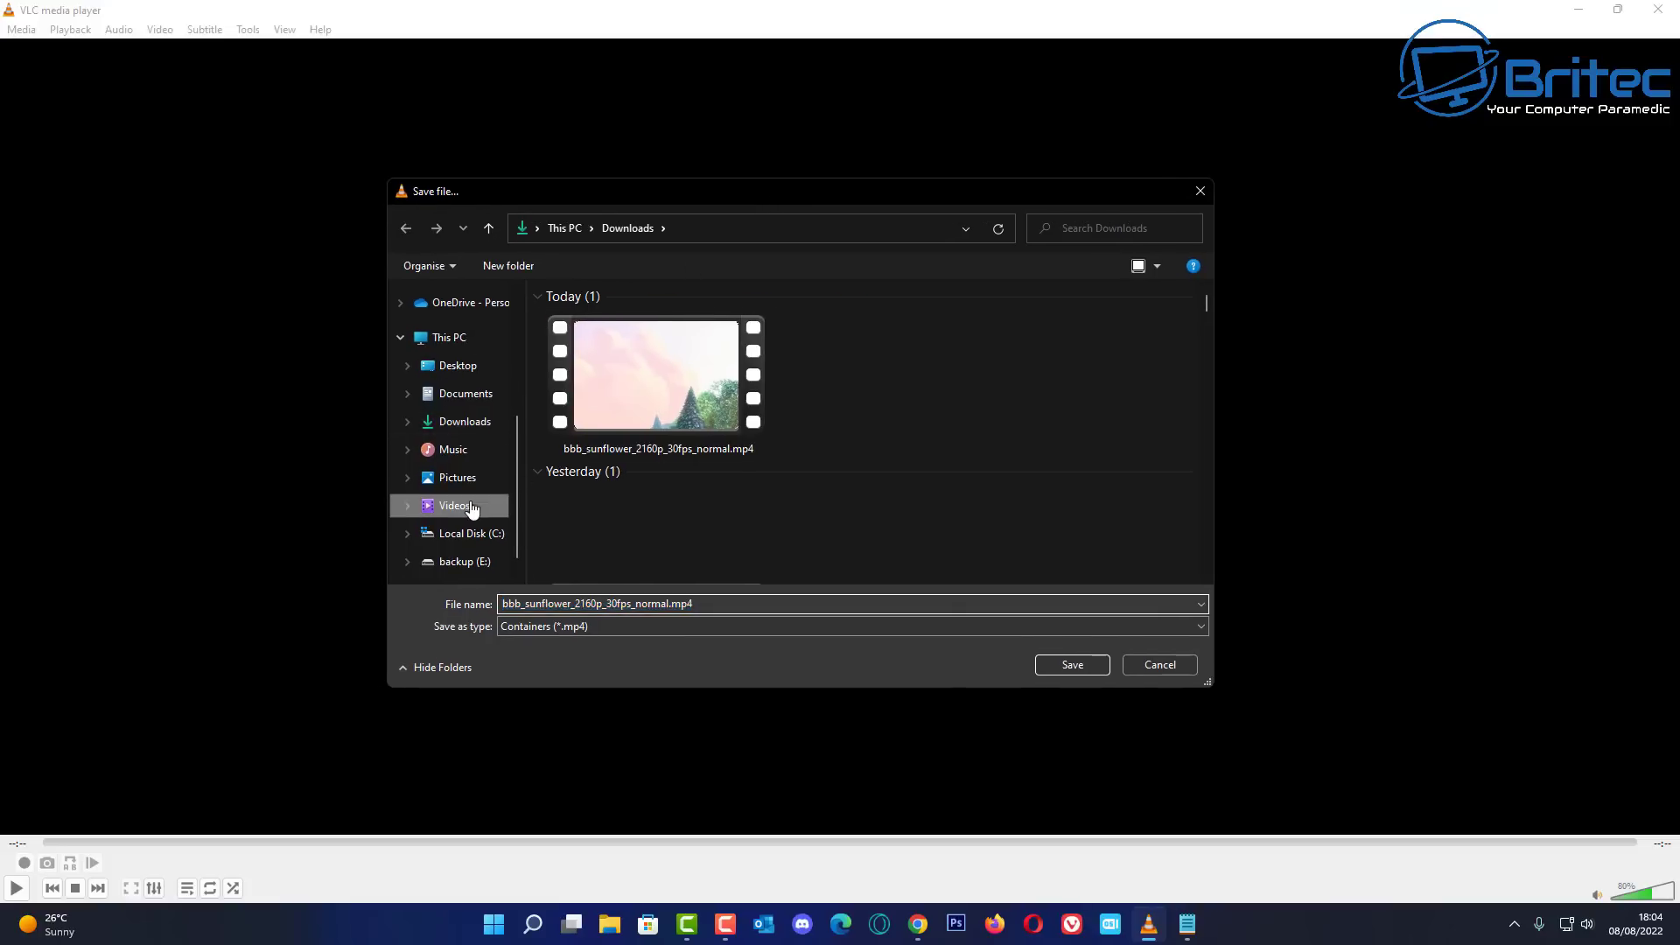
double_click(791, 326)
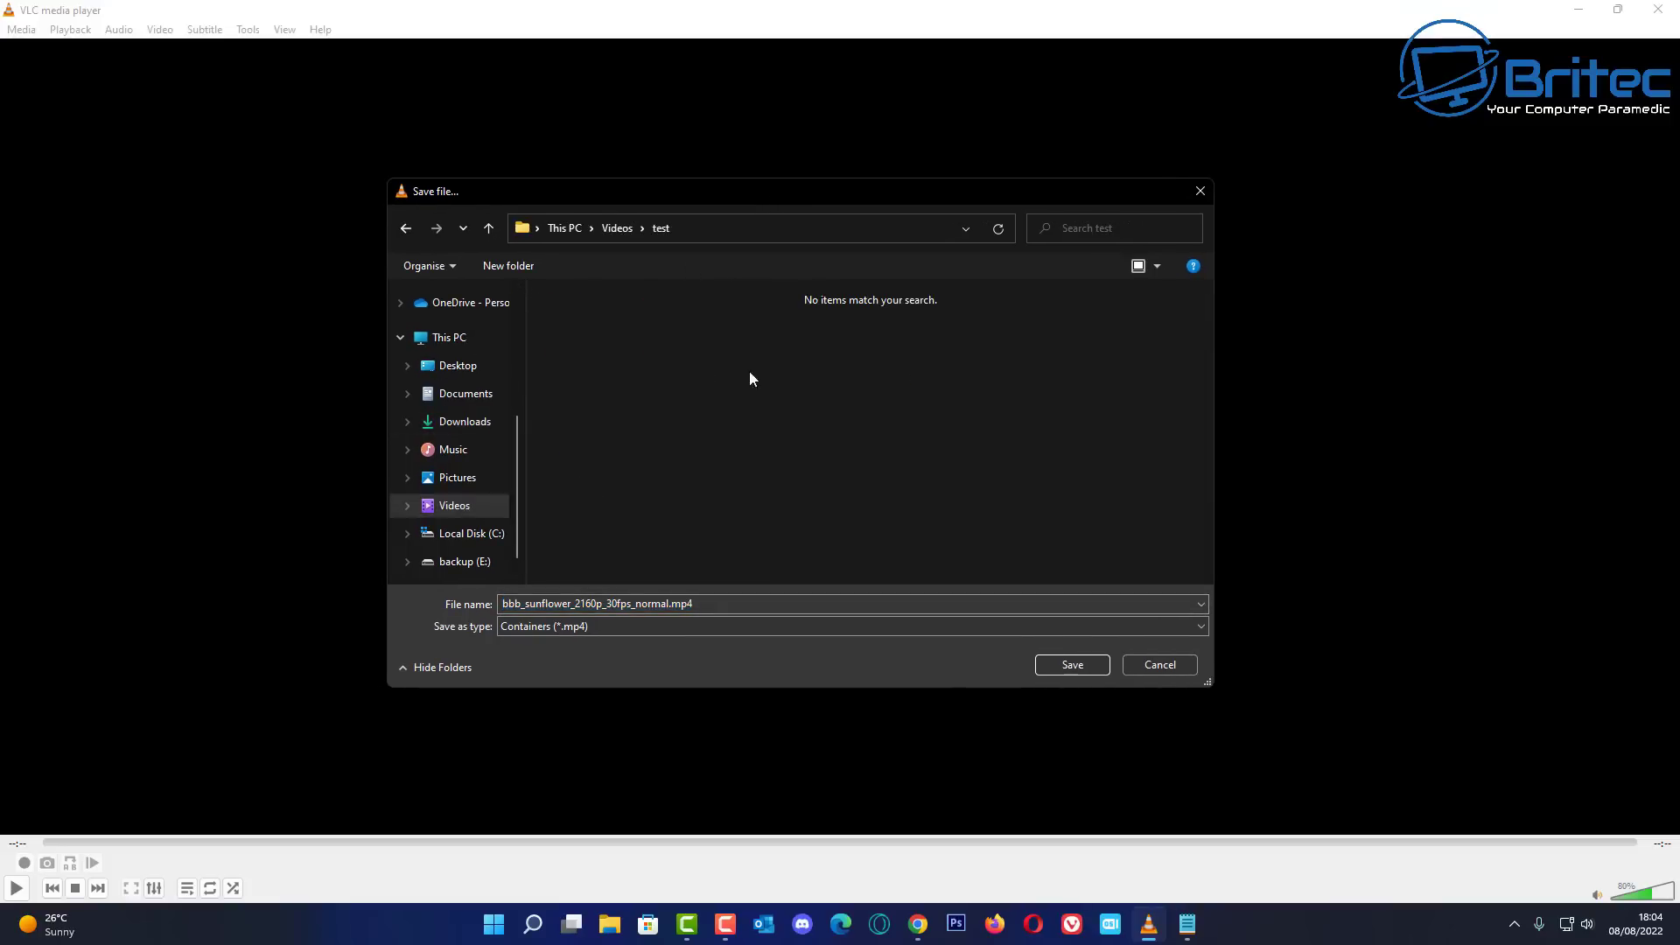
double_click(592, 603)
drag(670, 603, 392, 589)
text(test)
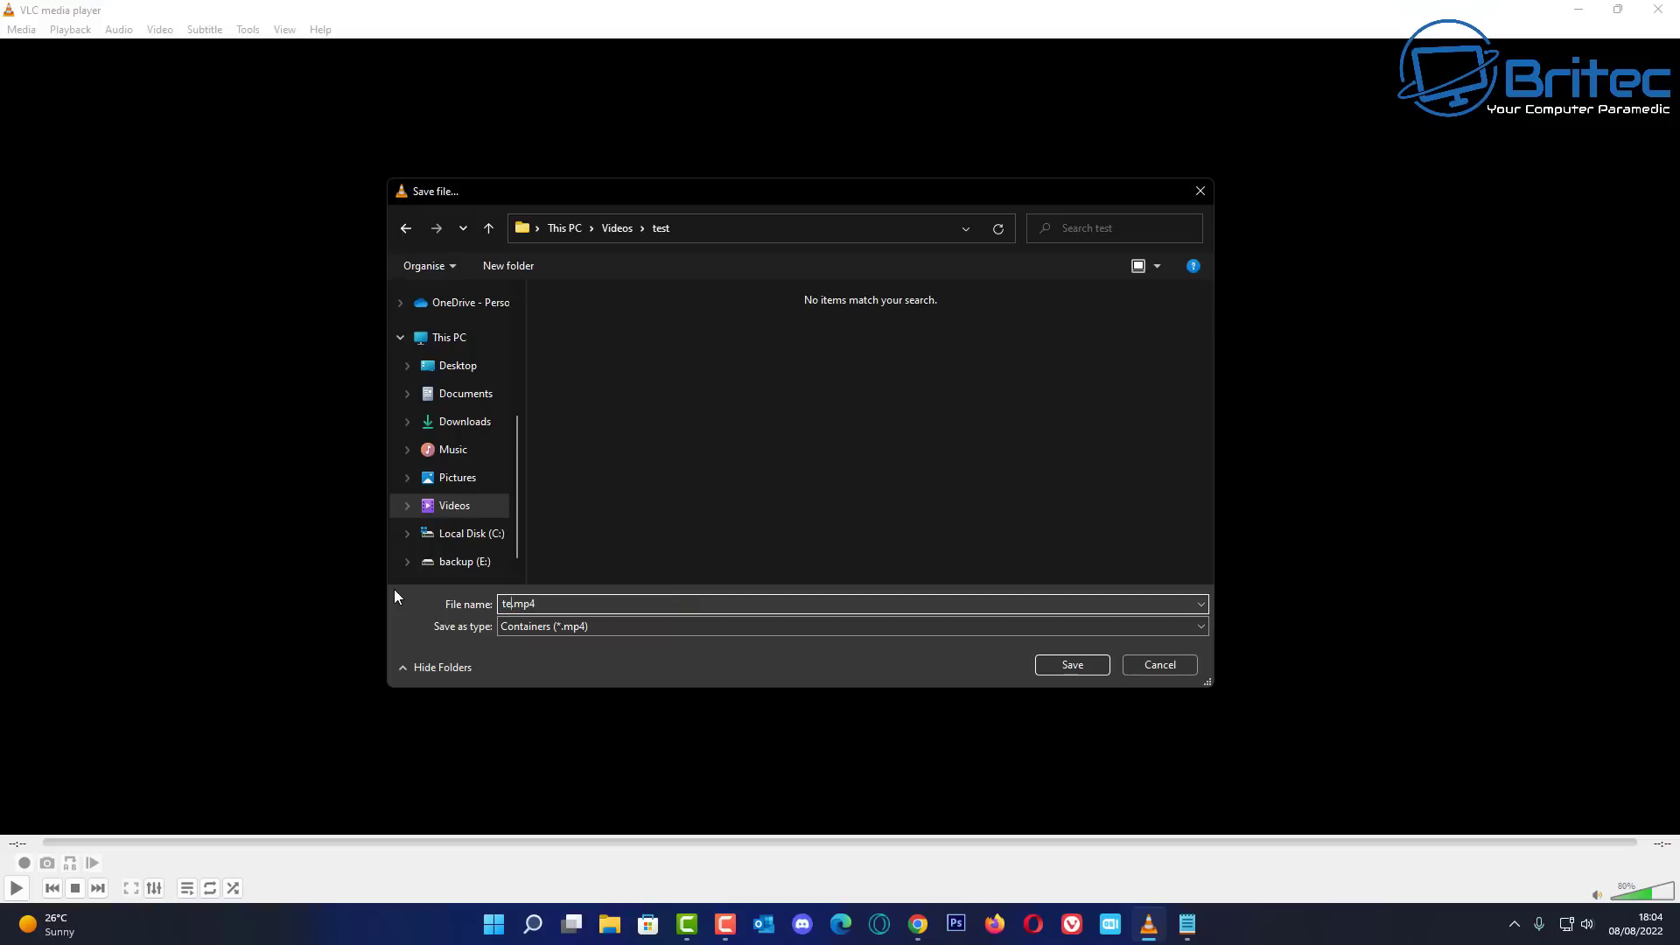
click(1090, 669)
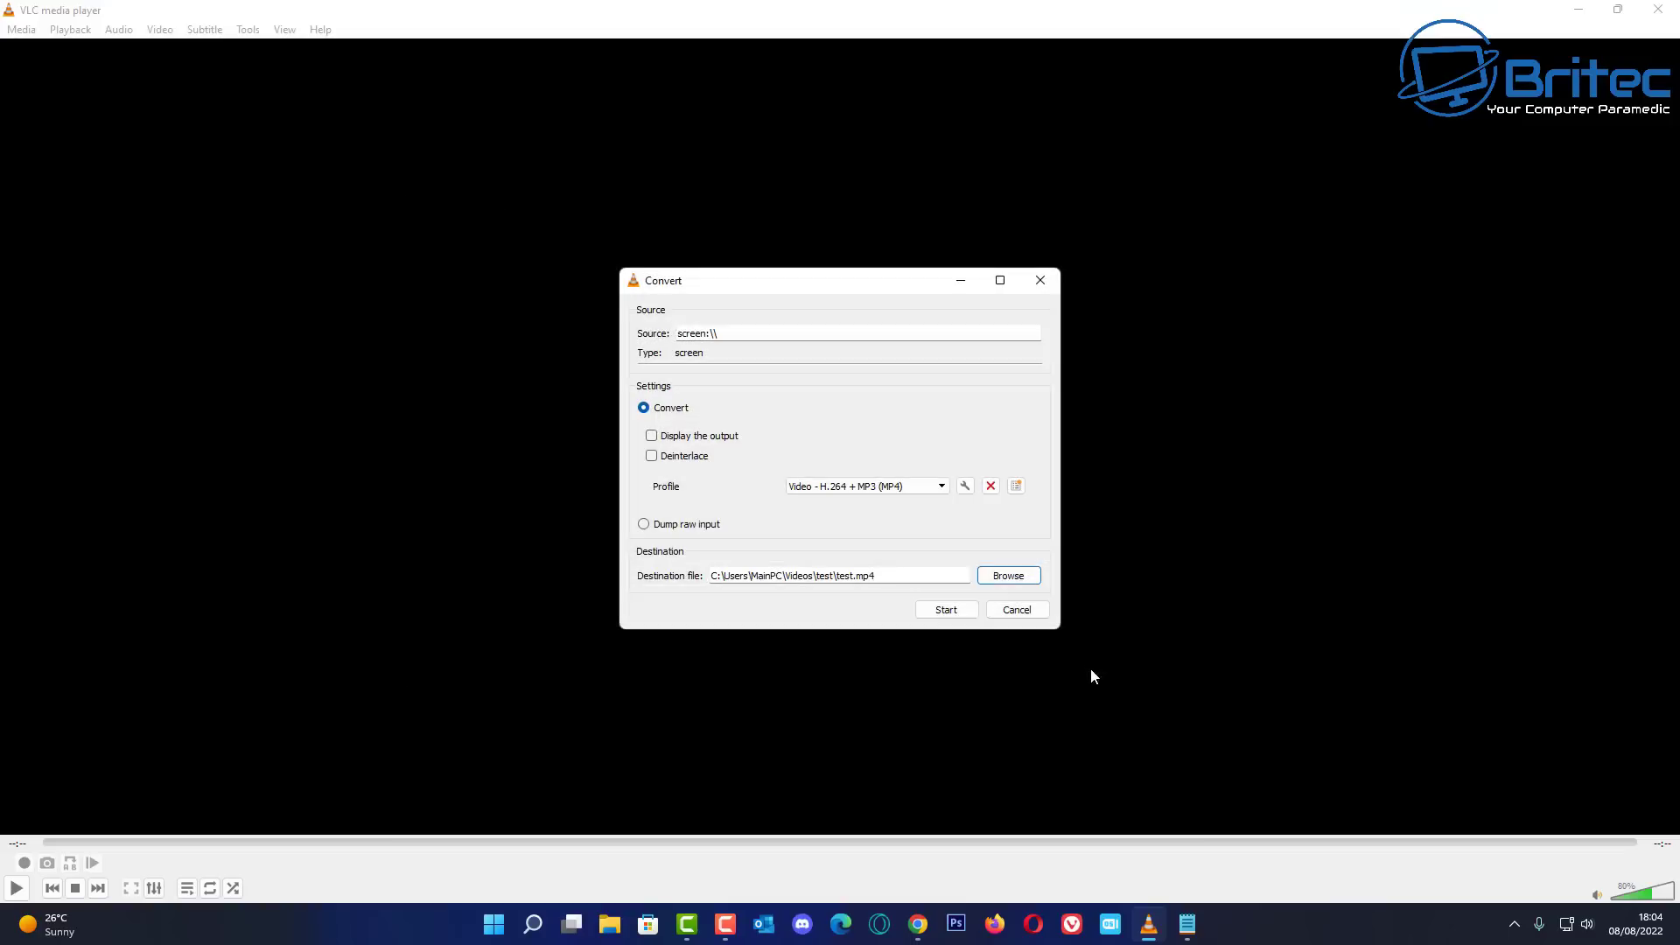
Step: Record the desktop for a few seconds, then stop the recording
click(945, 610)
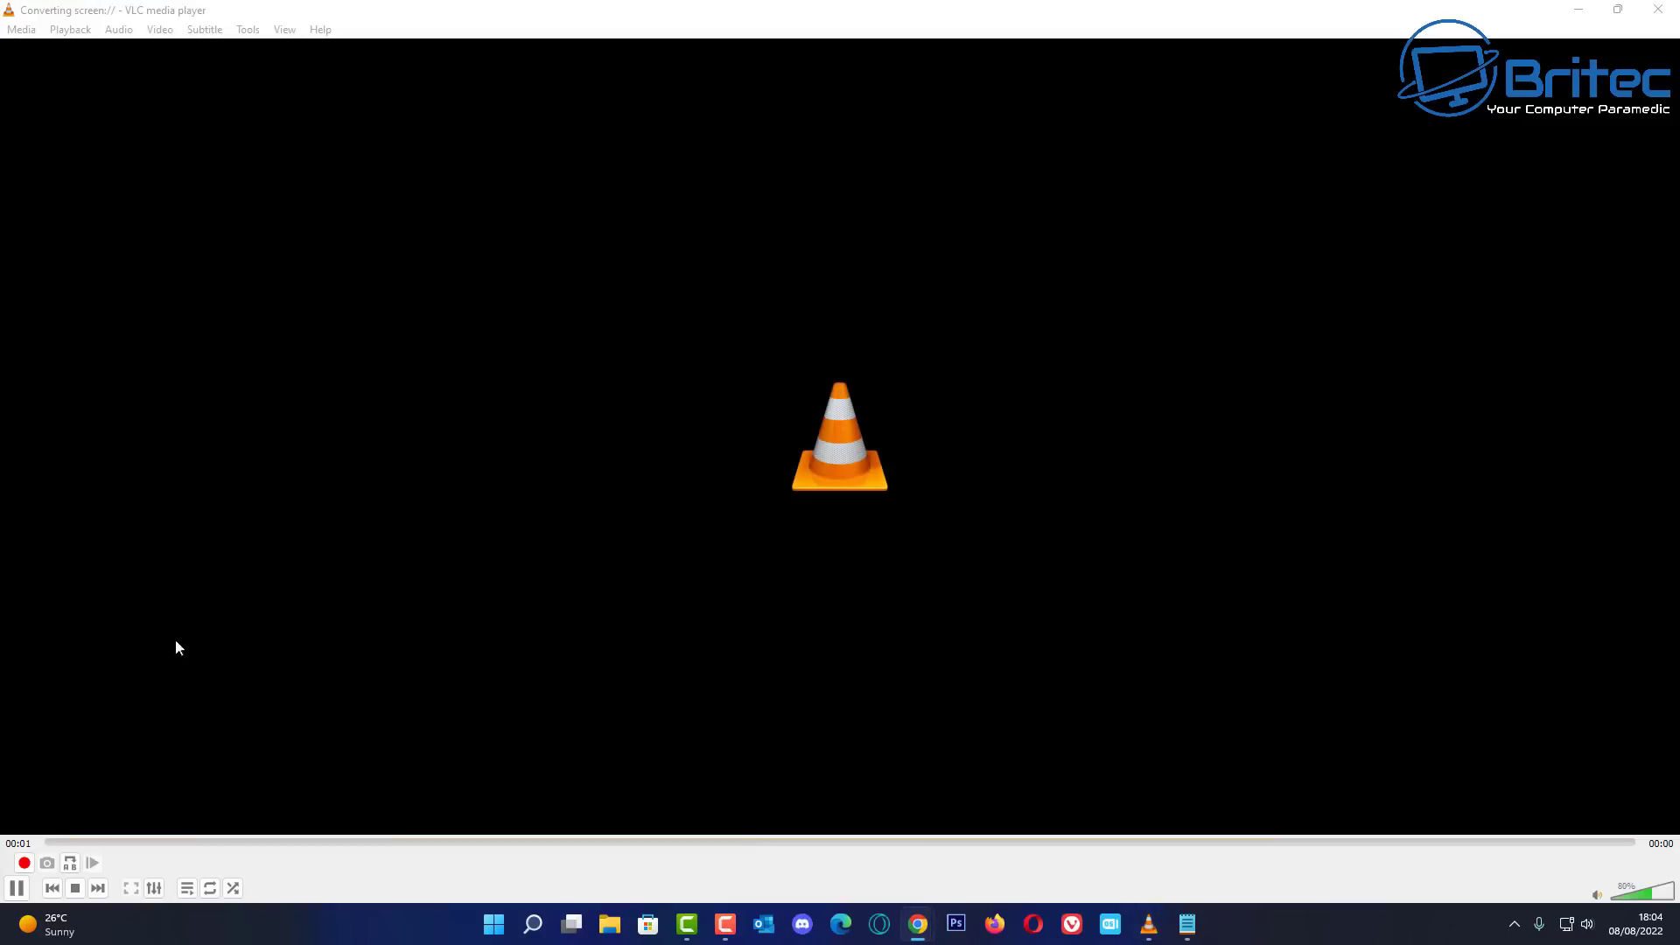
click(63, 30)
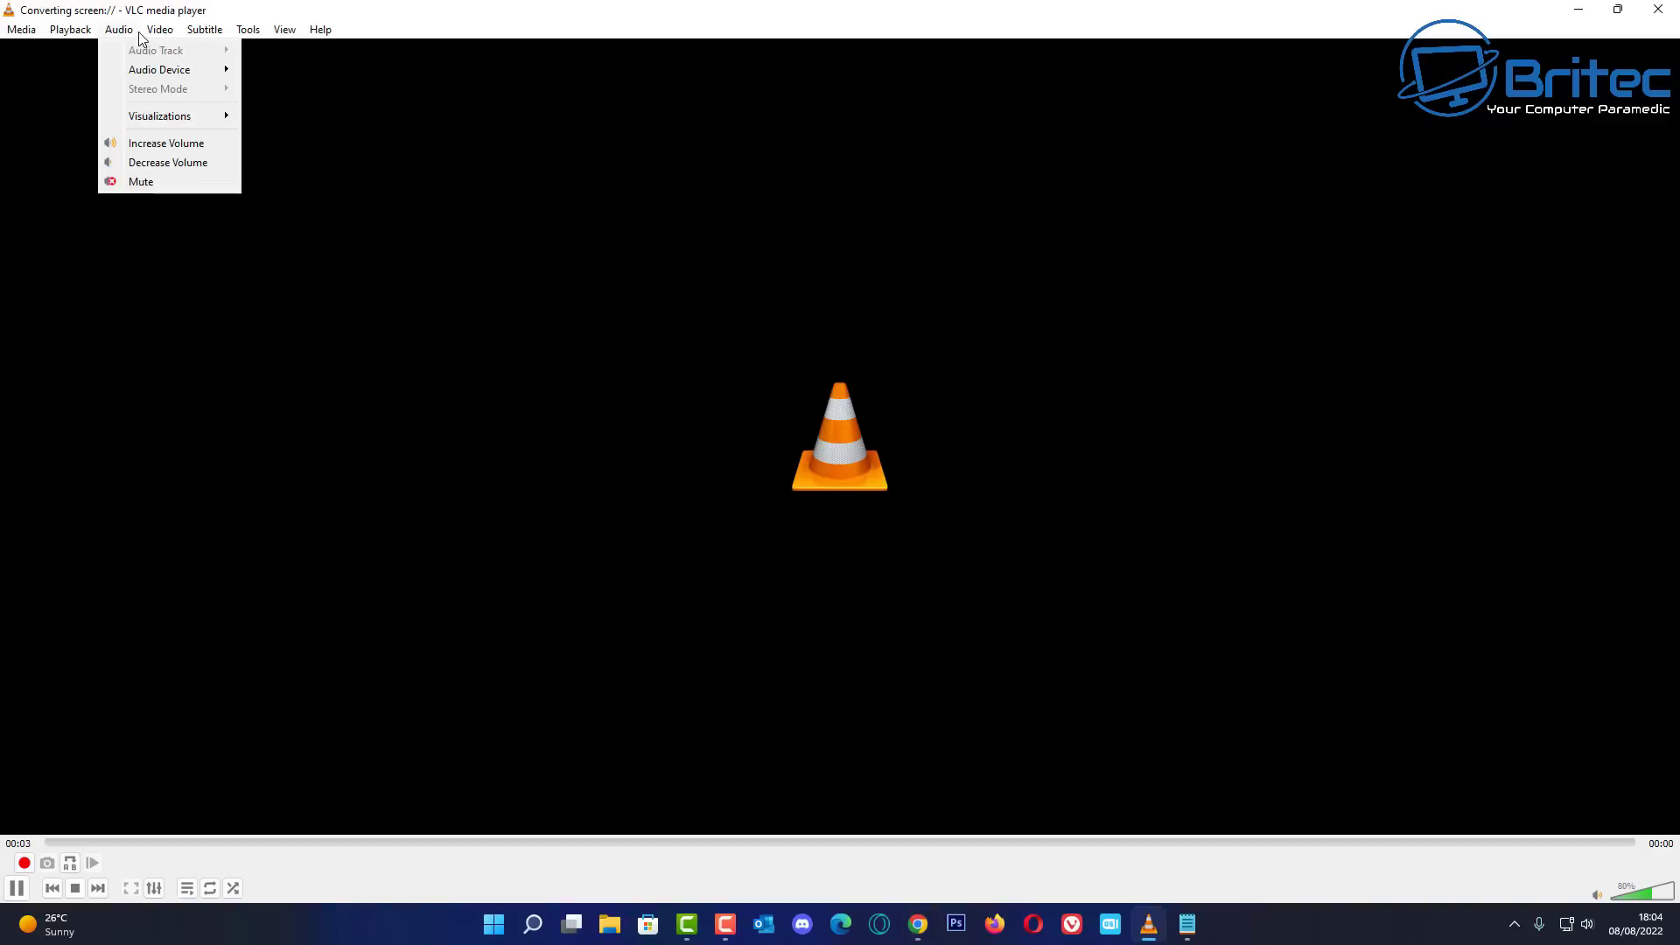
click(73, 887)
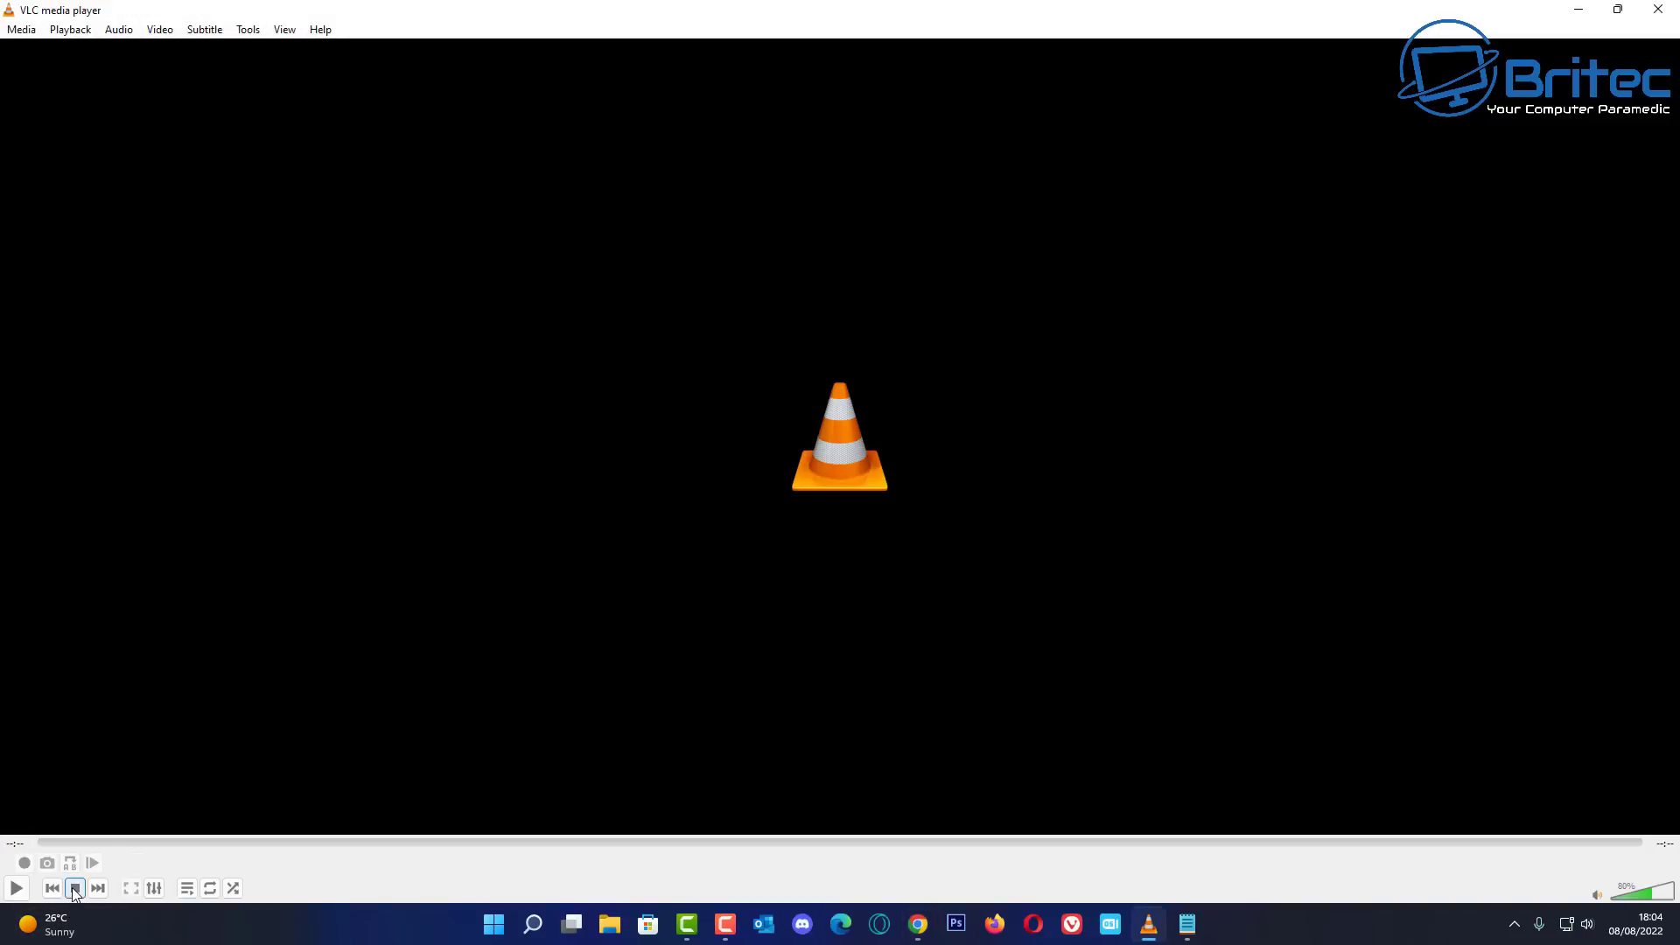
click(21, 28)
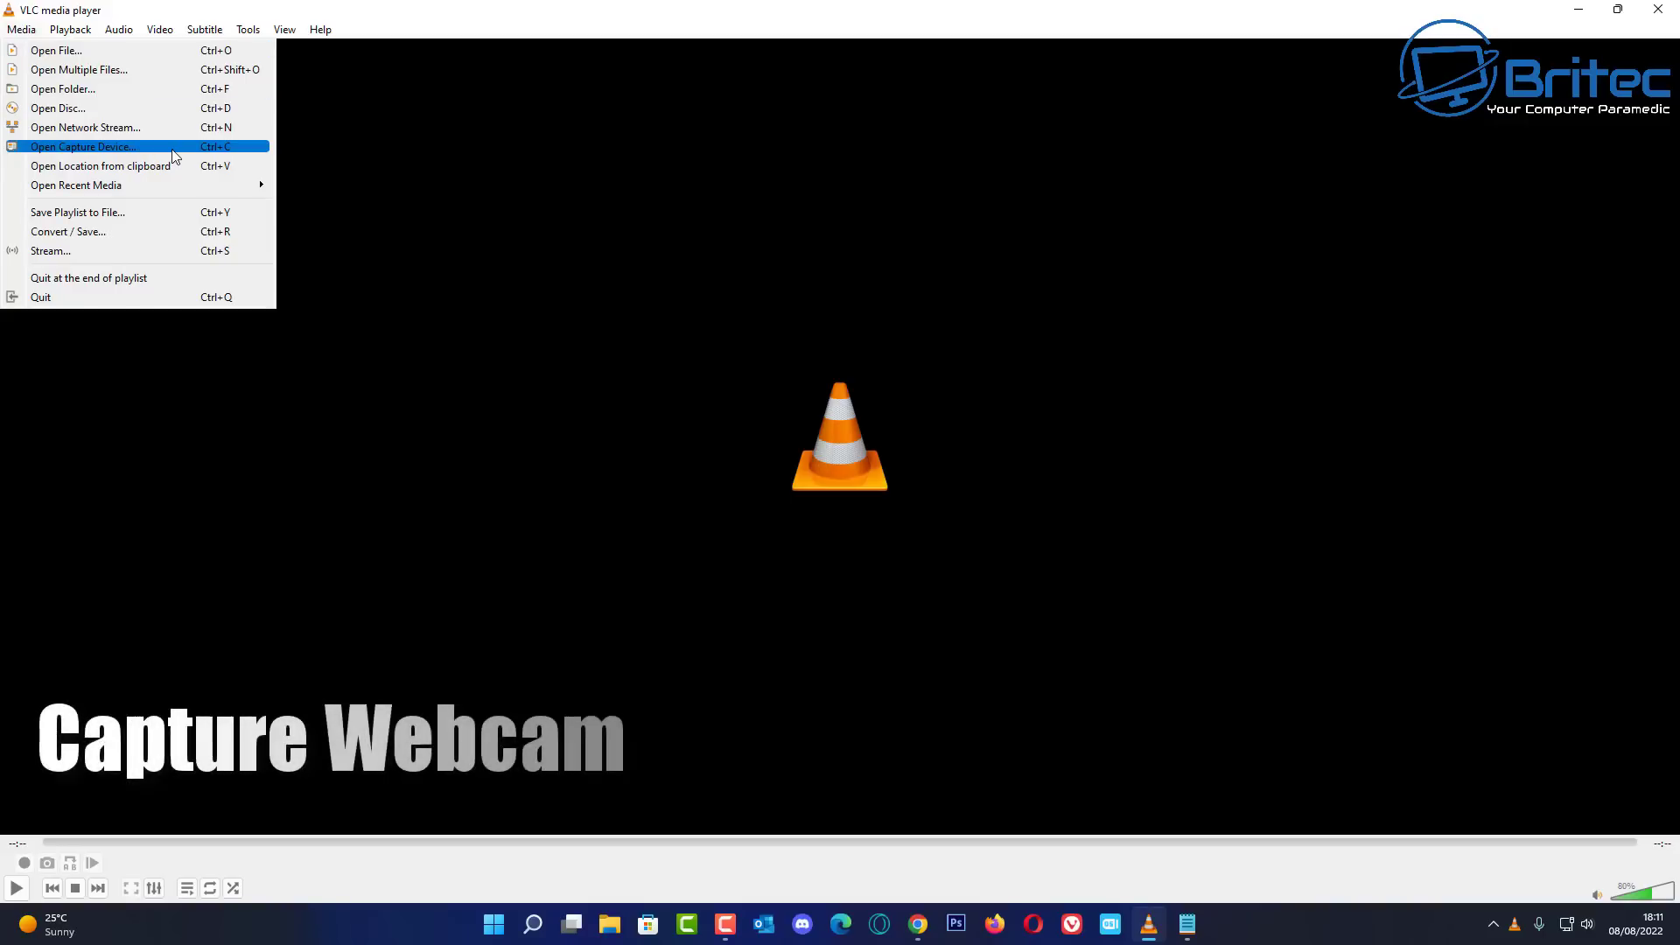
Step: Use DirectShow with the HD Pro Webcam C920 for video and its microphone for audio
click(173, 150)
click(936, 338)
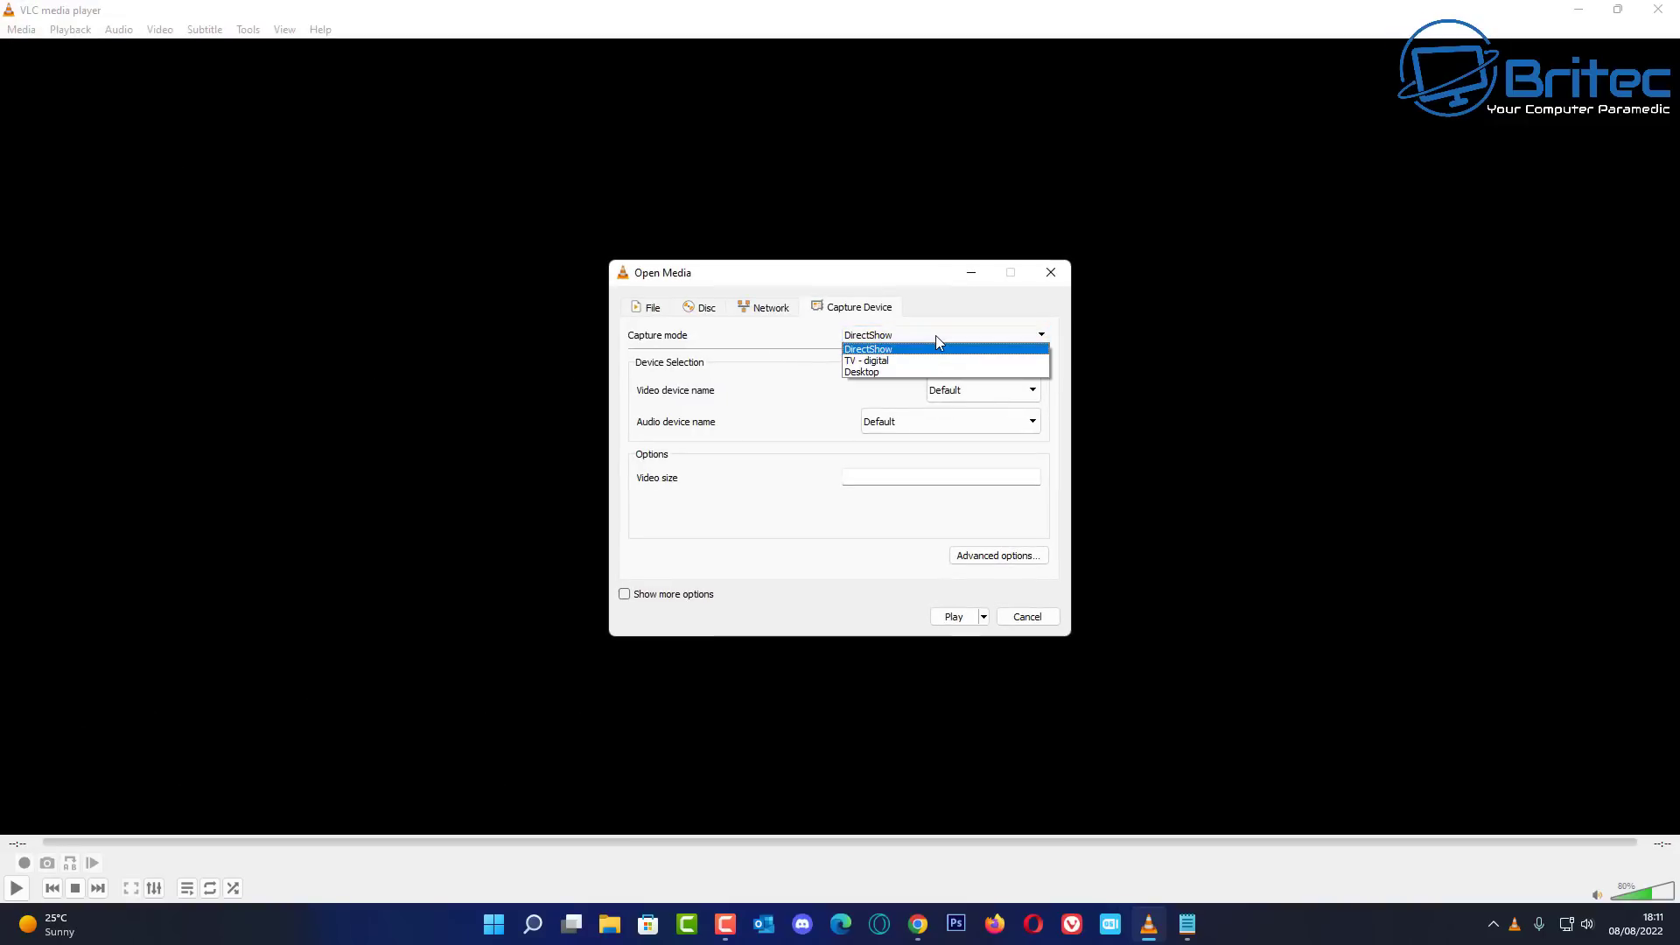
click(936, 338)
click(1029, 390)
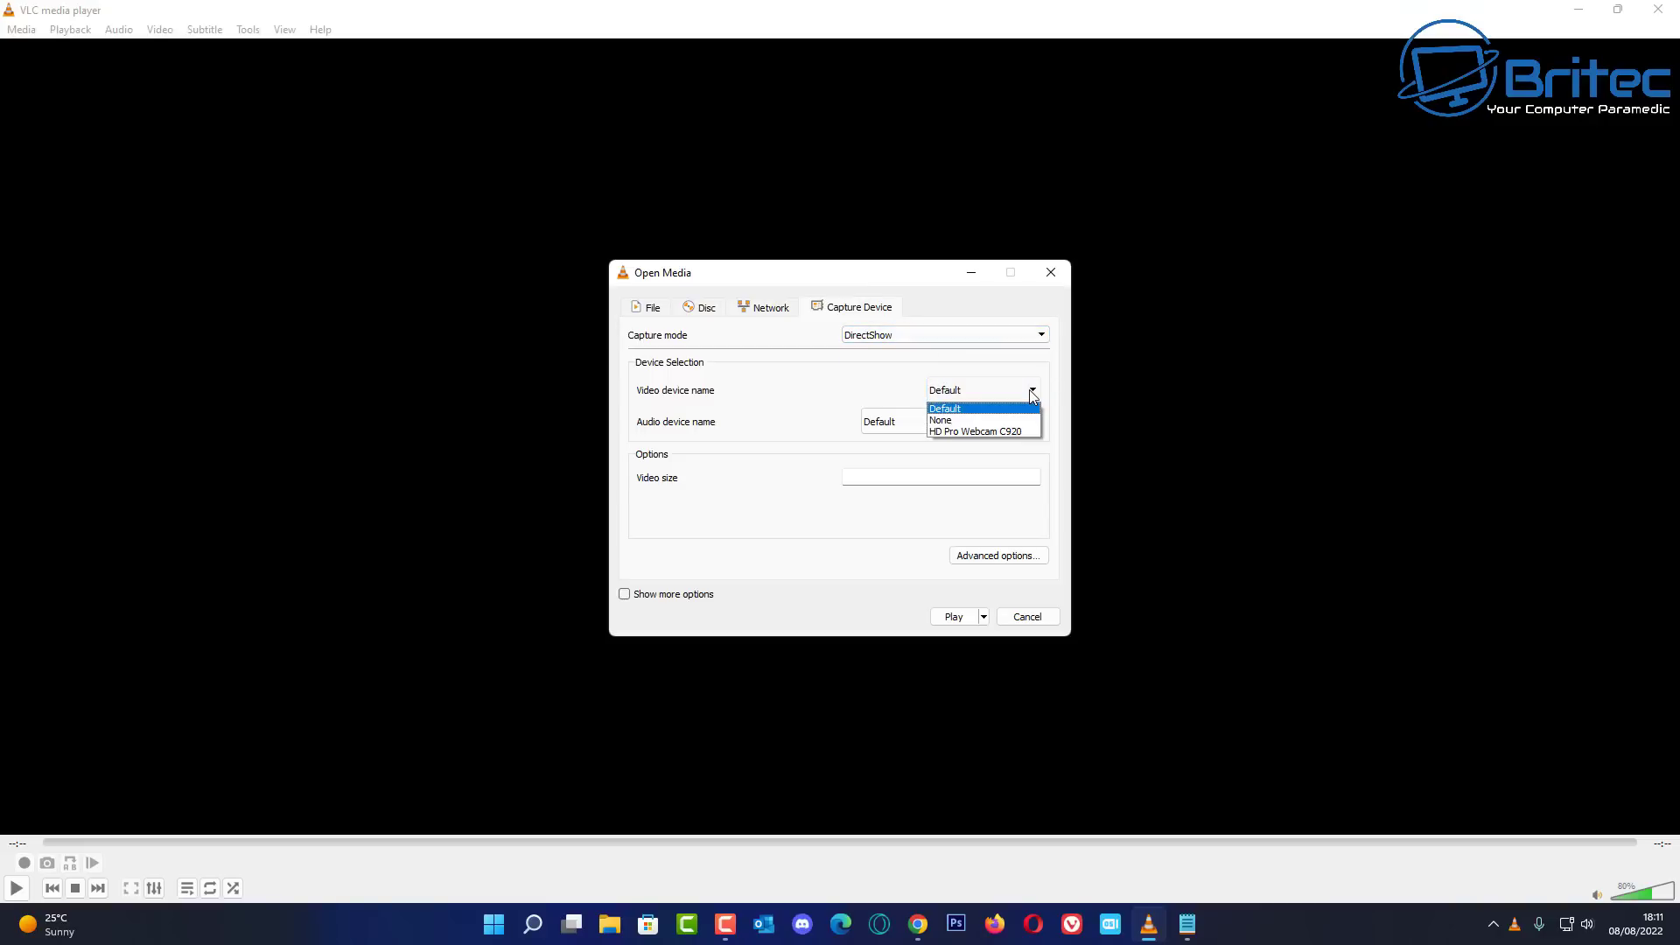
click(1025, 432)
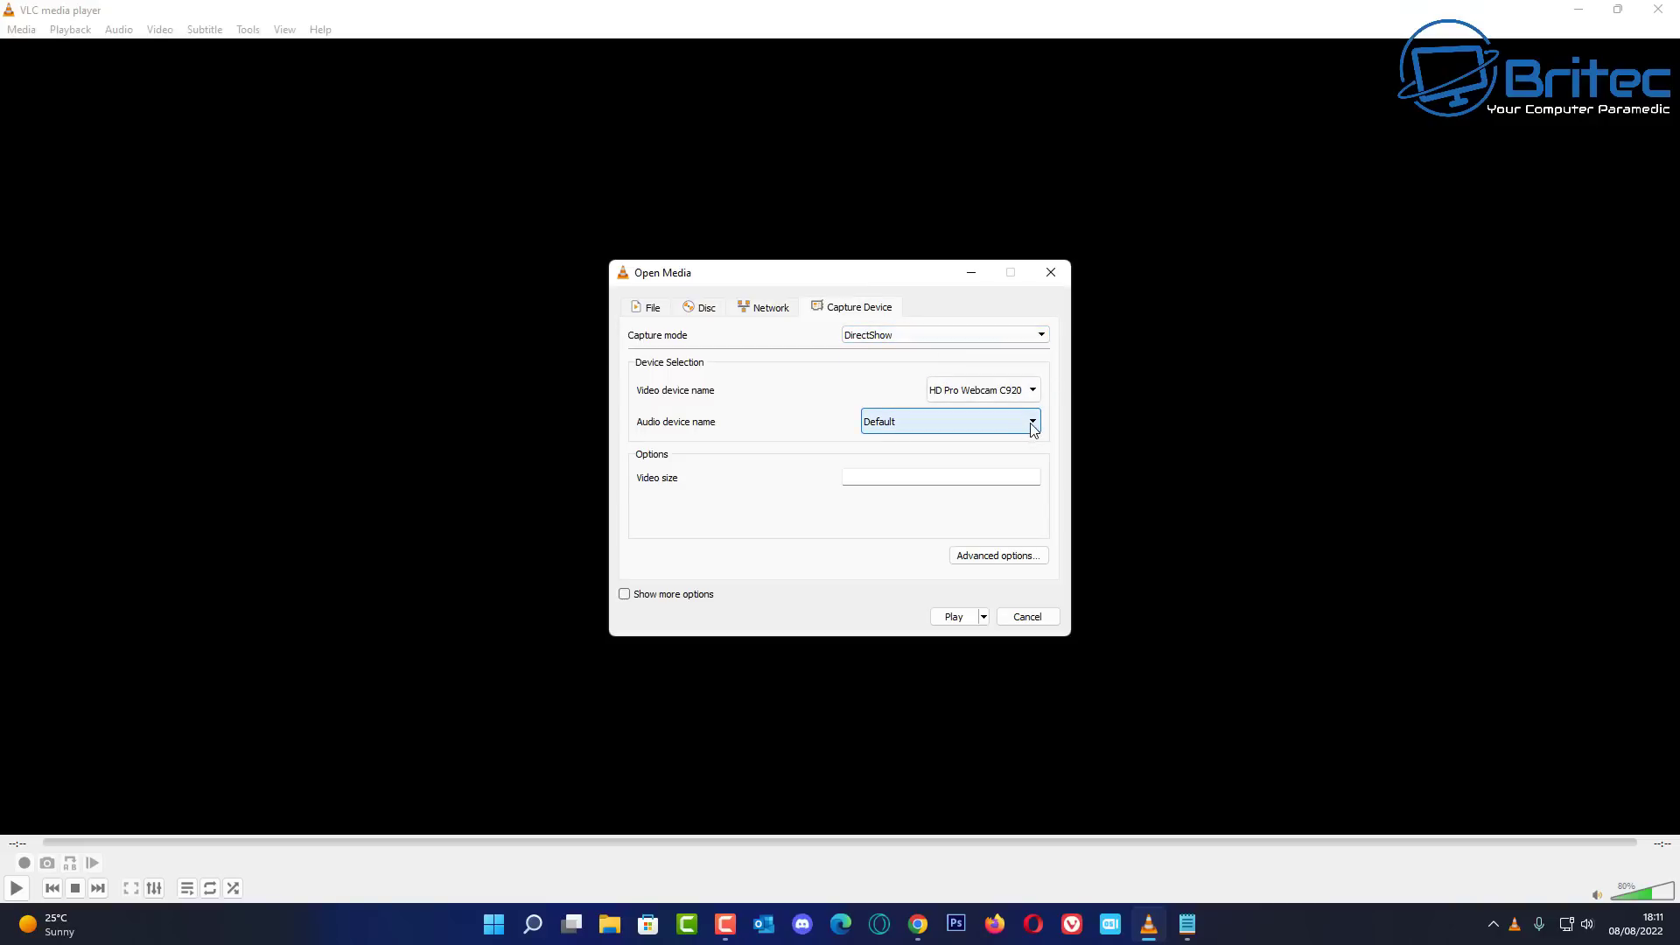
click(1031, 423)
click(1023, 486)
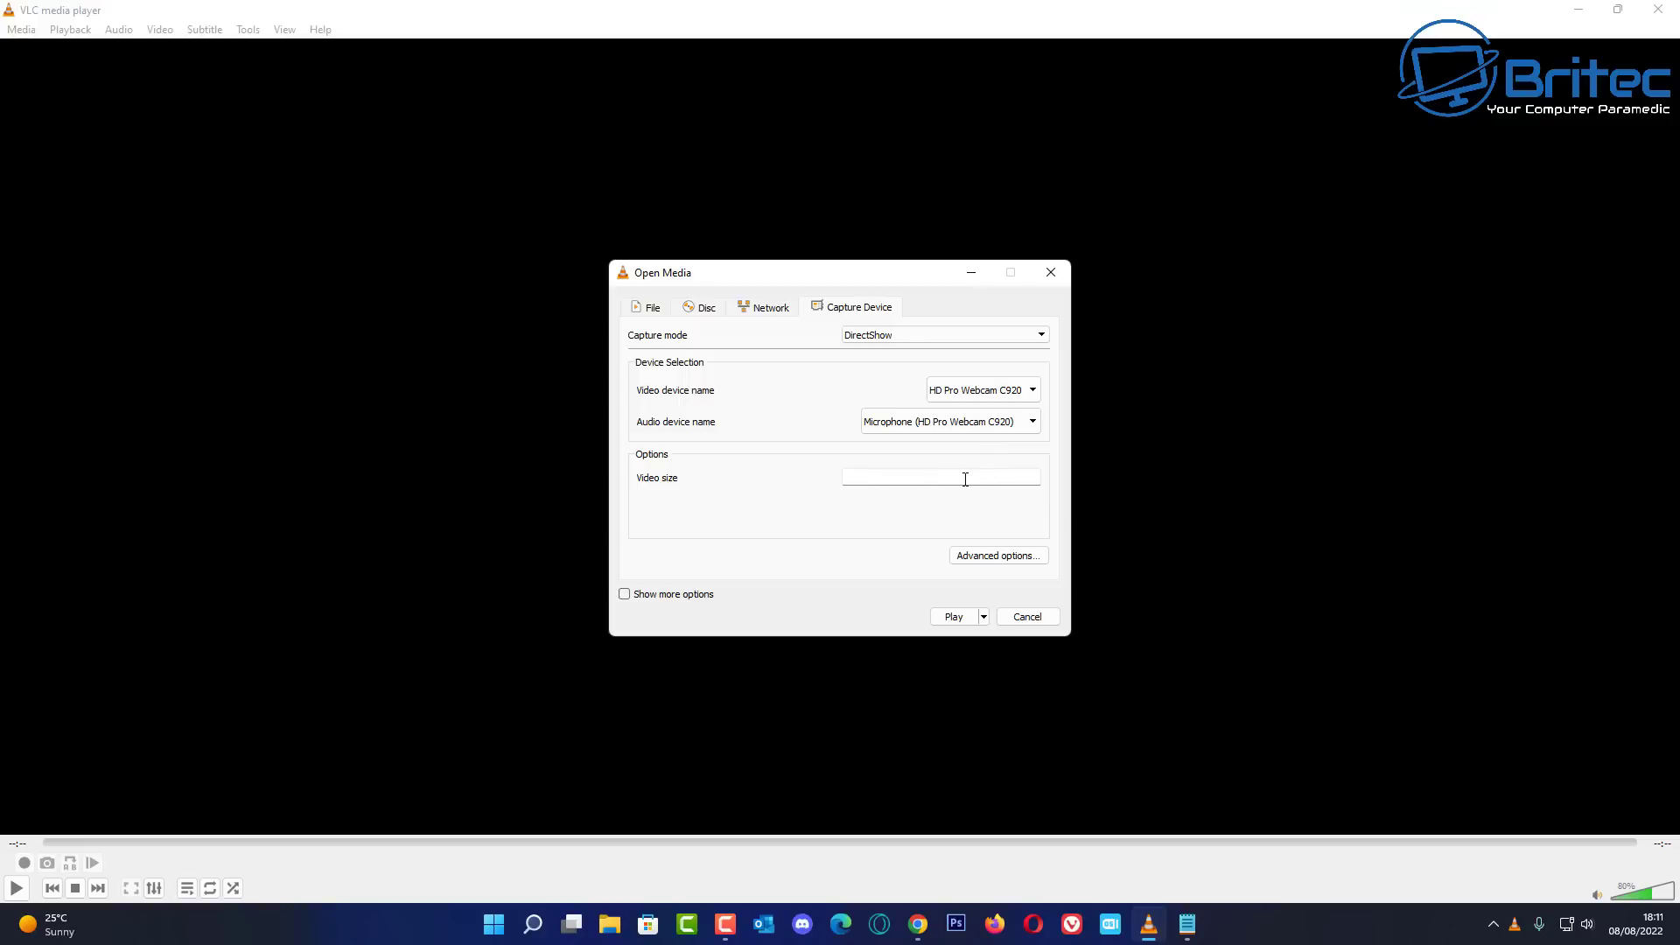
Step: Set the webcam video size to 1920x1080 and choose Convert instead of Play
click(968, 476)
text(1920x1080)
click(982, 617)
click(986, 697)
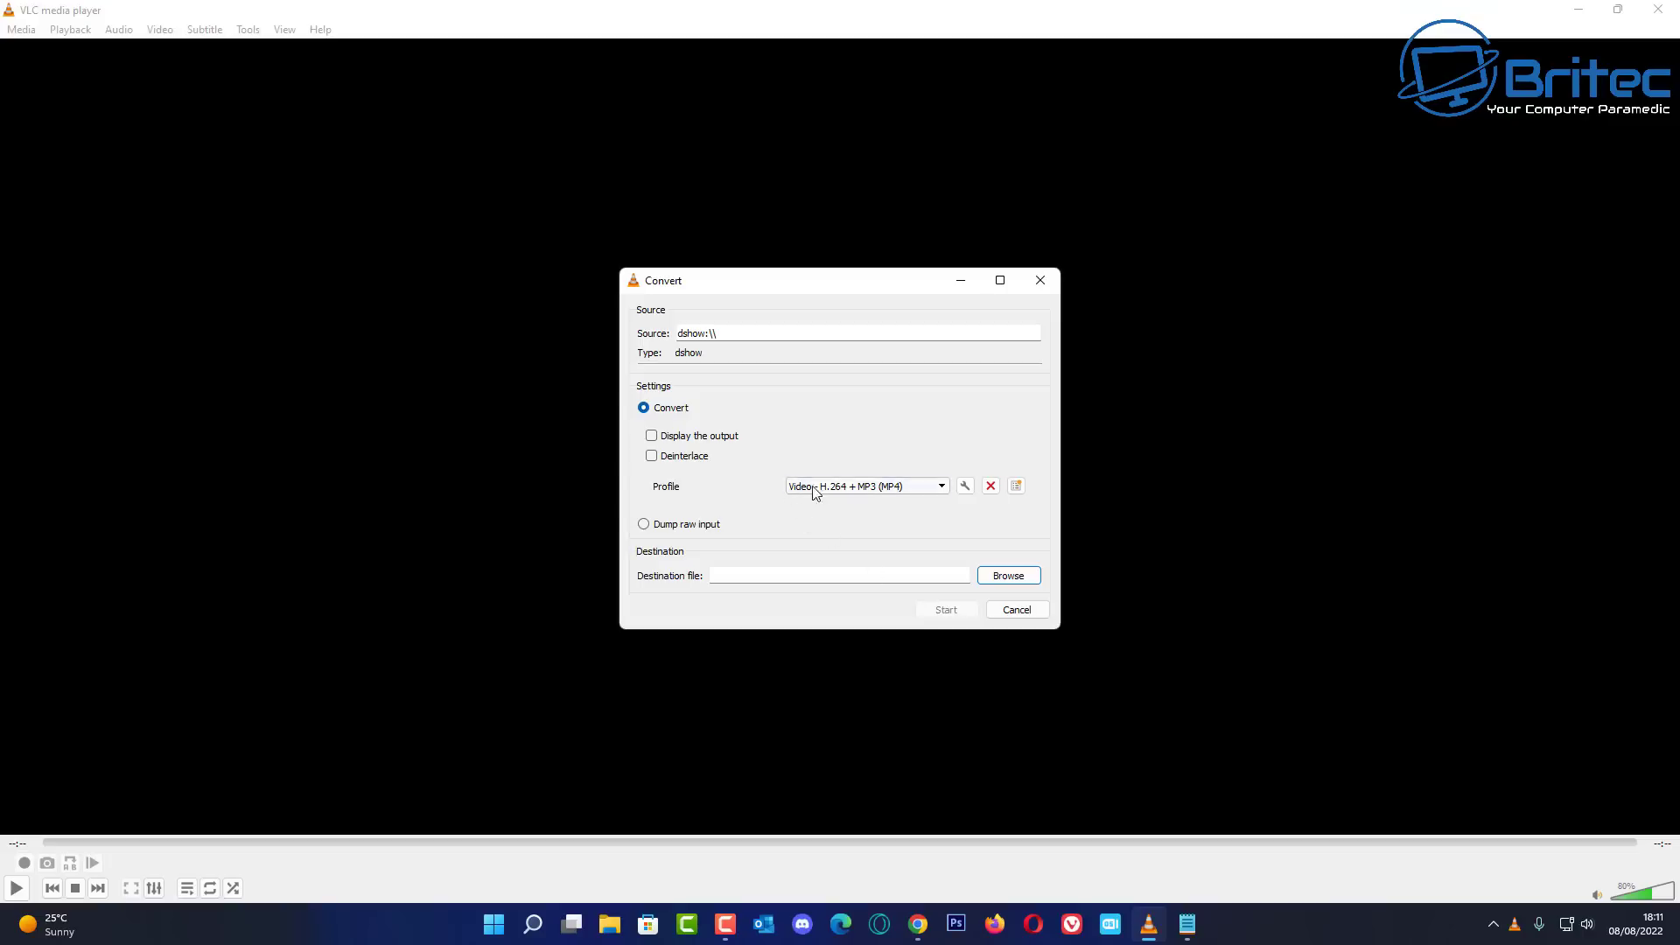
Step: Keep the Video - H.264 + MP3 (MP4) profile and browse to the Videos\test folder
click(941, 490)
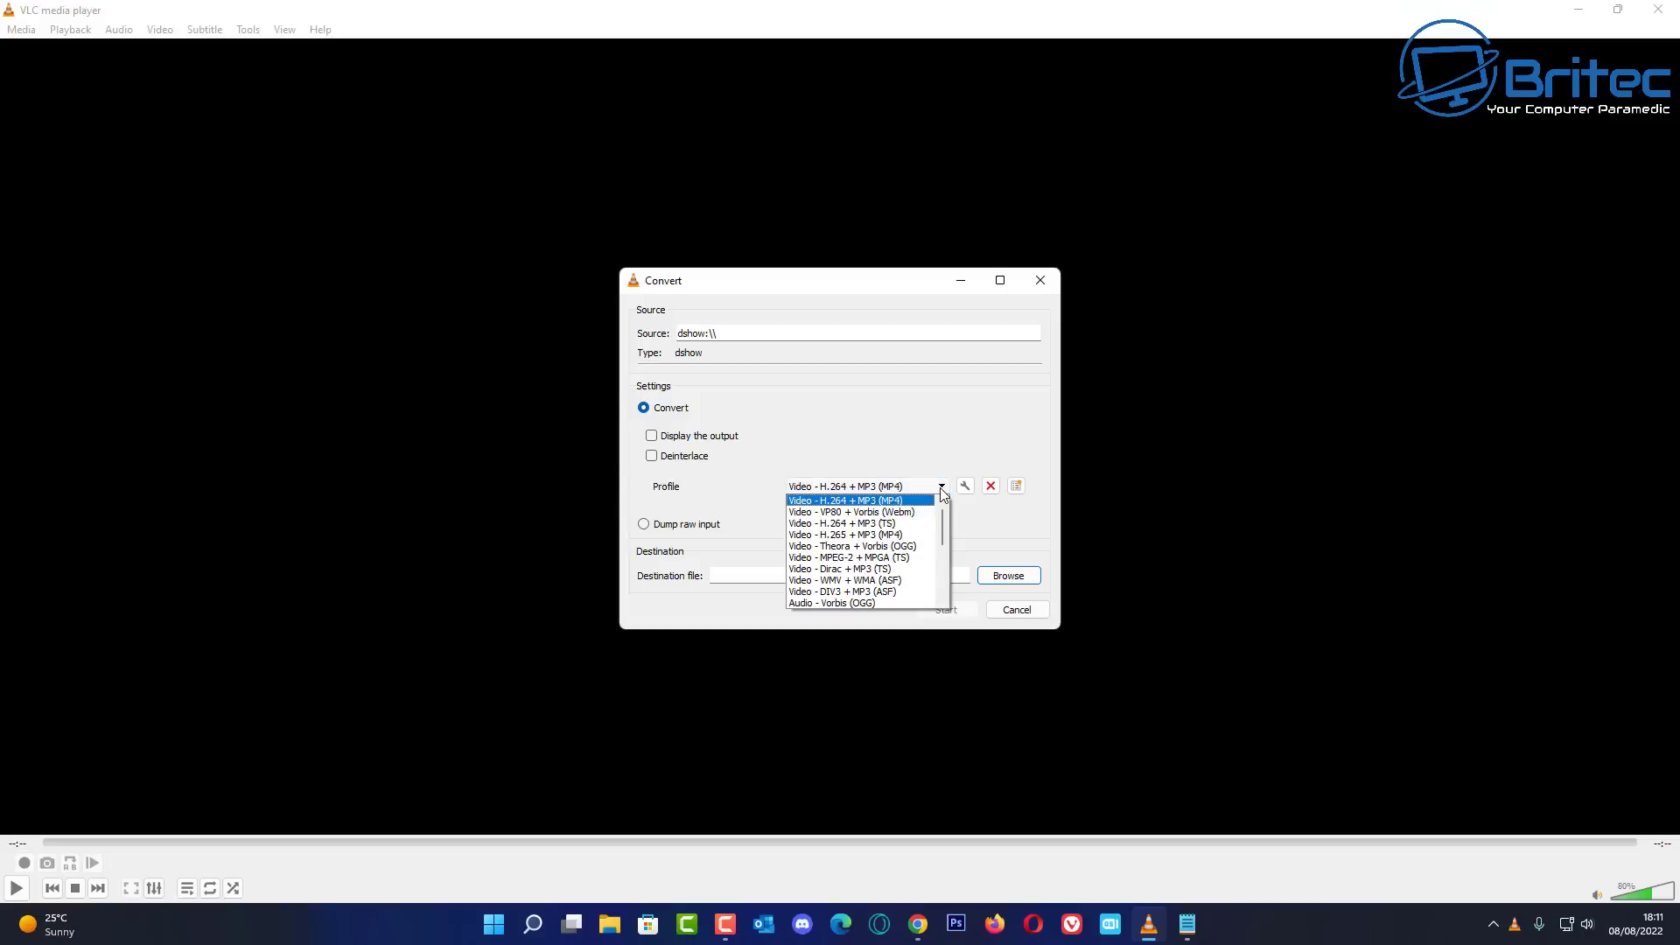
click(941, 488)
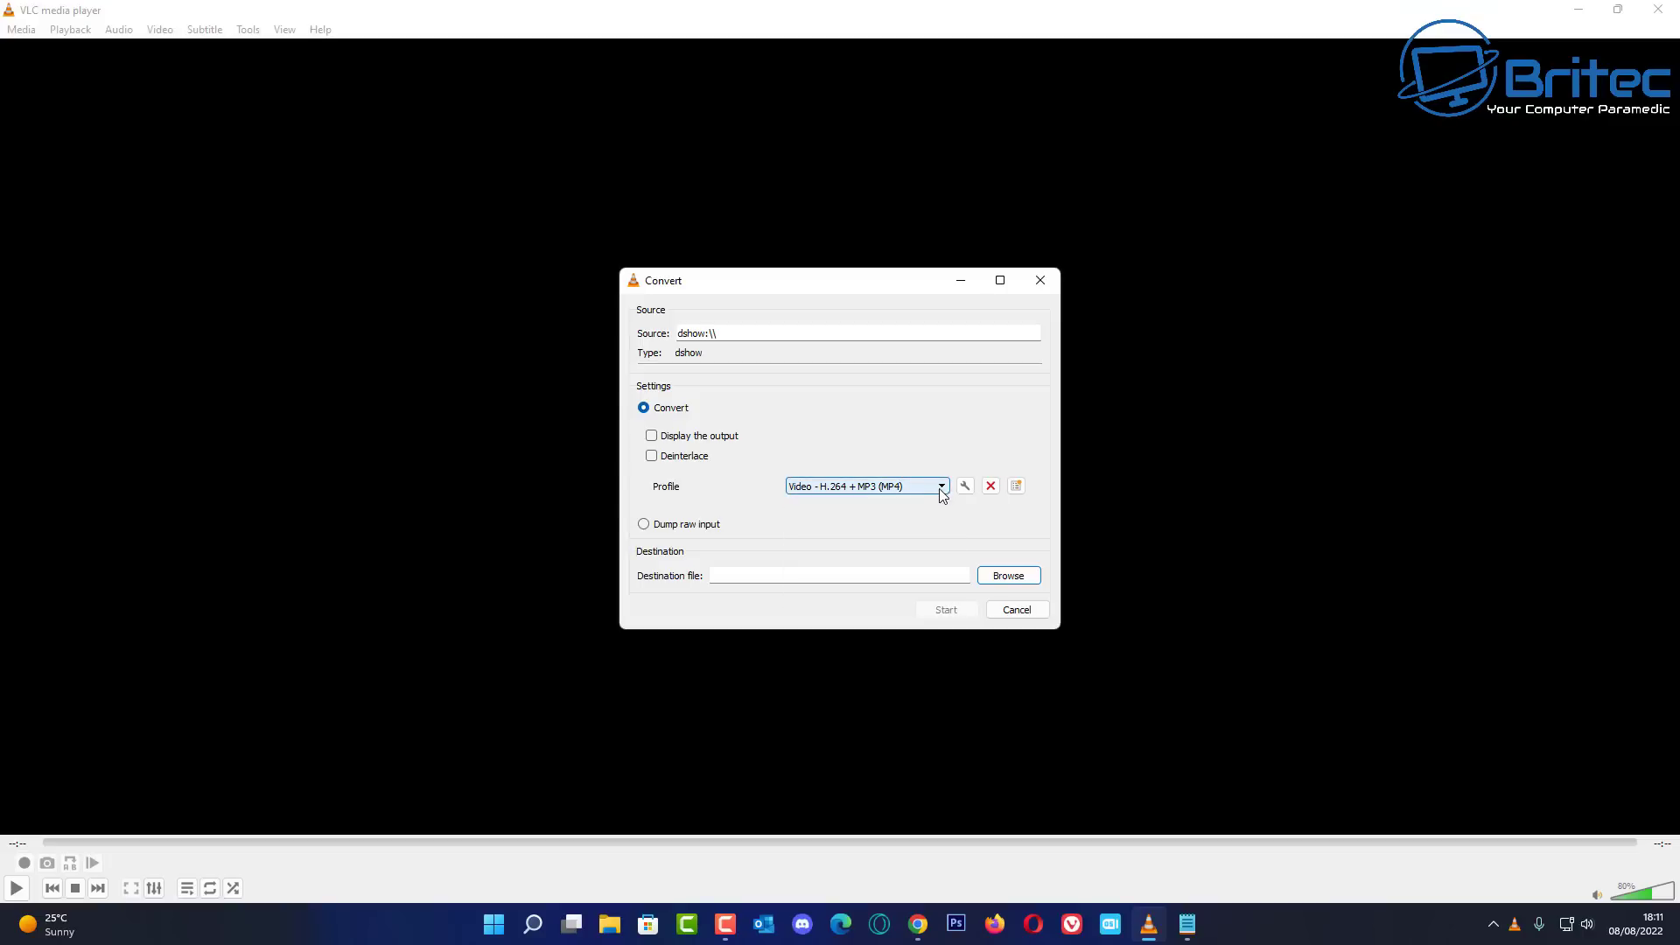
click(1019, 577)
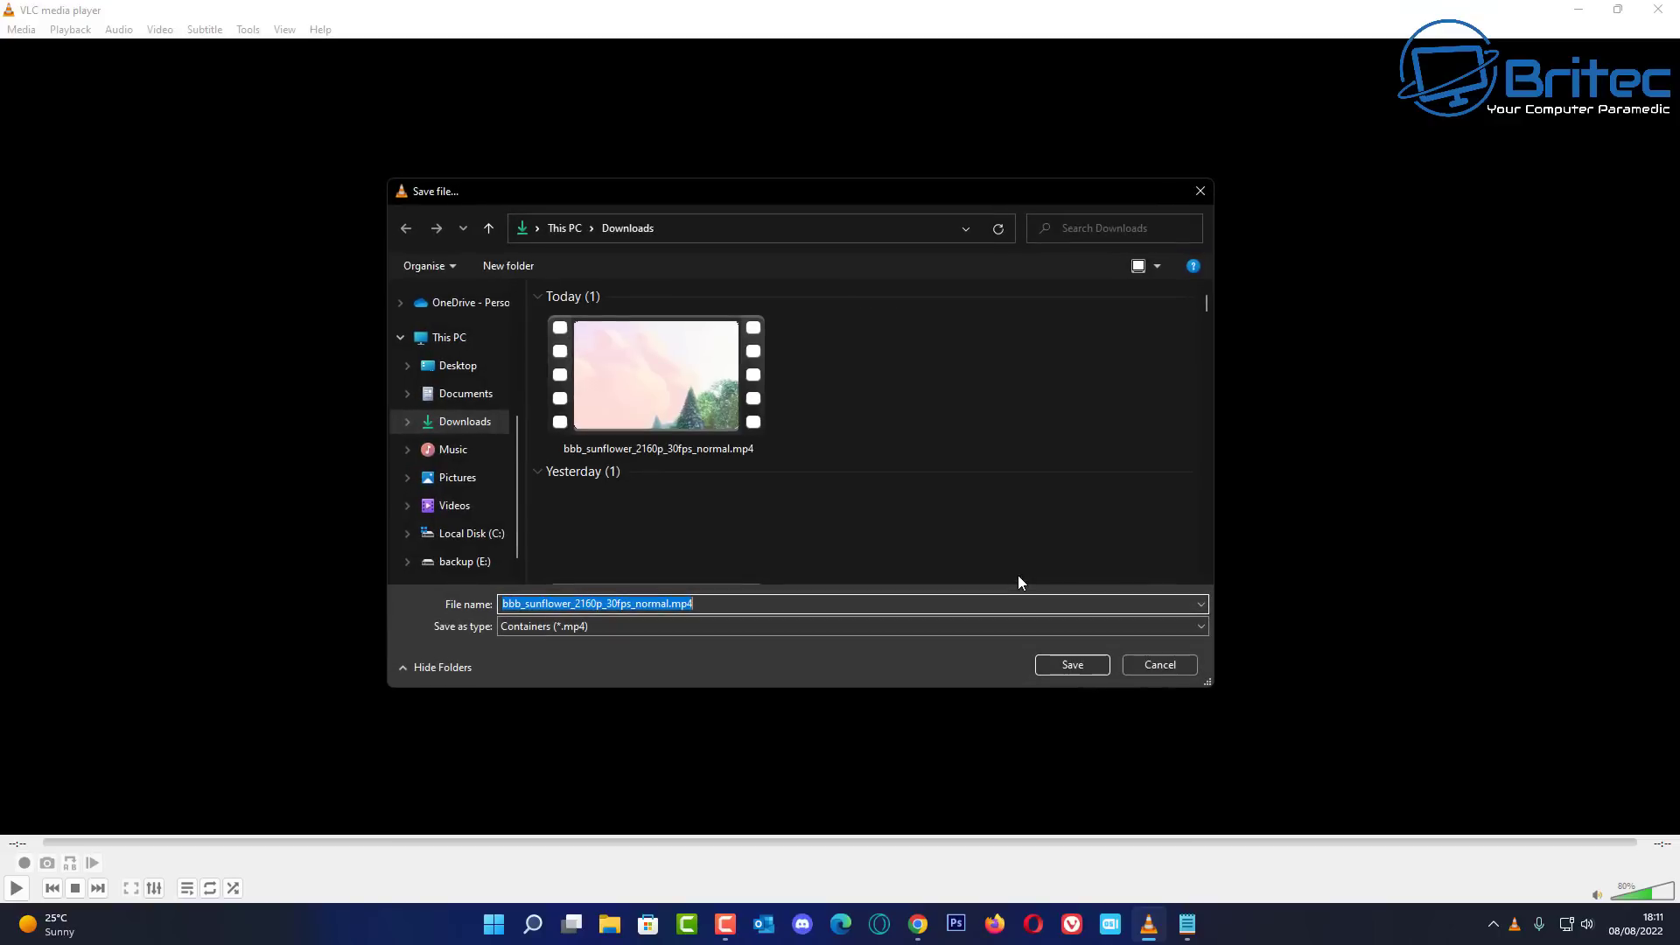
click(454, 507)
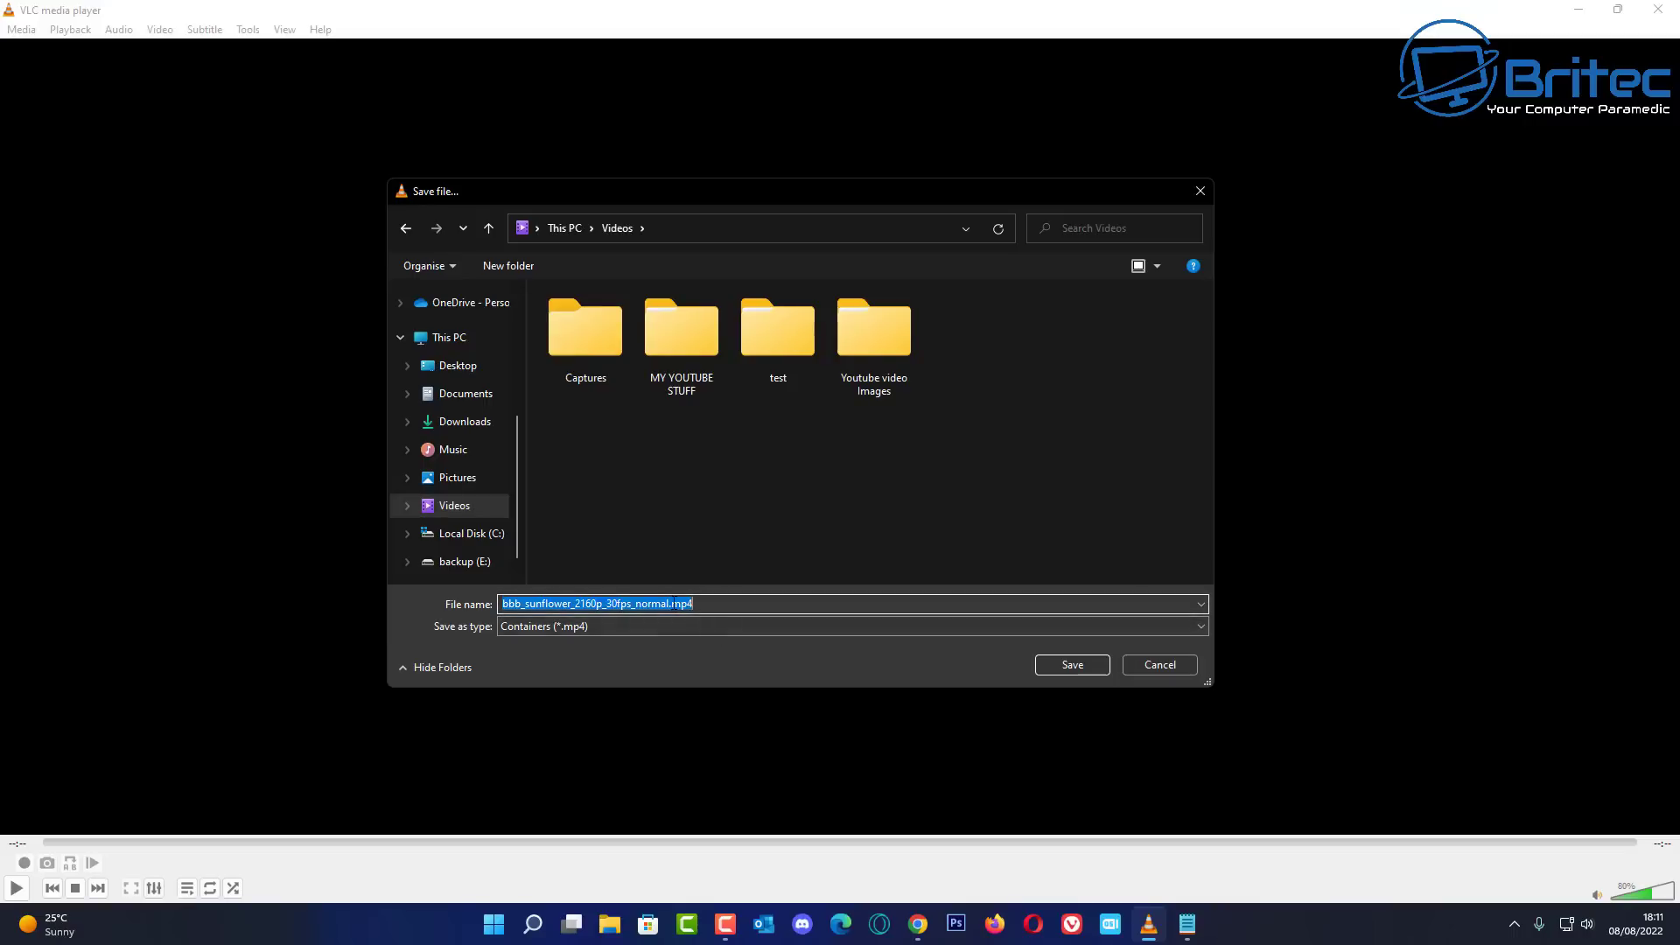
click(779, 335)
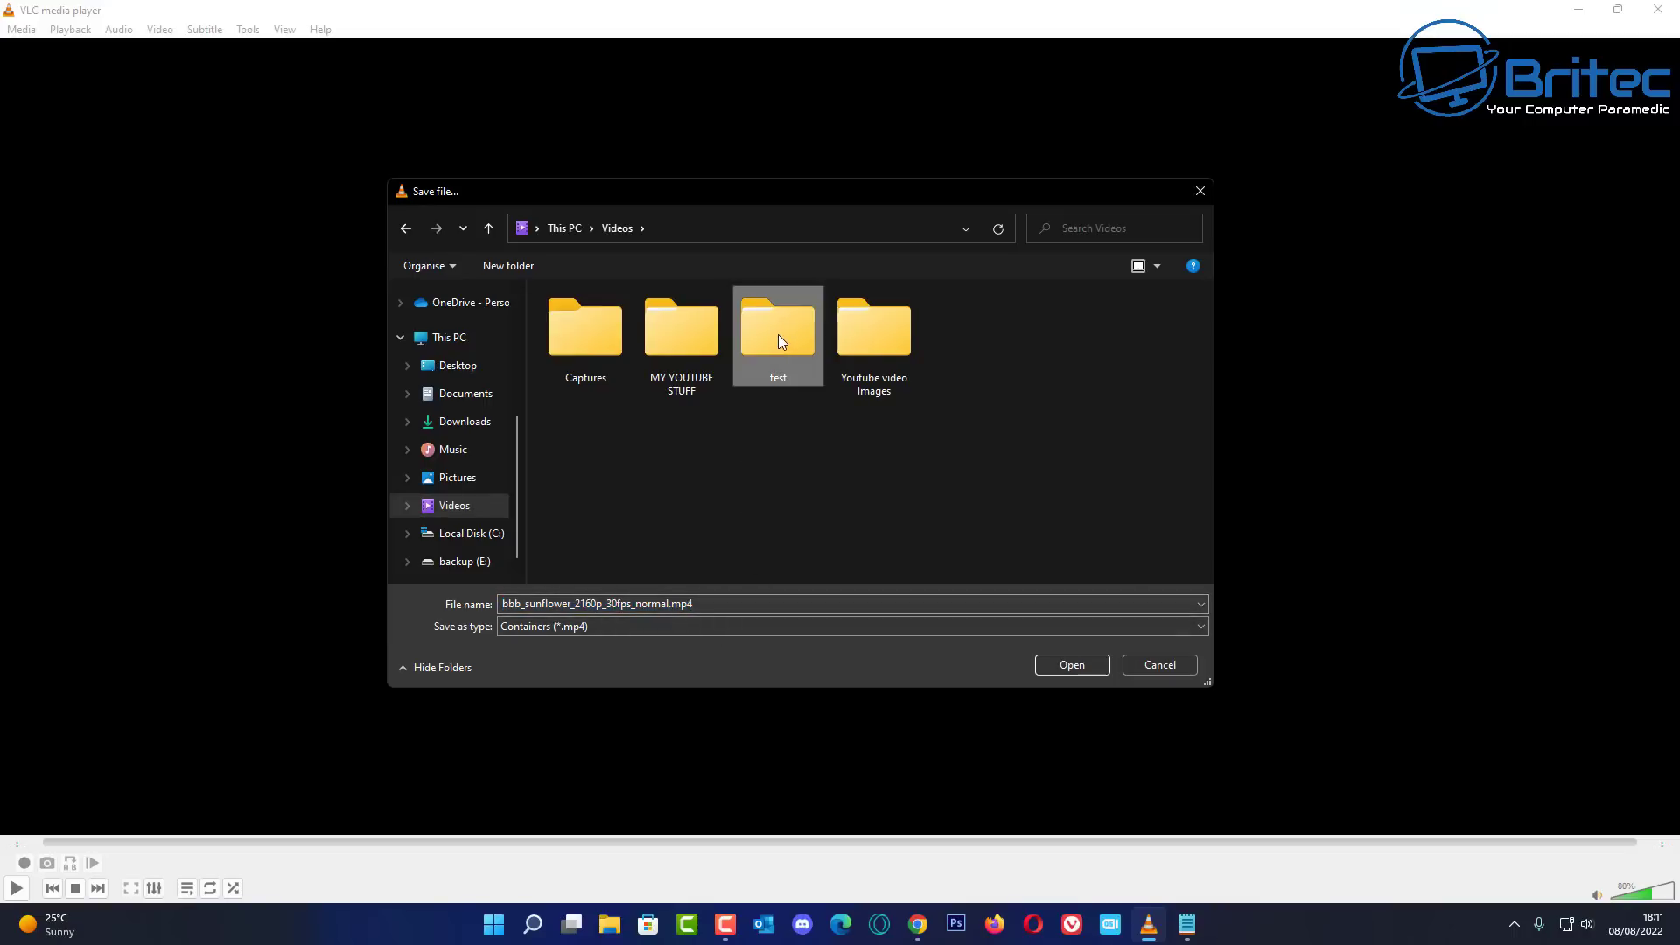
double_click(779, 334)
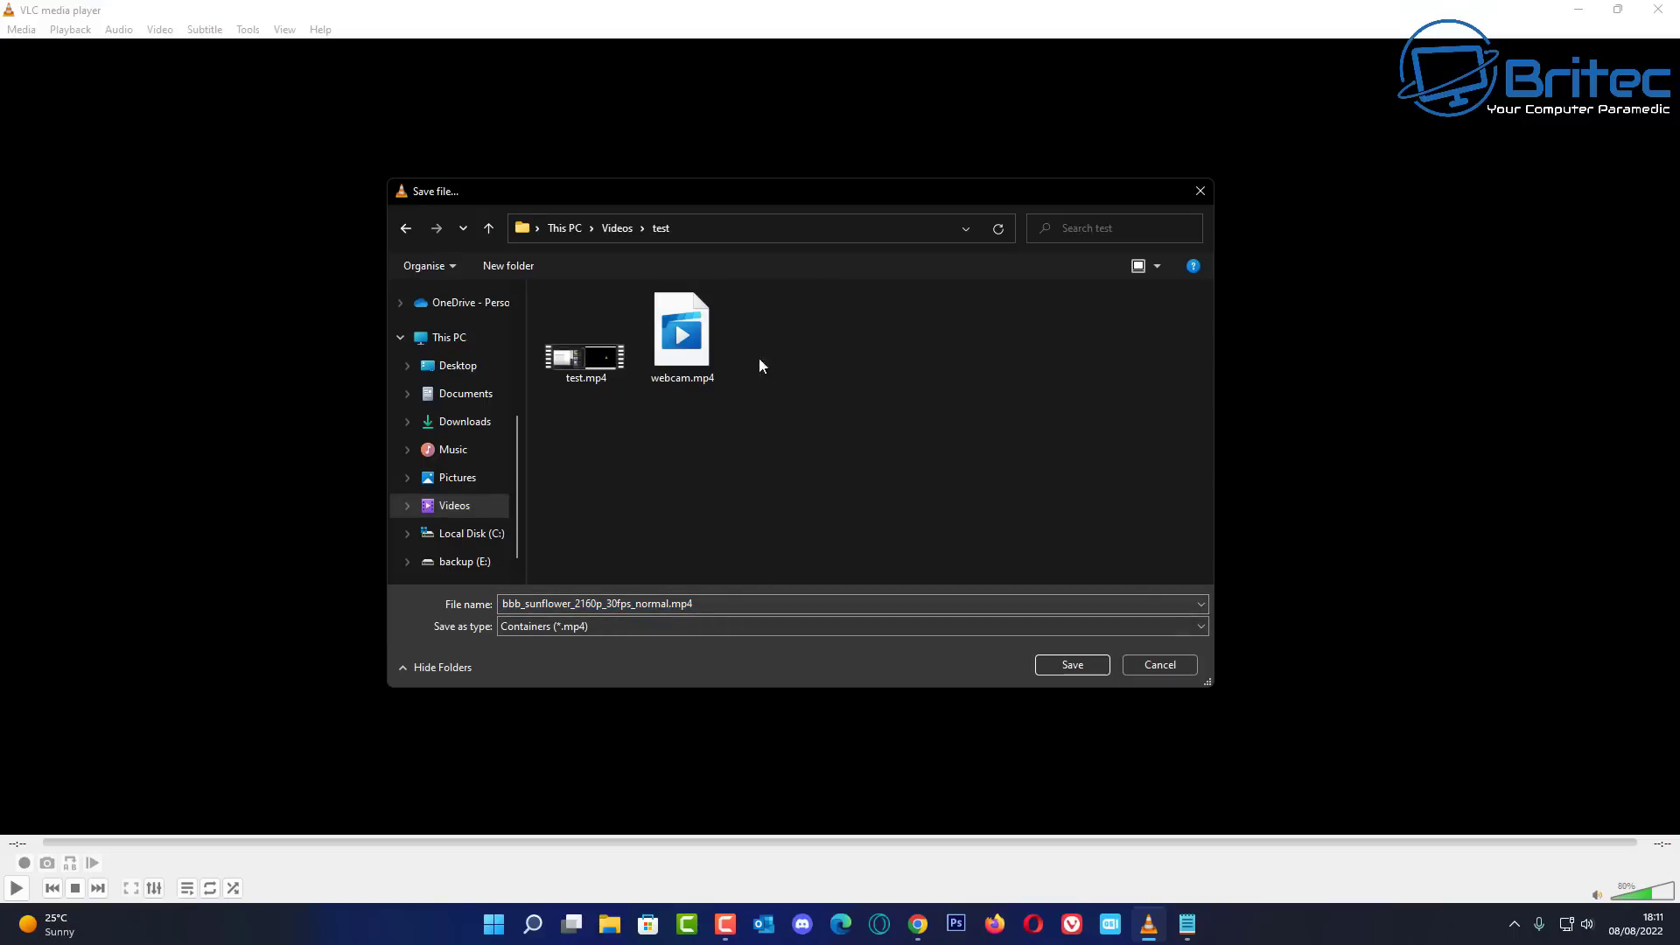
Step: Name the output file webcam2.mp4 and confirm it as the destination
click(637, 603)
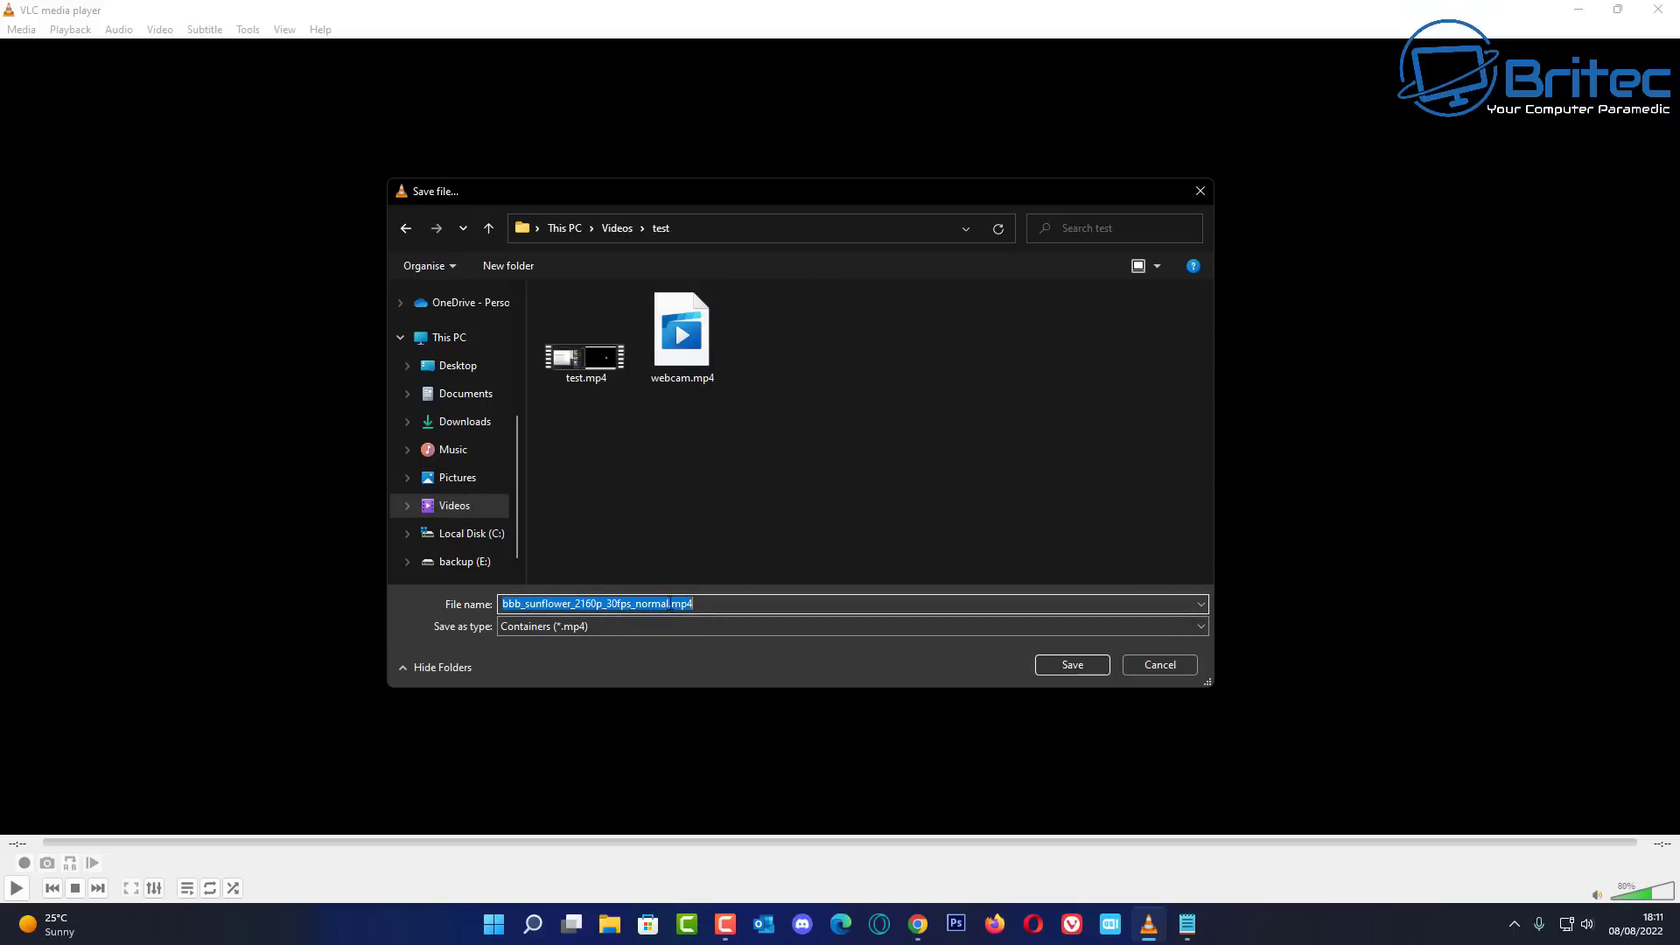
double_click(637, 604)
text(web)
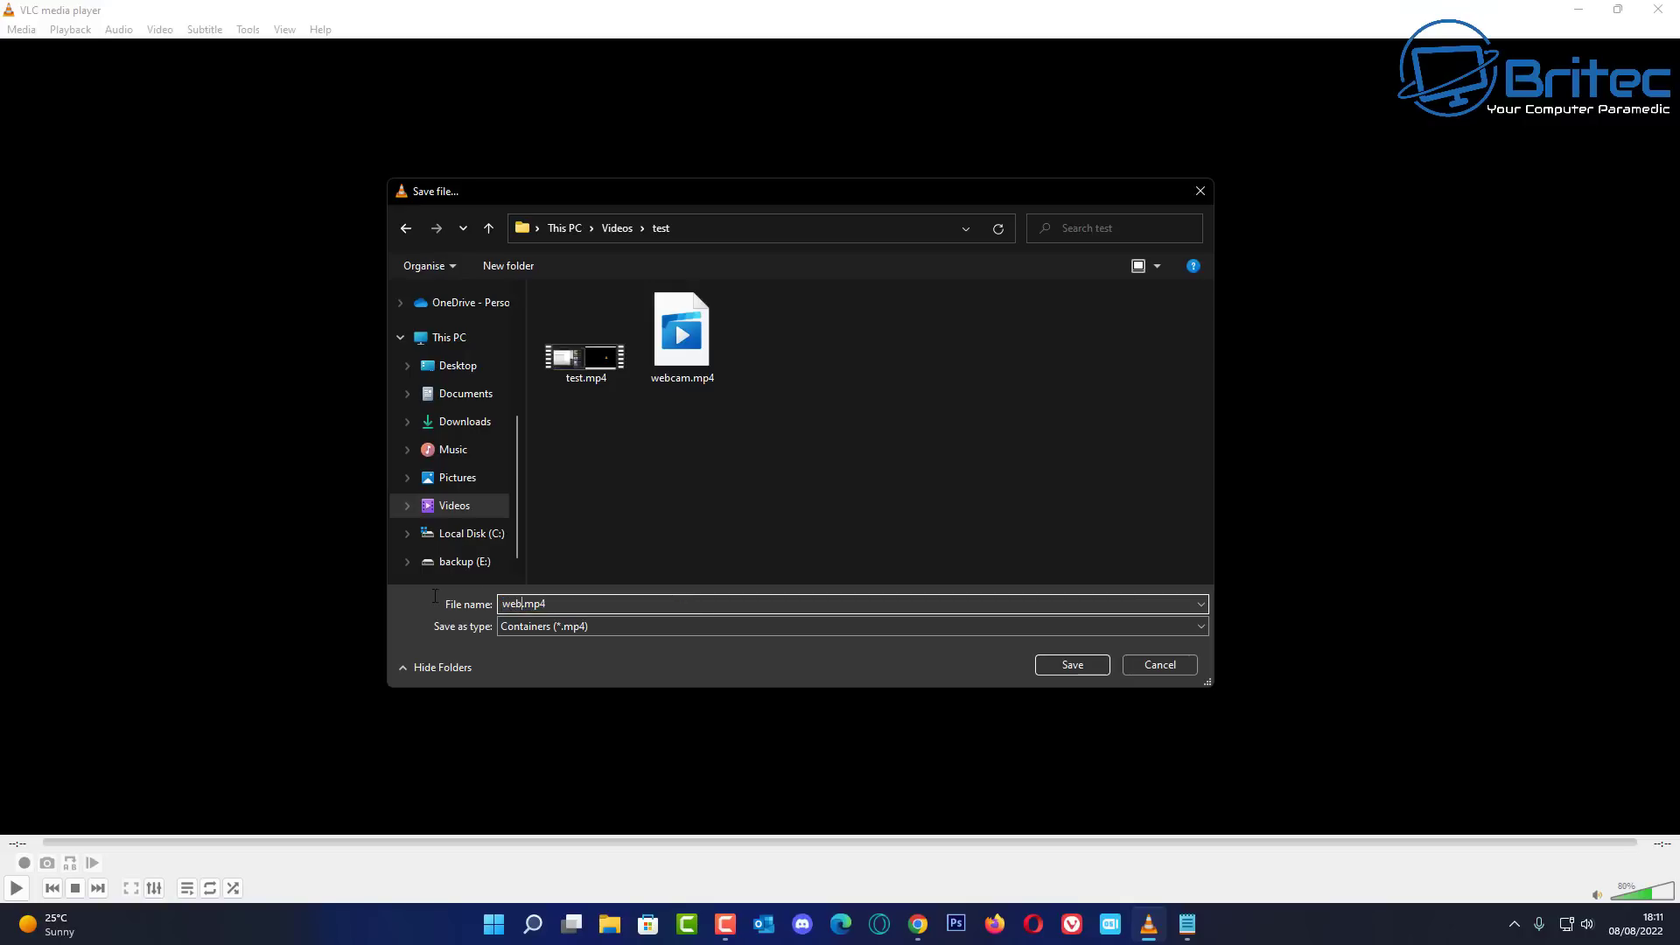
text(cam2)
click(1074, 664)
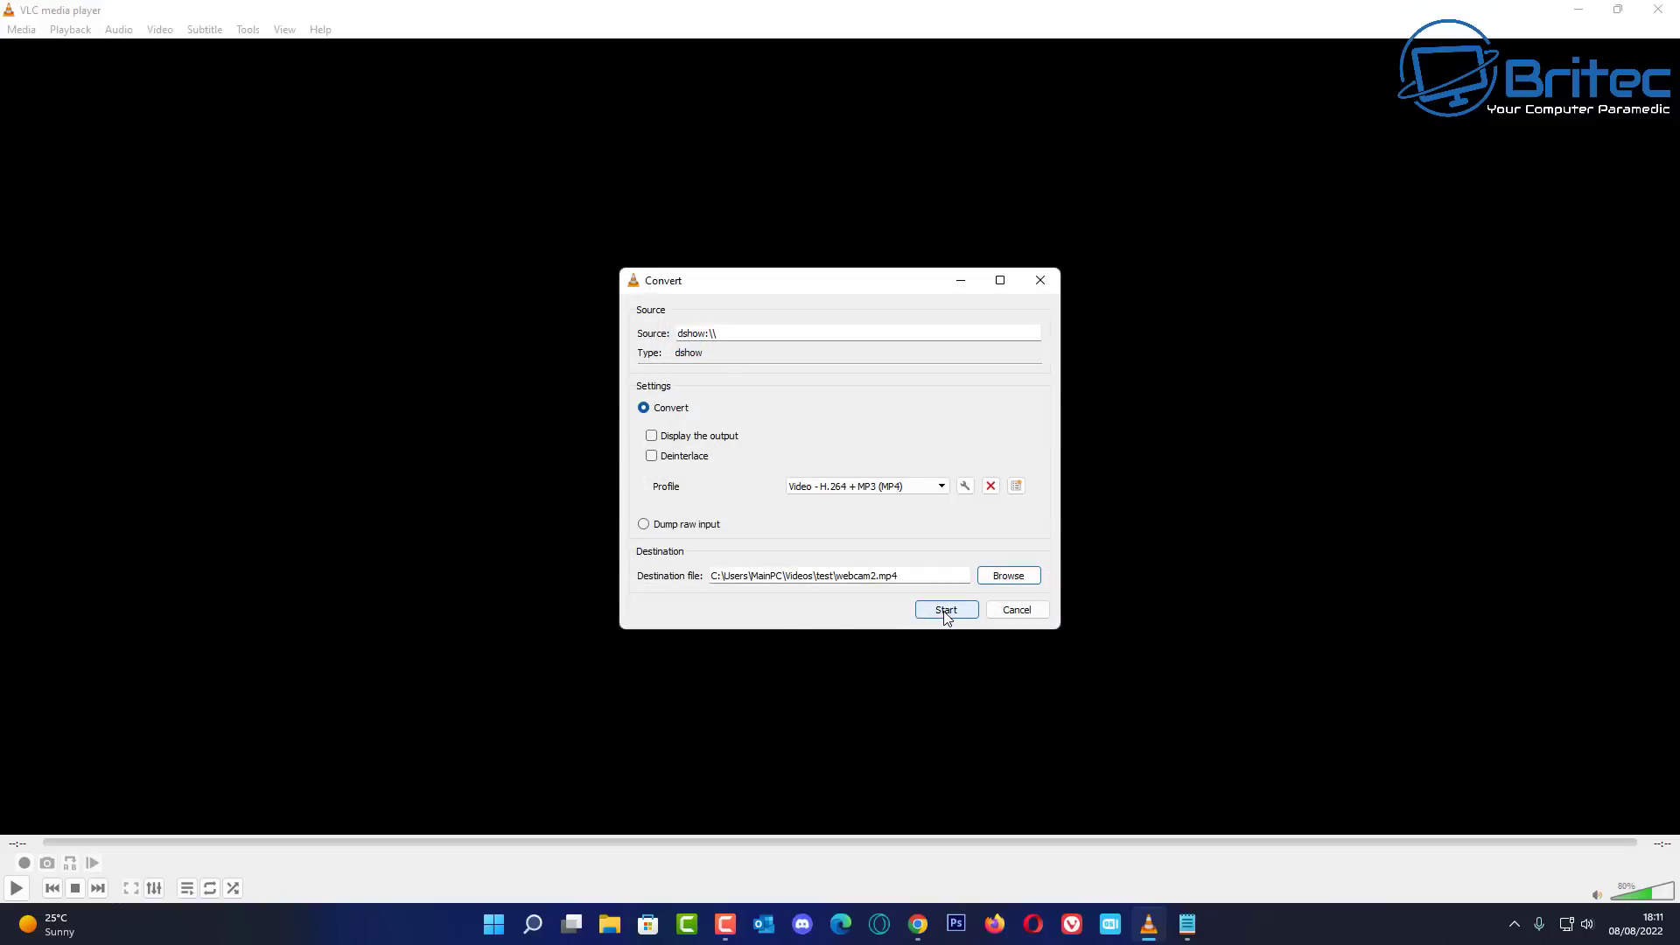
Step: Record the webcam into webcam2.mp4 for a few seconds, then stop
click(946, 613)
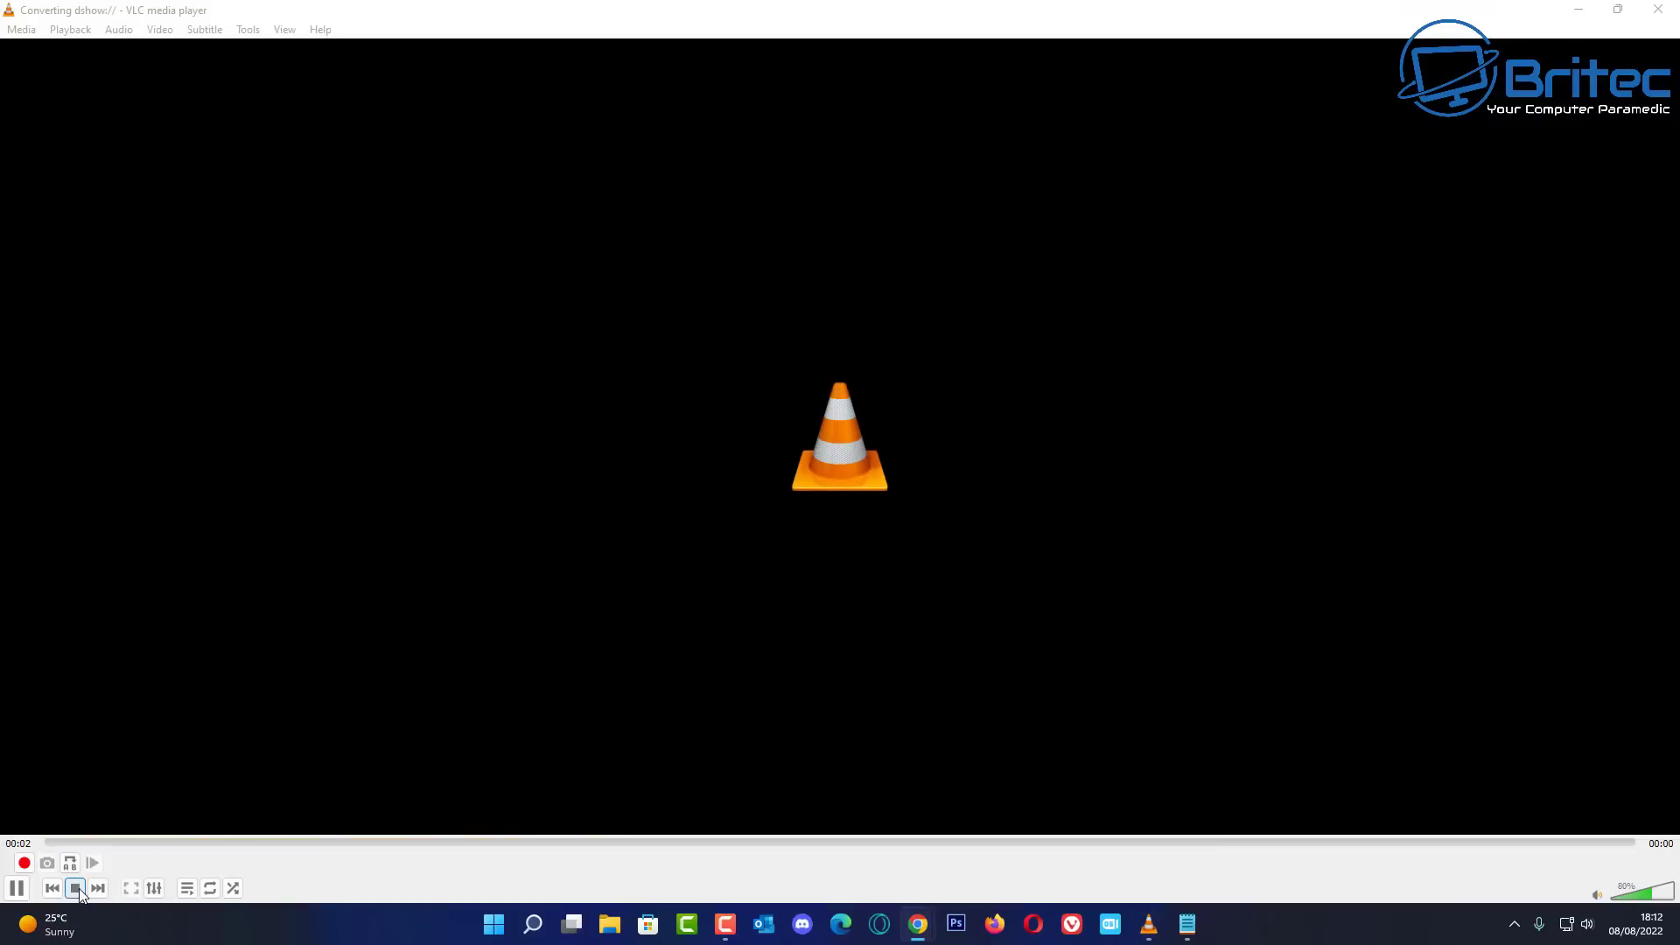
click(79, 889)
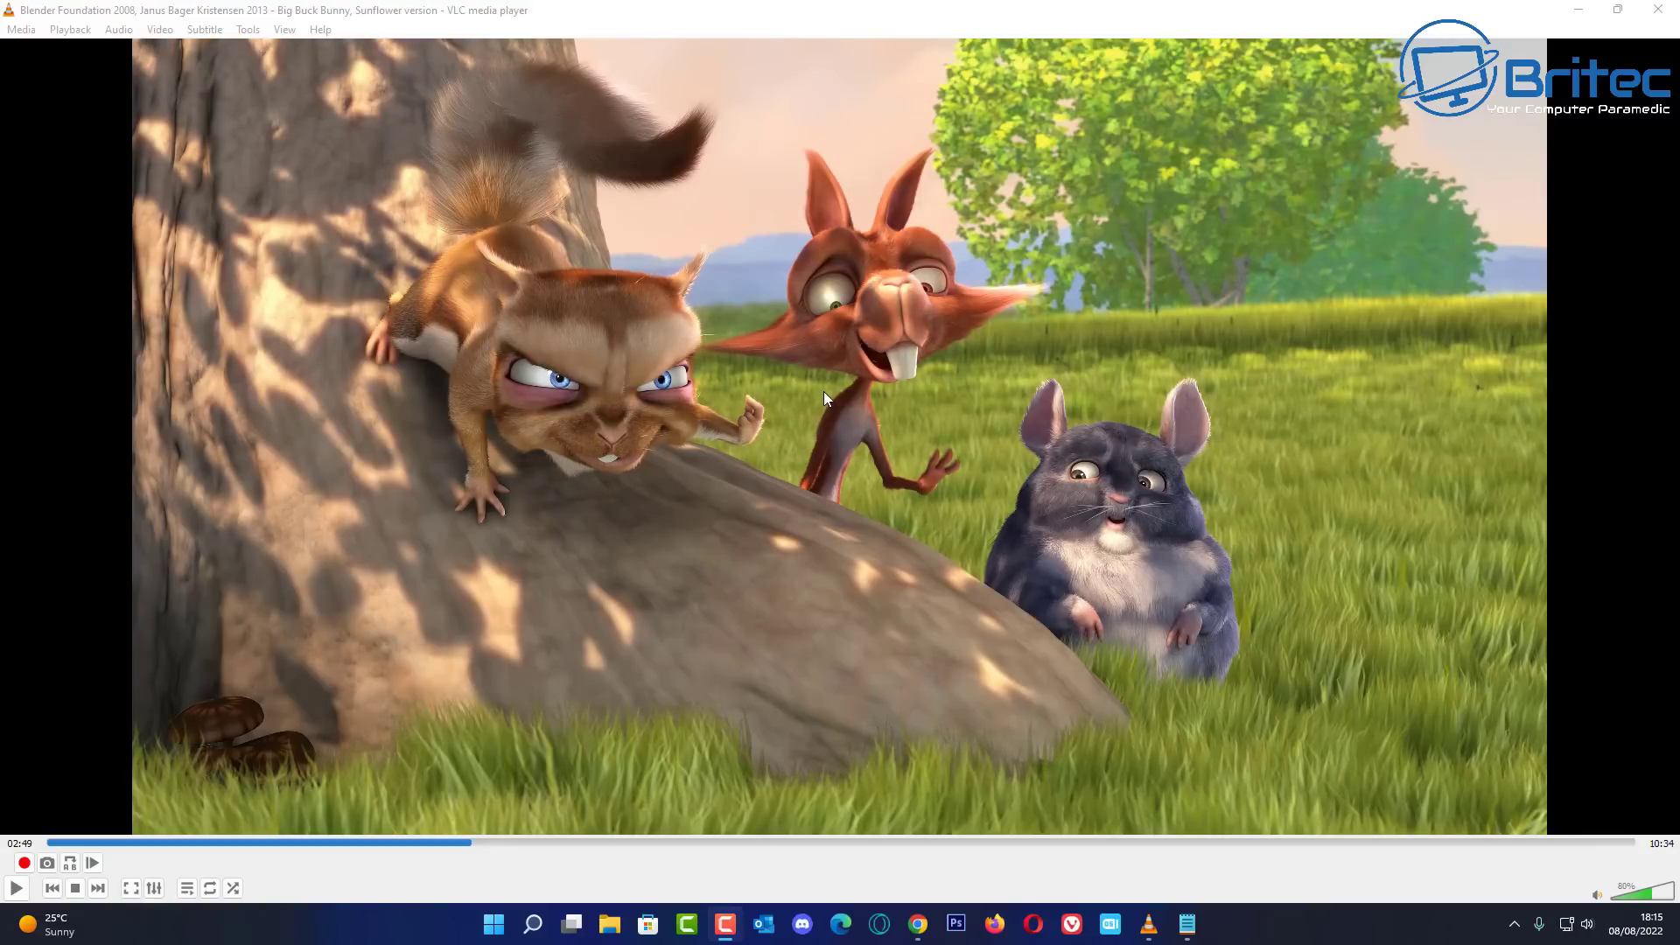
Step: Pause Big Buck Bunny on the close-up at 02:50 and take a video snapshot
click(15, 887)
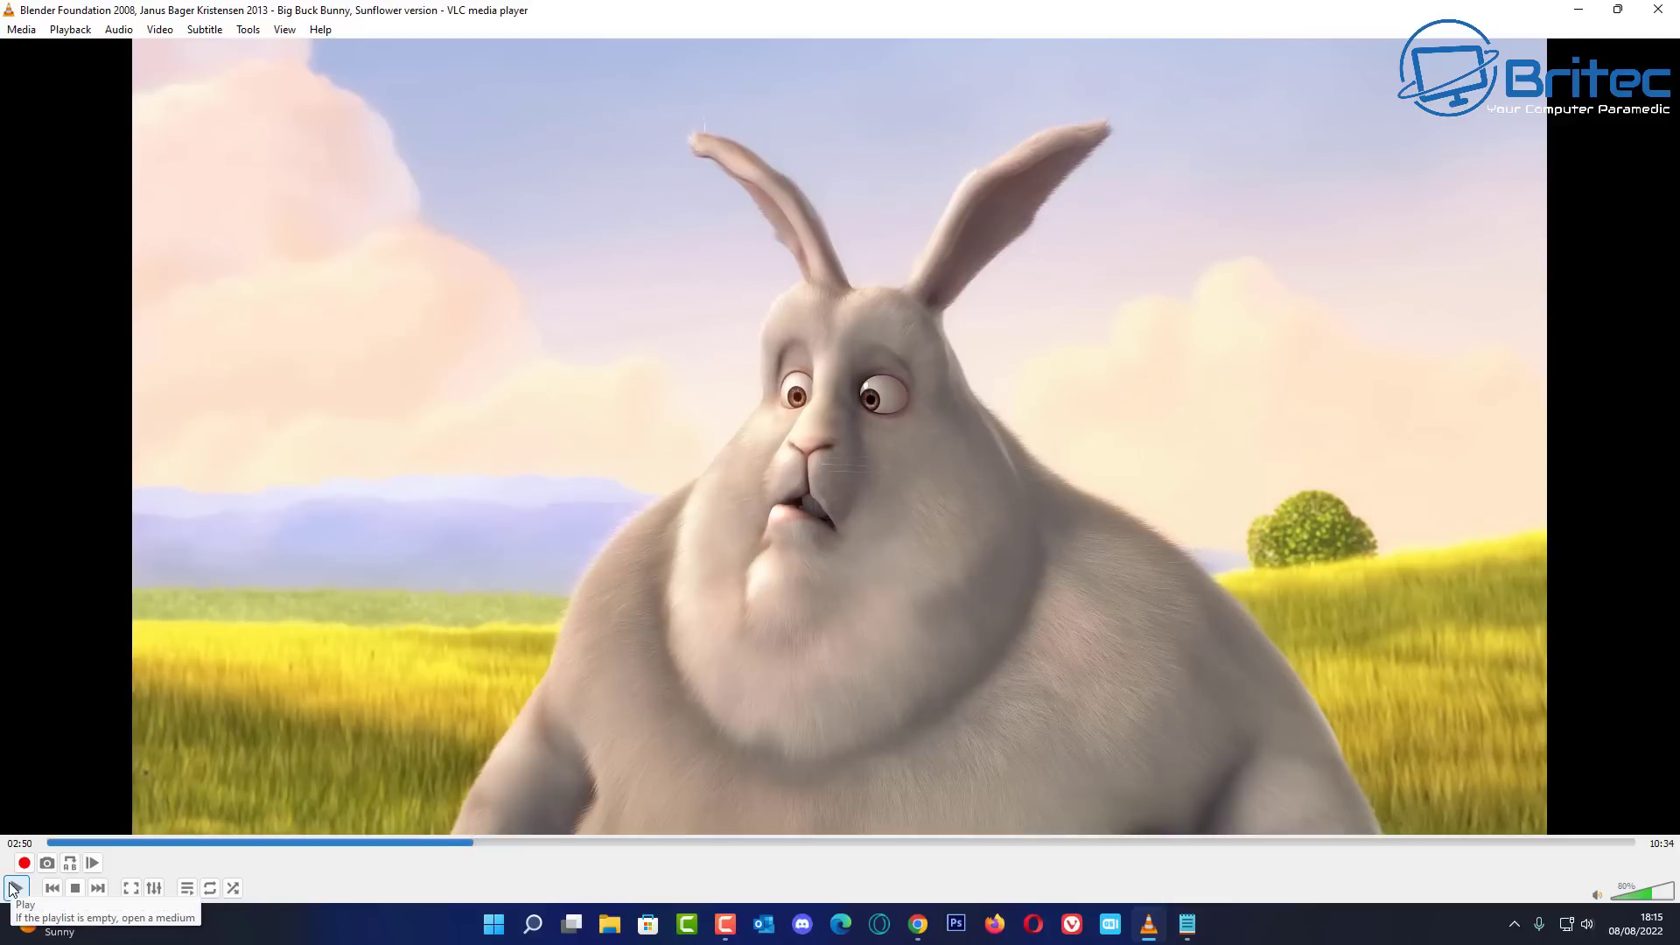
click(15, 888)
right_click(632, 328)
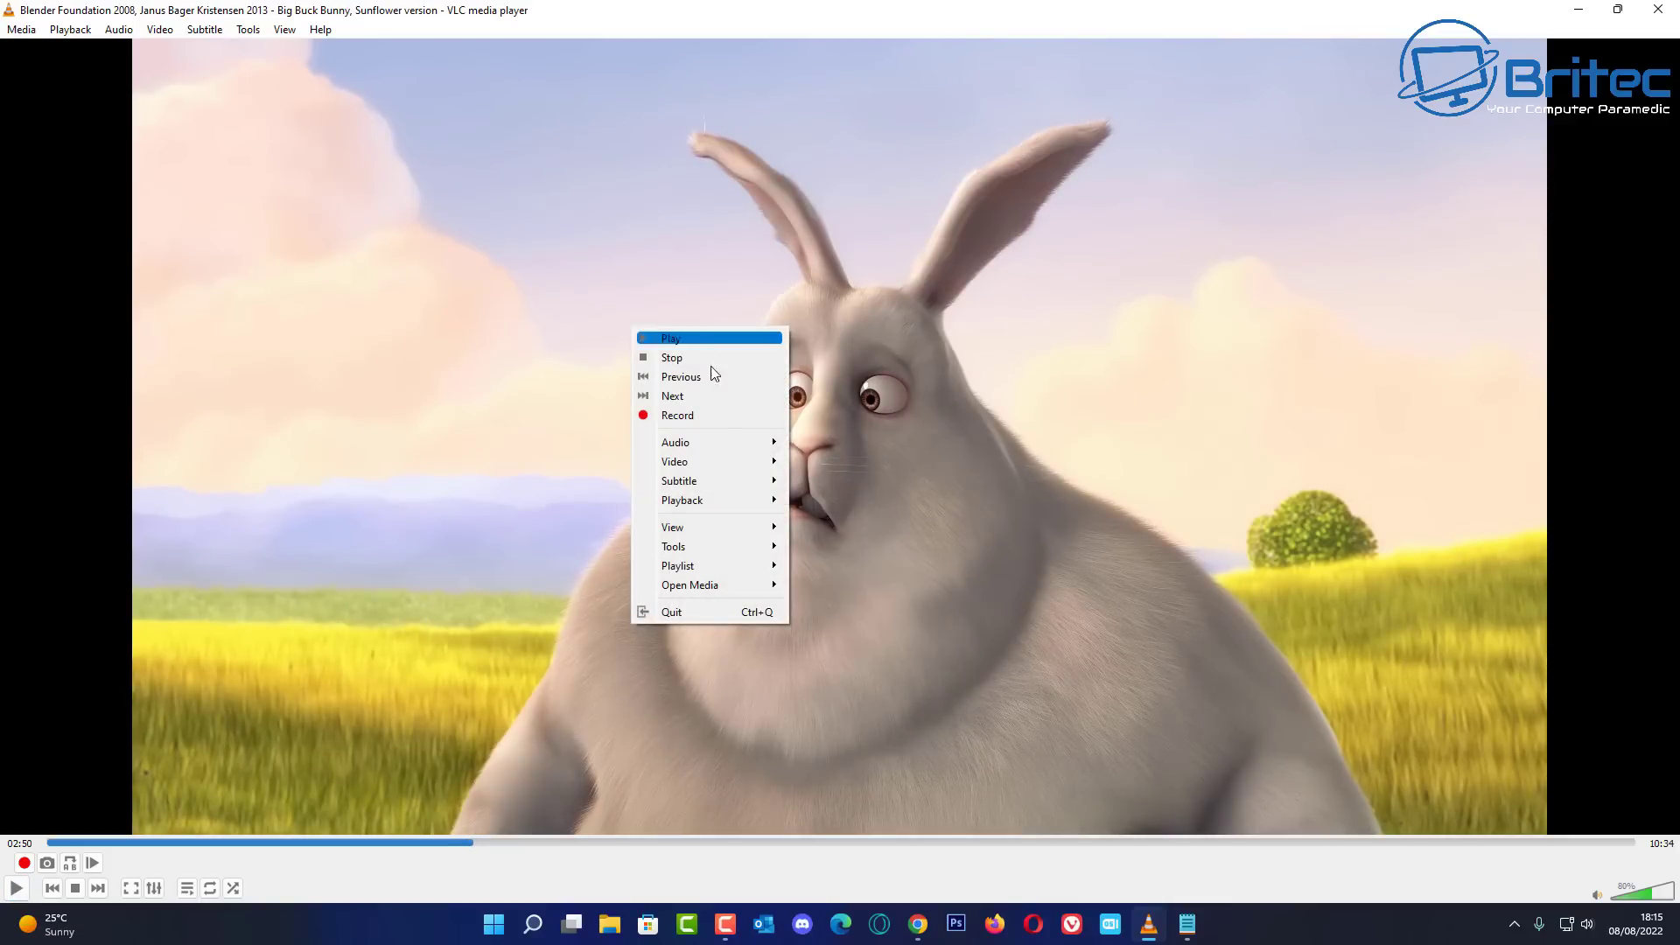
mouse_move(722, 469)
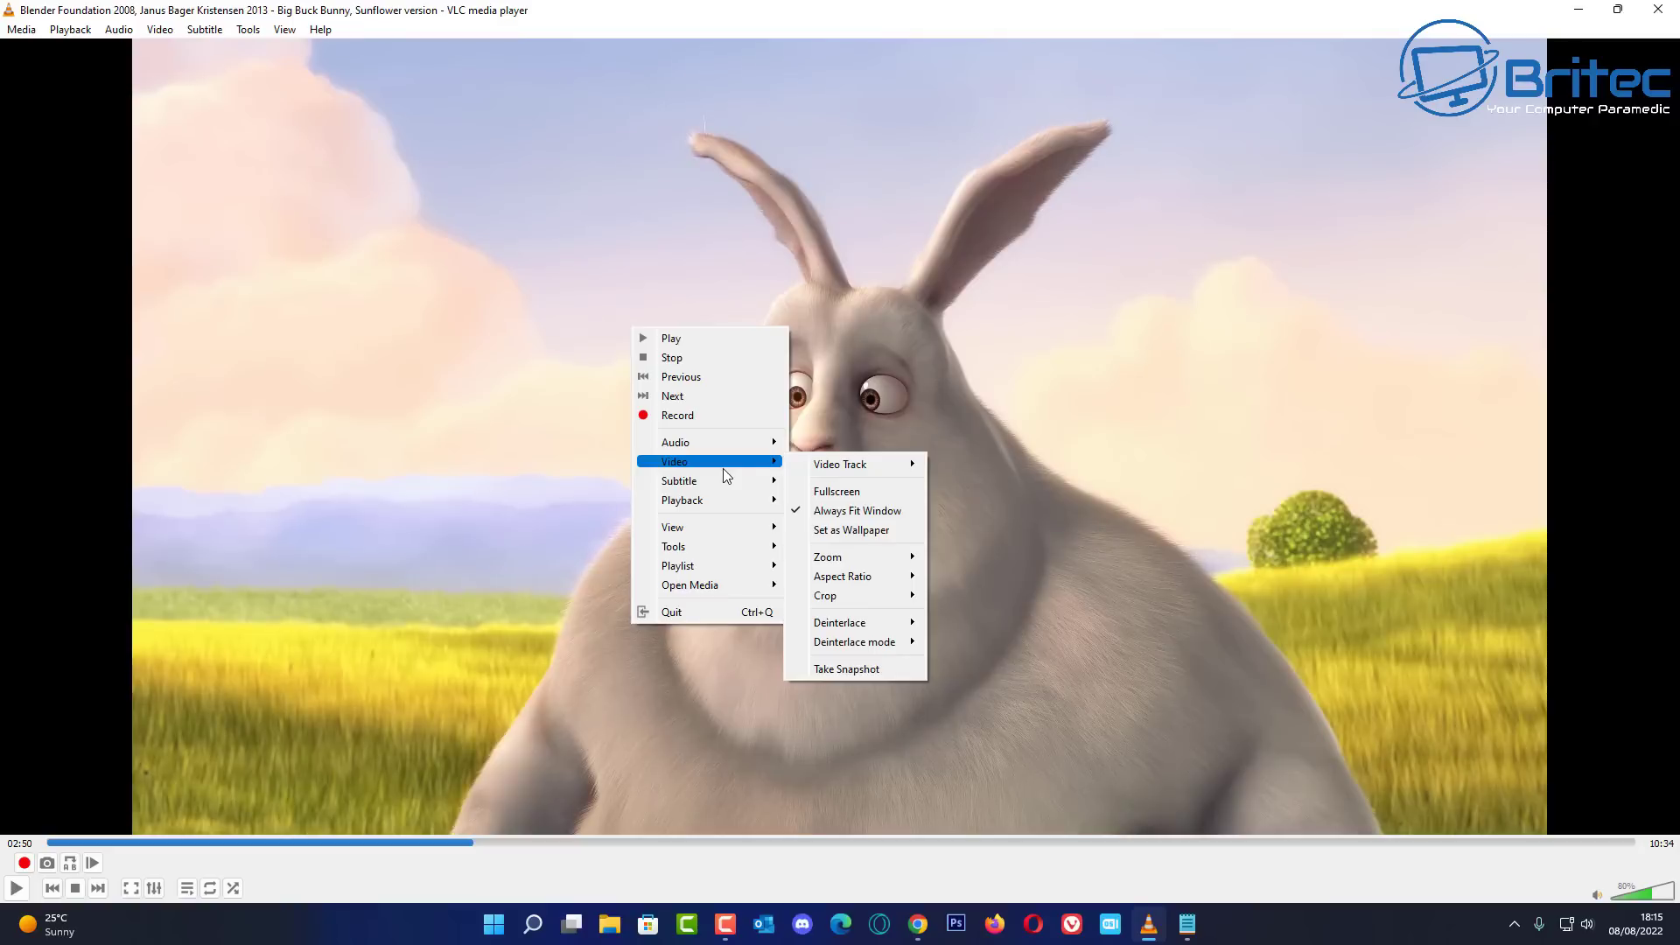
click(842, 670)
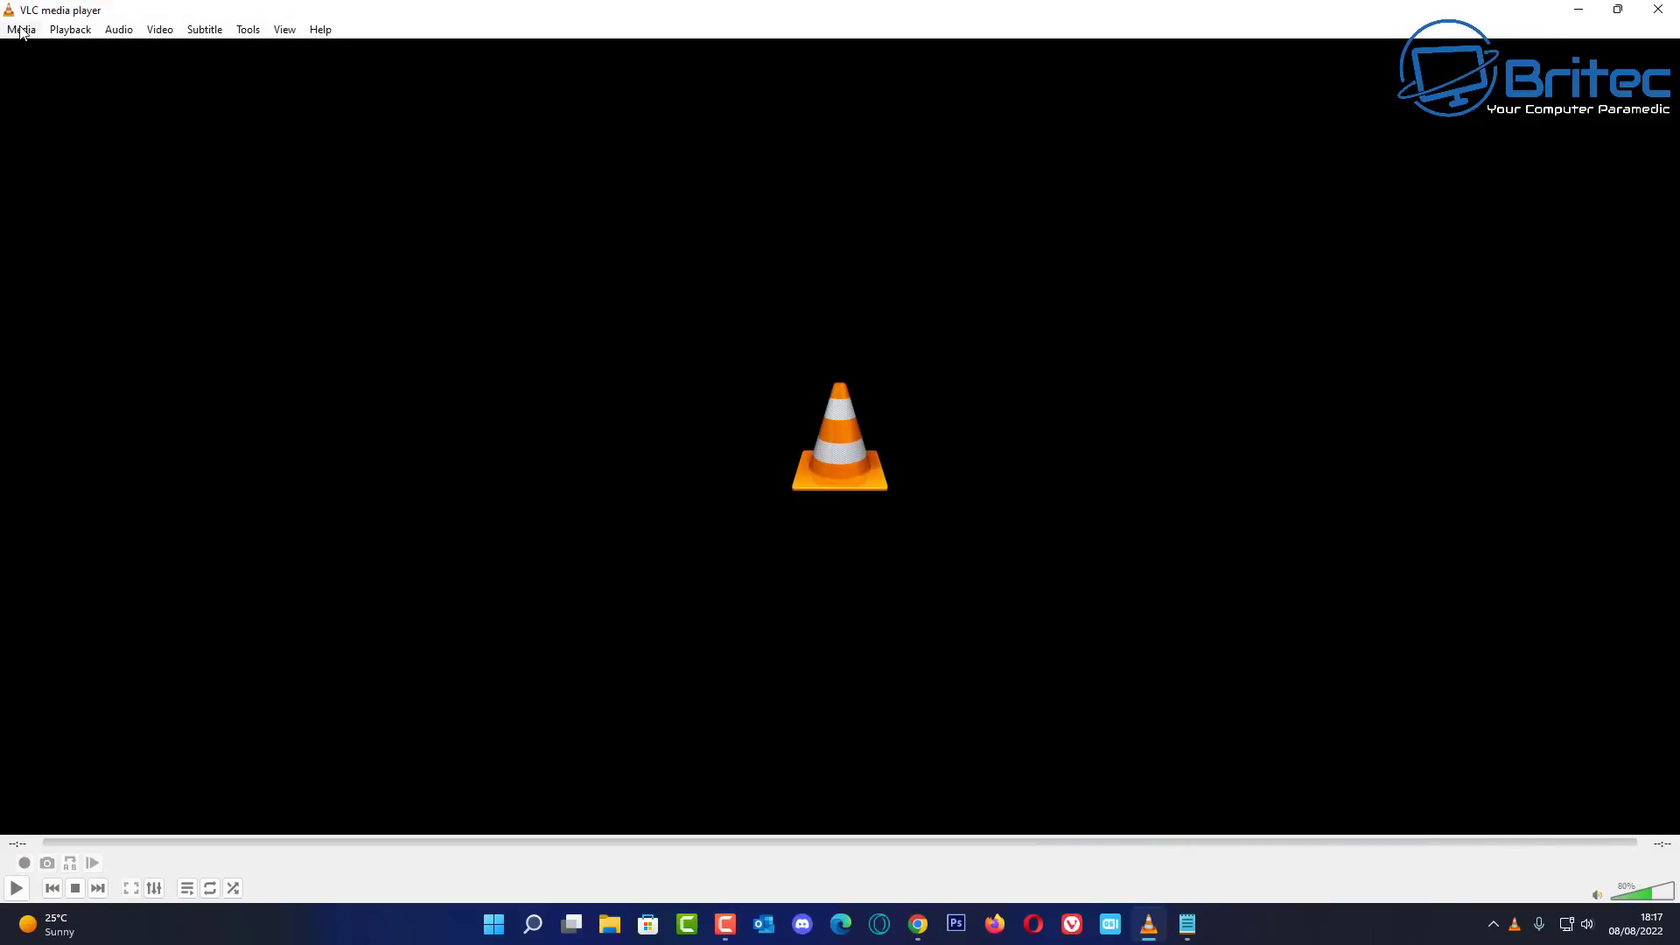
click(21, 30)
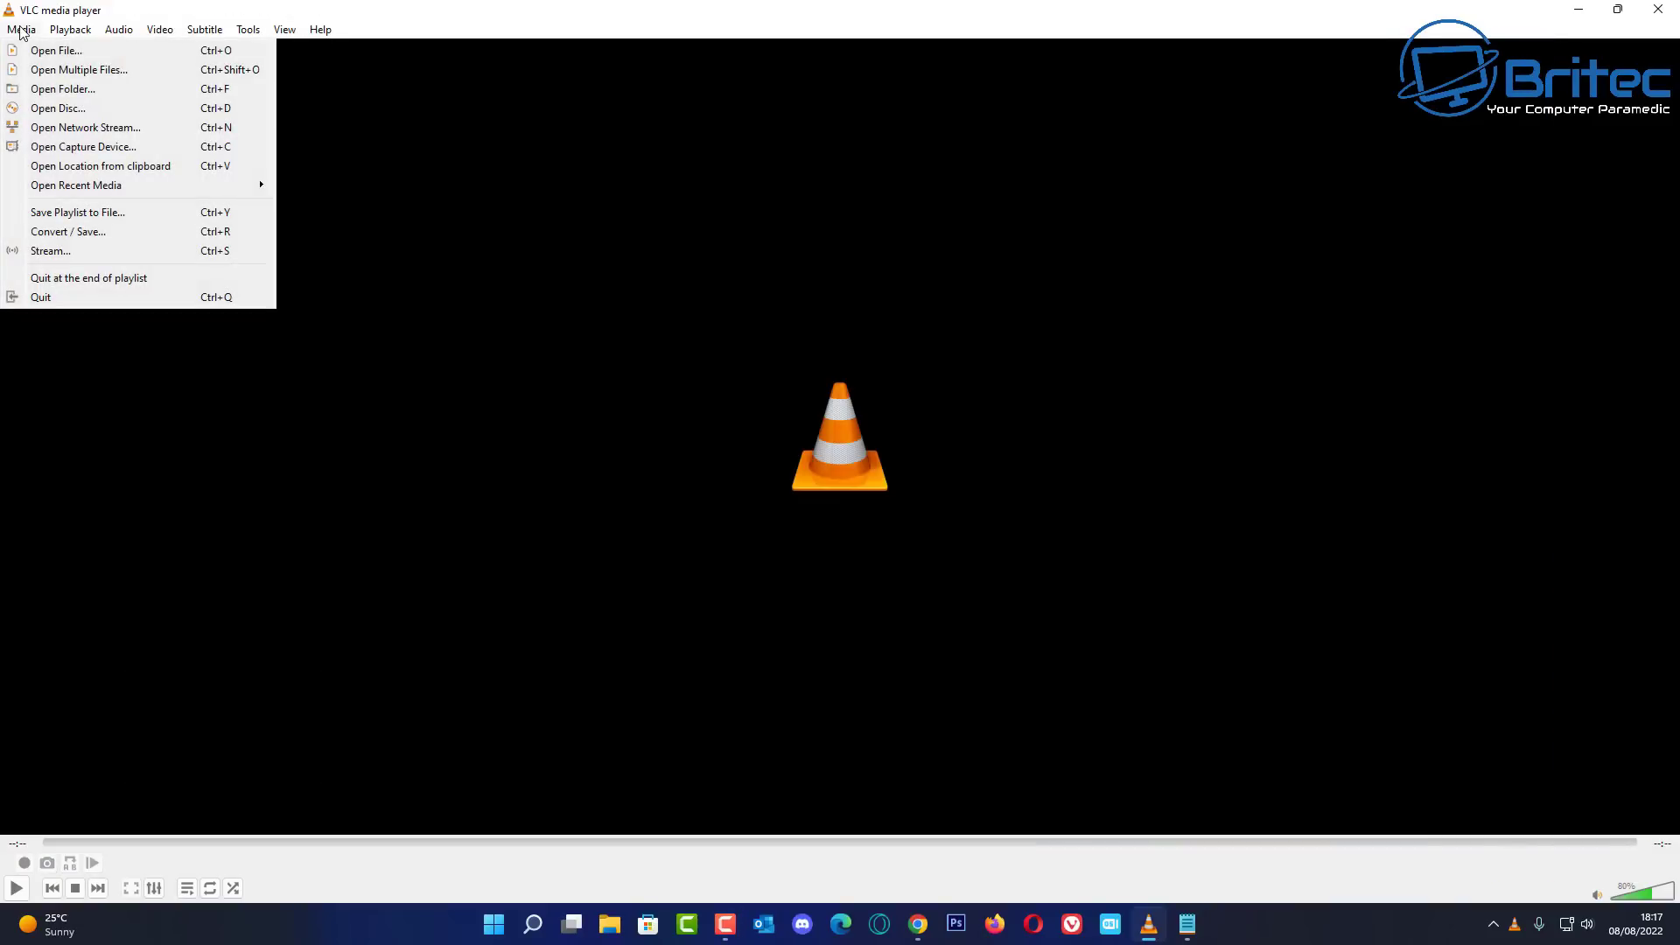
Step: Add bbb_sunflower_2160p_30fps_normal.mp4 from Downloads in the Convert / Save dialog
click(61, 233)
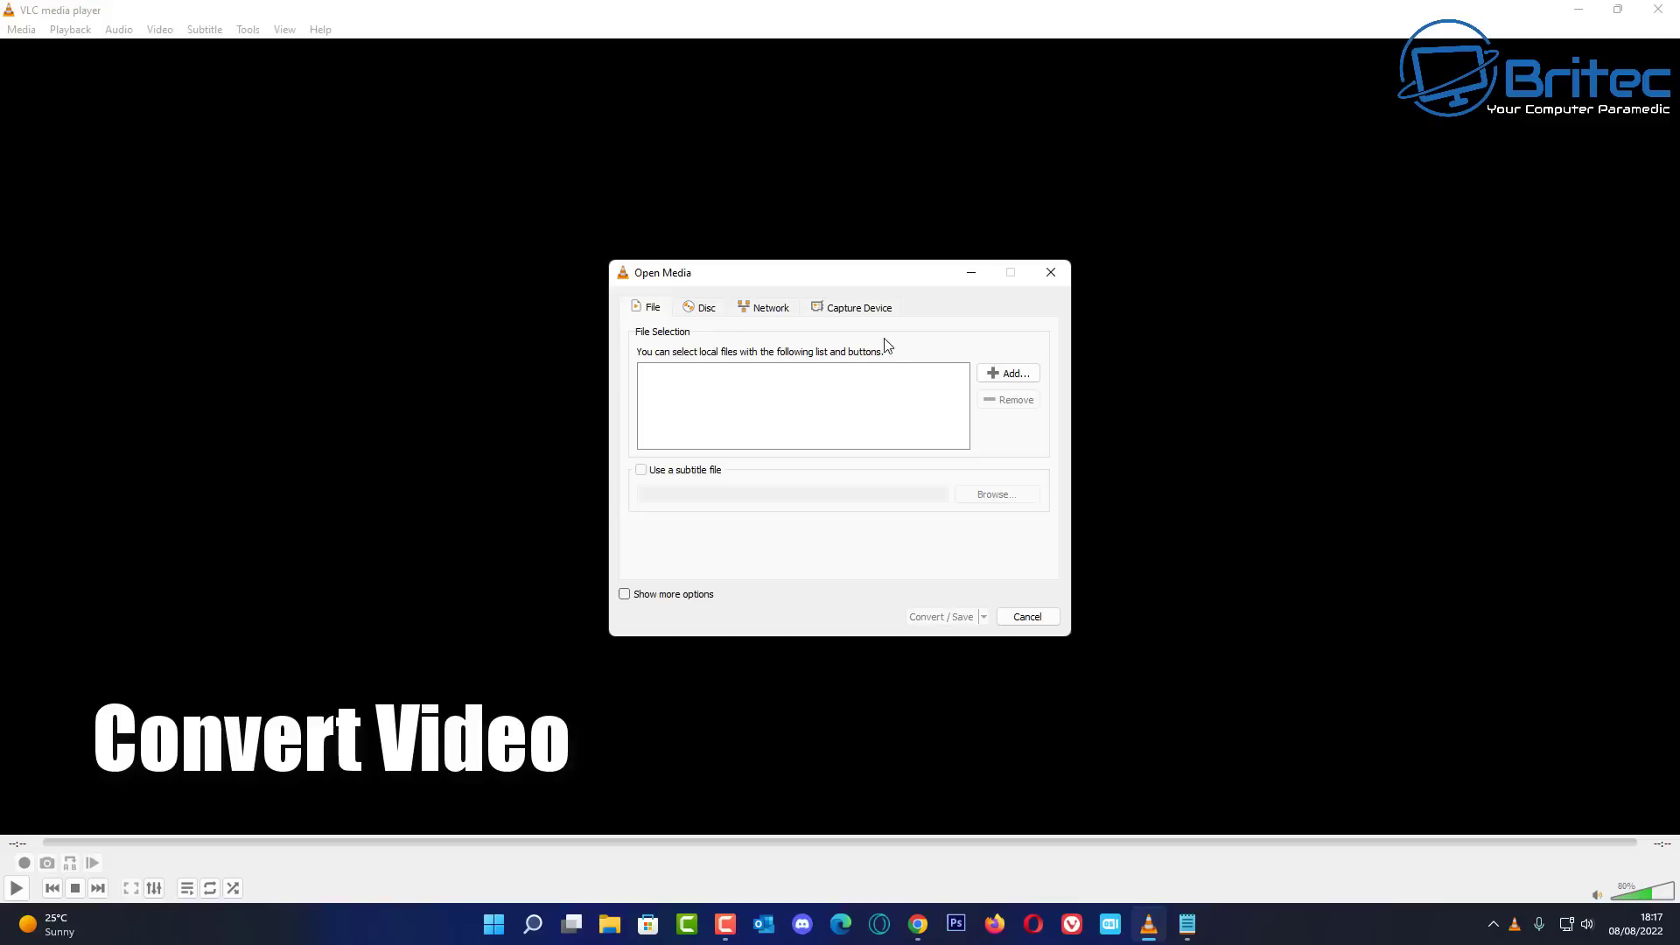
click(1006, 373)
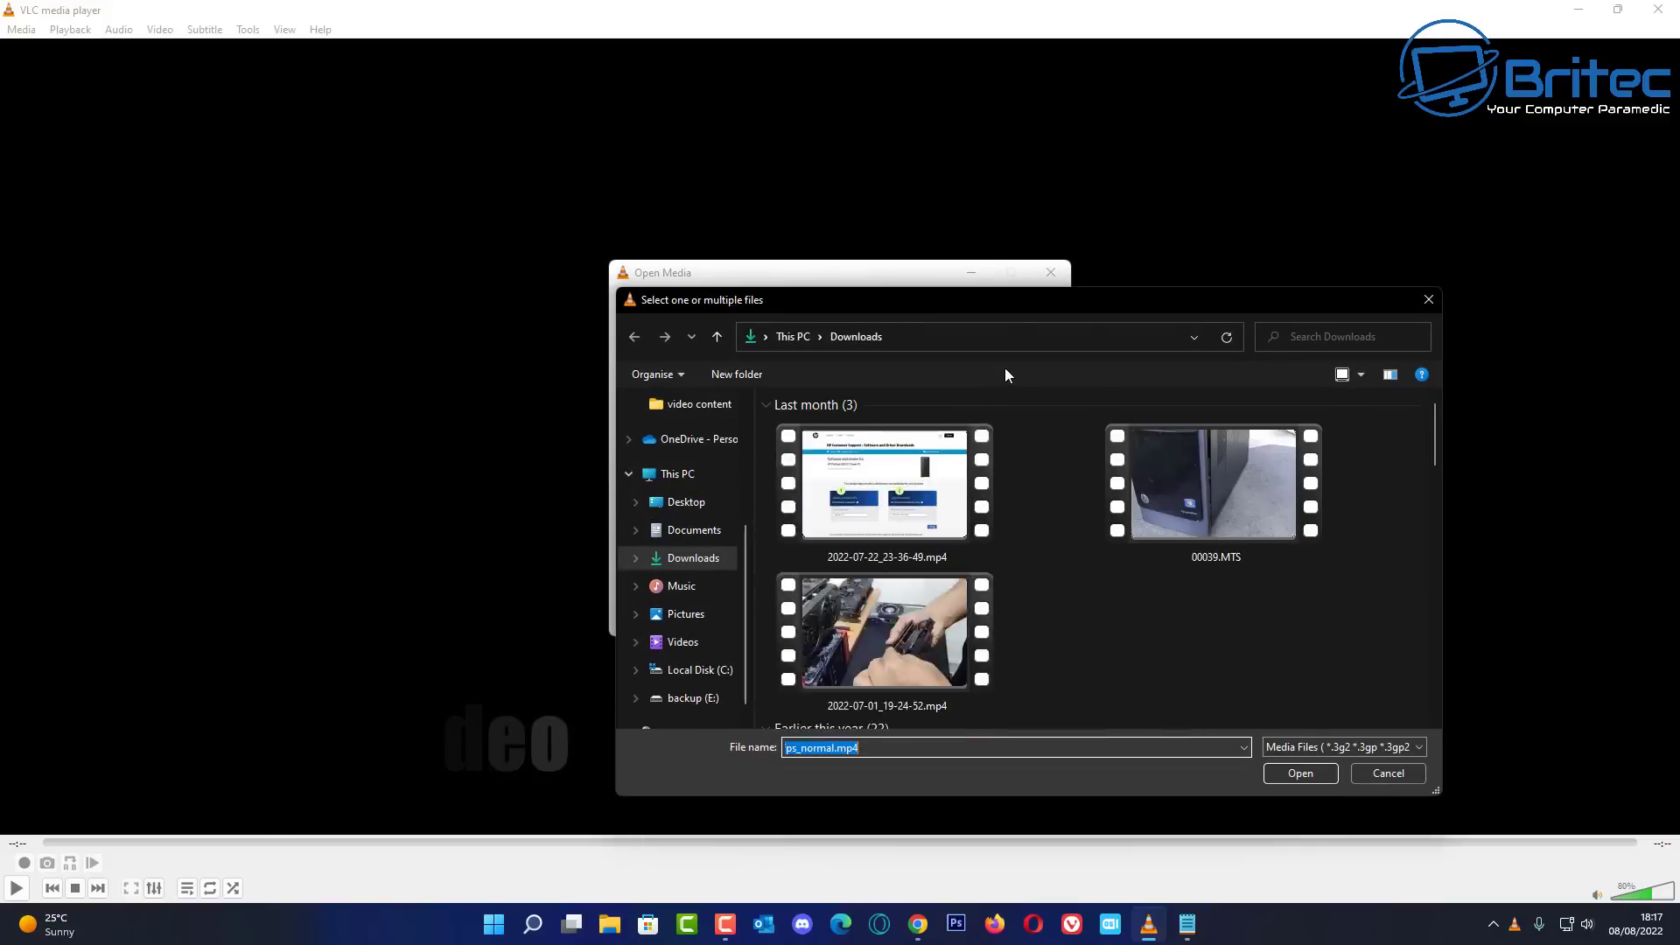
drag(1030, 304, 861, 197)
click(705, 408)
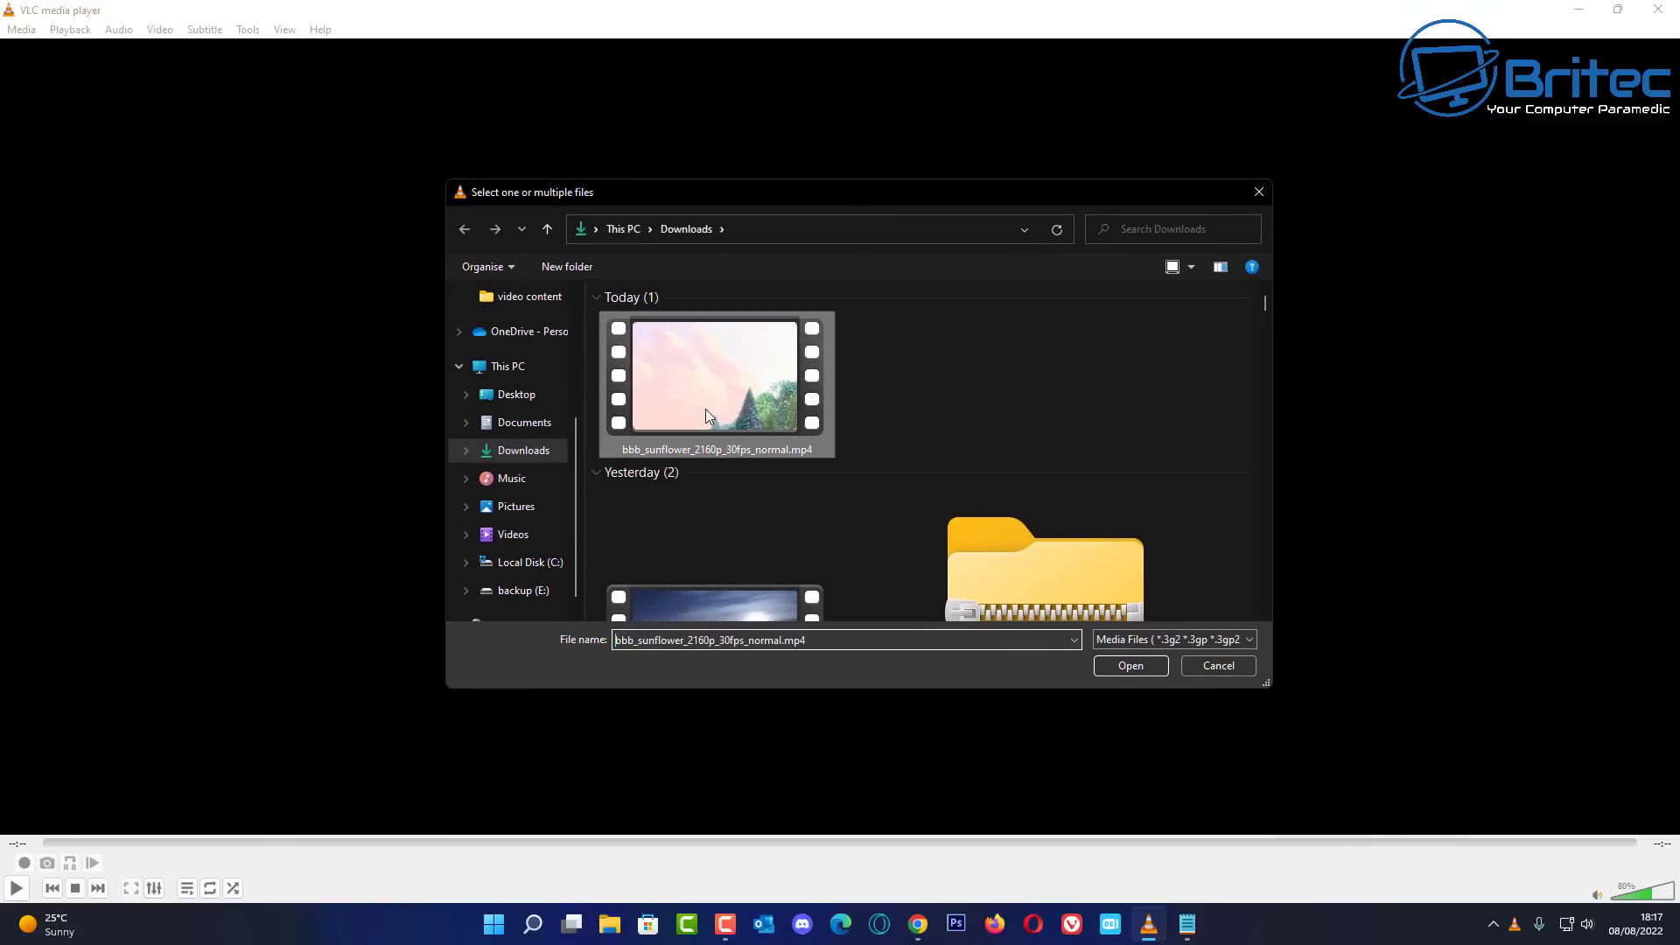
click(1129, 665)
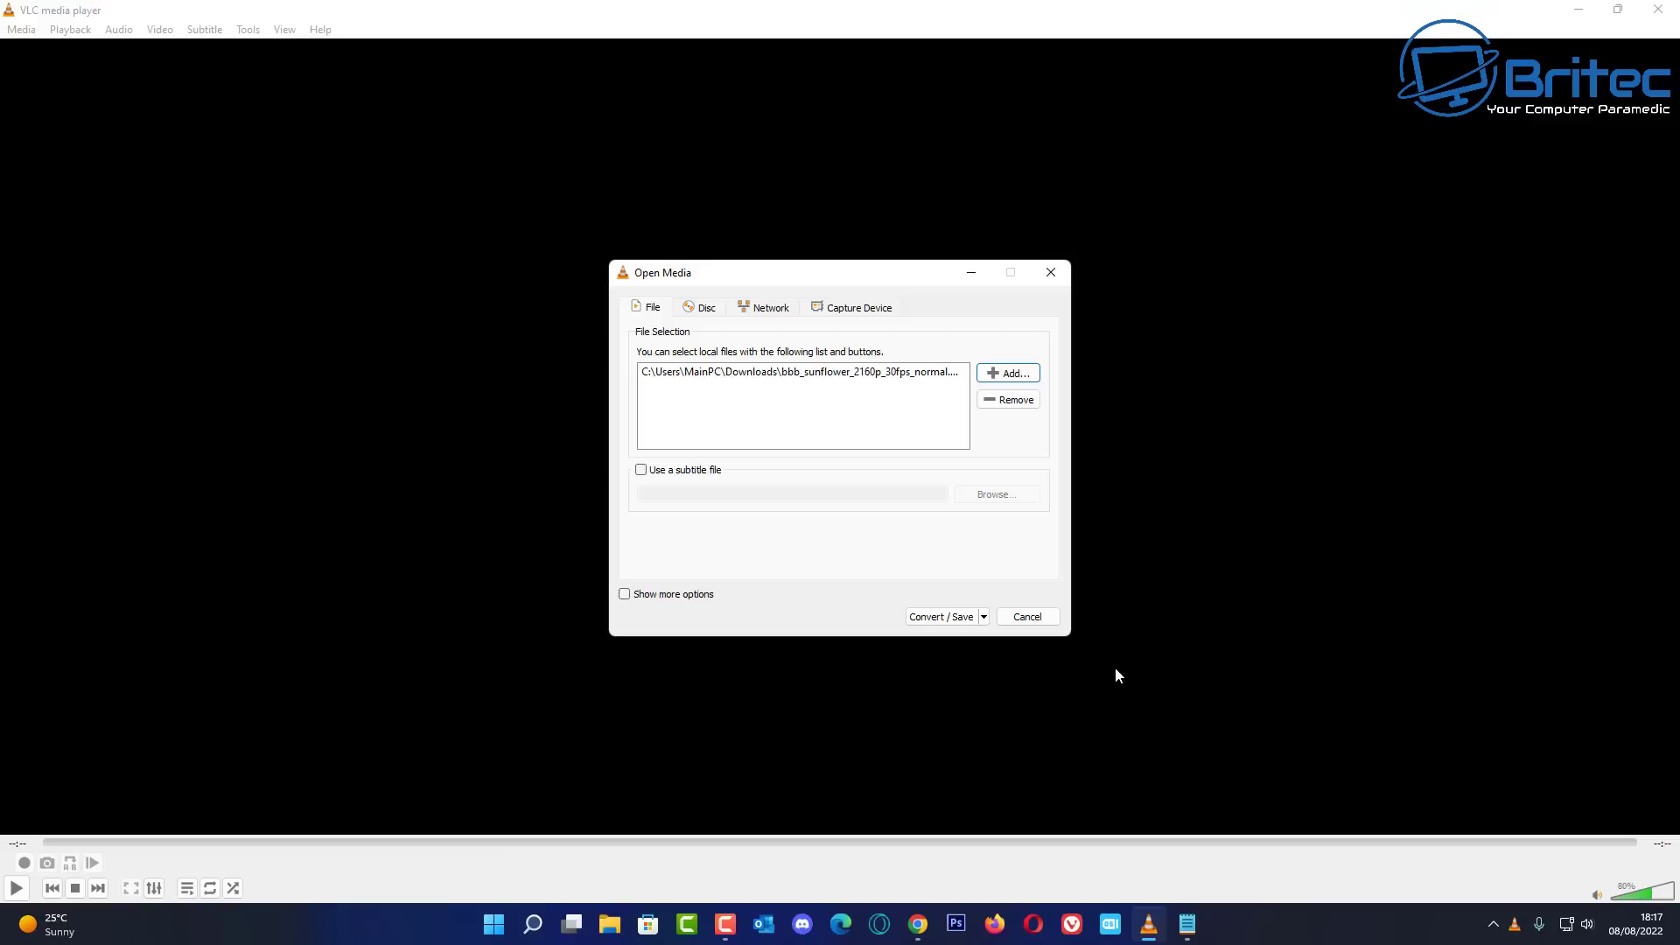
Step: Send the sunflower video to Convert and pick the Video for Android SD High profile
click(982, 616)
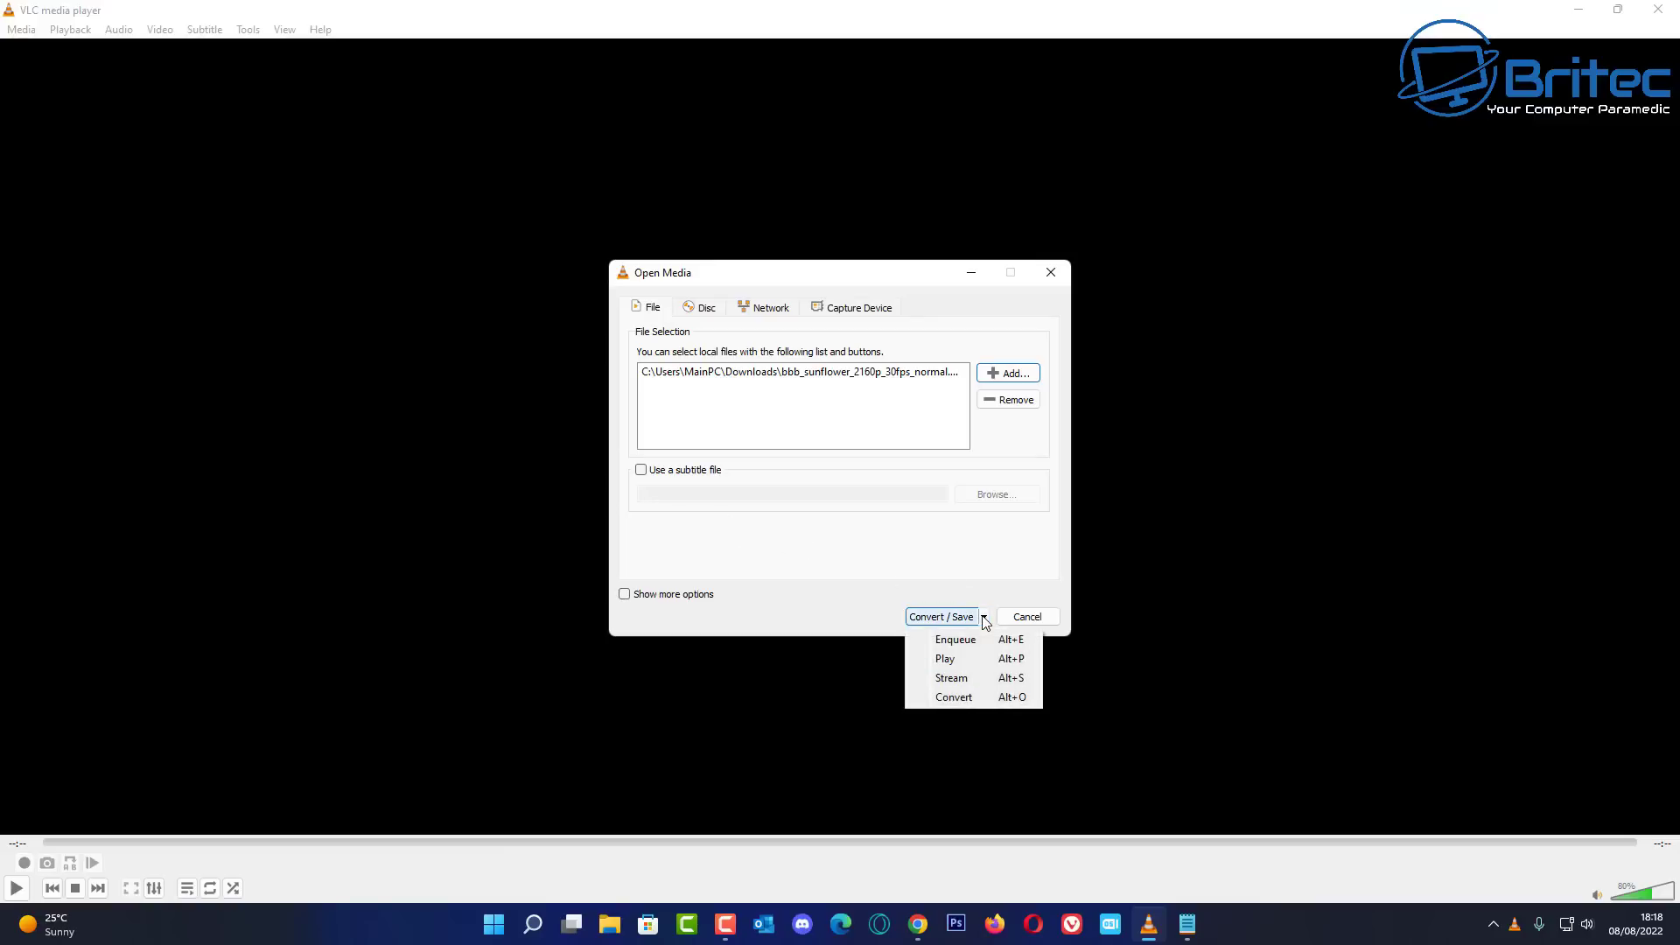
click(953, 696)
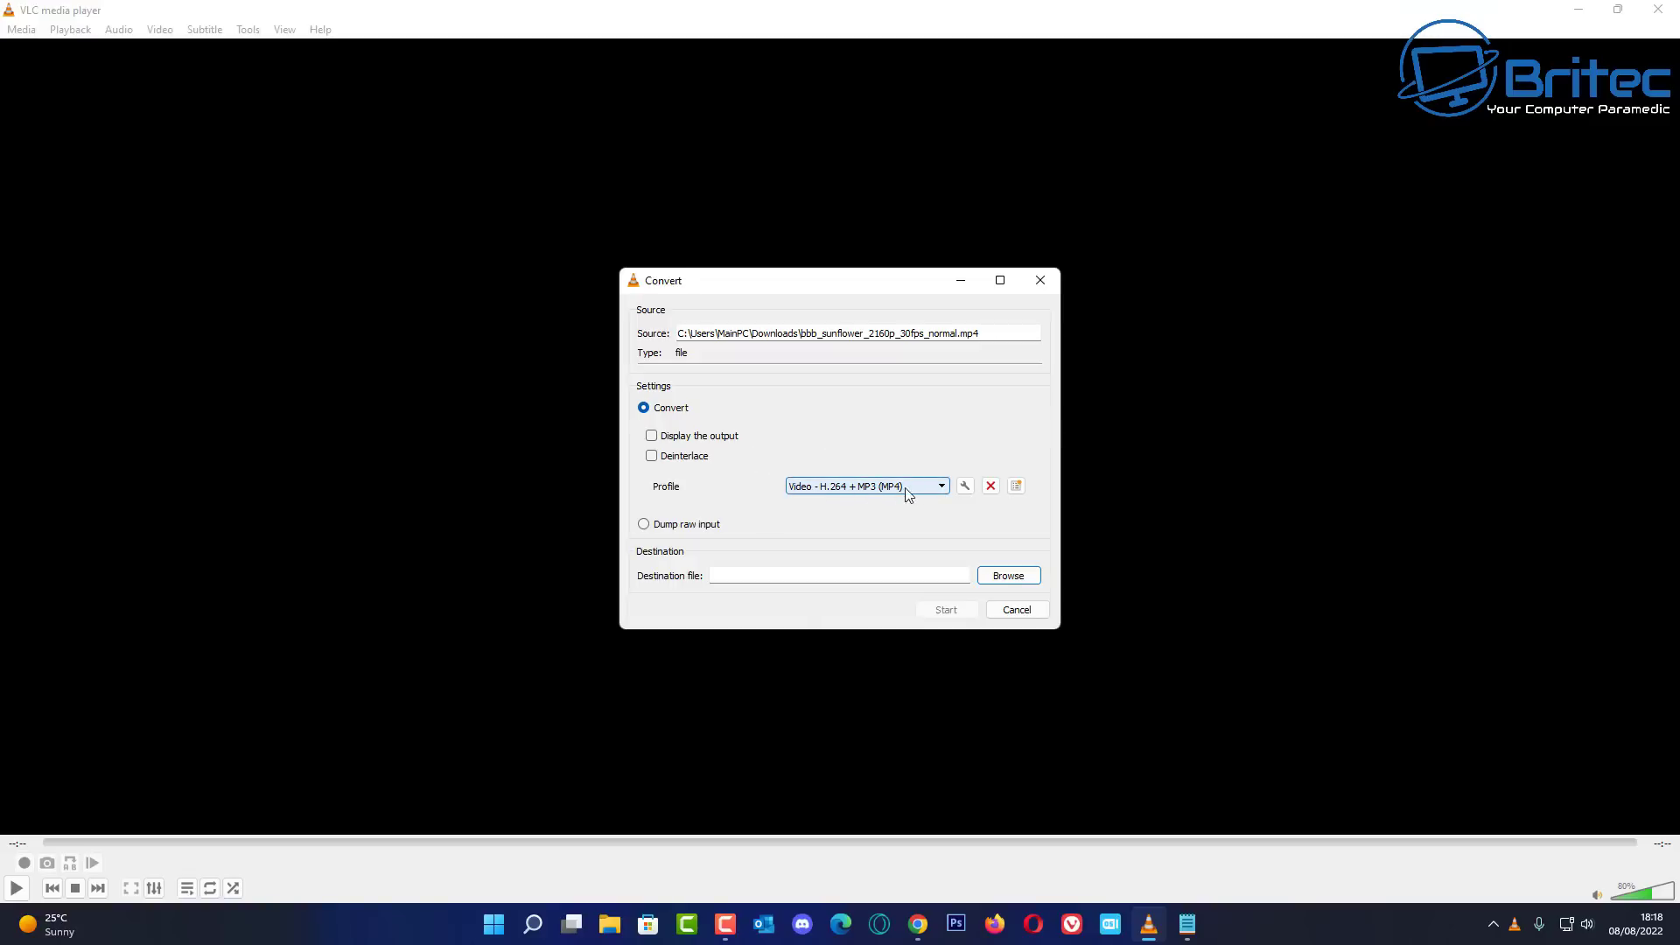
click(941, 488)
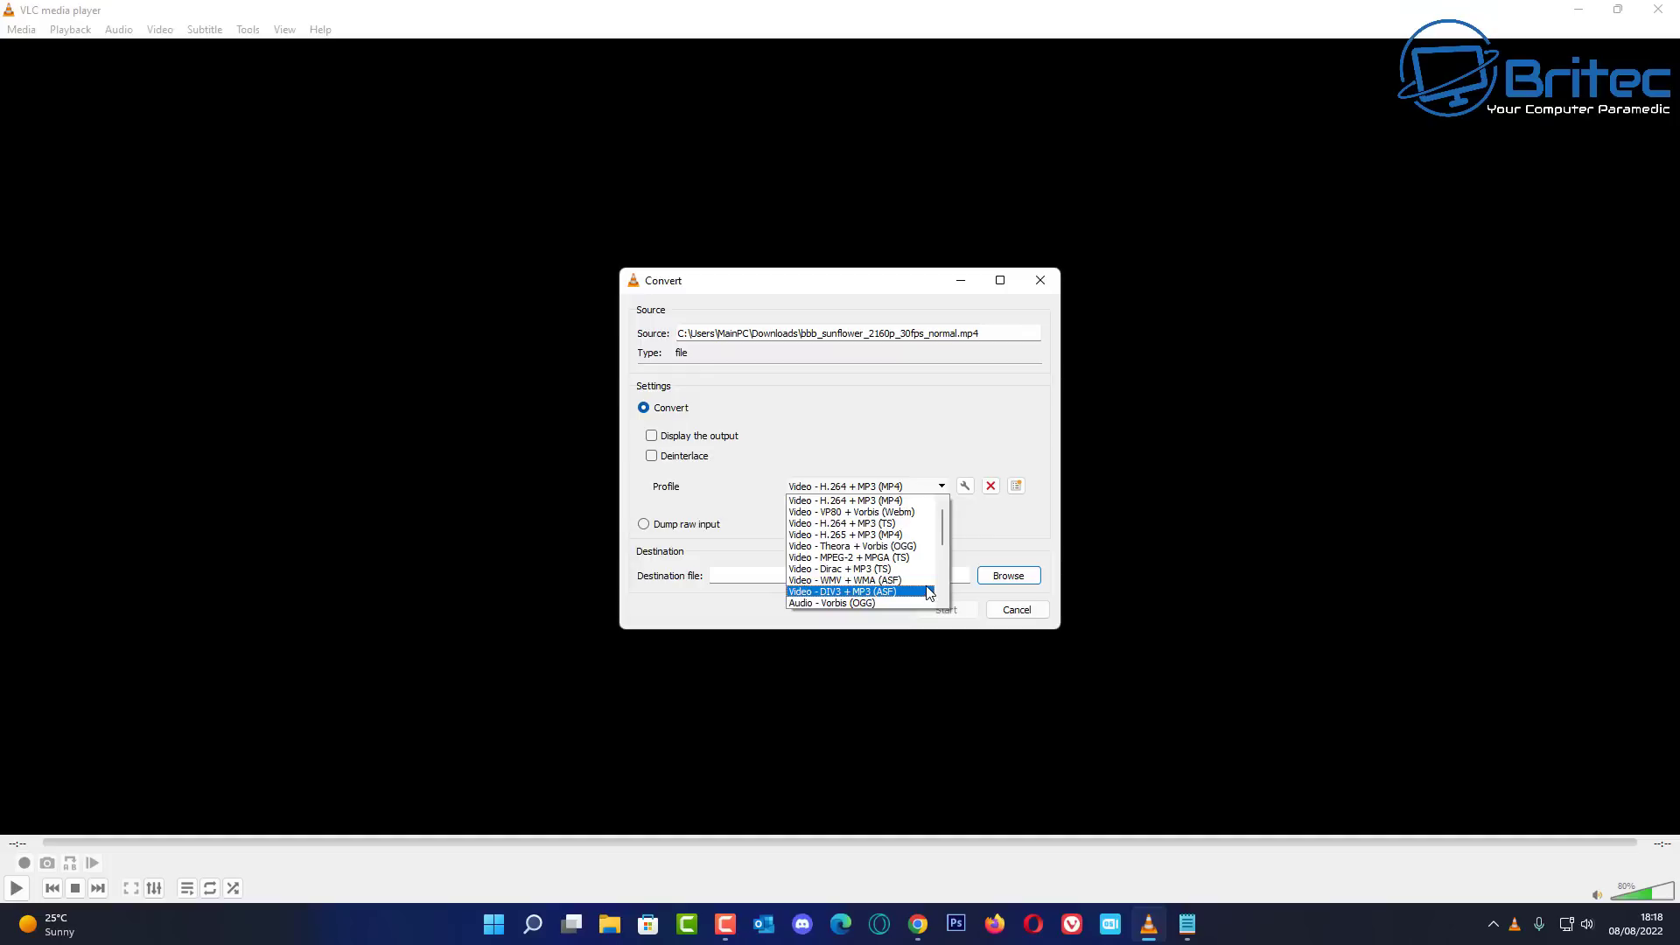
scroll(929, 592, down, 5)
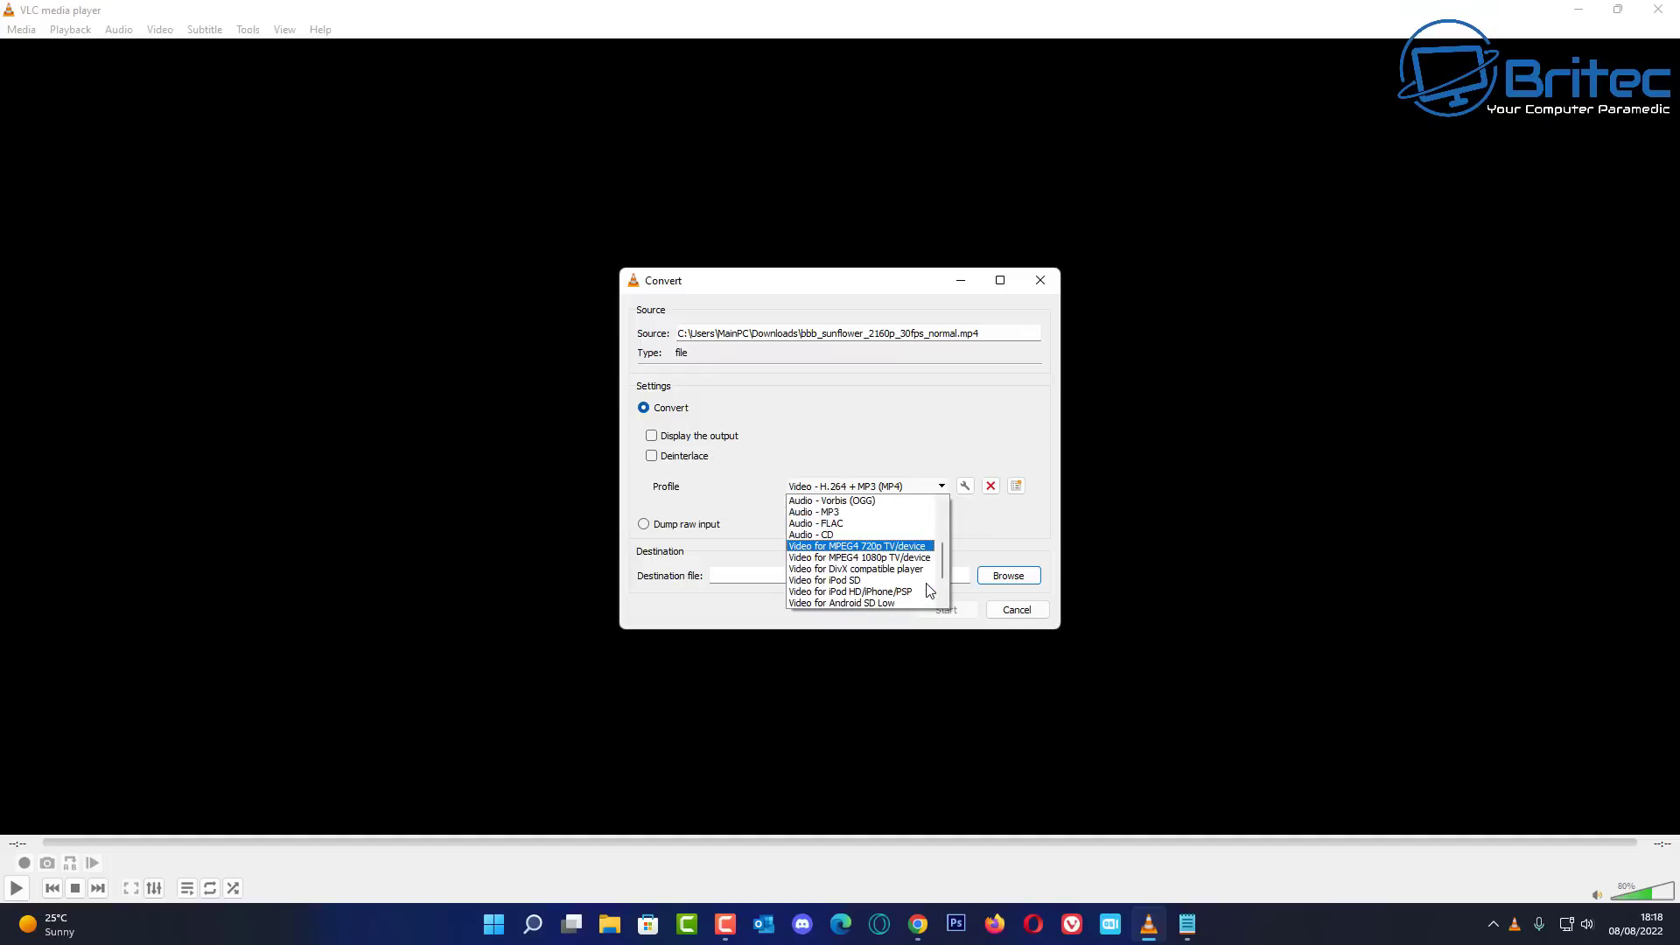
scroll(929, 592, up, 1)
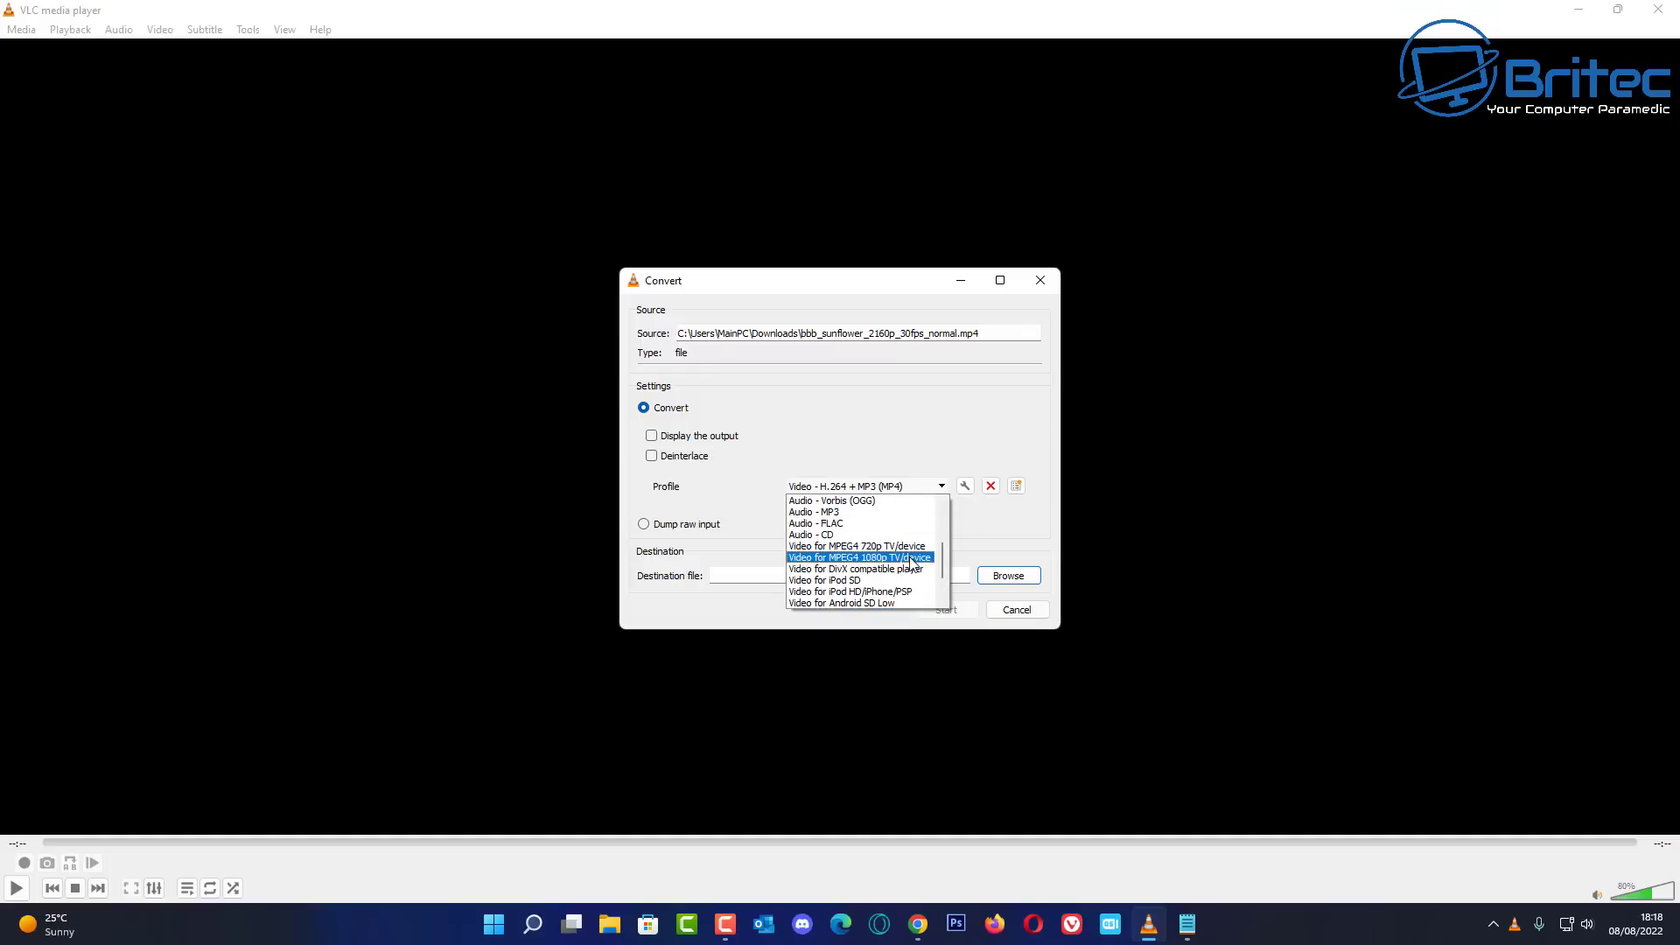
scroll(880, 538, down, 1)
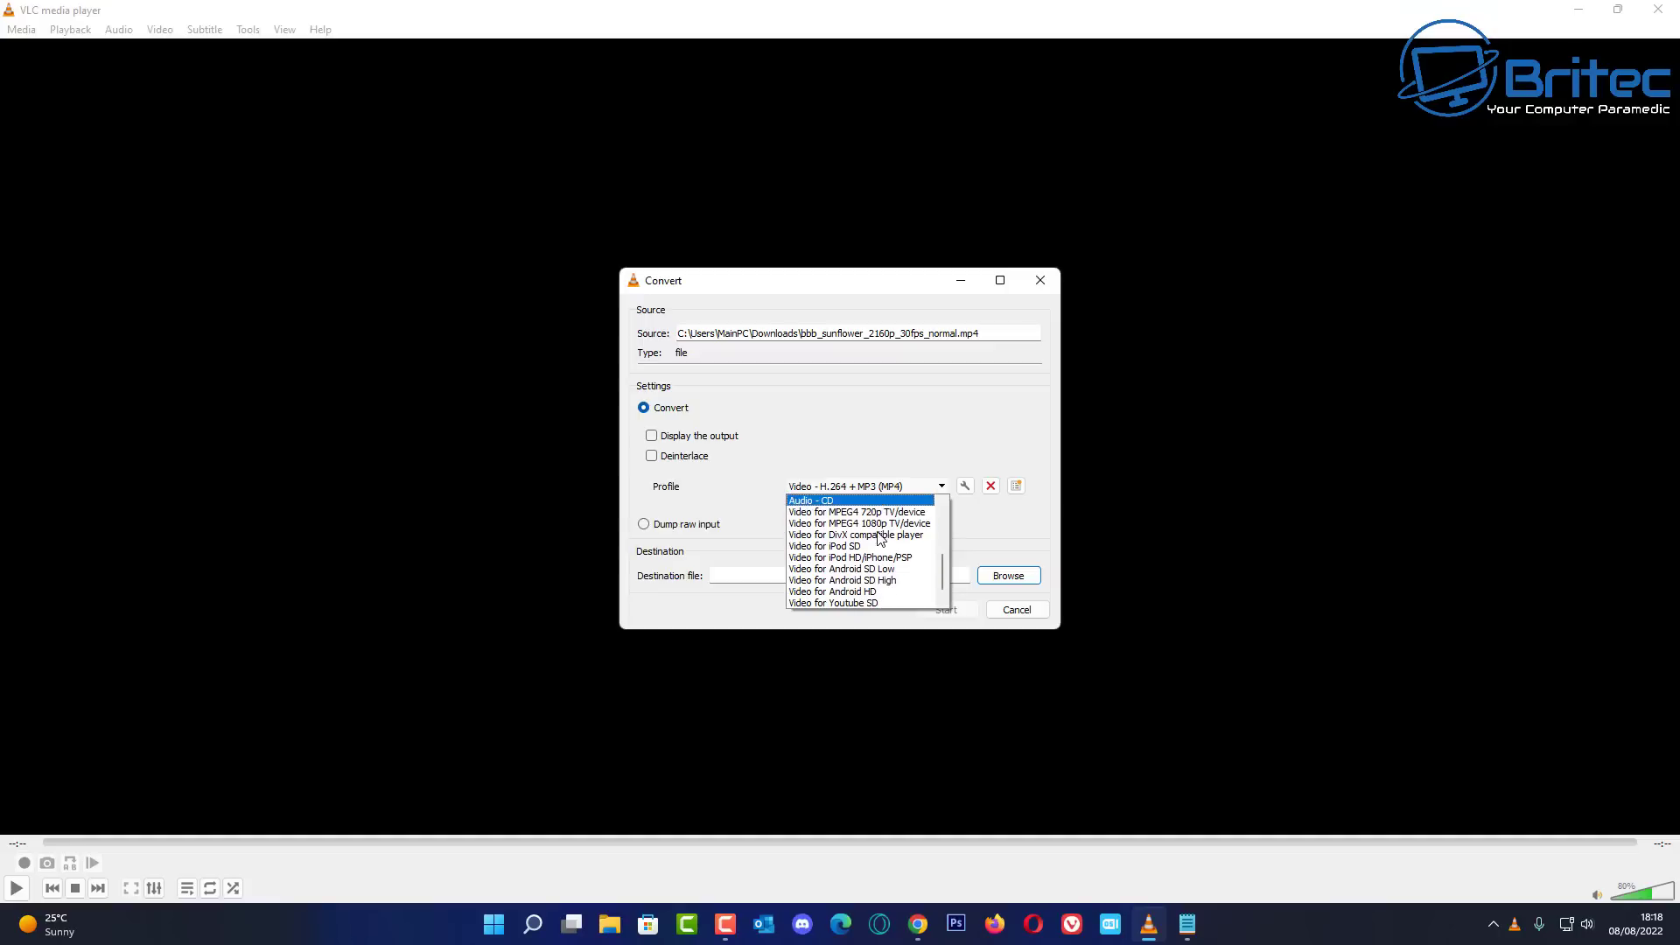
scroll(883, 547, down, 1)
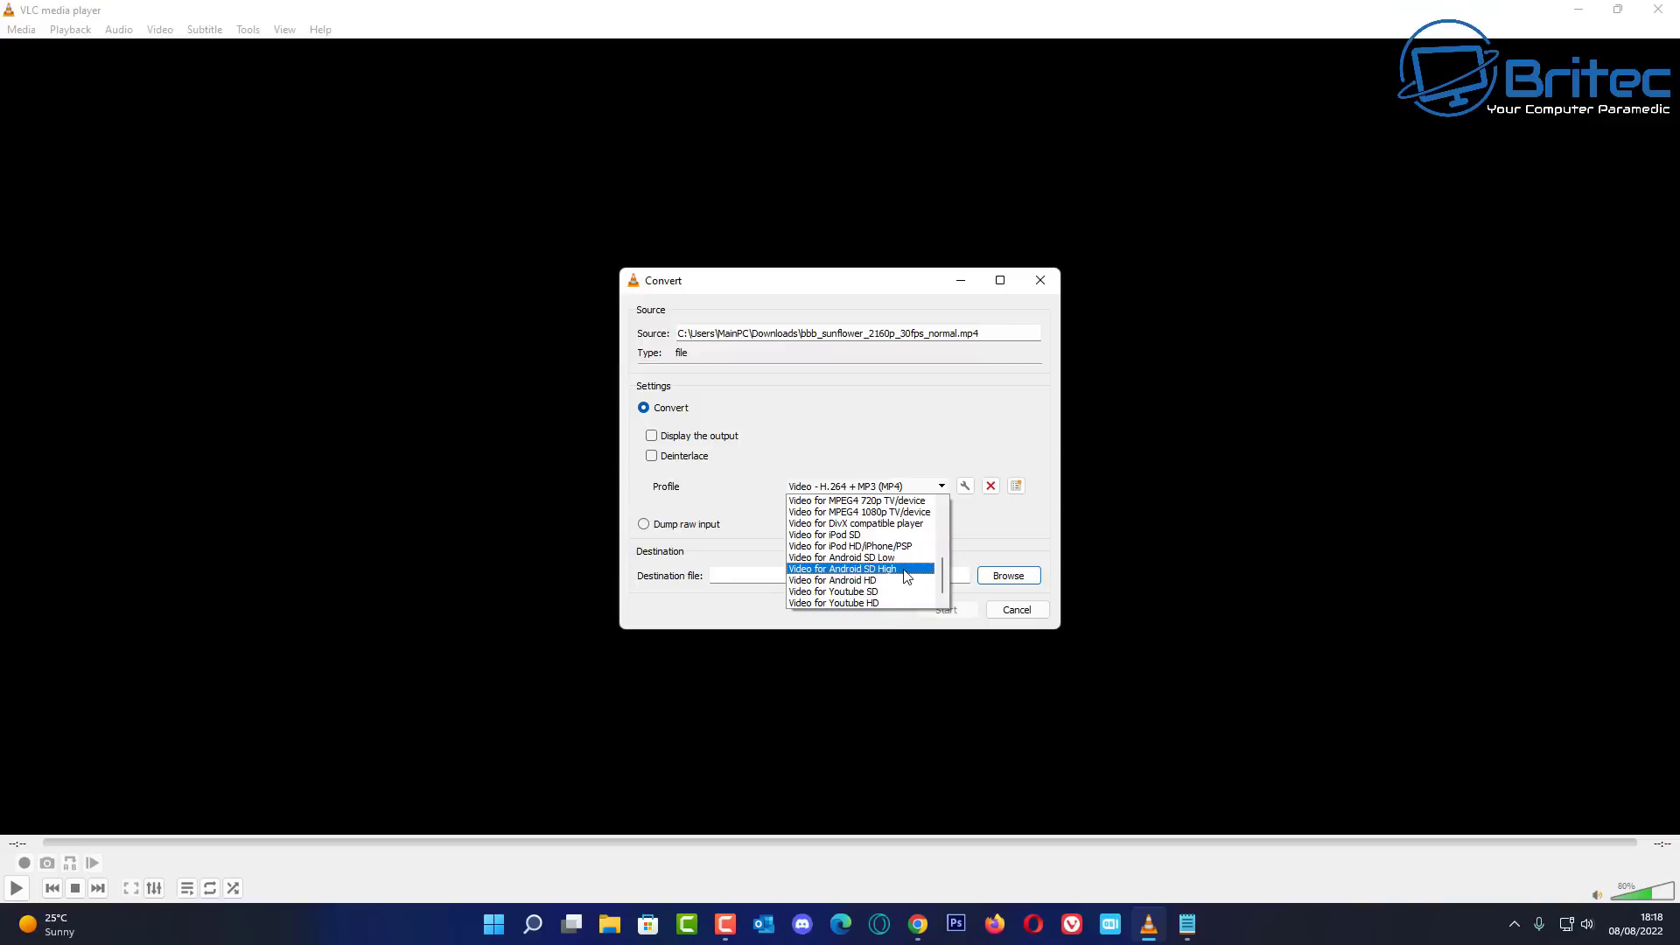
click(905, 574)
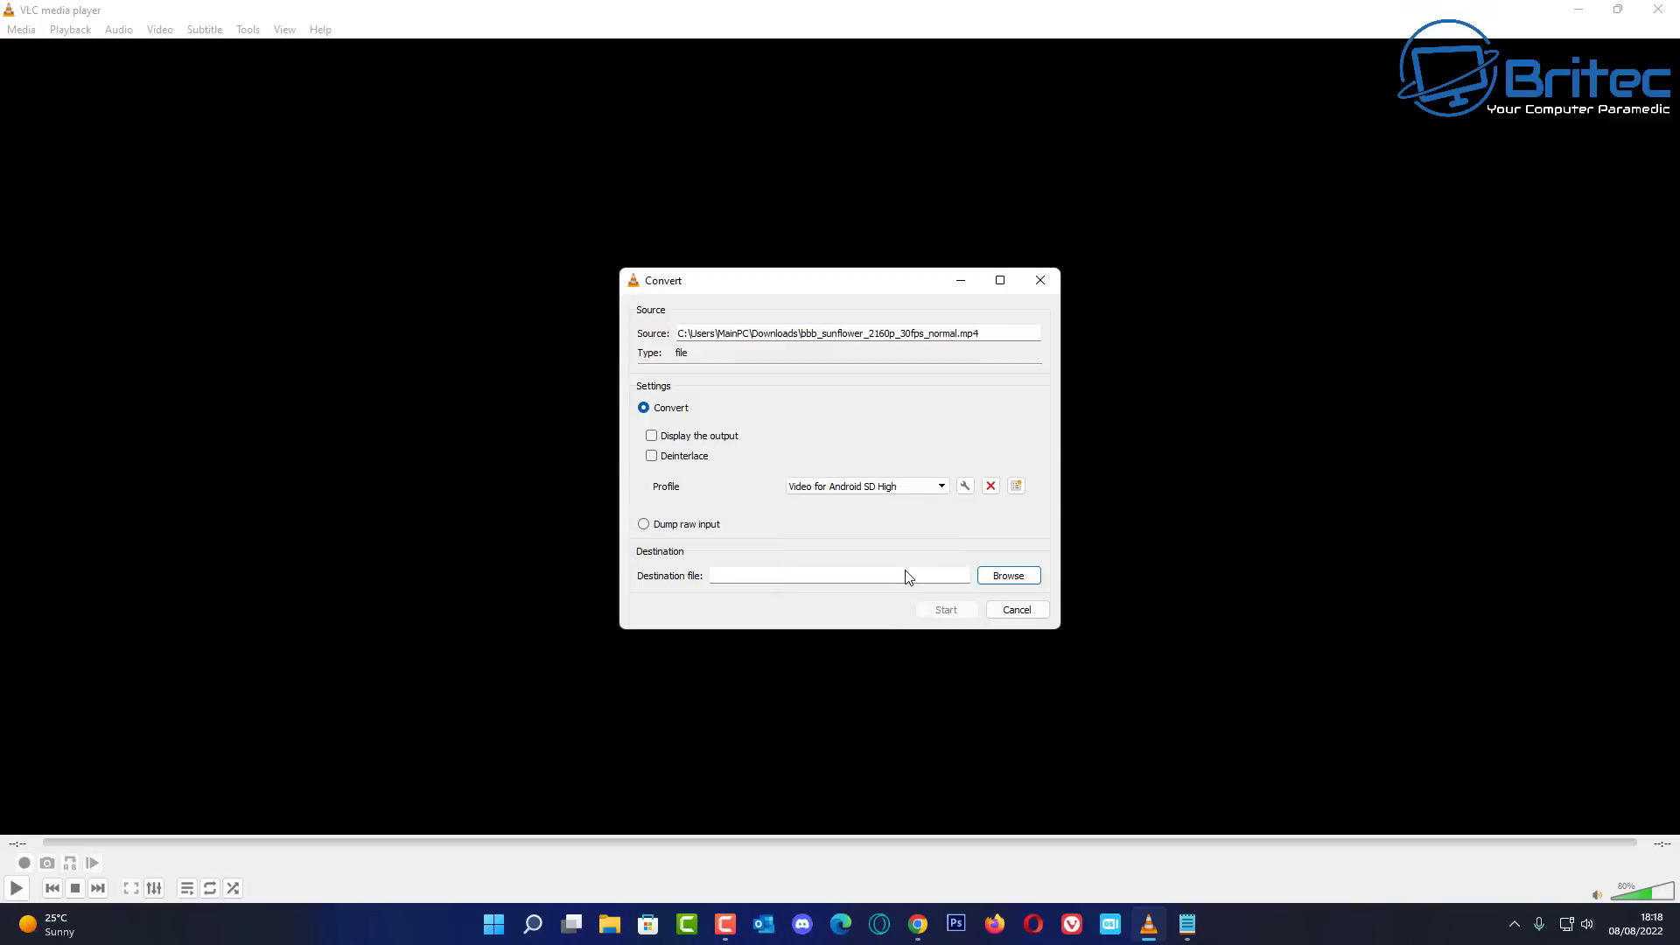
Step: Save the converted output as test.mp4 in Videos\test and start the conversion
click(996, 580)
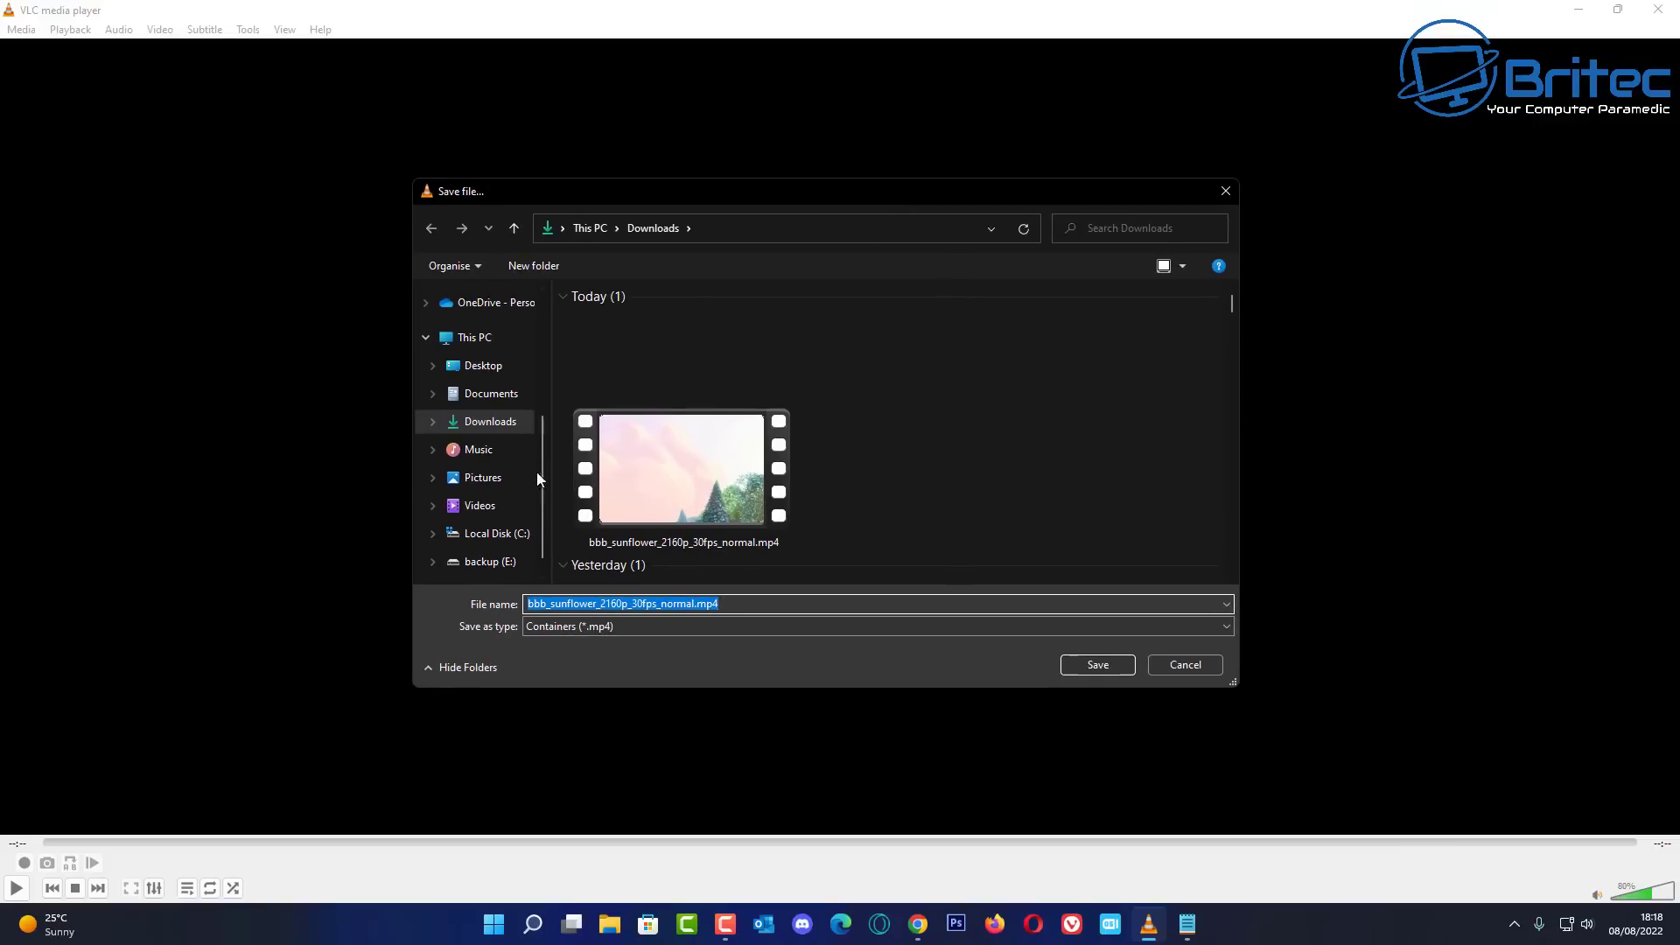
click(482, 504)
click(817, 330)
double_click(819, 332)
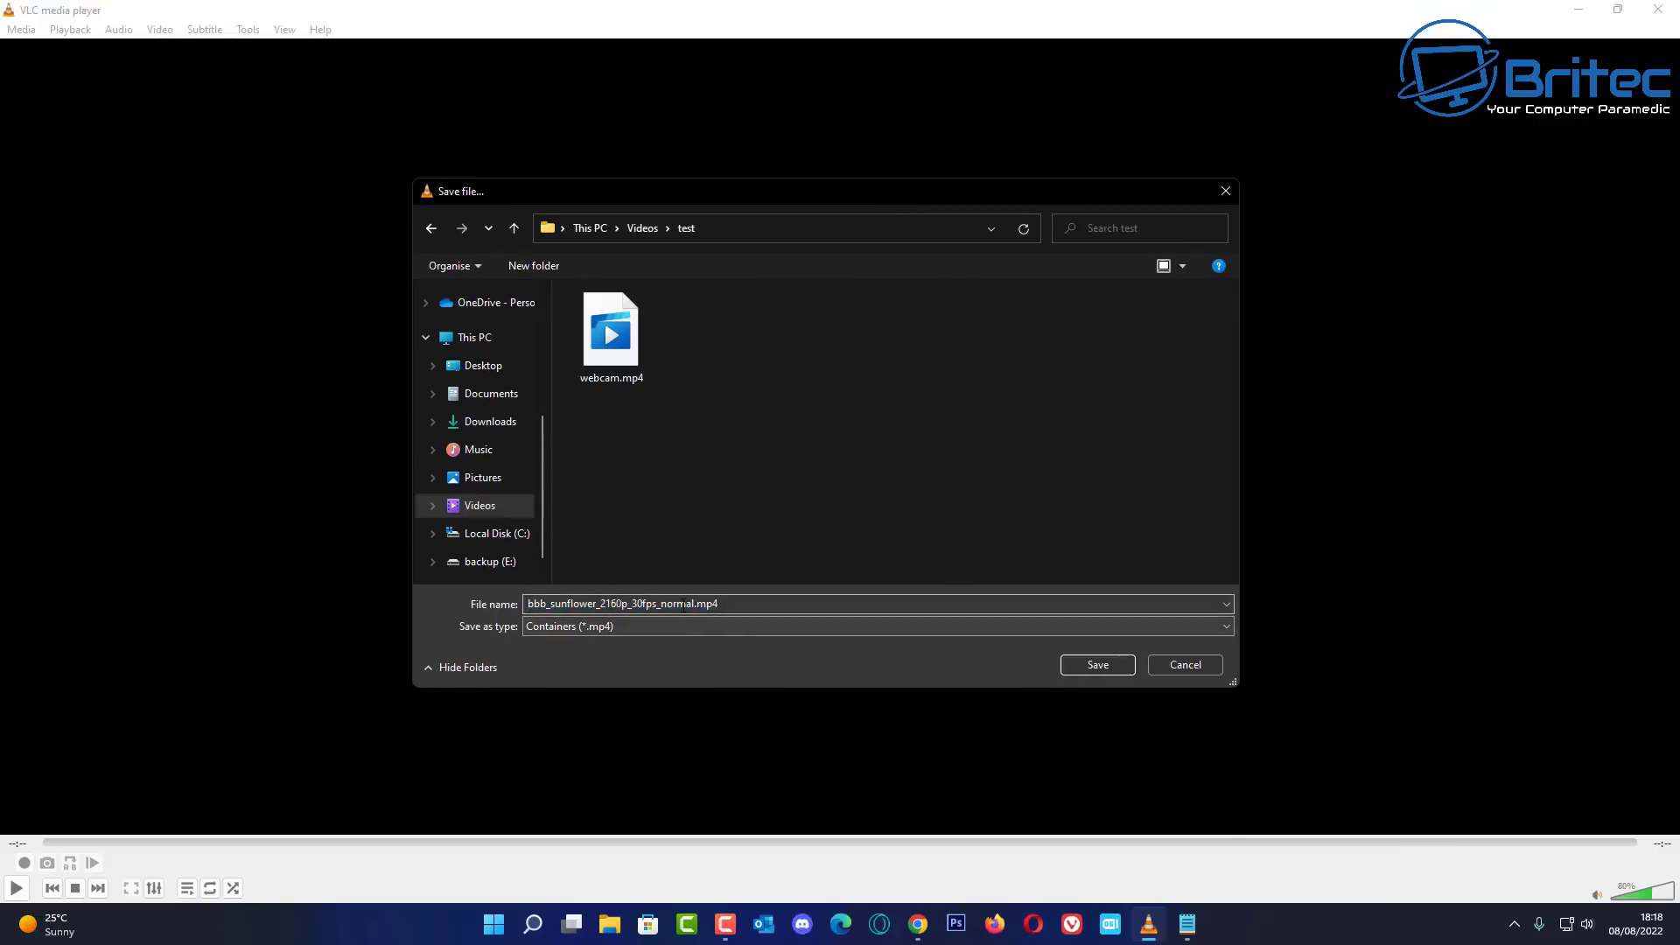
click(747, 603)
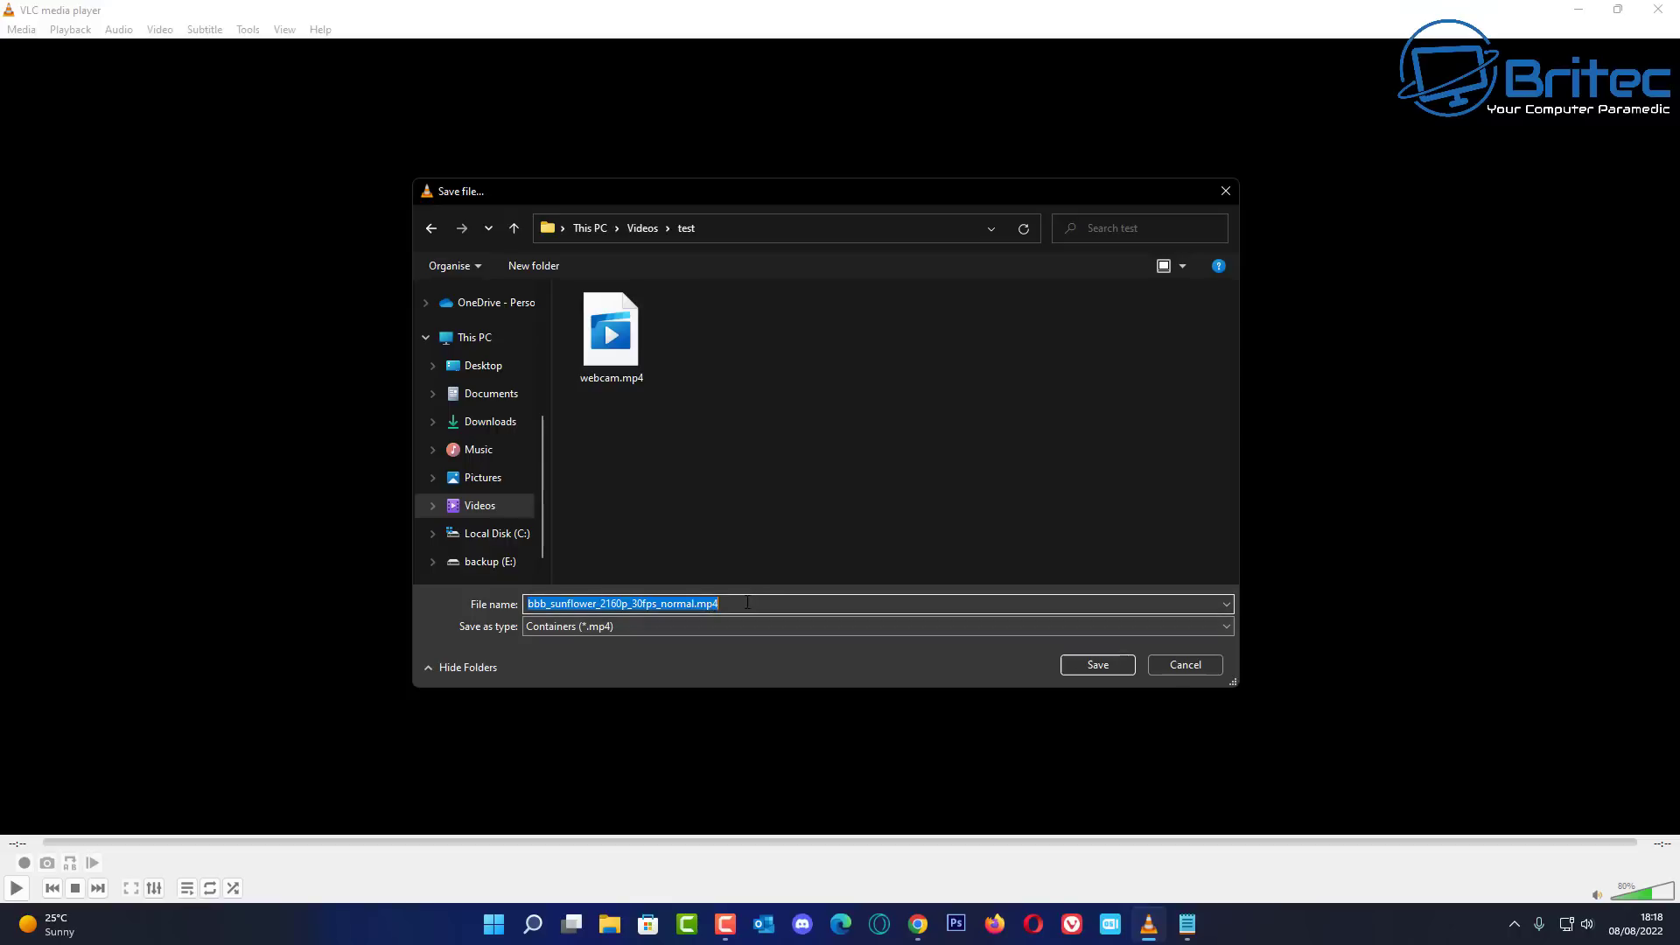
text(test)
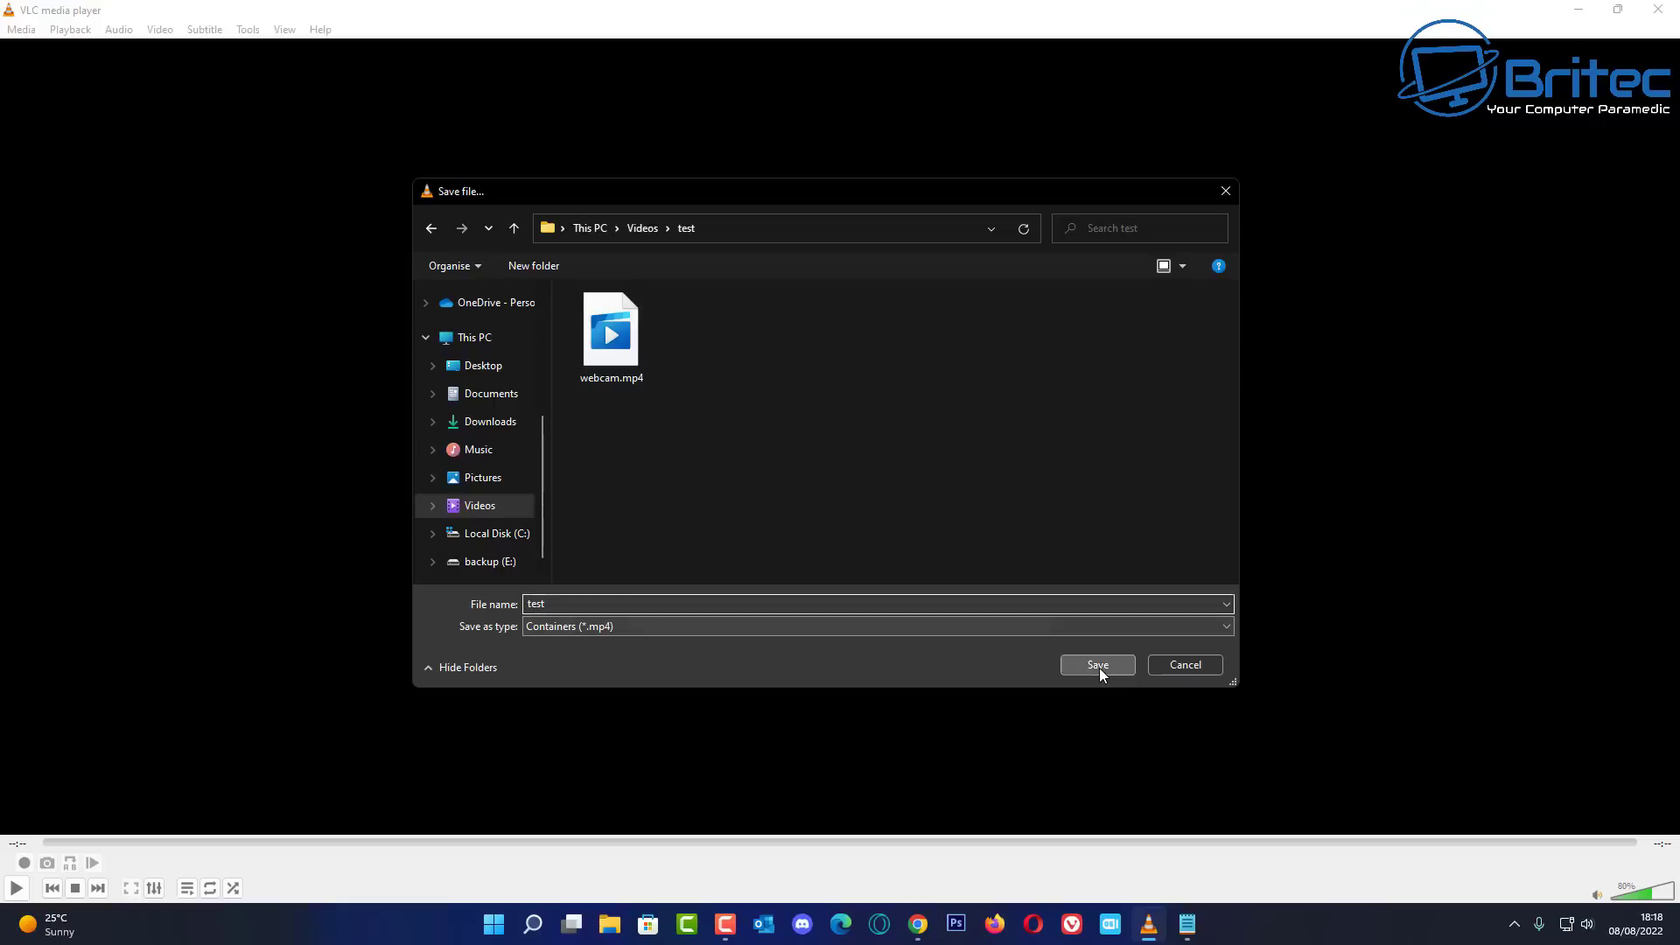
click(1099, 667)
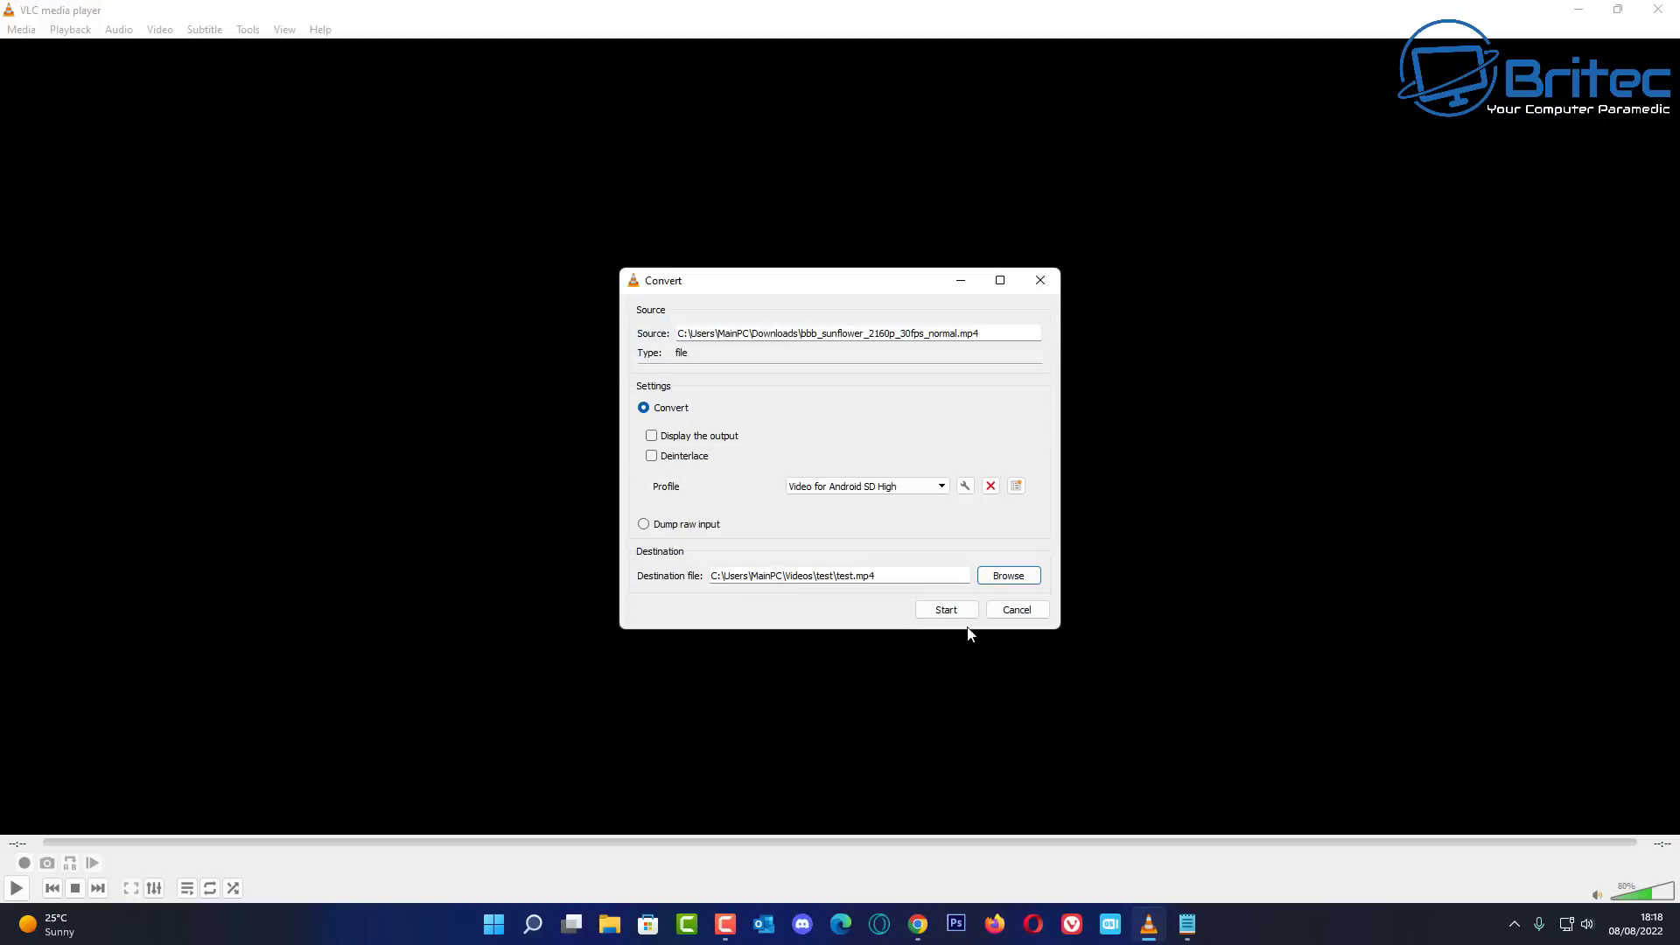
click(946, 610)
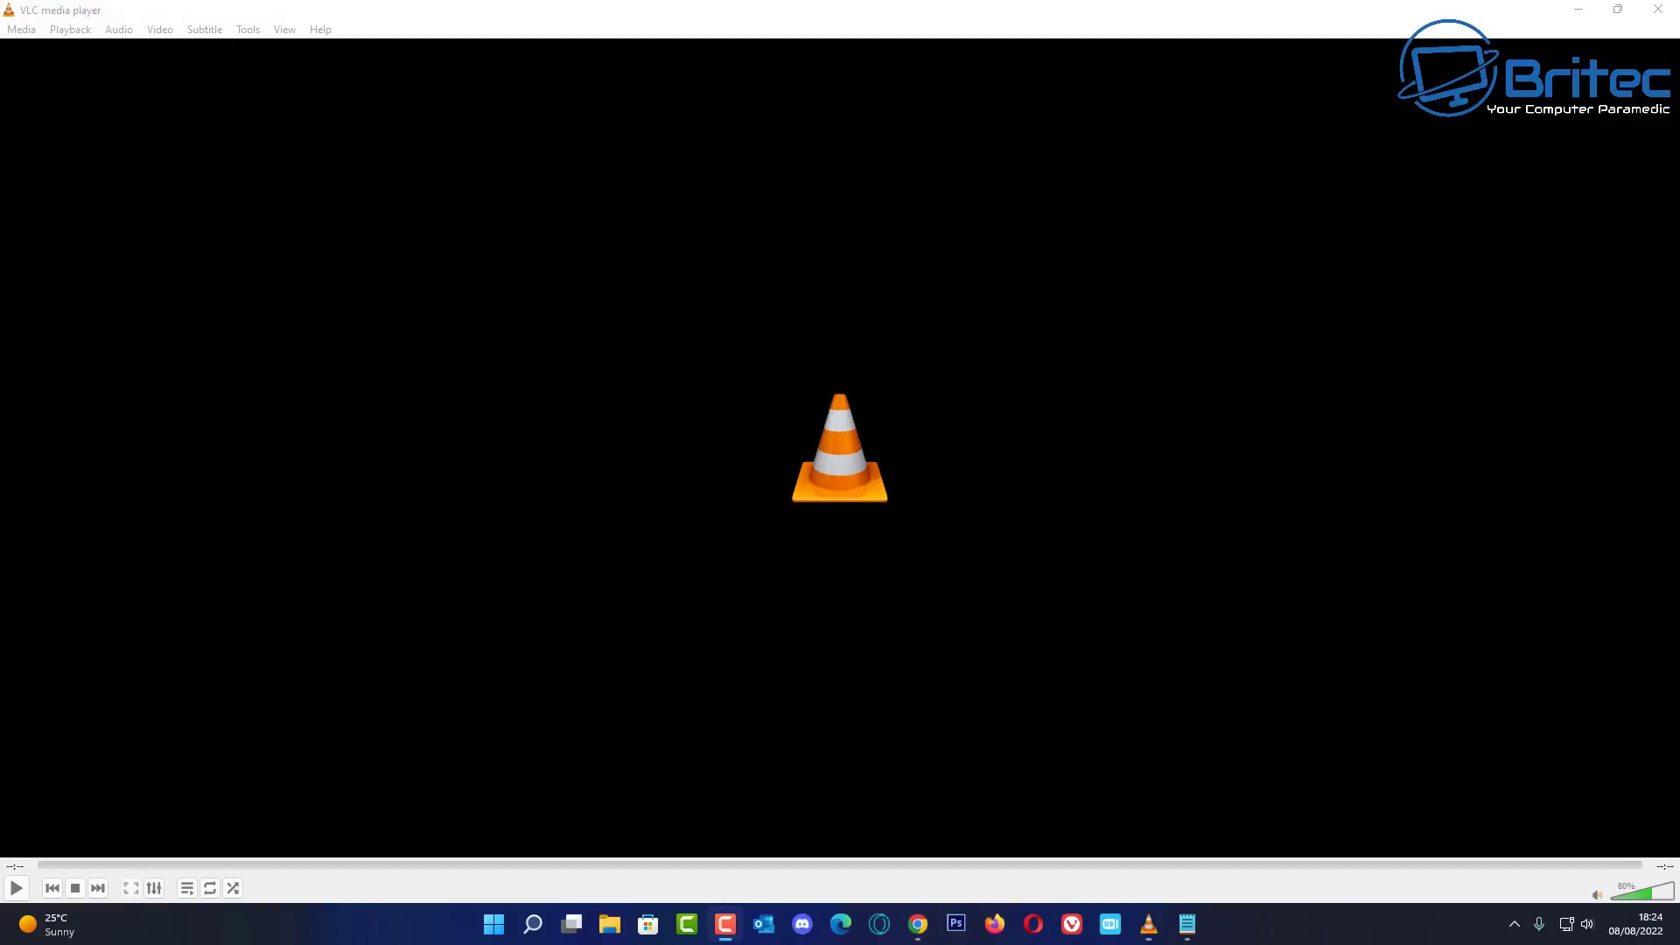
Step: Open bbb_sunflower_2160p_30fps_normal.mp4 for playback
click(24, 29)
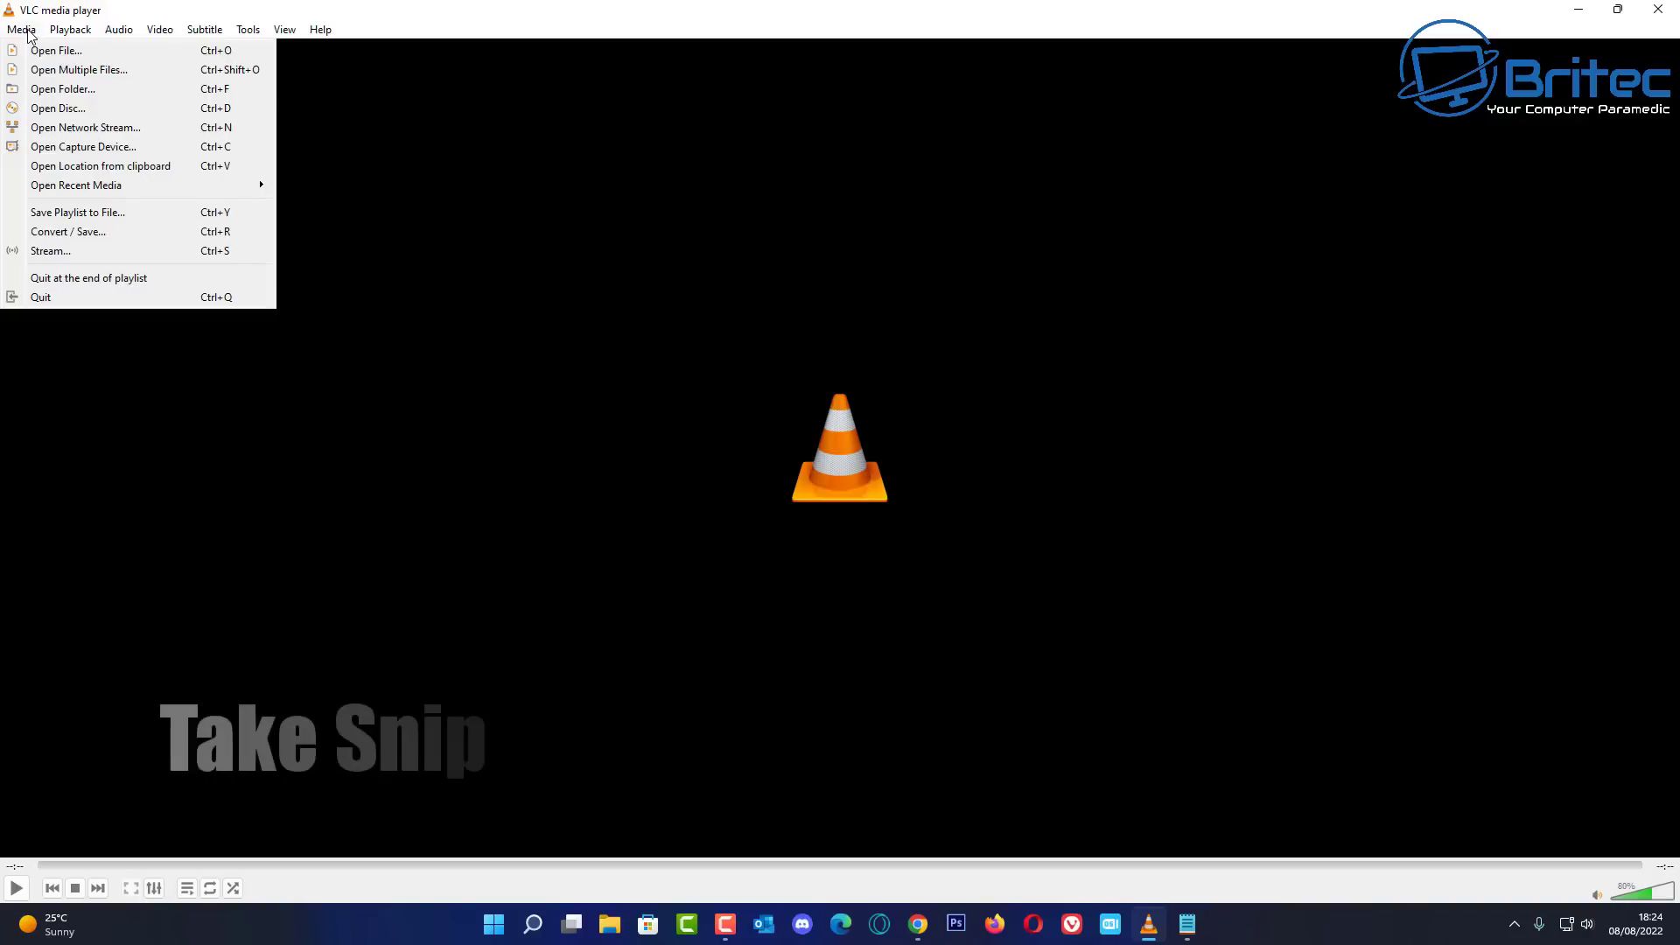
click(42, 52)
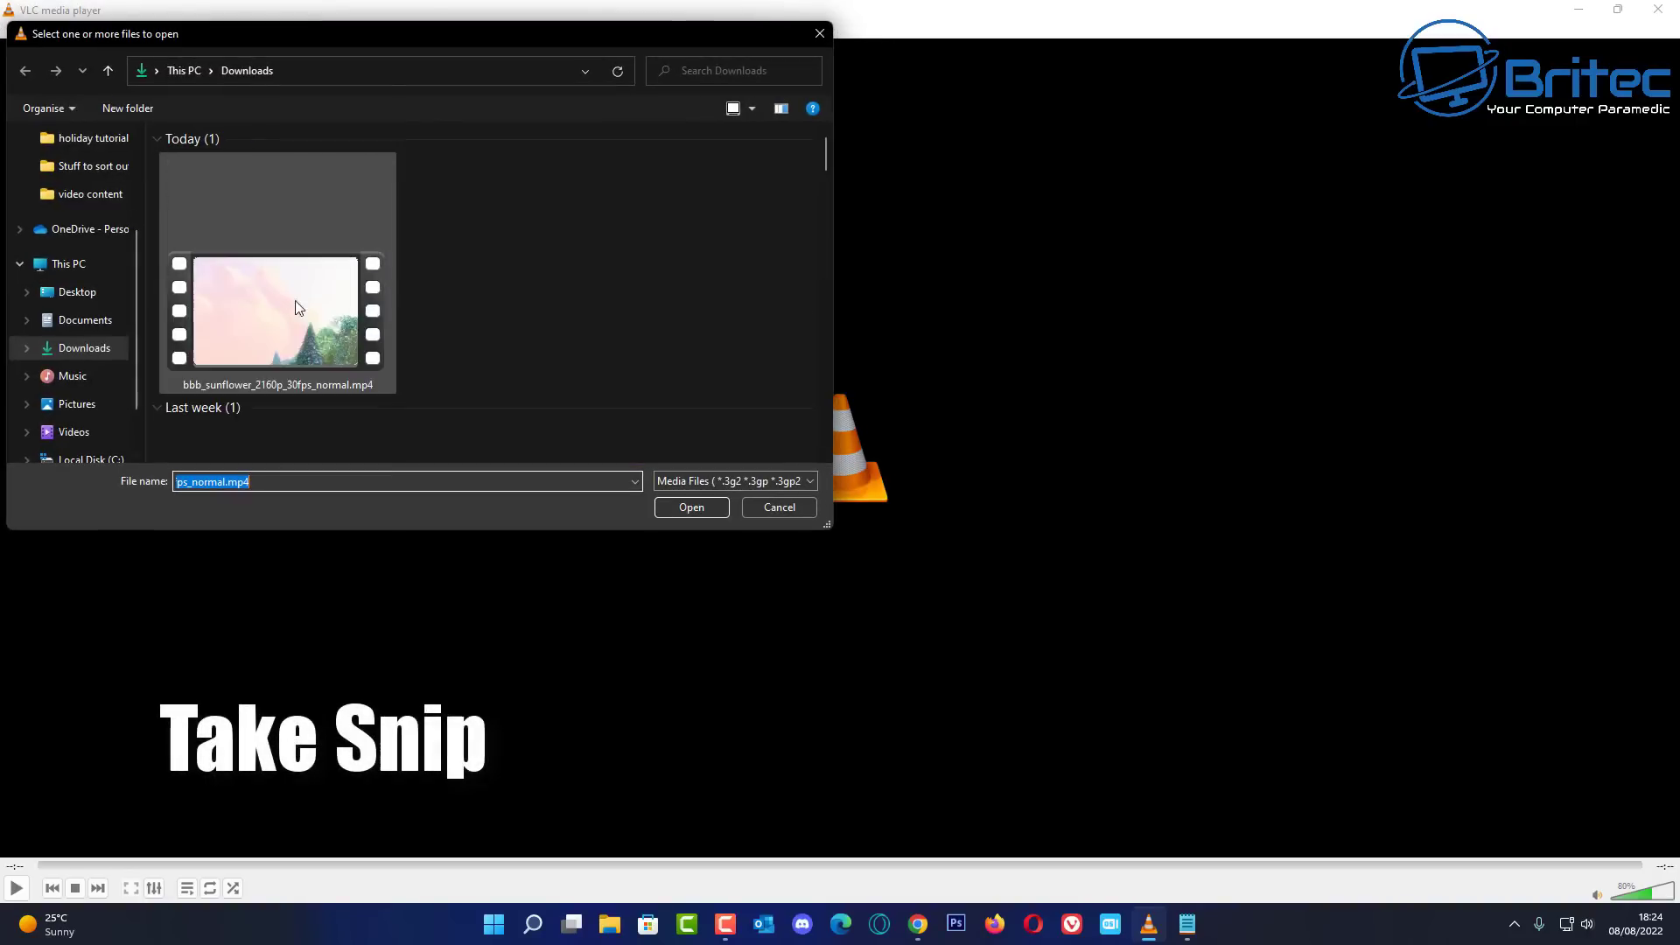
click(278, 245)
click(690, 507)
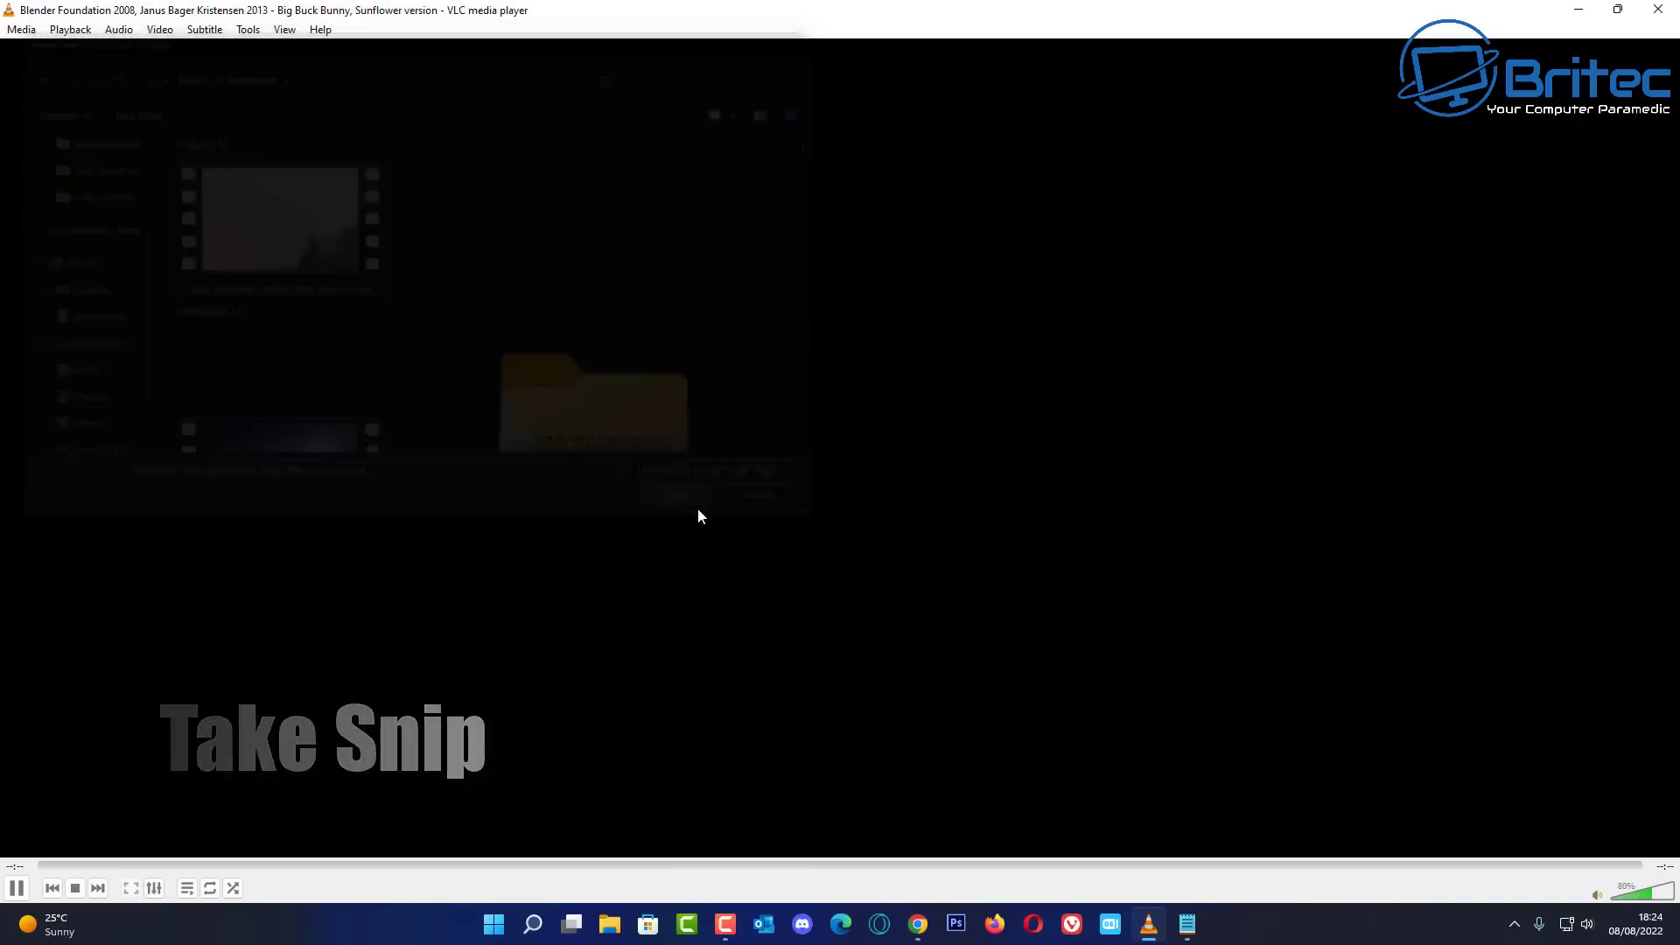
Step: Pause the video, show the Advanced Controls row, then resume and stop playback
click(17, 889)
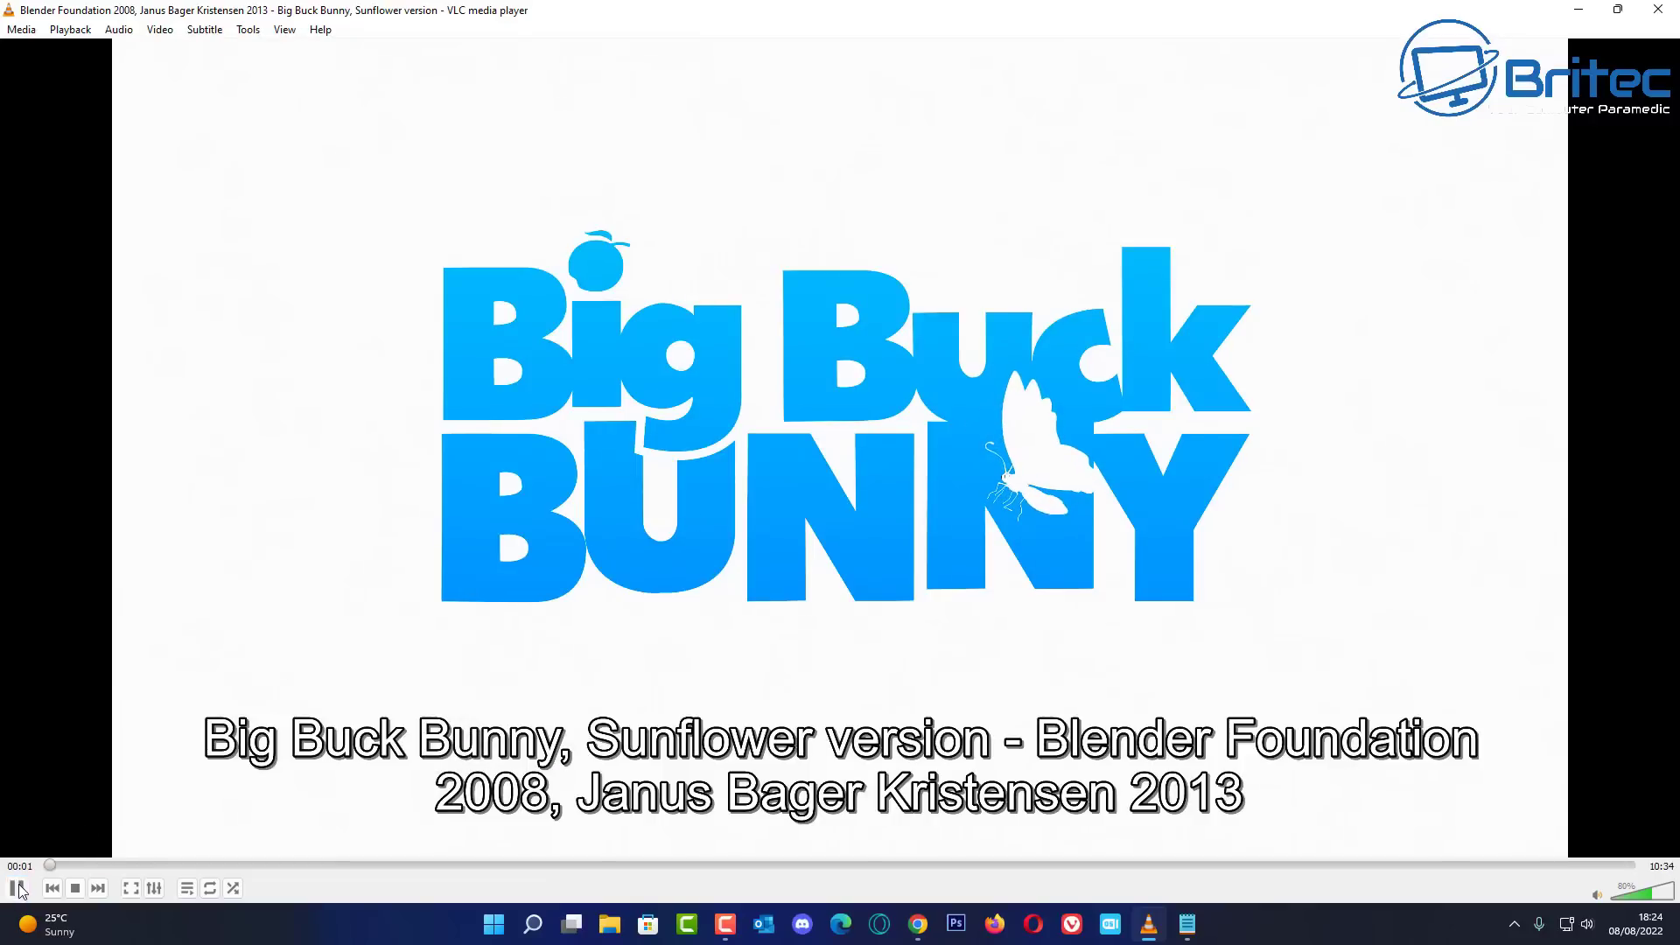
click(75, 864)
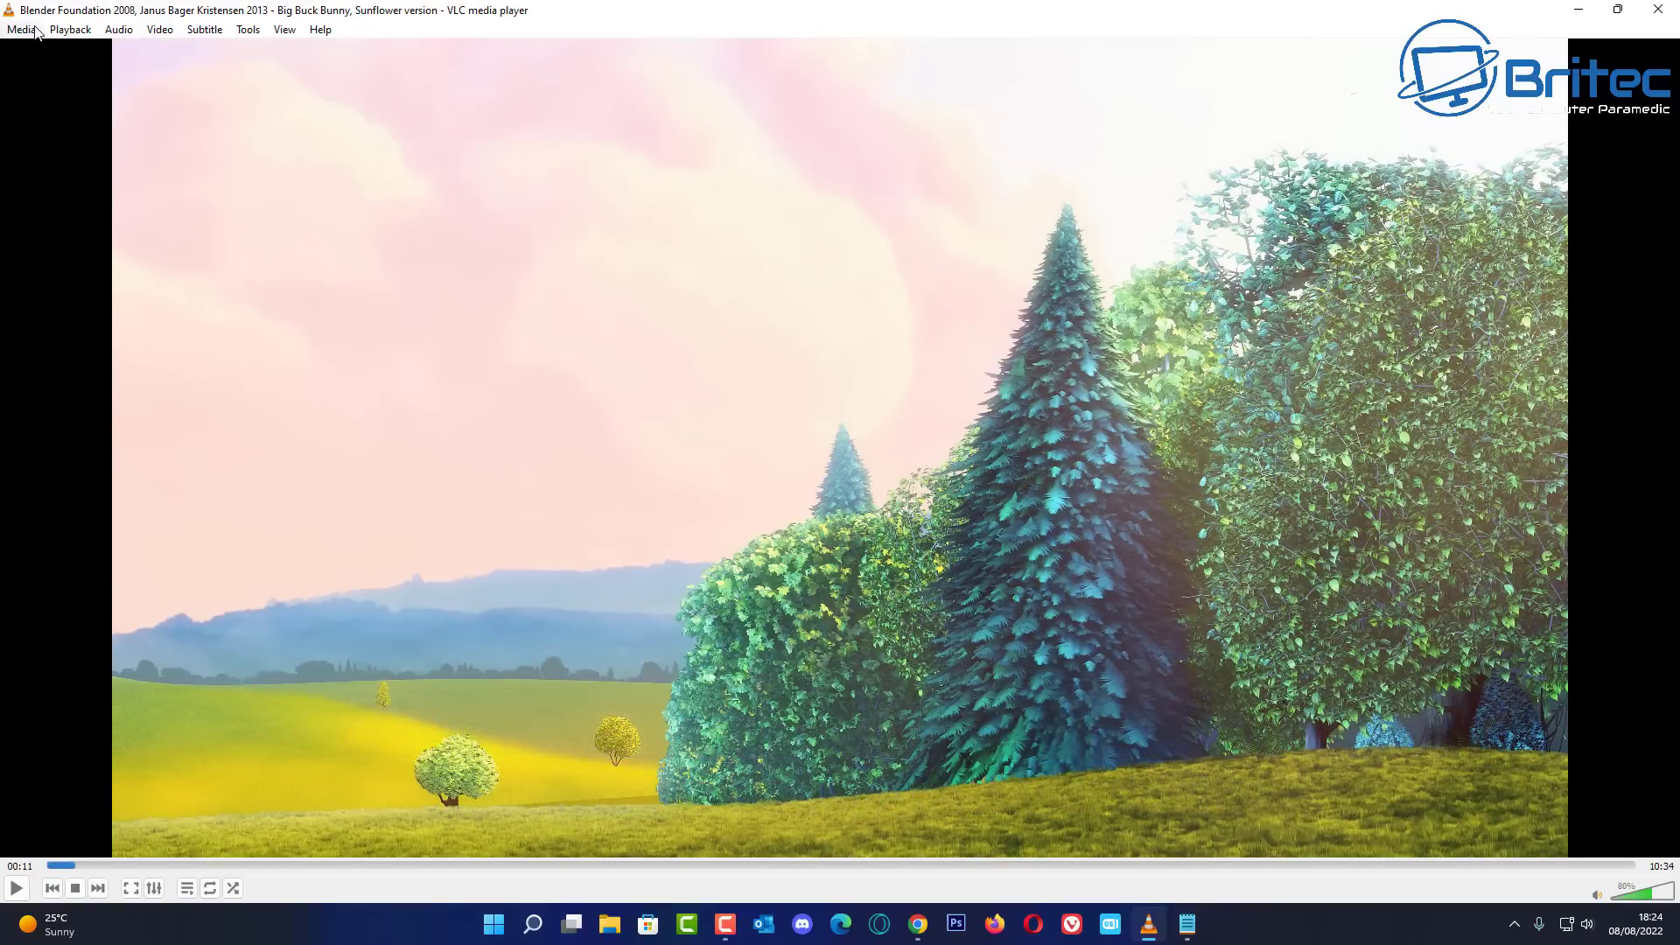
click(284, 31)
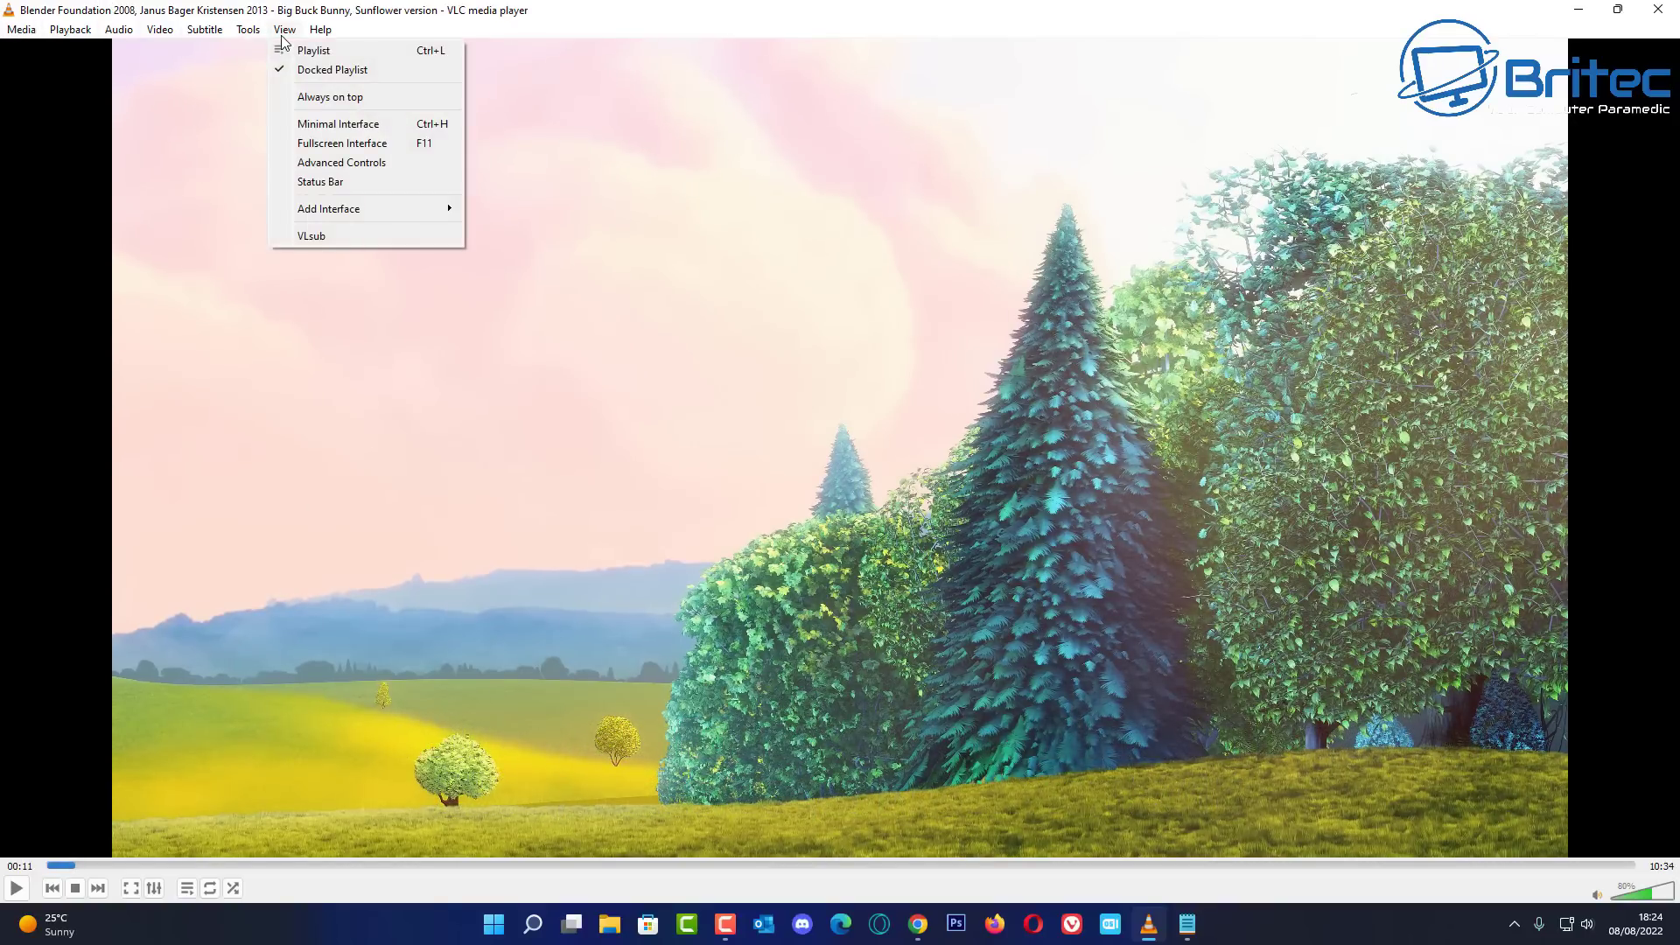
click(320, 167)
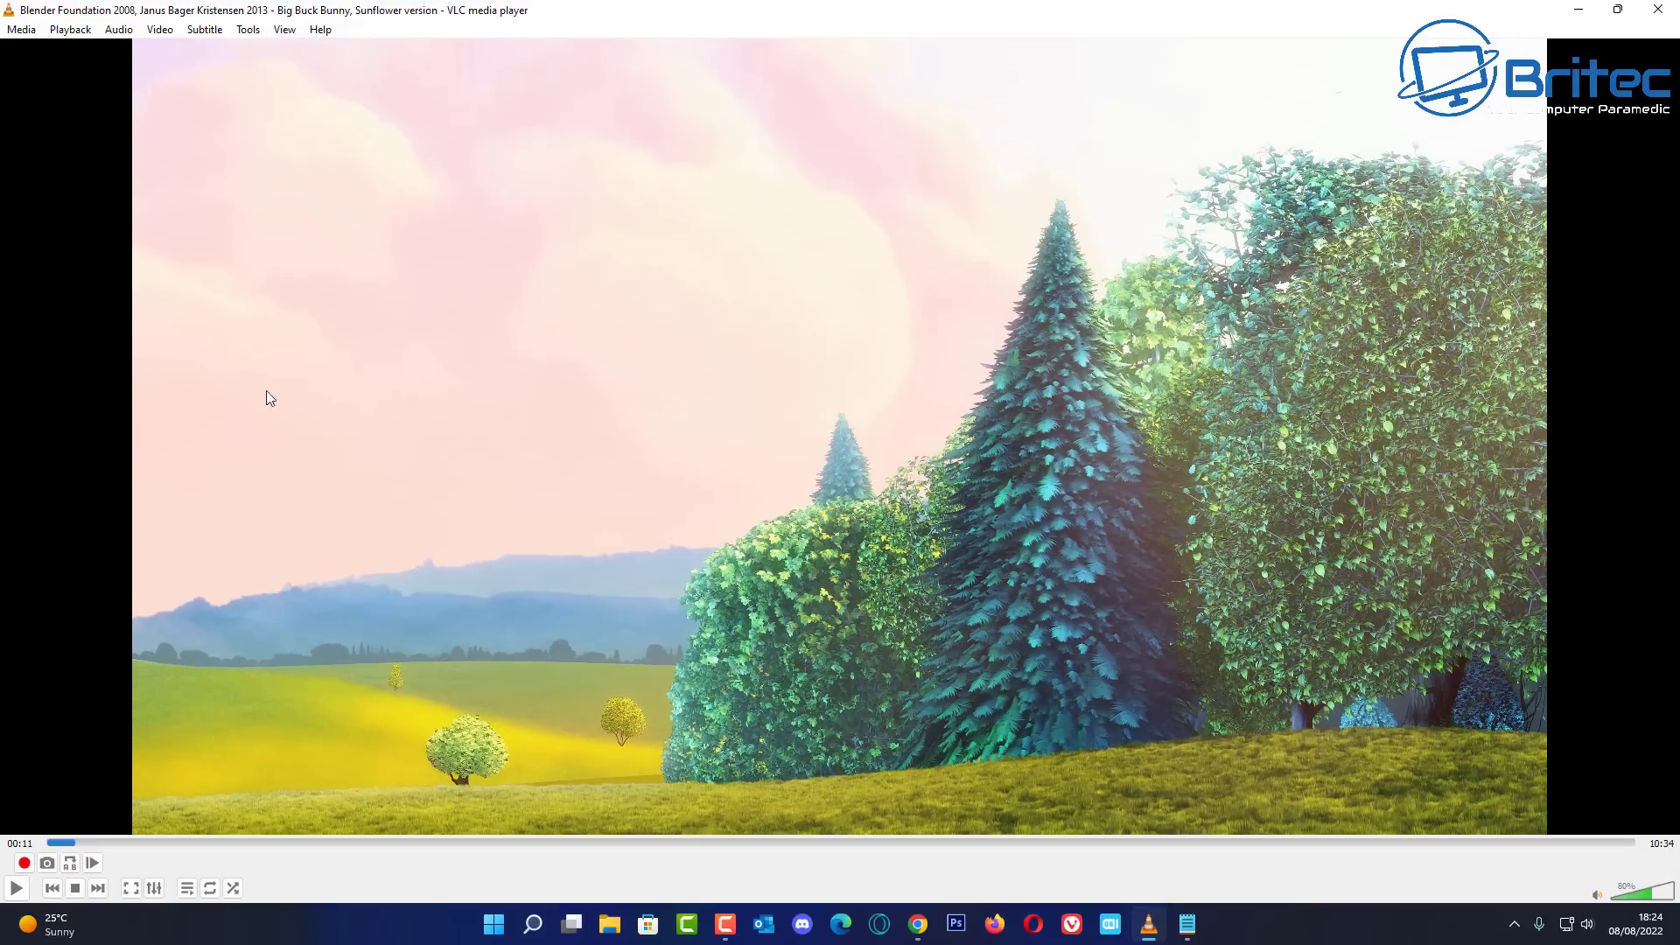
click(15, 888)
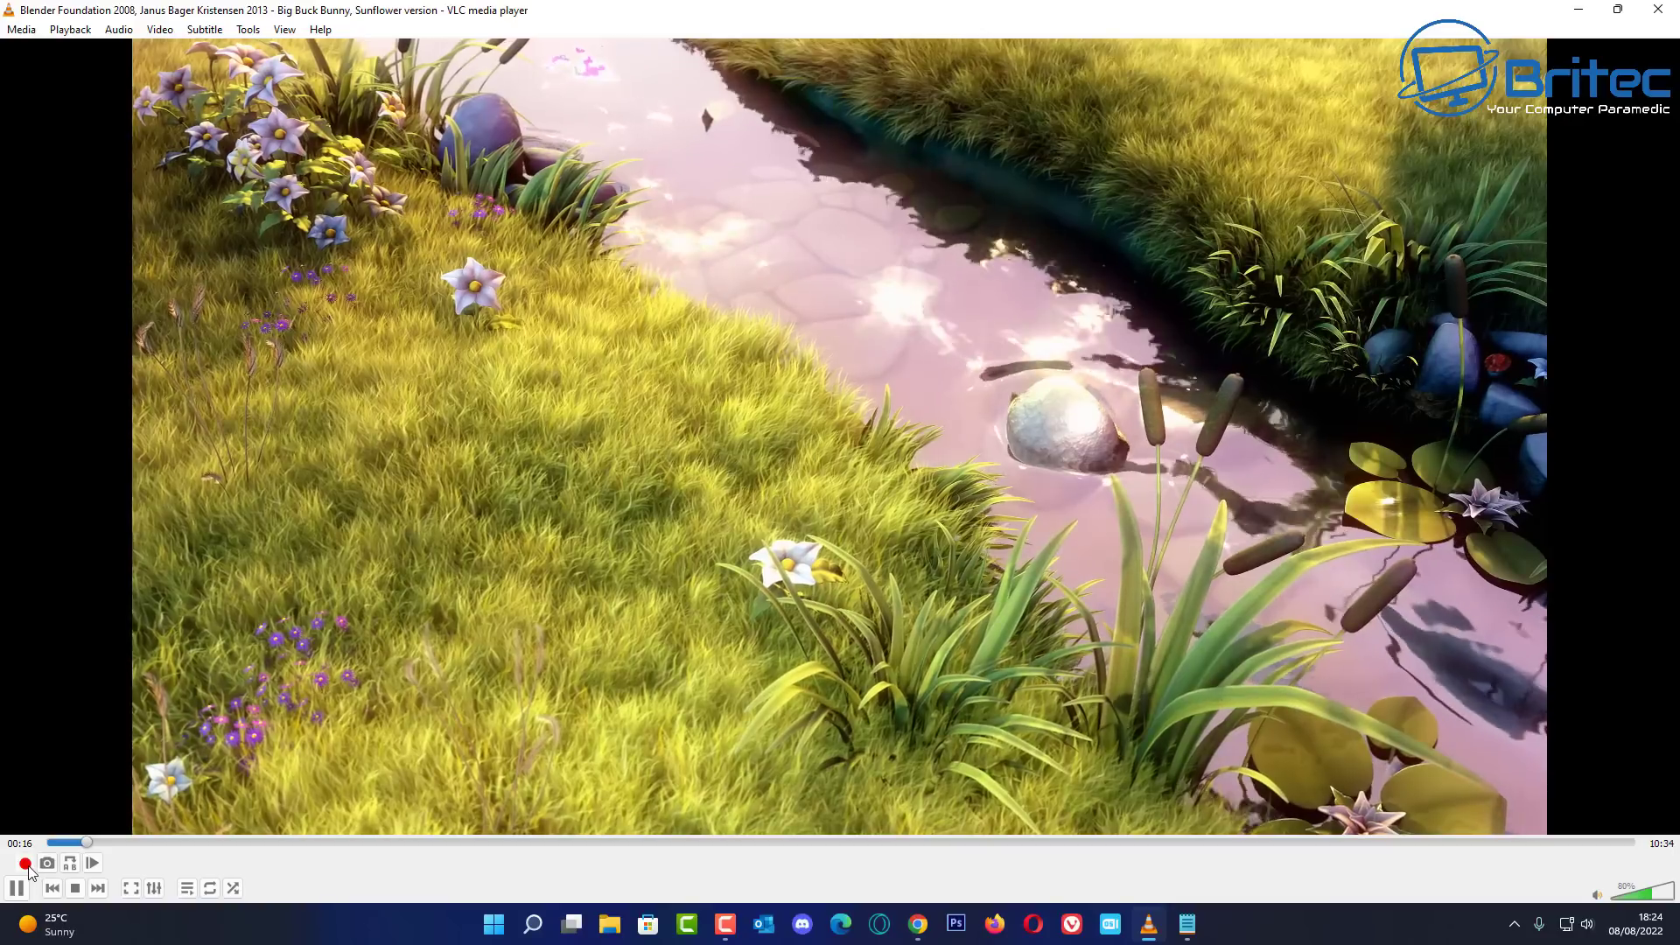
click(75, 888)
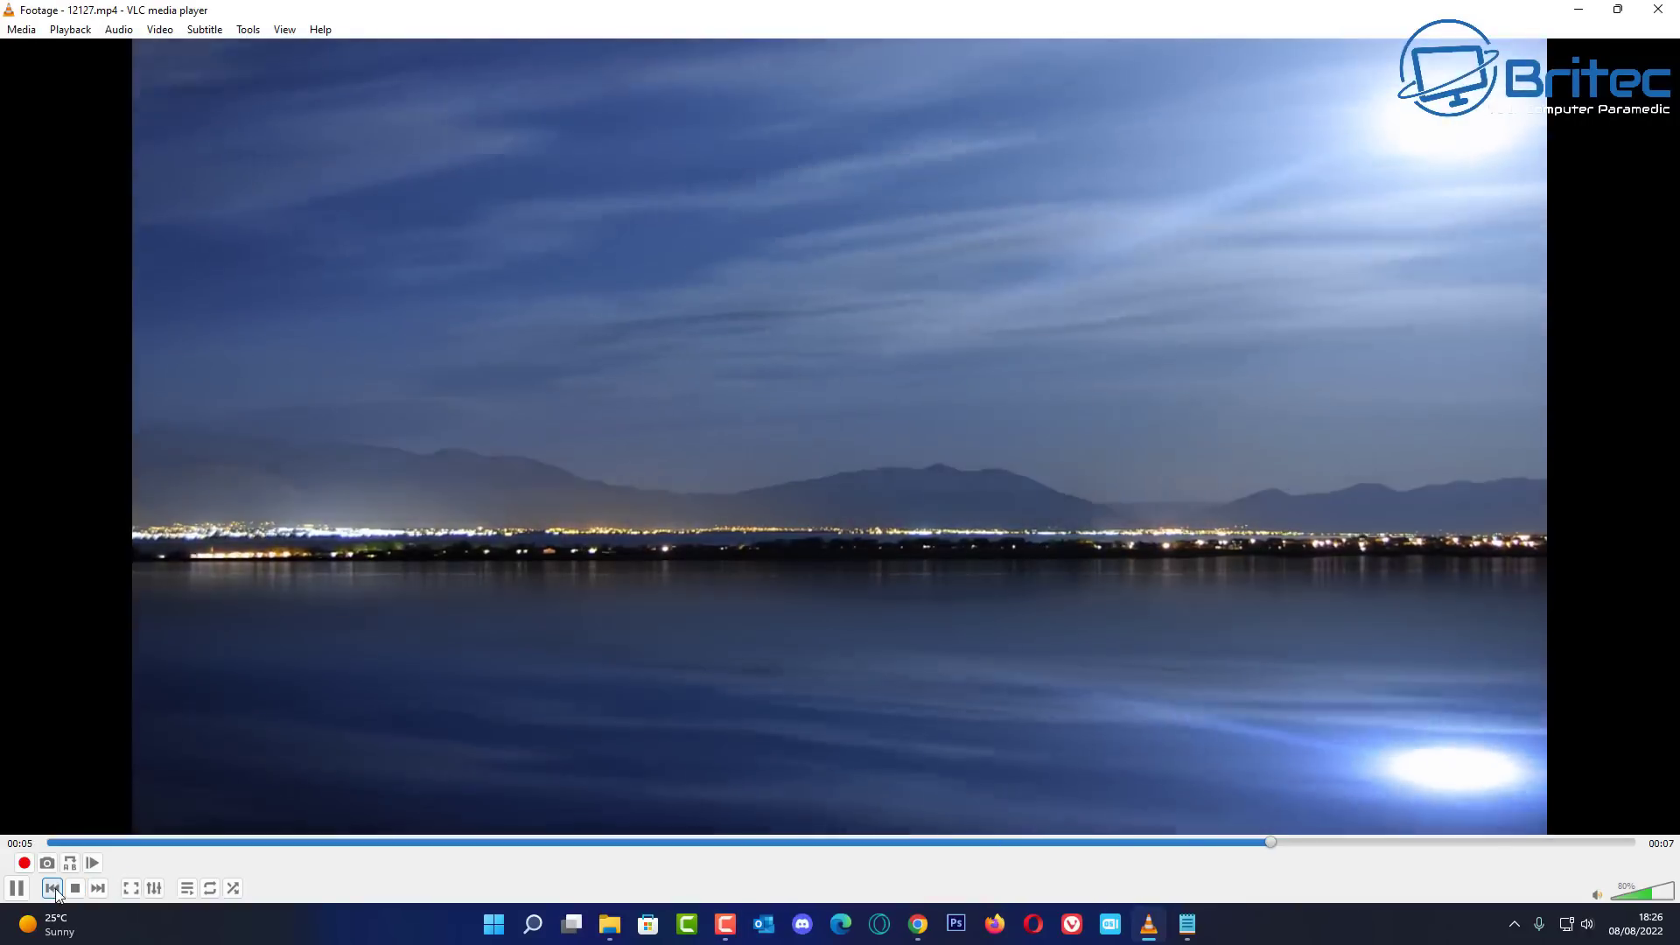
Step: Stop the current clip, load Footage - 12127.mp4 paused, and open the Extended Settings dialog
click(76, 888)
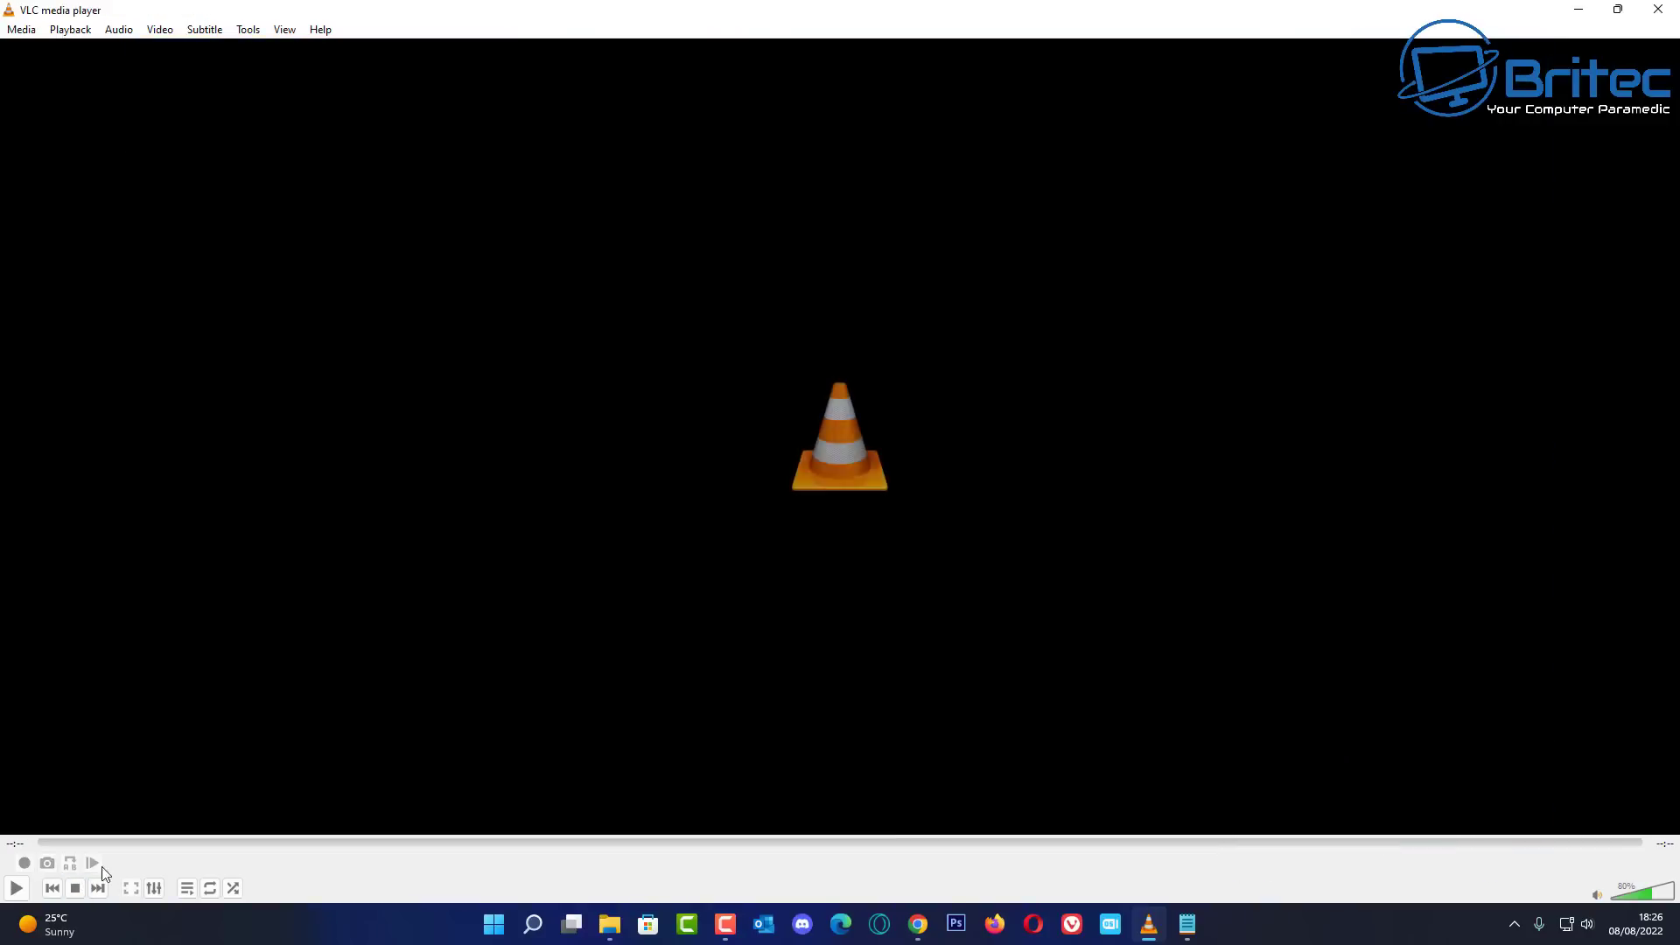
click(25, 29)
click(39, 45)
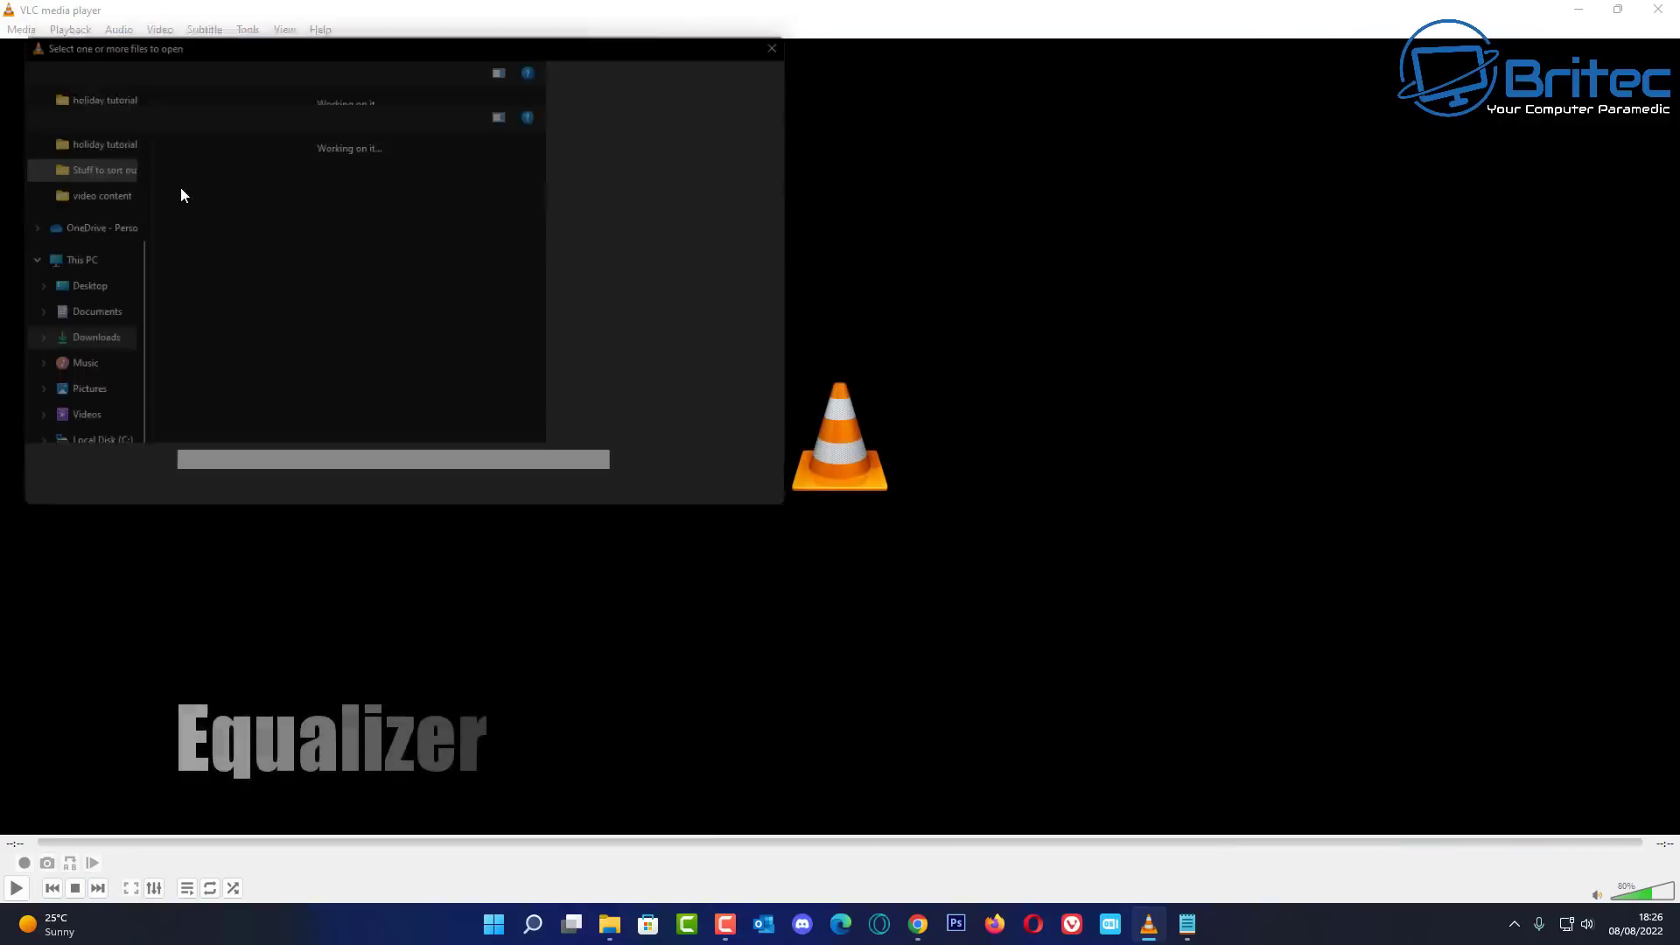
click(276, 409)
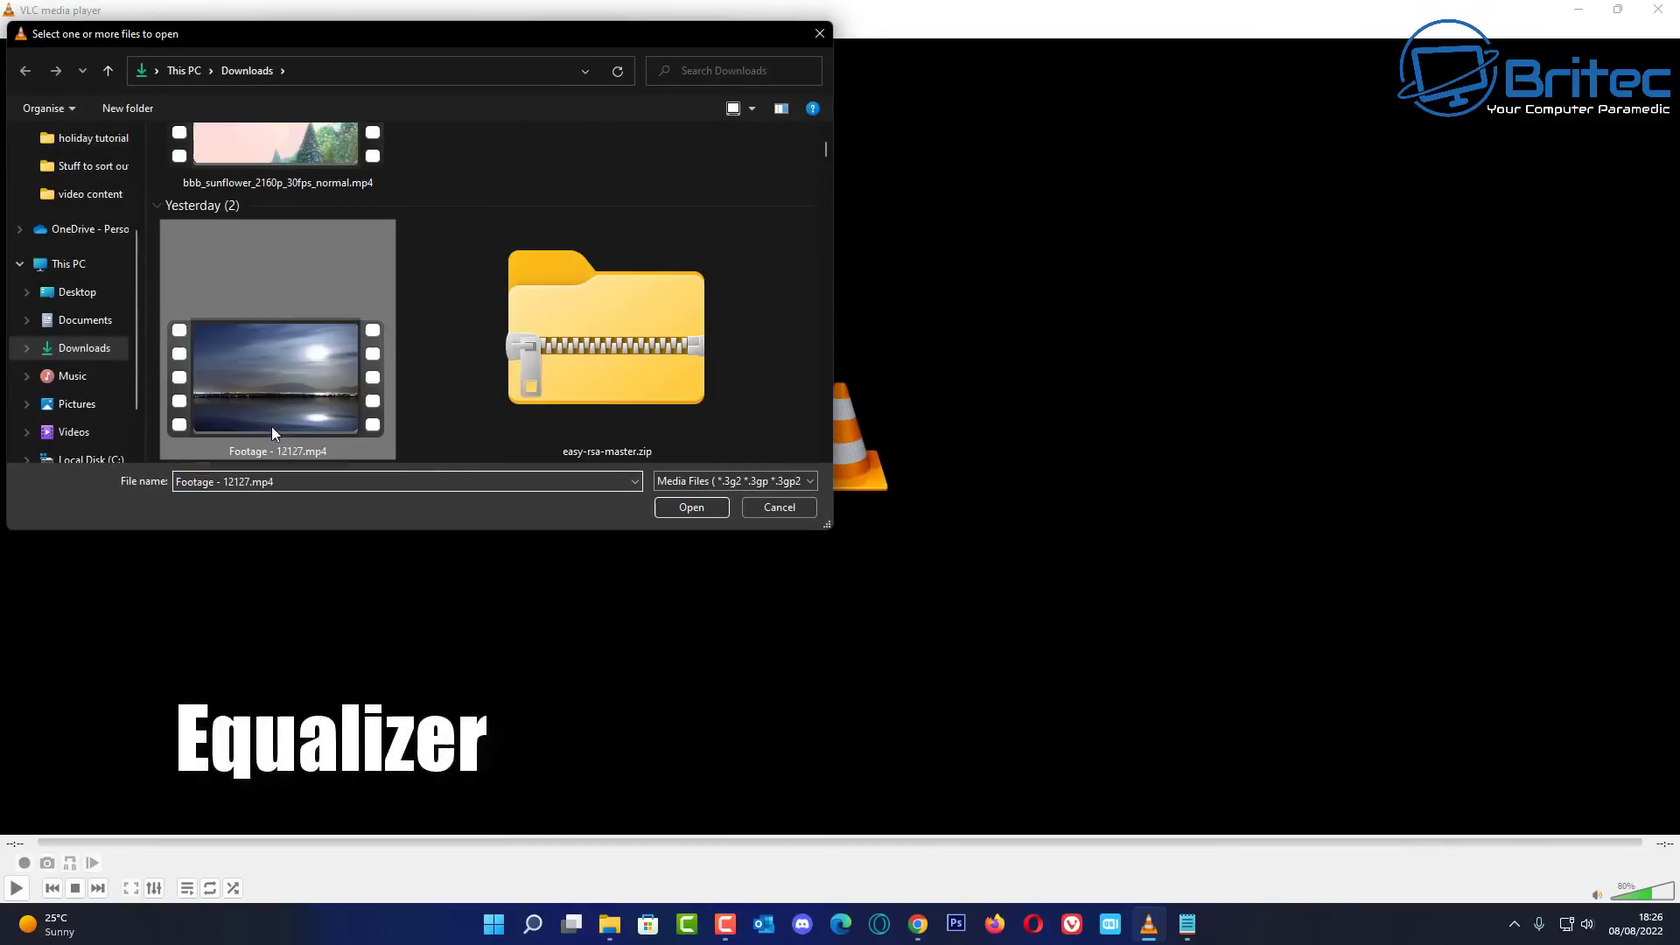
click(691, 508)
key(space)
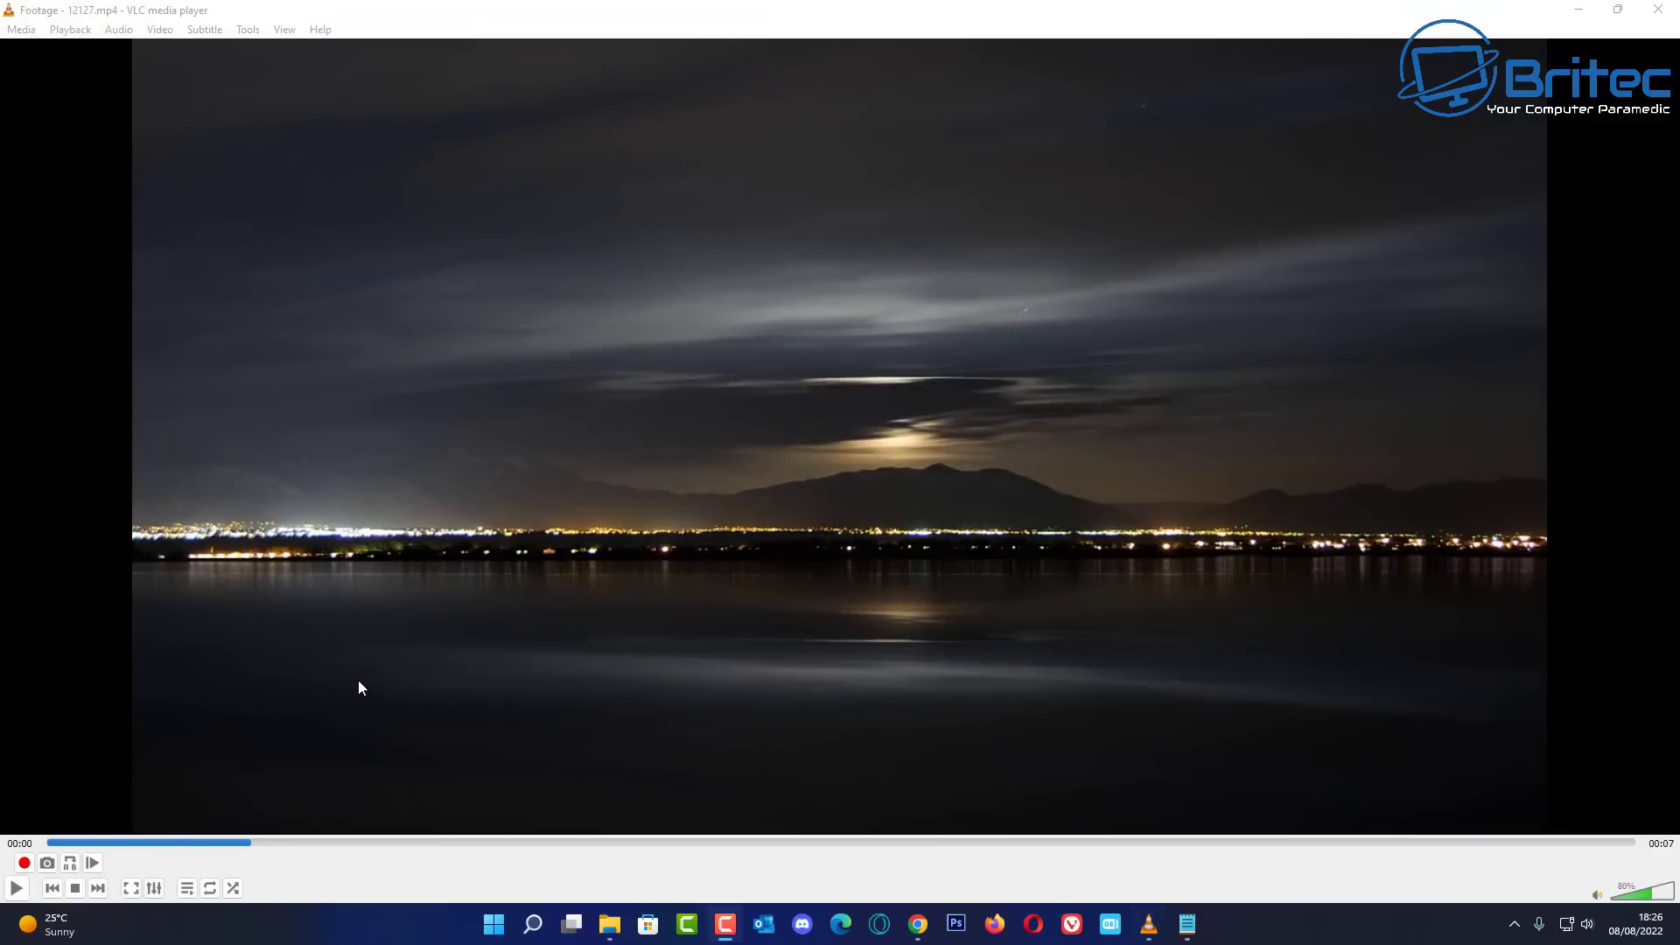
click(153, 889)
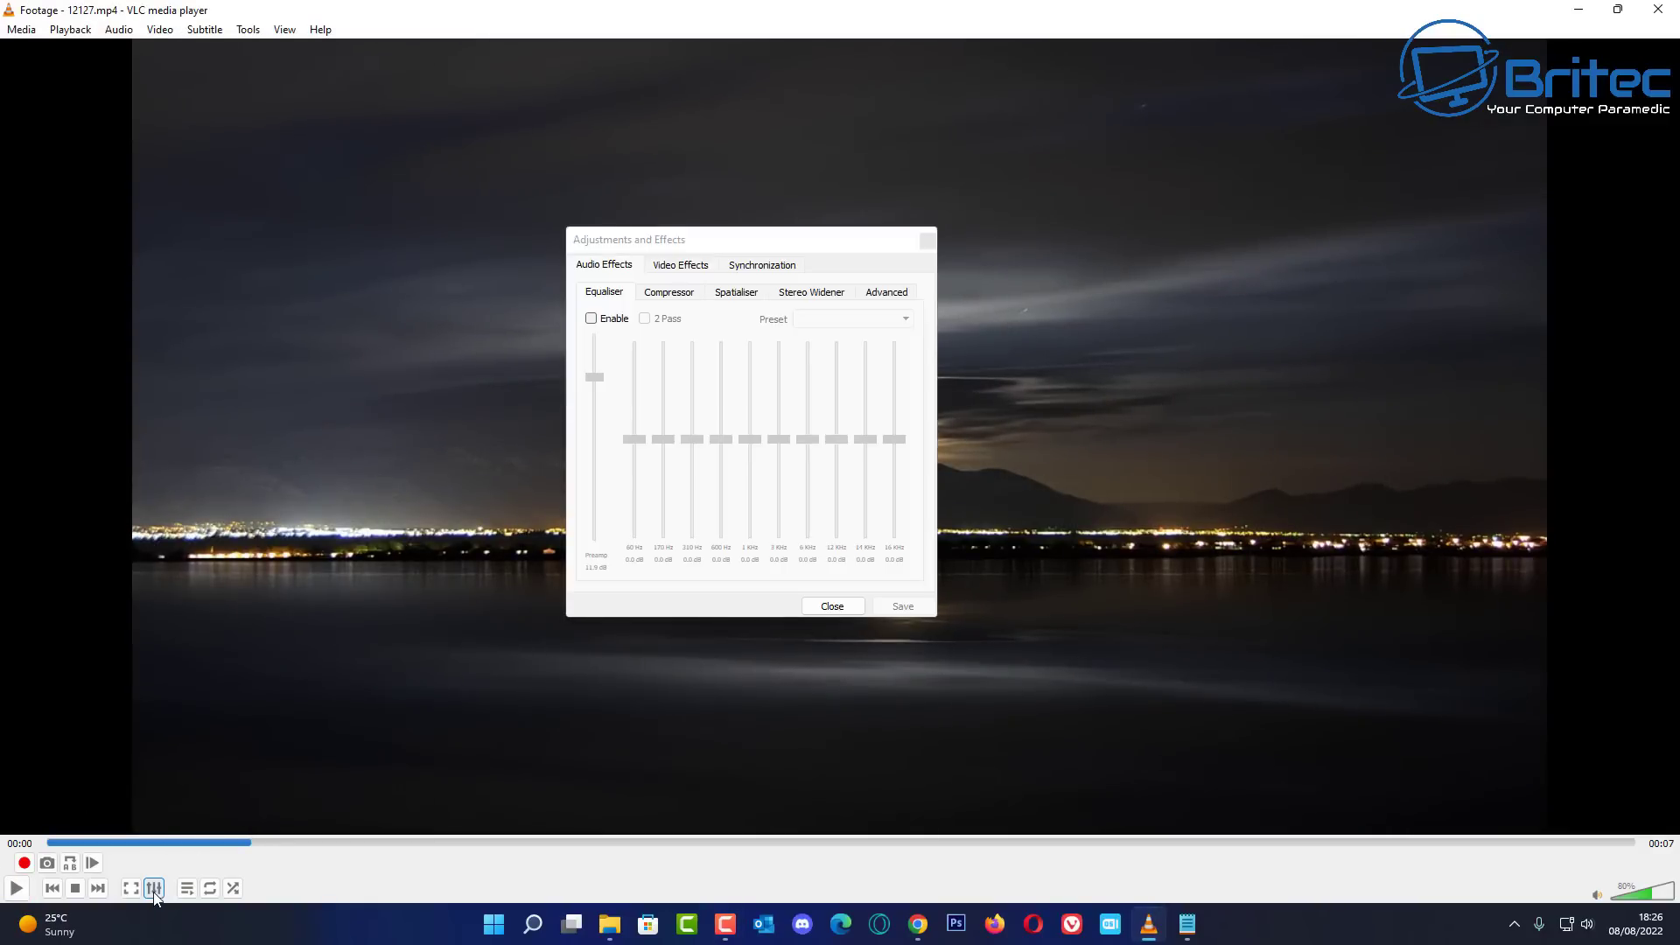
Step: Reopen Effects and Filters from Tools and enable the audio equaliser
click(153, 888)
click(254, 31)
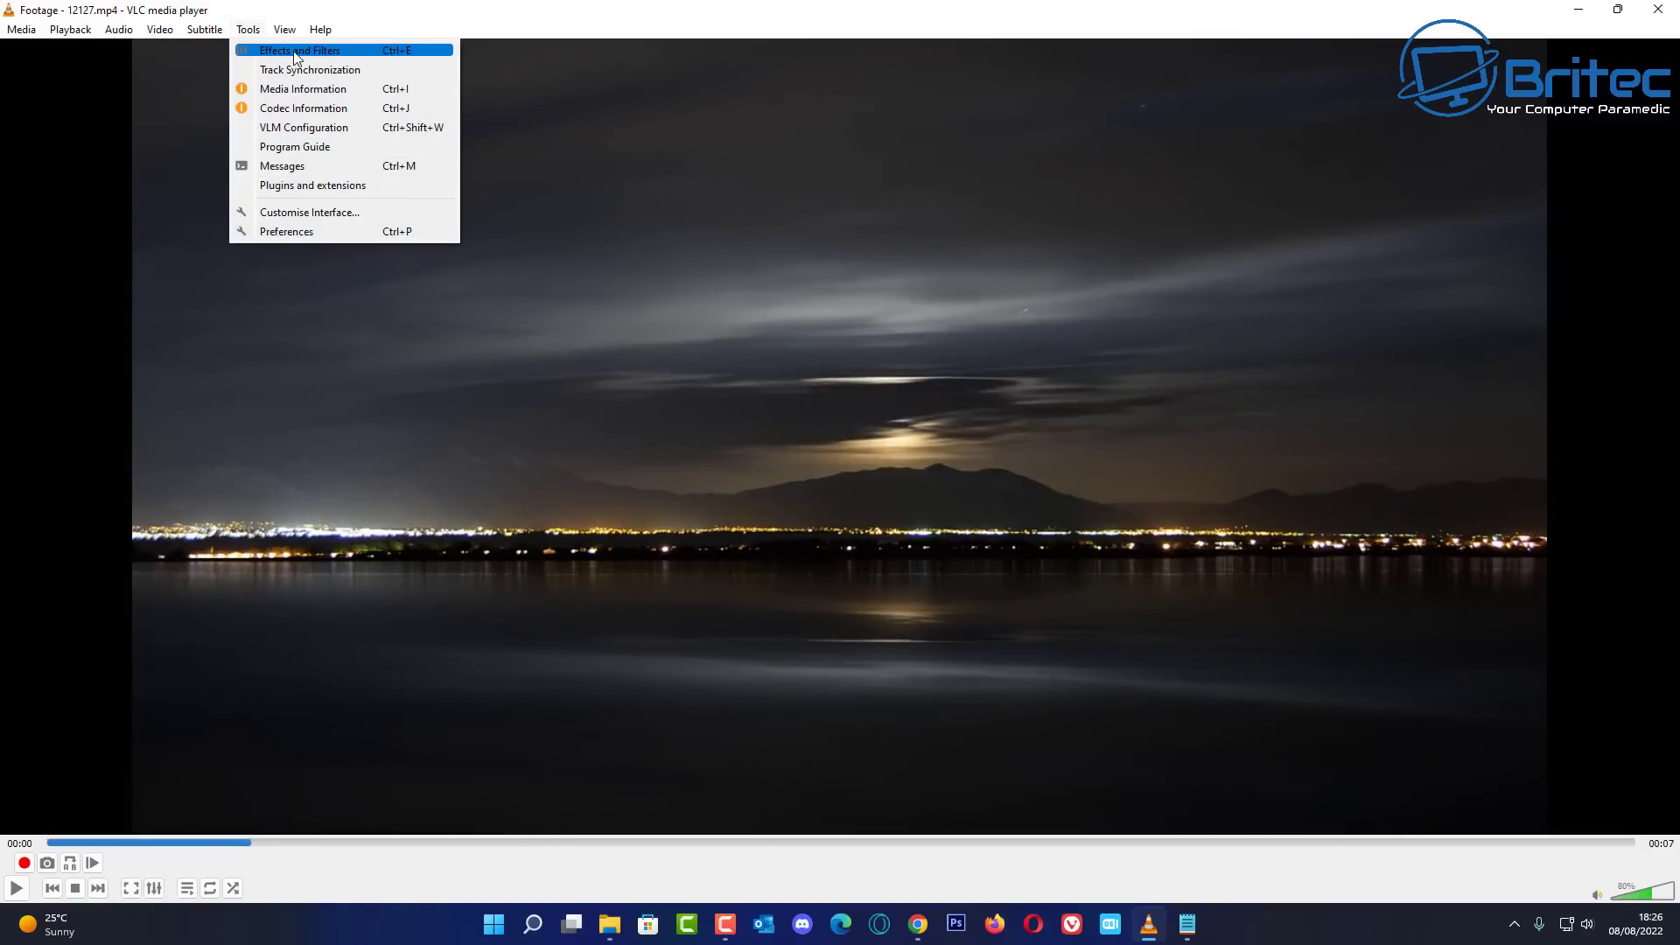
click(298, 52)
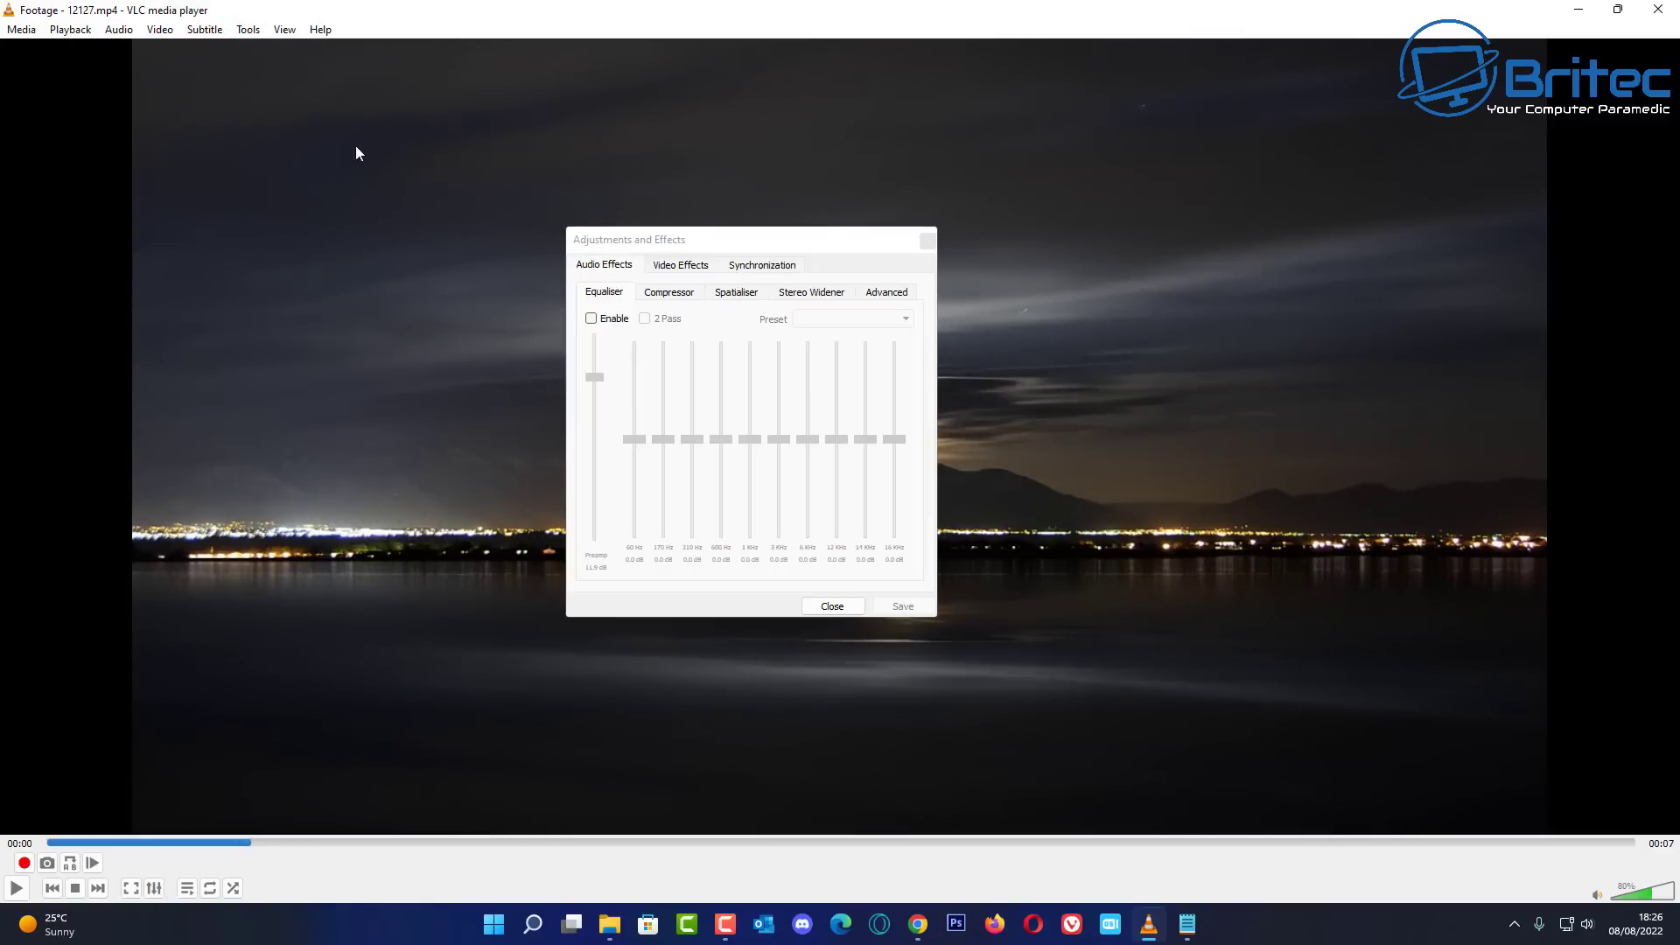
click(591, 319)
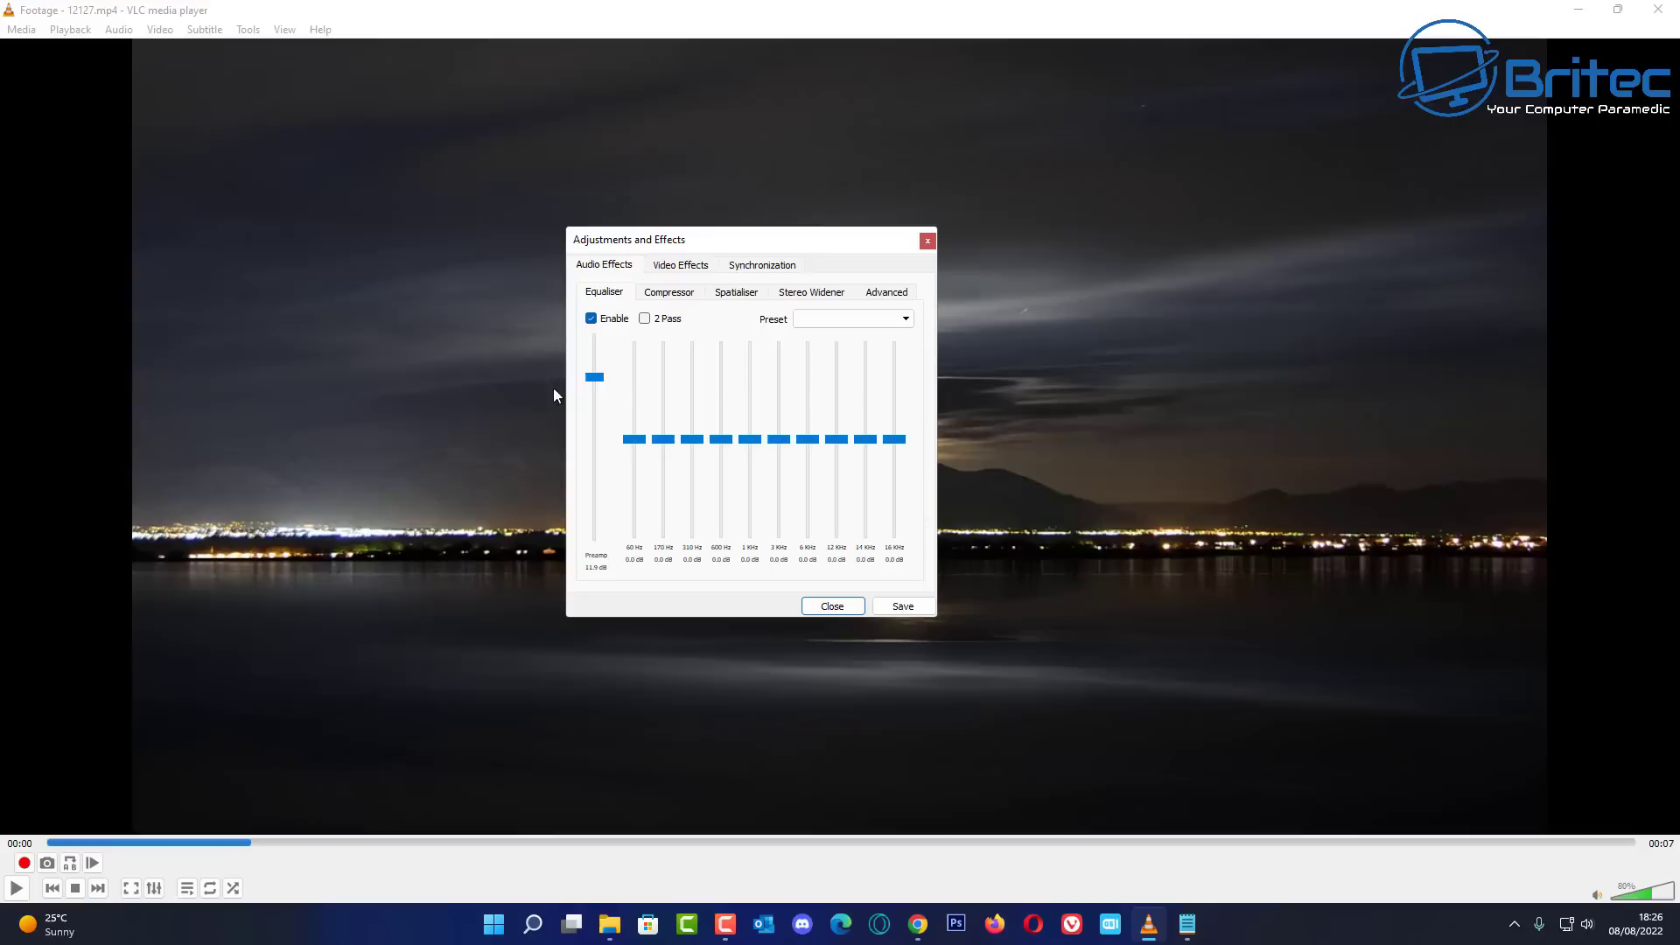
Step: Try the Reggae and Pop presets, settle on the Live equaliser preset, then show Compressor settings
click(882, 321)
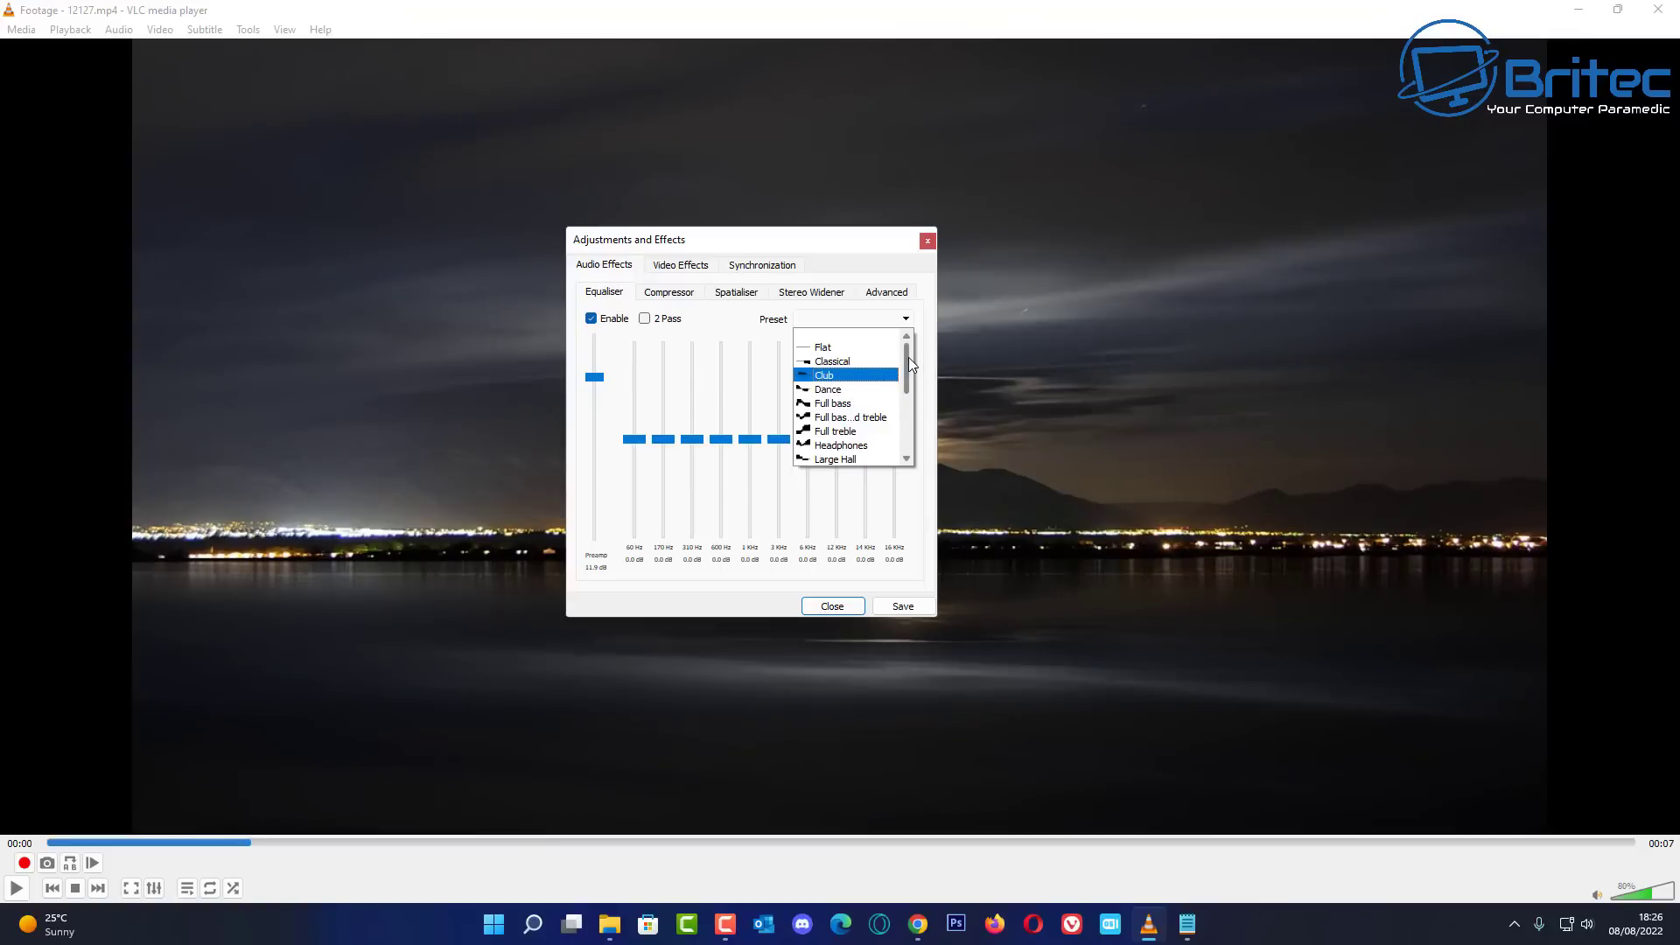
drag(908, 357, 906, 413)
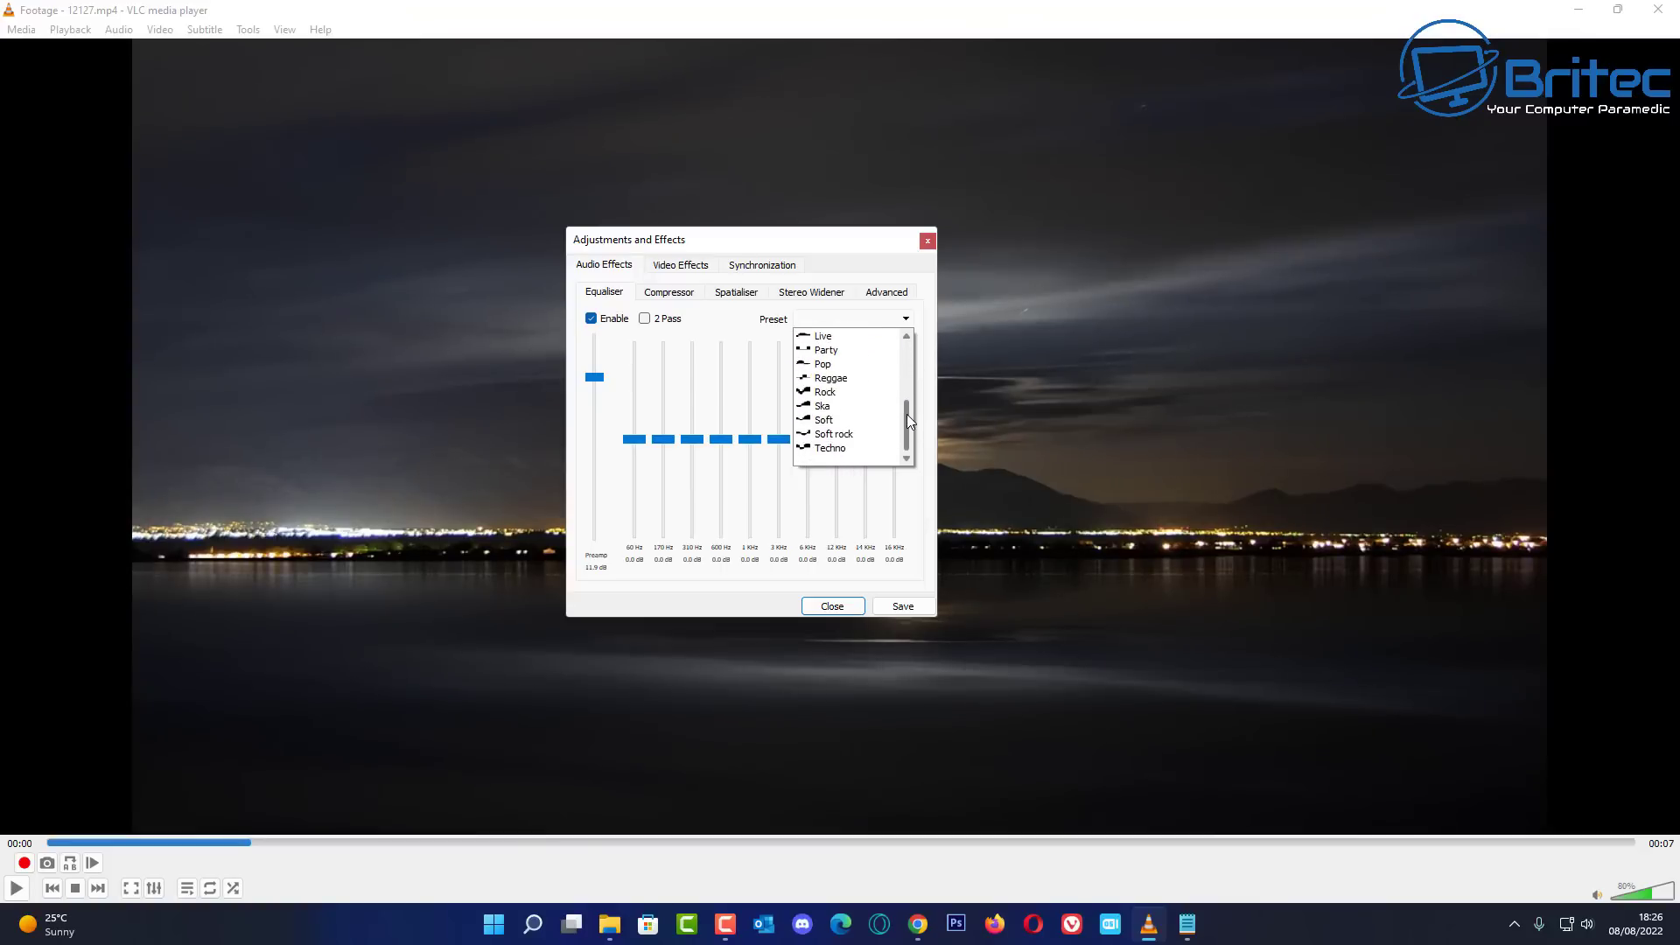
click(852, 382)
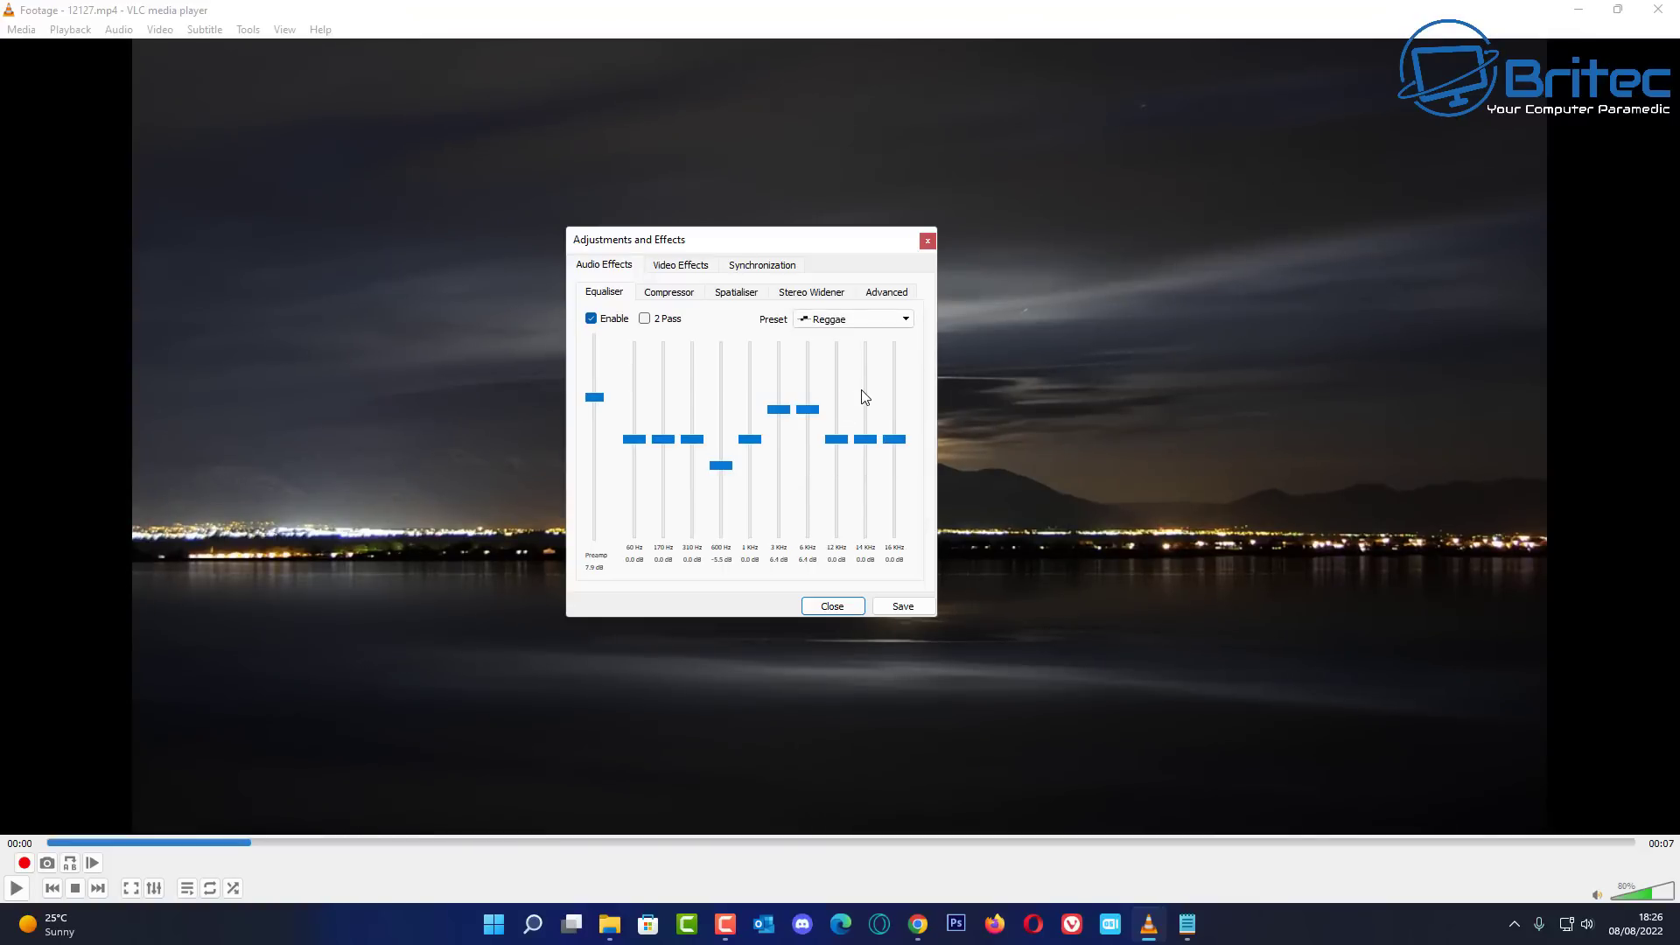
click(883, 321)
click(850, 362)
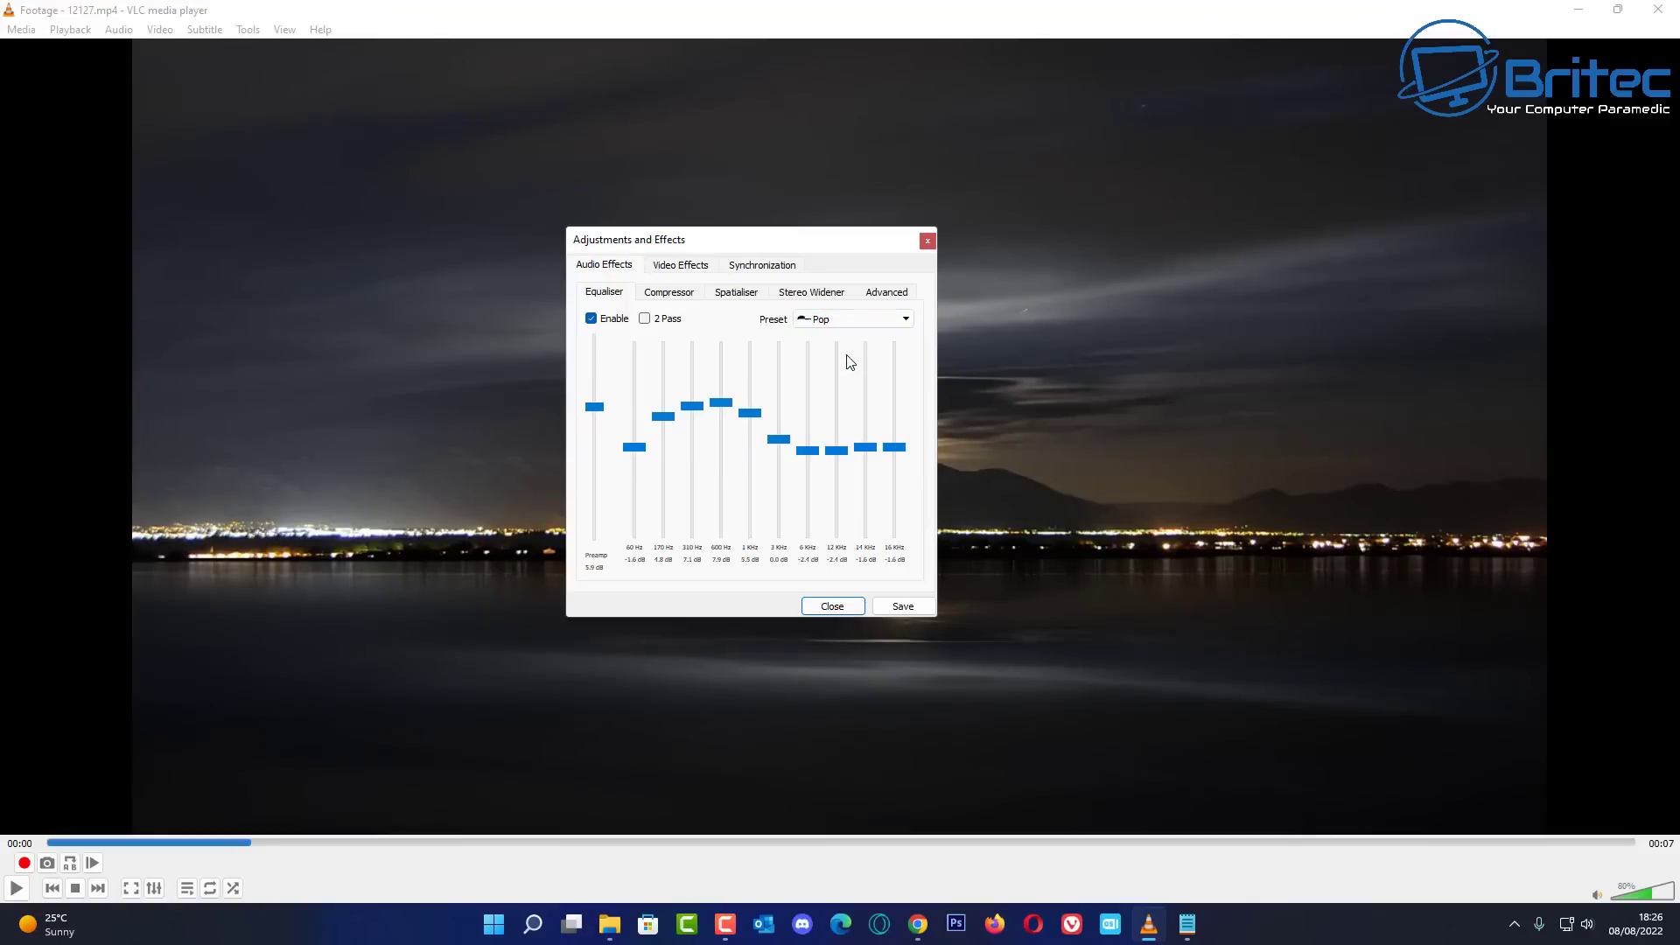
click(873, 323)
click(864, 346)
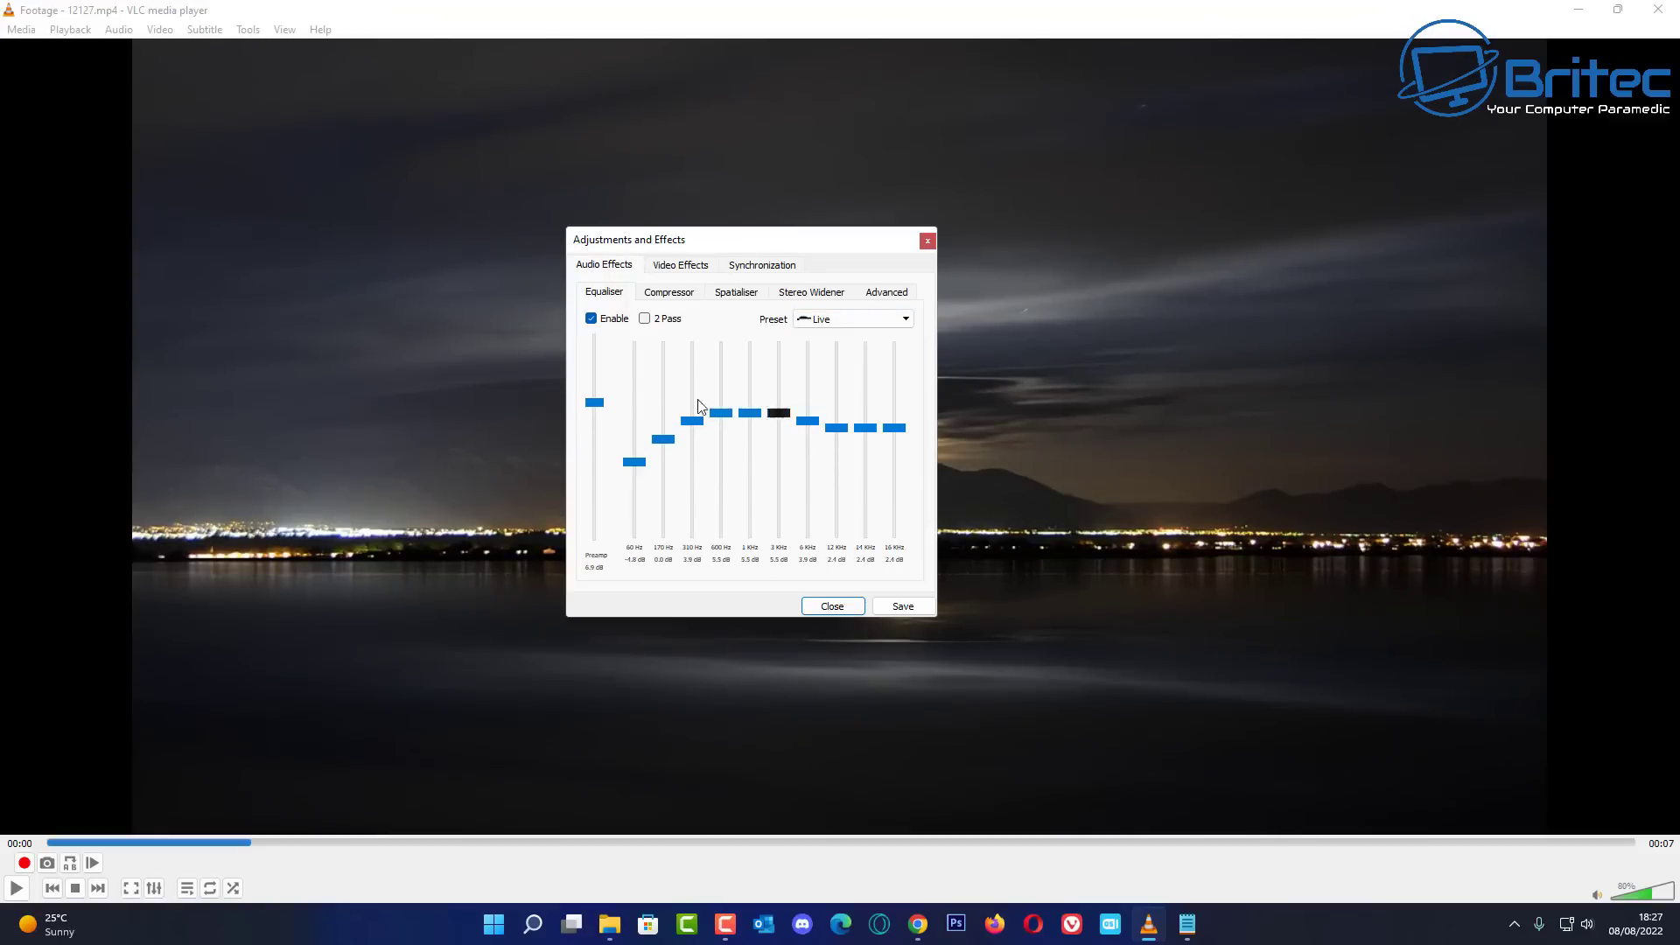
click(671, 293)
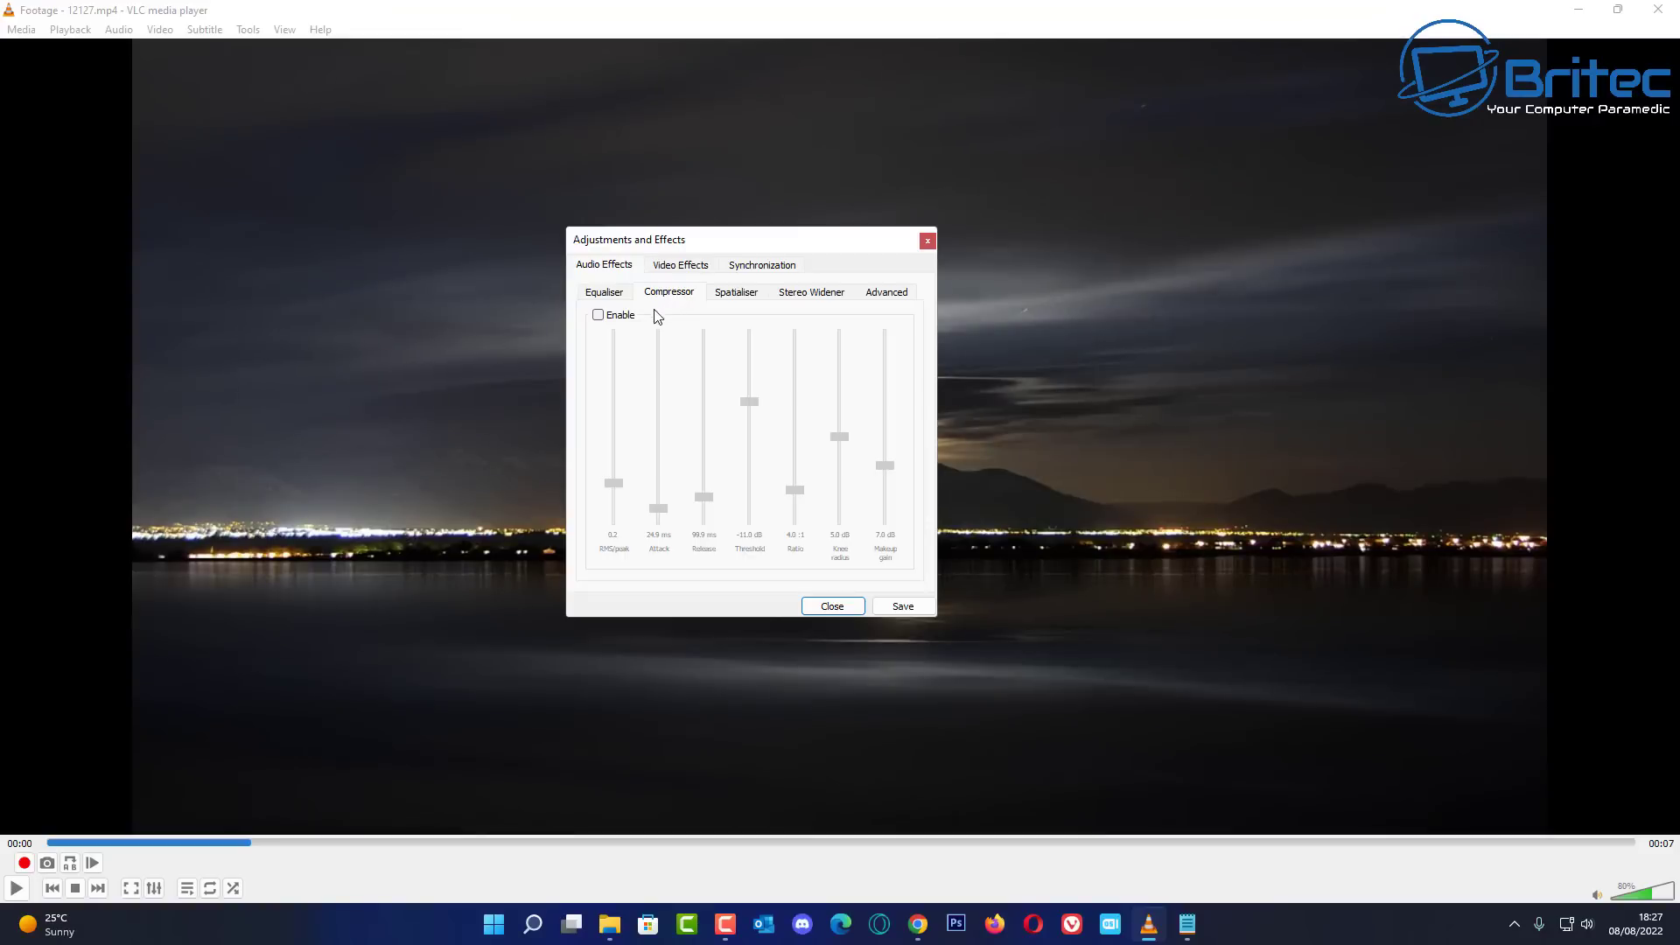
Step: Enable the Compressor, Spatialiser and Advanced pitch effects, close the dialog, and play the footage
click(598, 316)
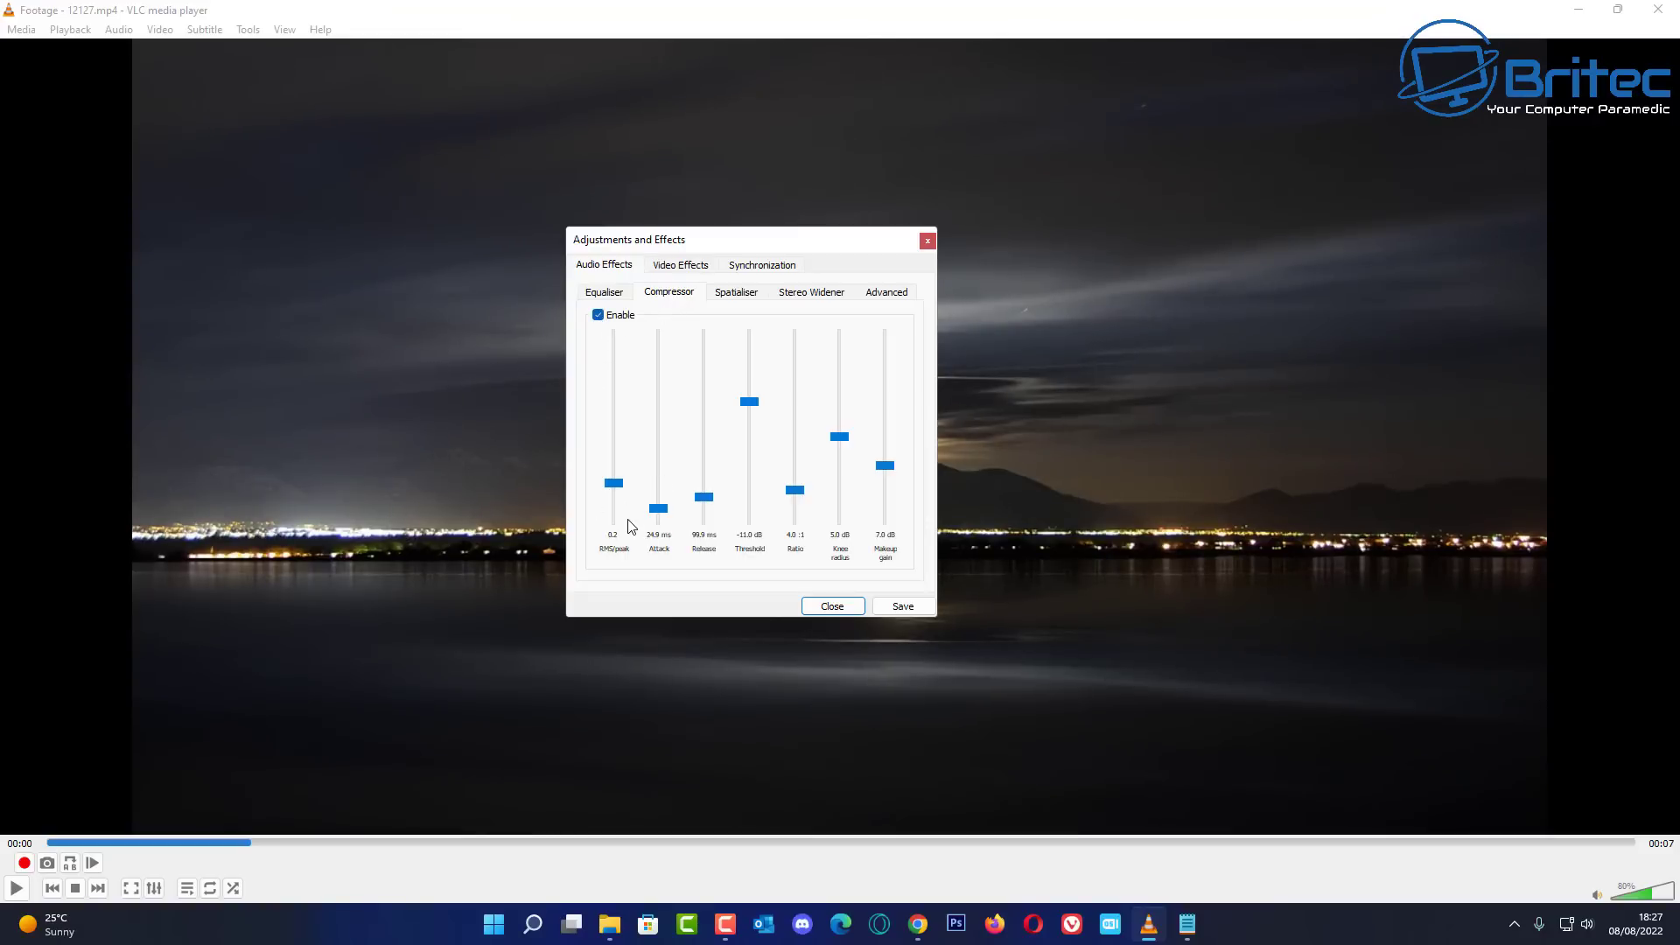
click(738, 295)
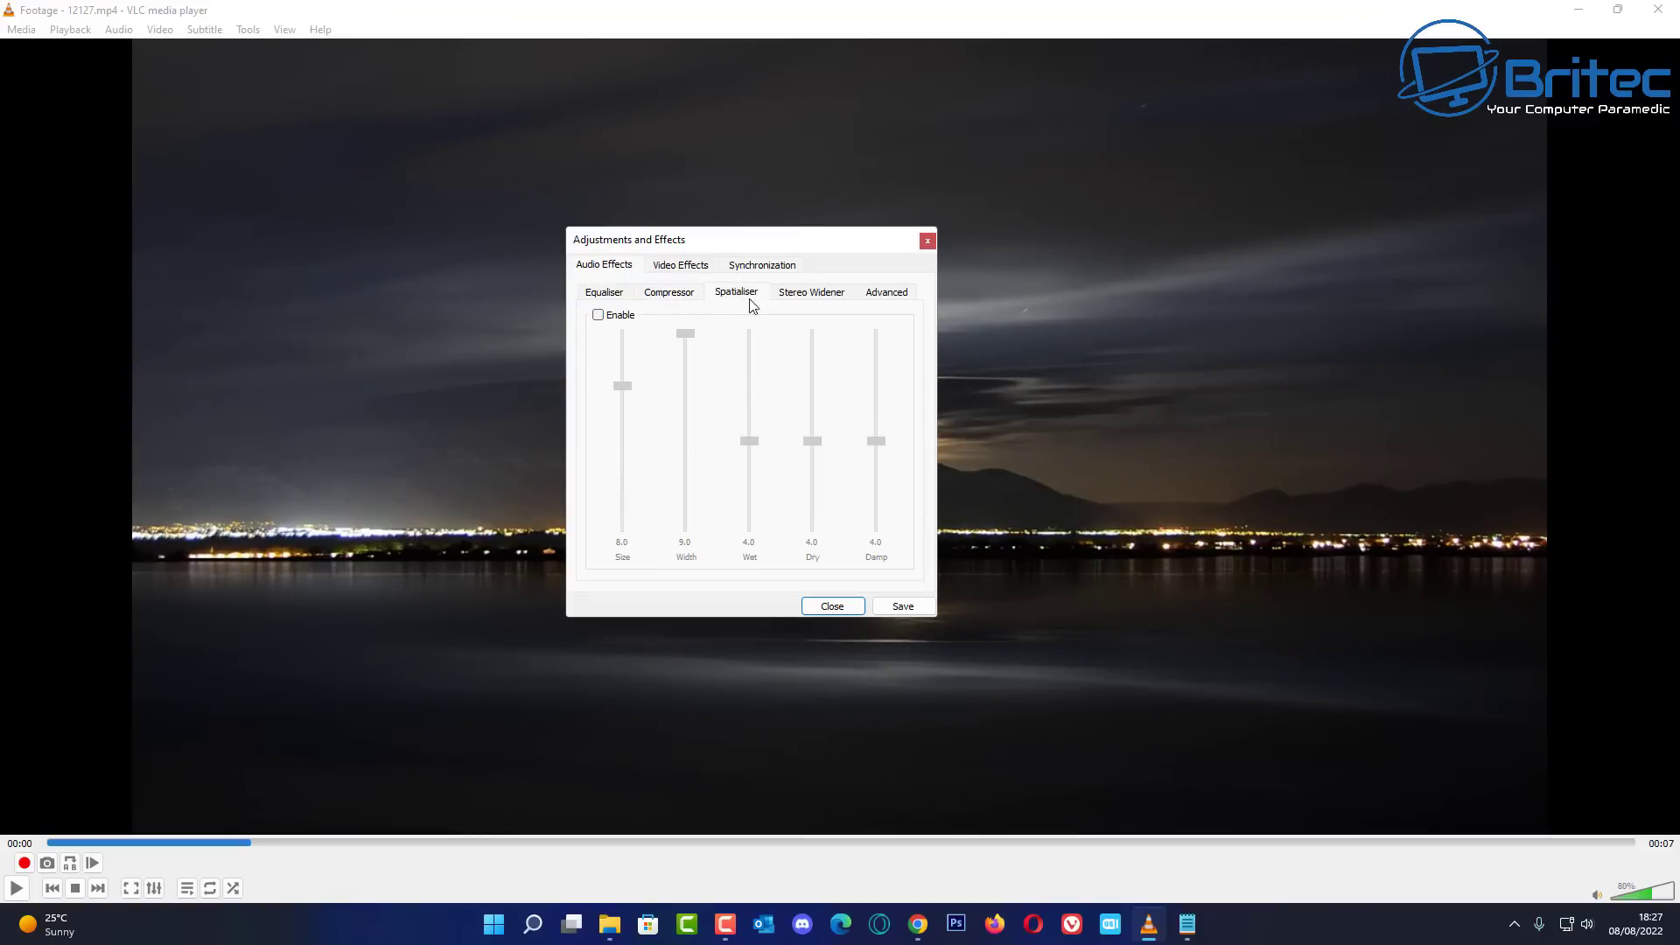
click(599, 316)
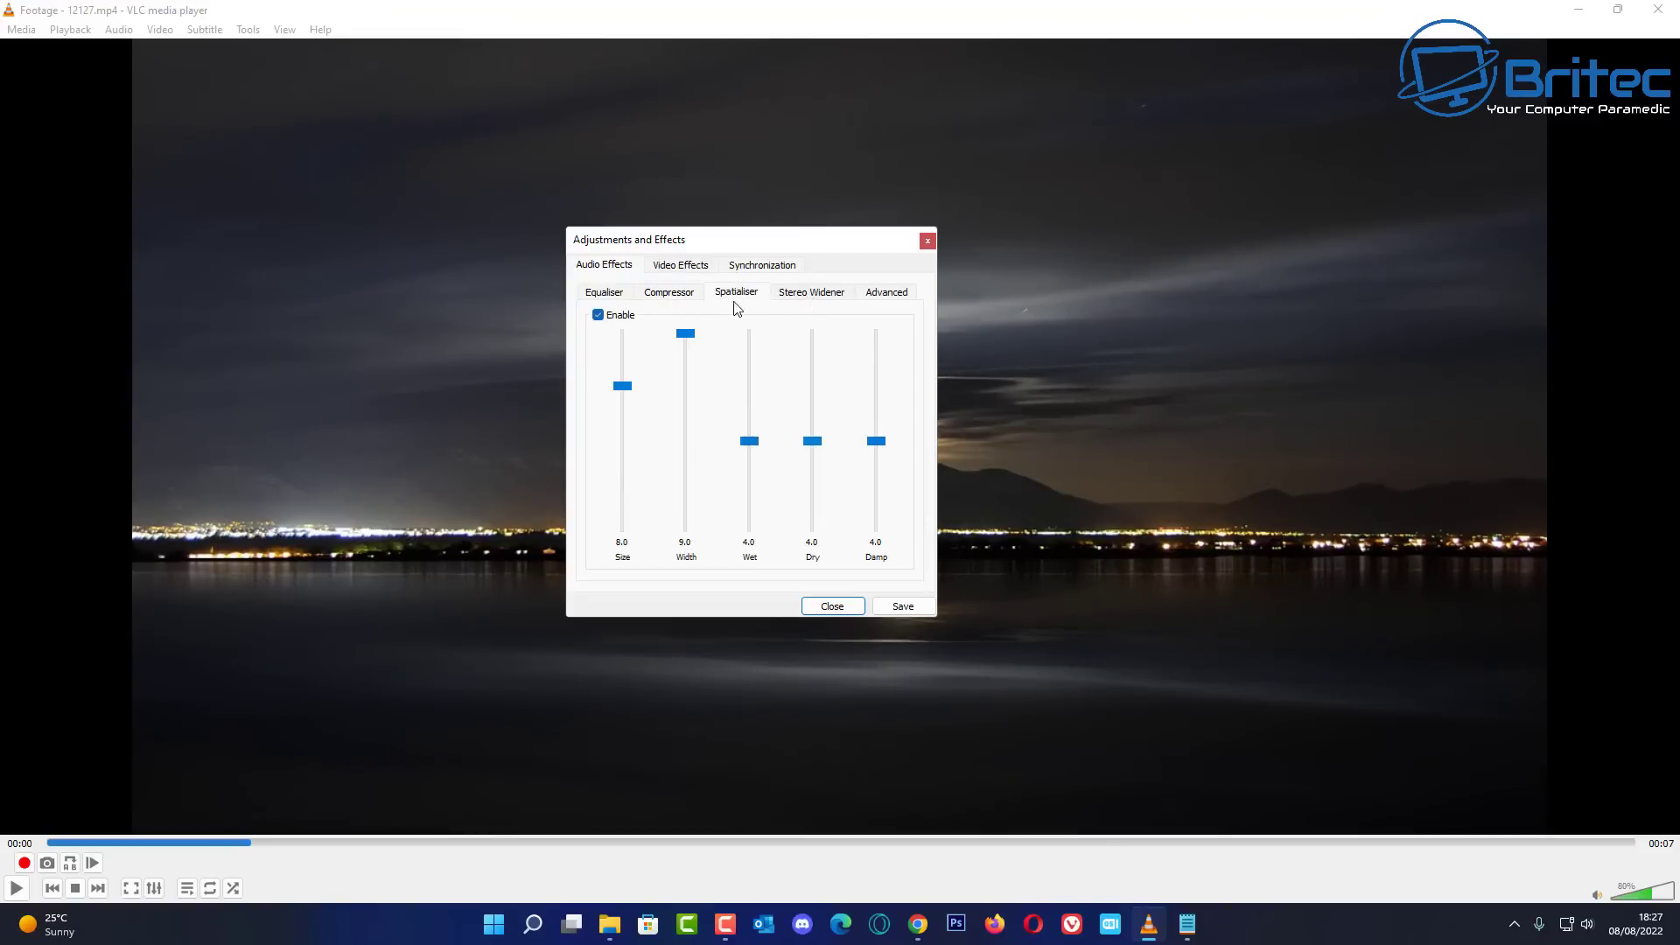
click(812, 294)
click(890, 294)
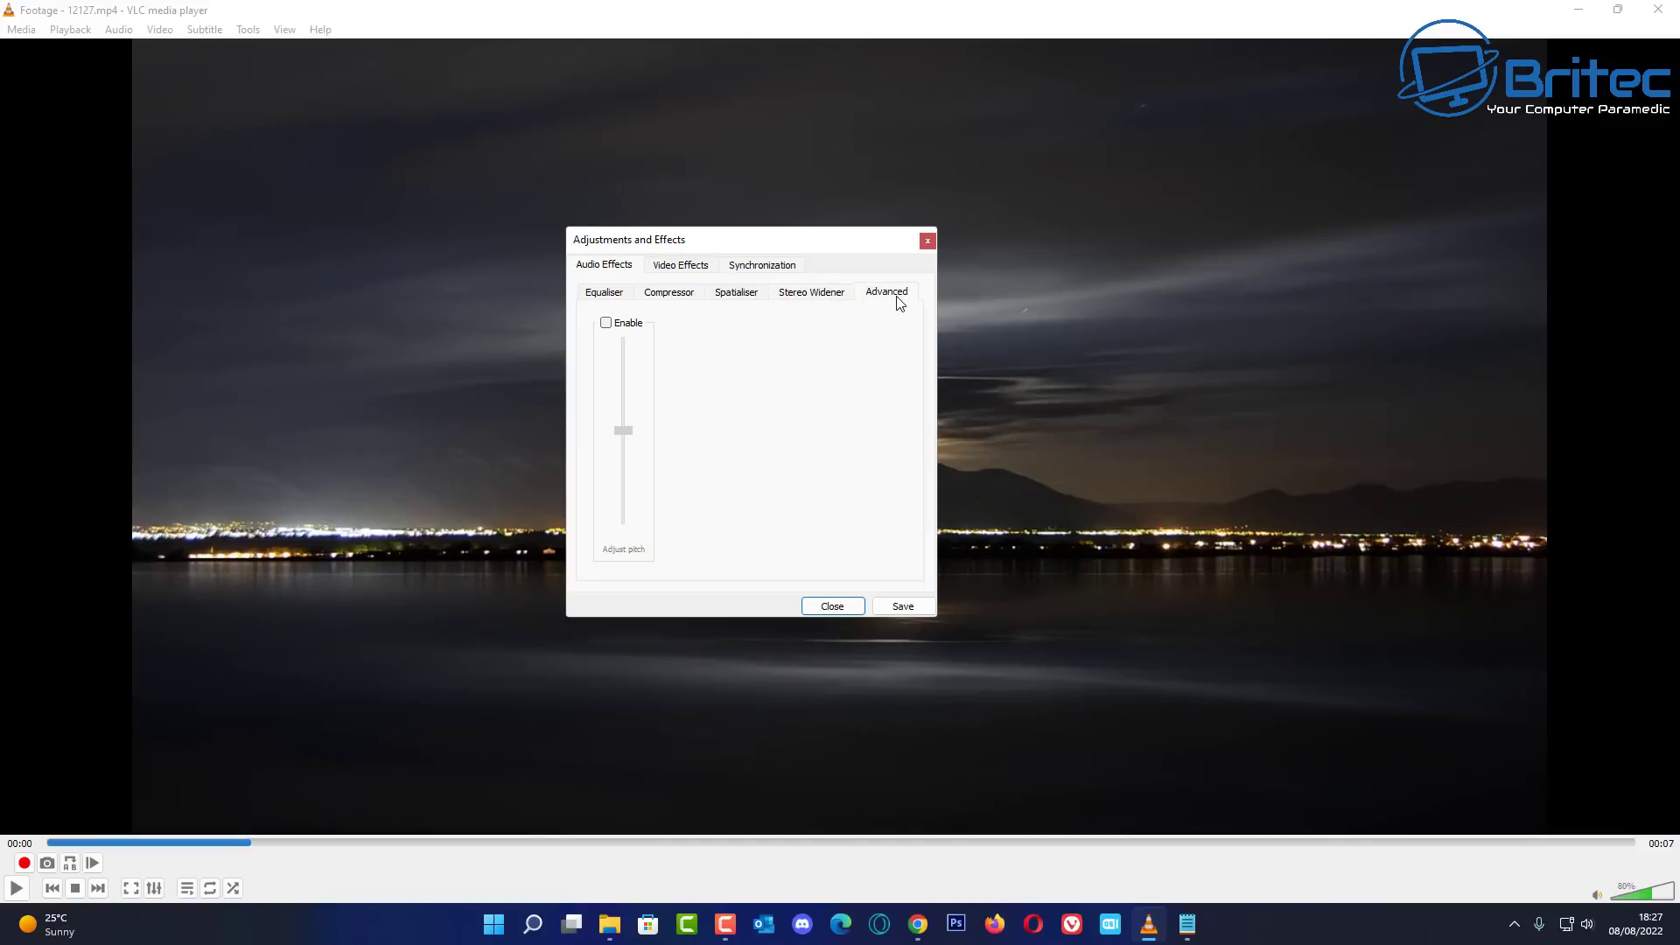
click(606, 323)
click(927, 241)
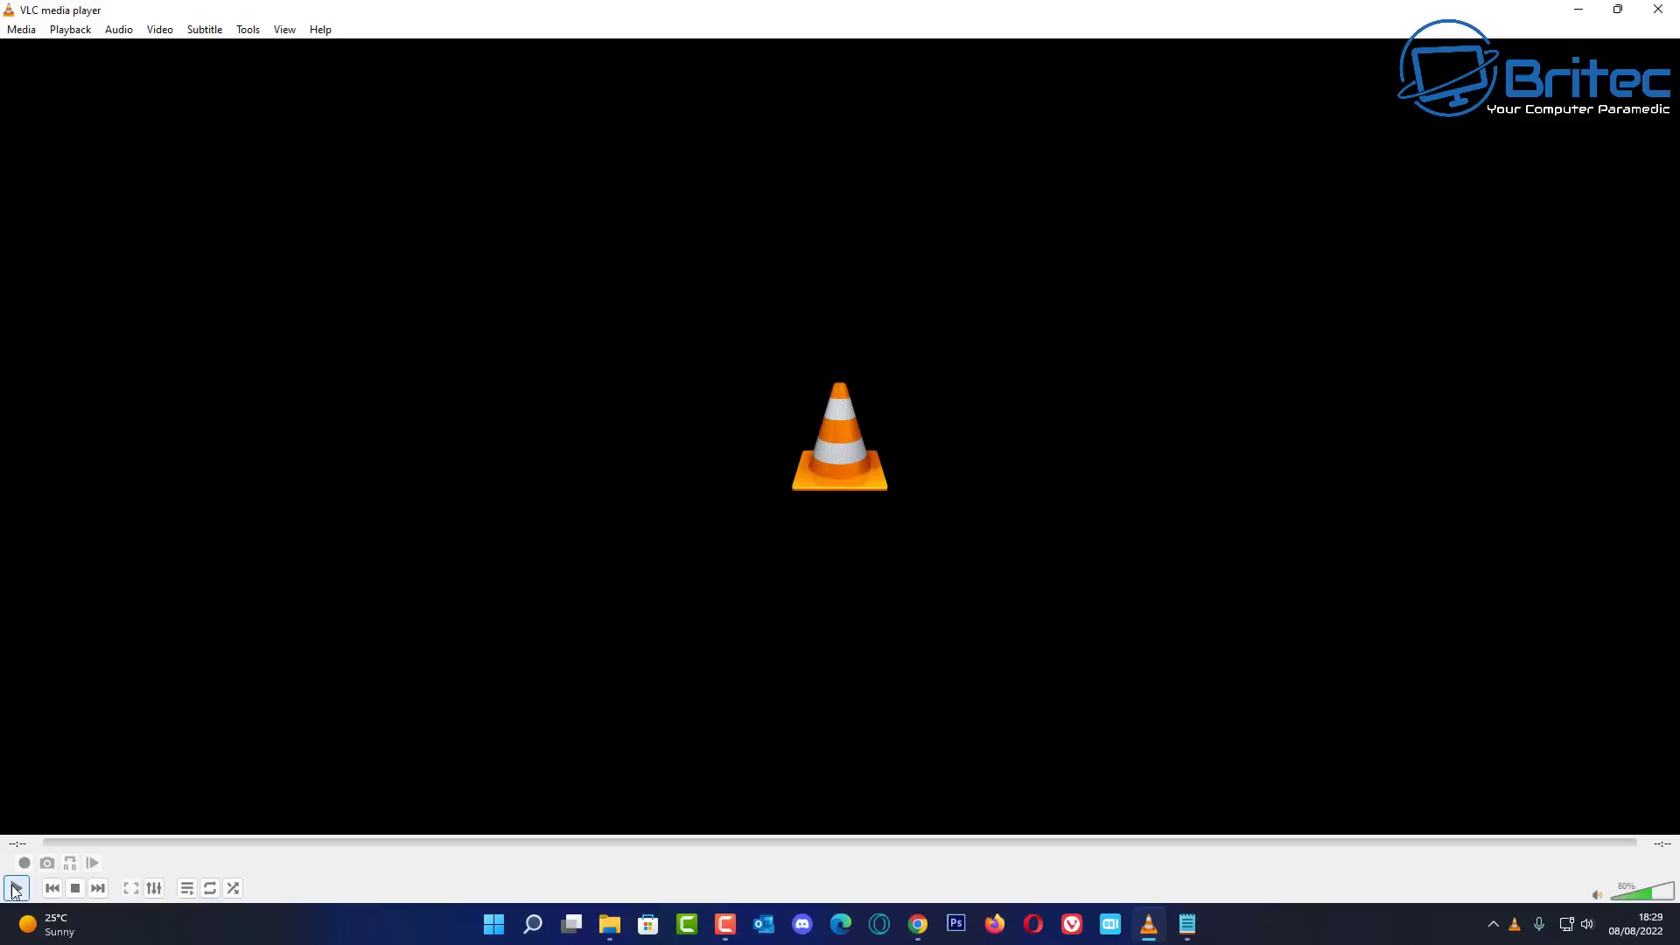
click(15, 887)
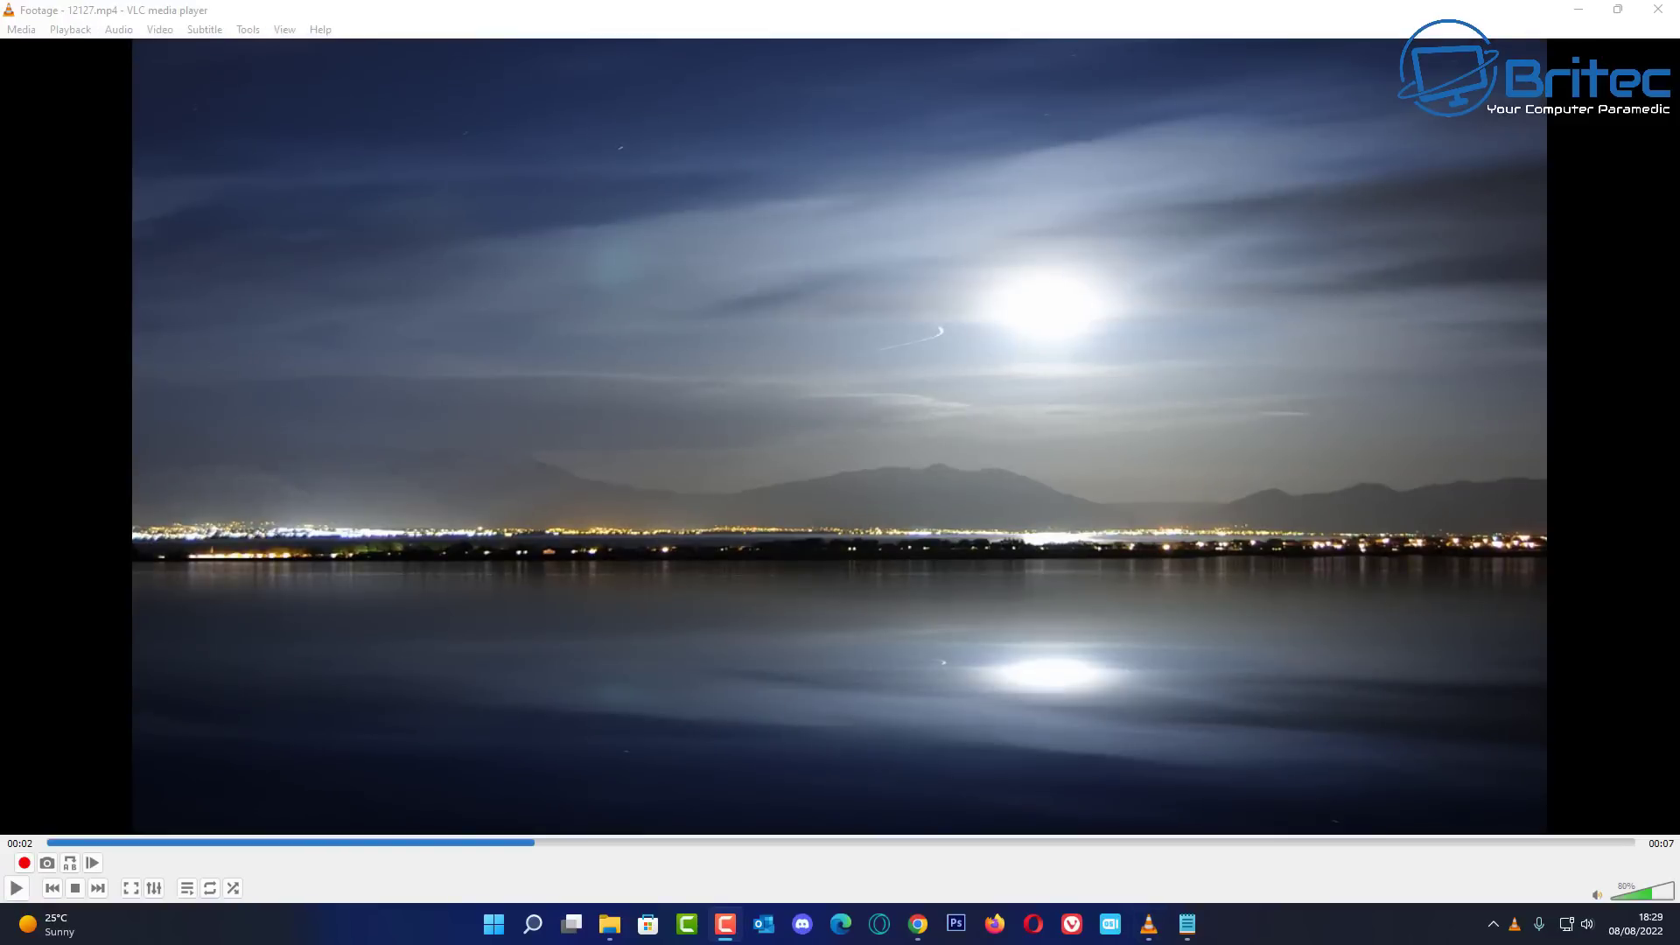
Step: In Effects and Filters, go to Video Effects > Overlay and tick Add logo
click(244, 32)
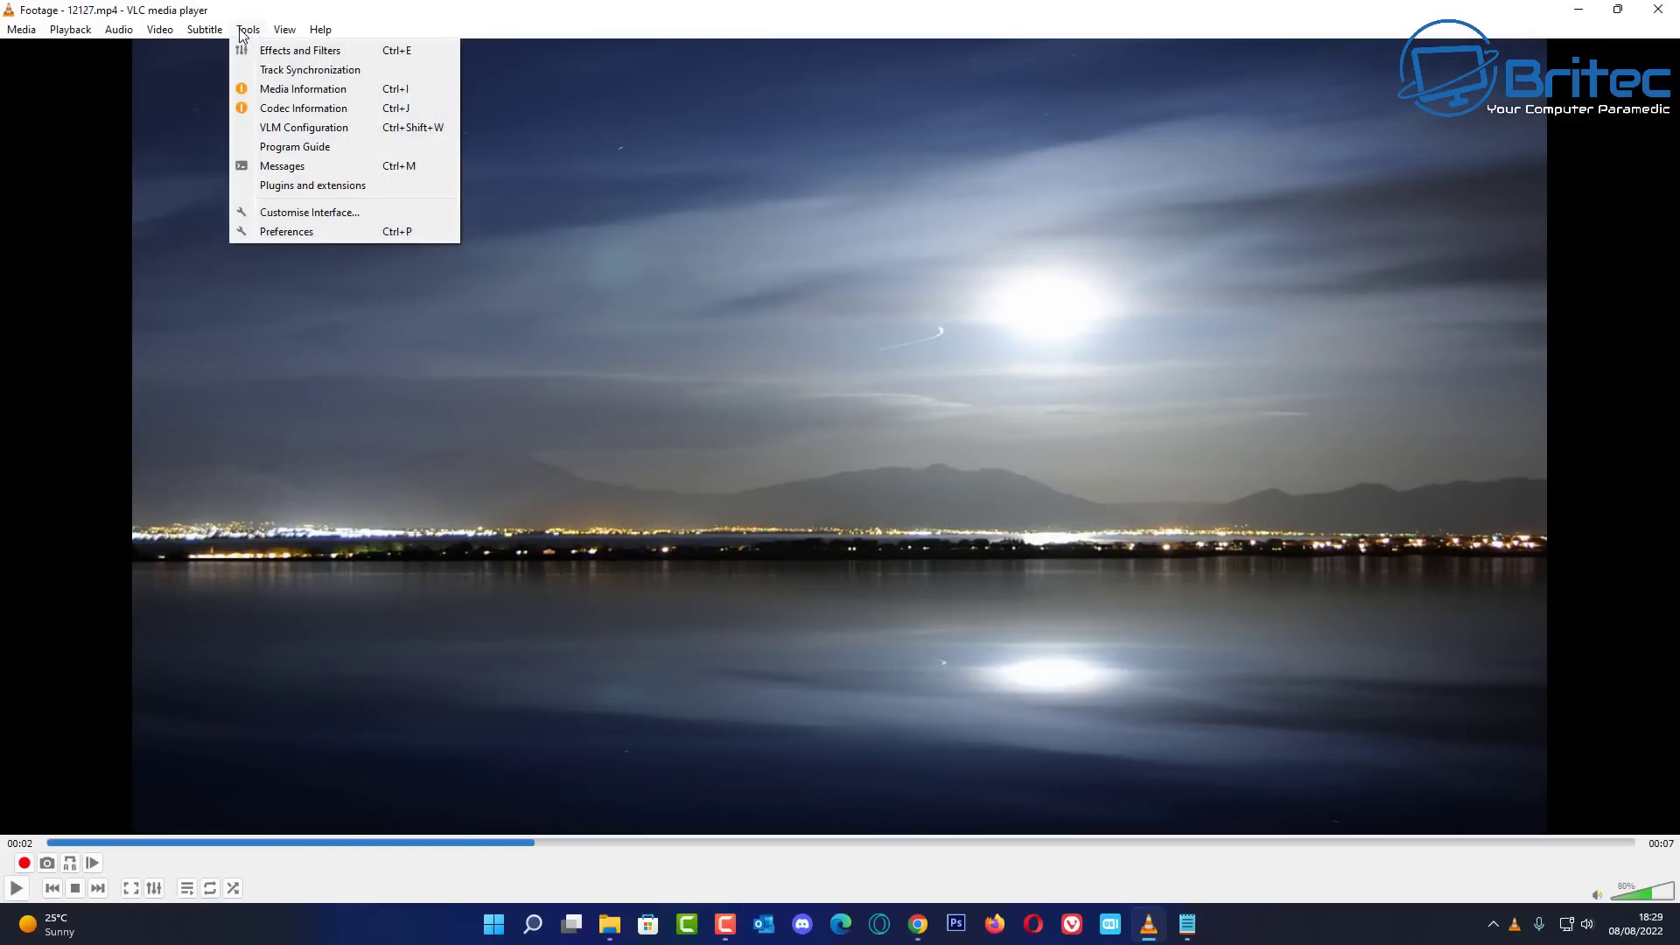
click(286, 50)
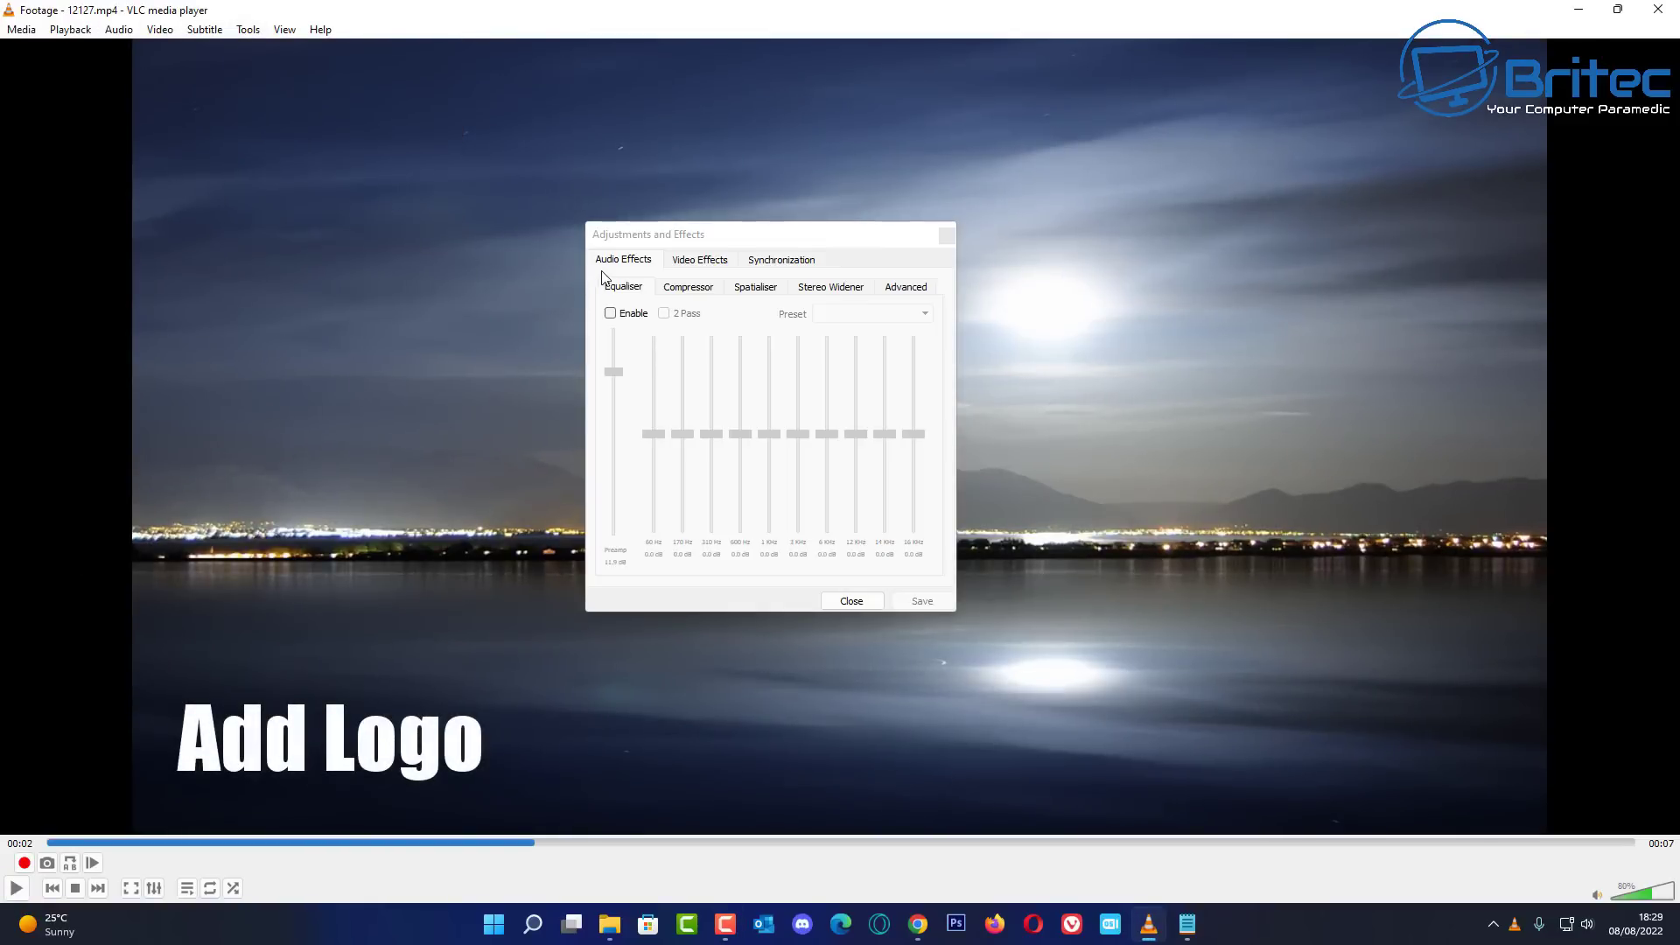
click(700, 262)
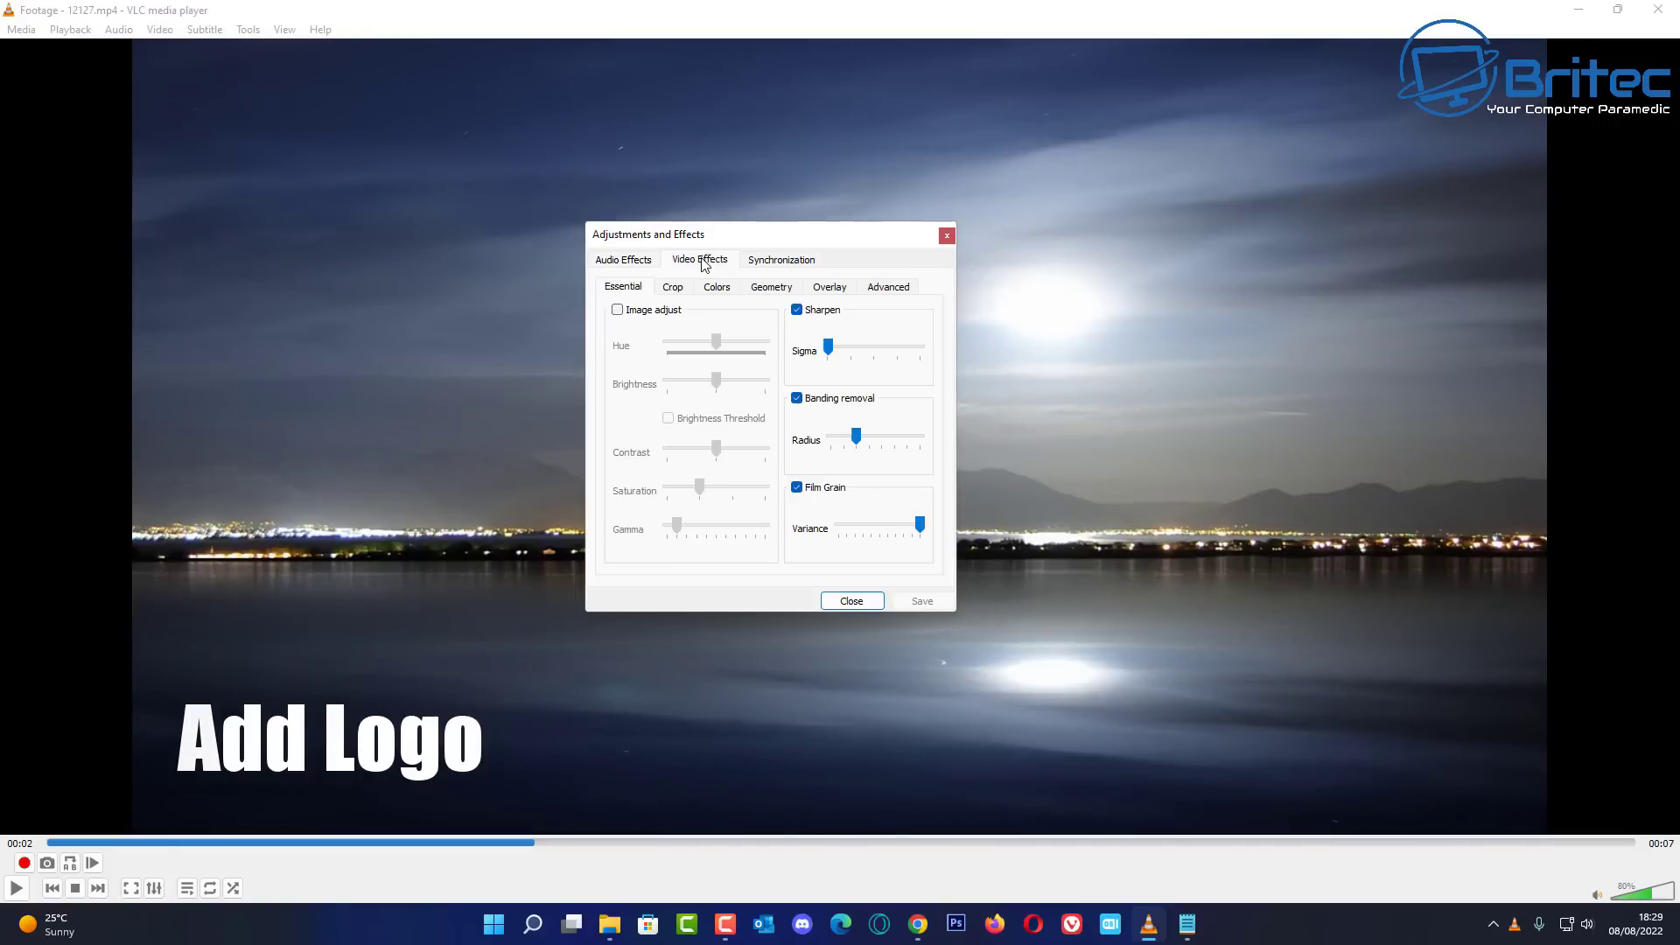
click(830, 289)
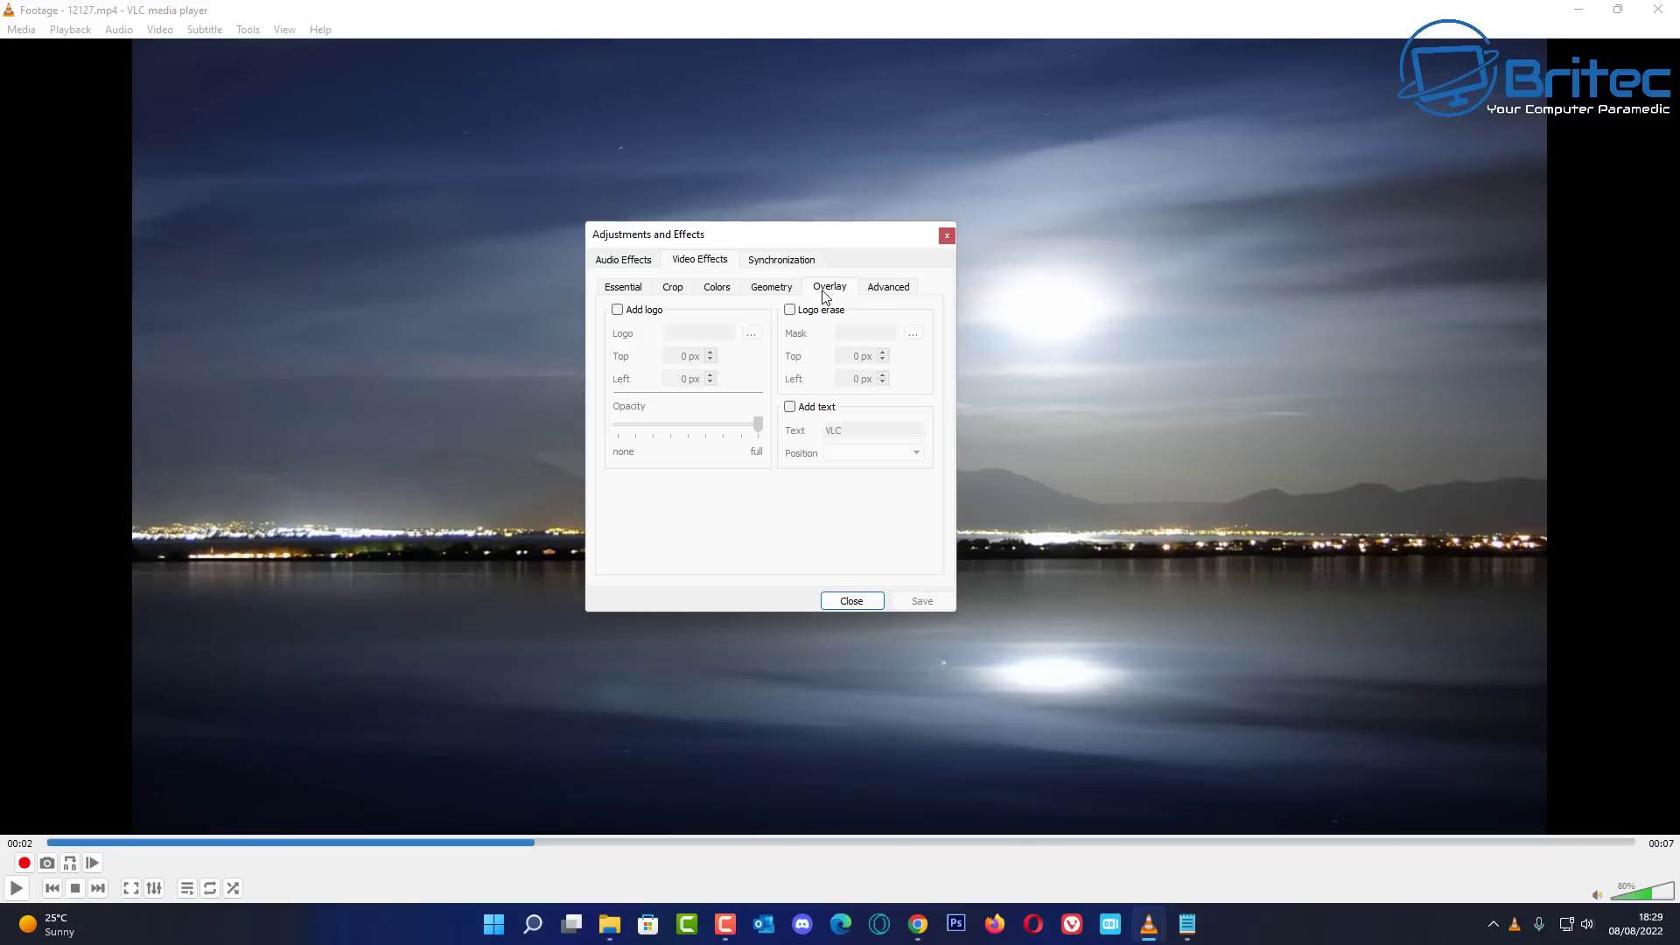
click(617, 311)
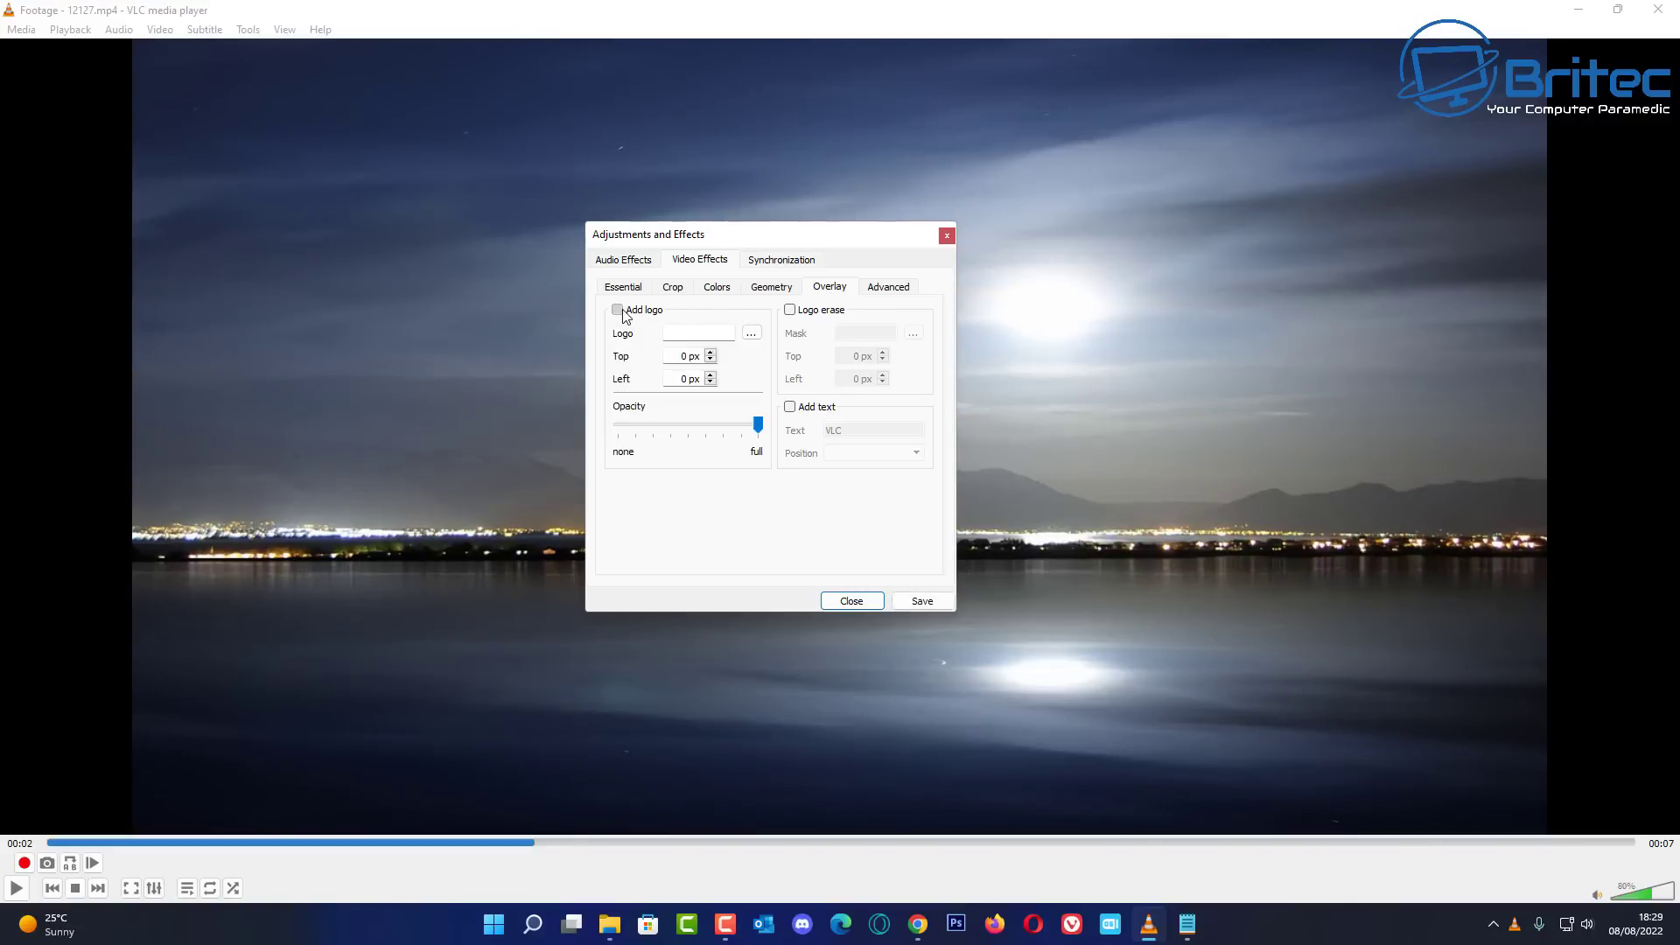
Step: Choose Britec_YCP_2.png from Videos\MY YOUTUBE STUFF as the logo image
click(752, 333)
drag(956, 286, 798, 207)
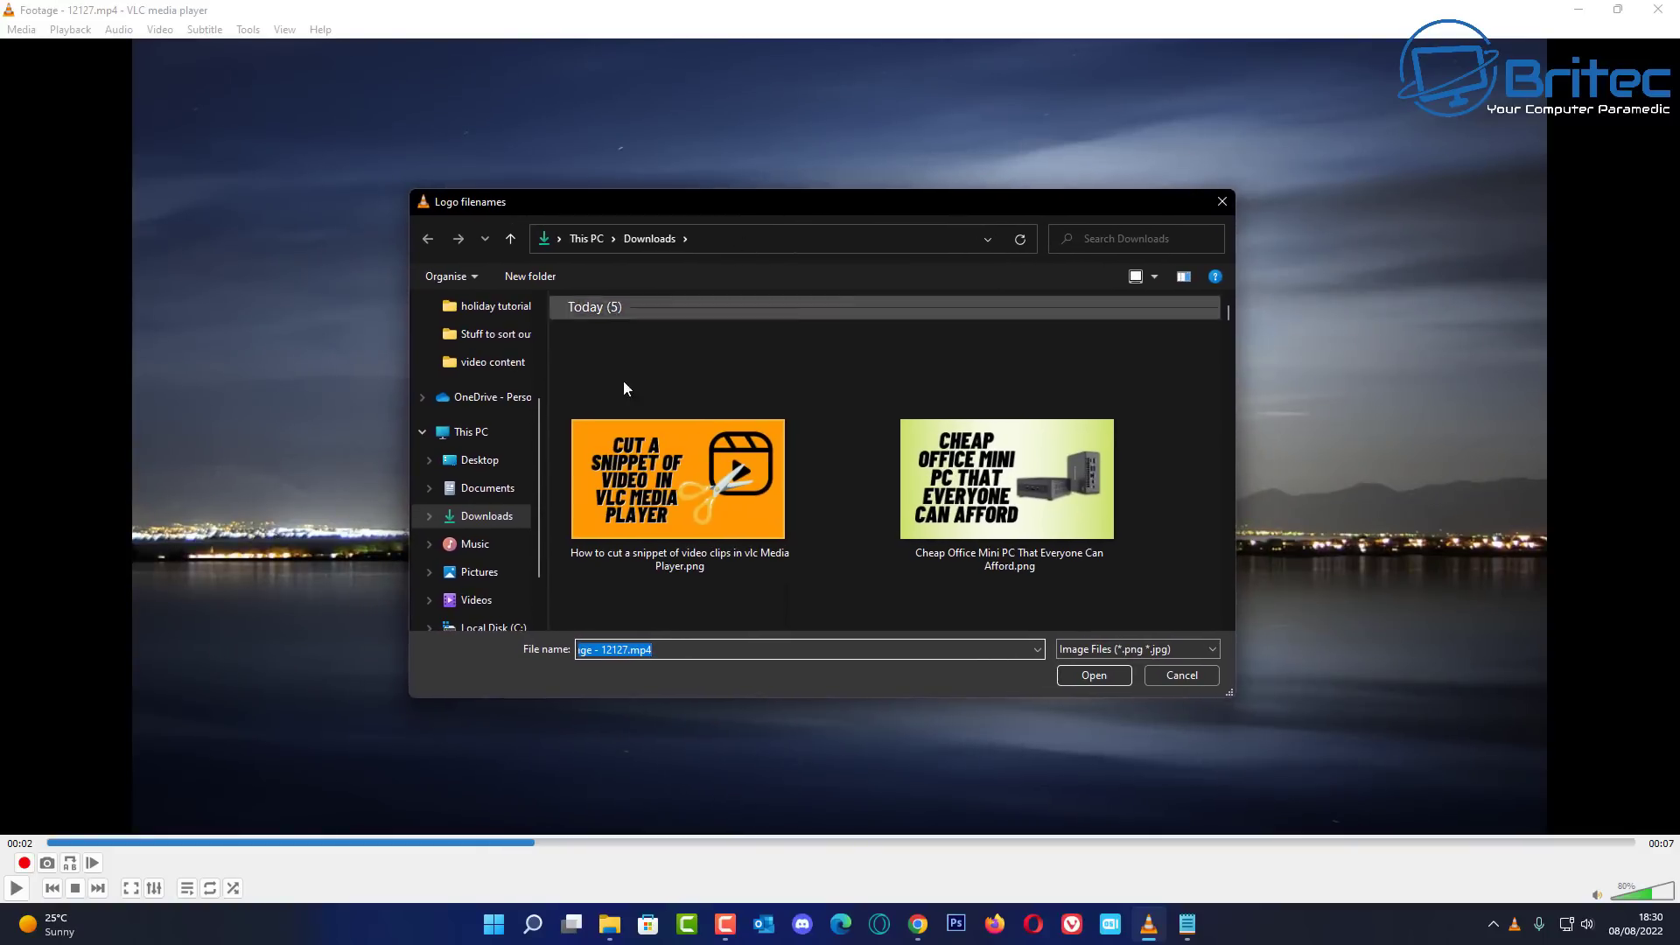
click(471, 601)
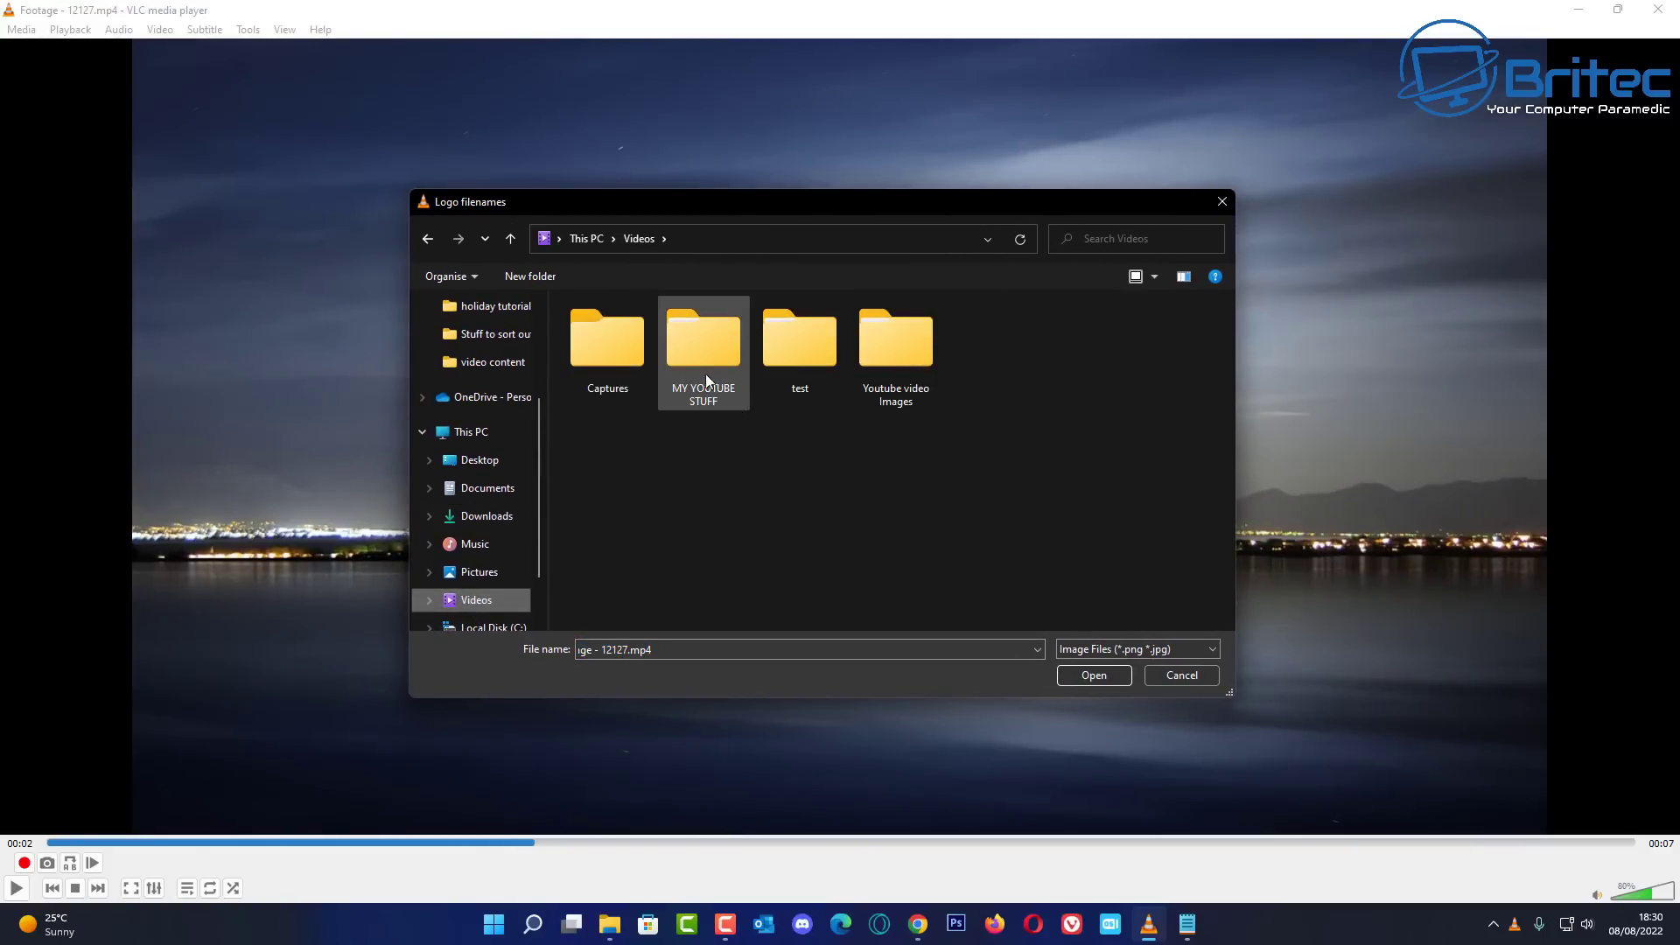
double_click(740, 408)
scroll(865, 516, down, 1)
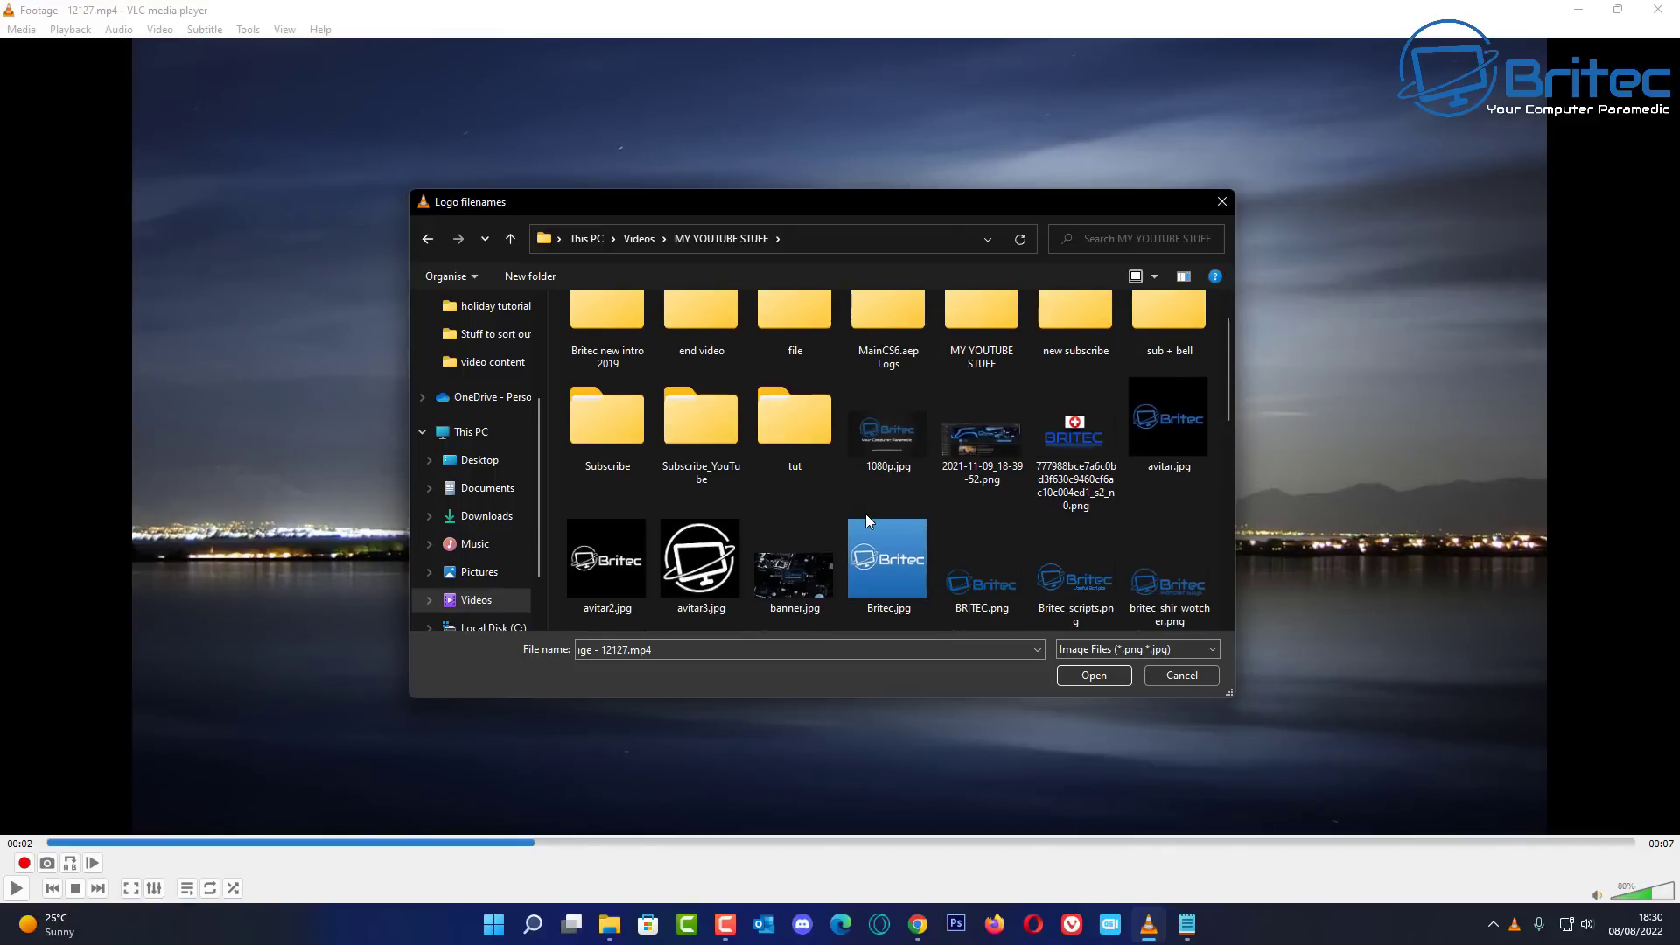
scroll(868, 522, down, 3)
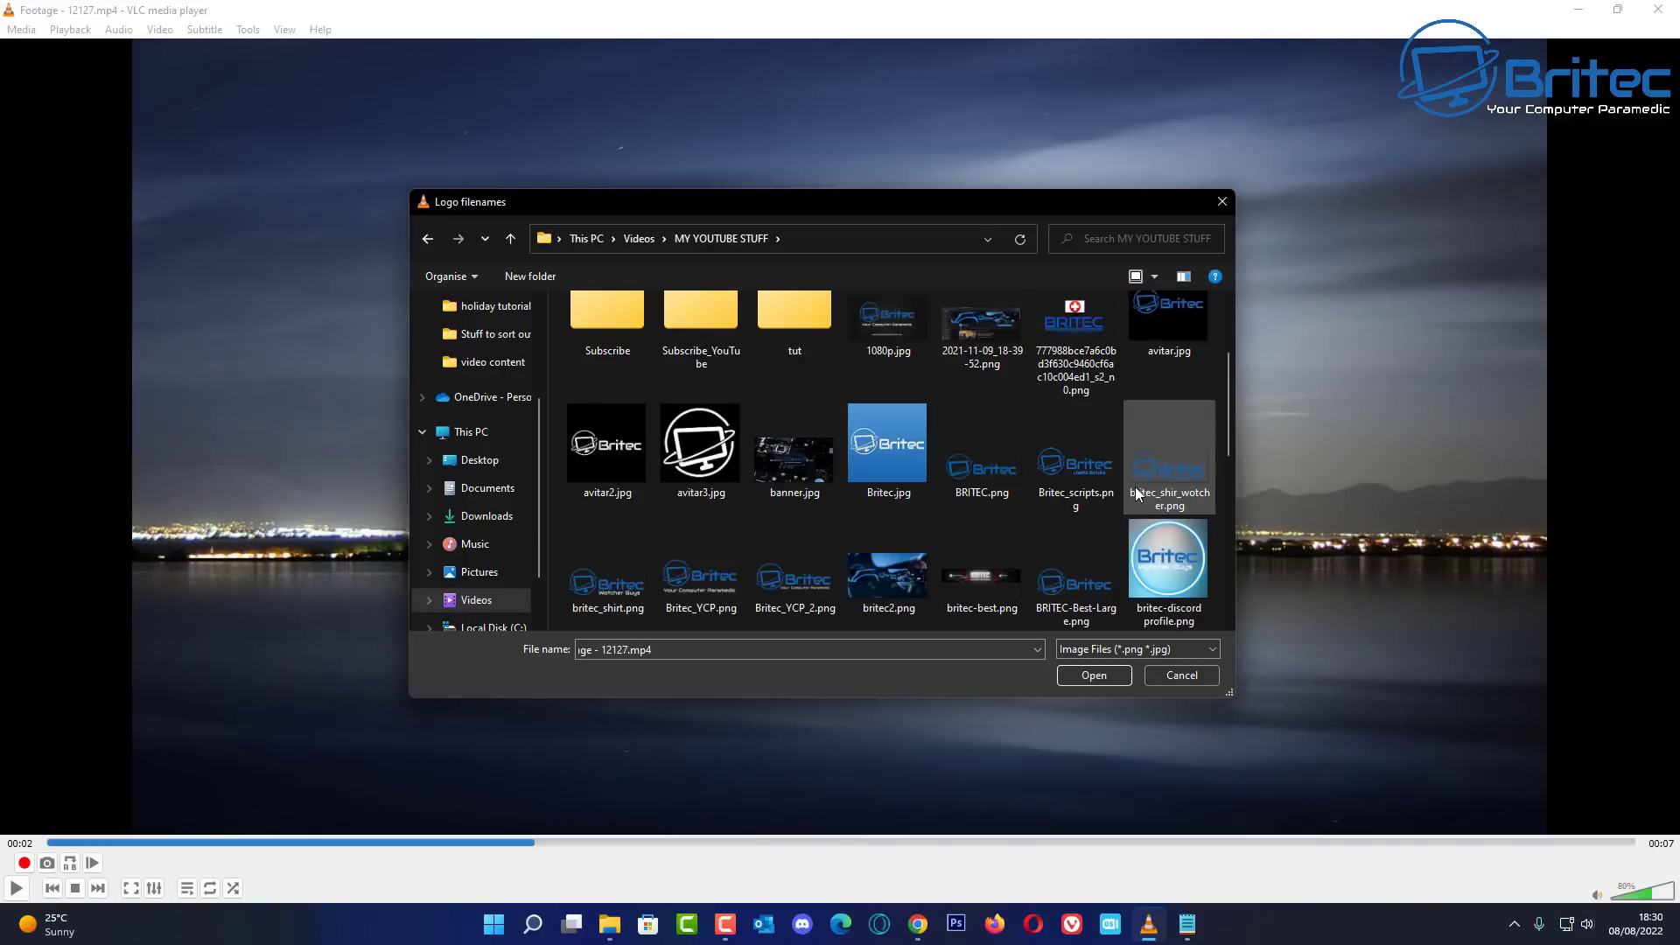
click(1104, 672)
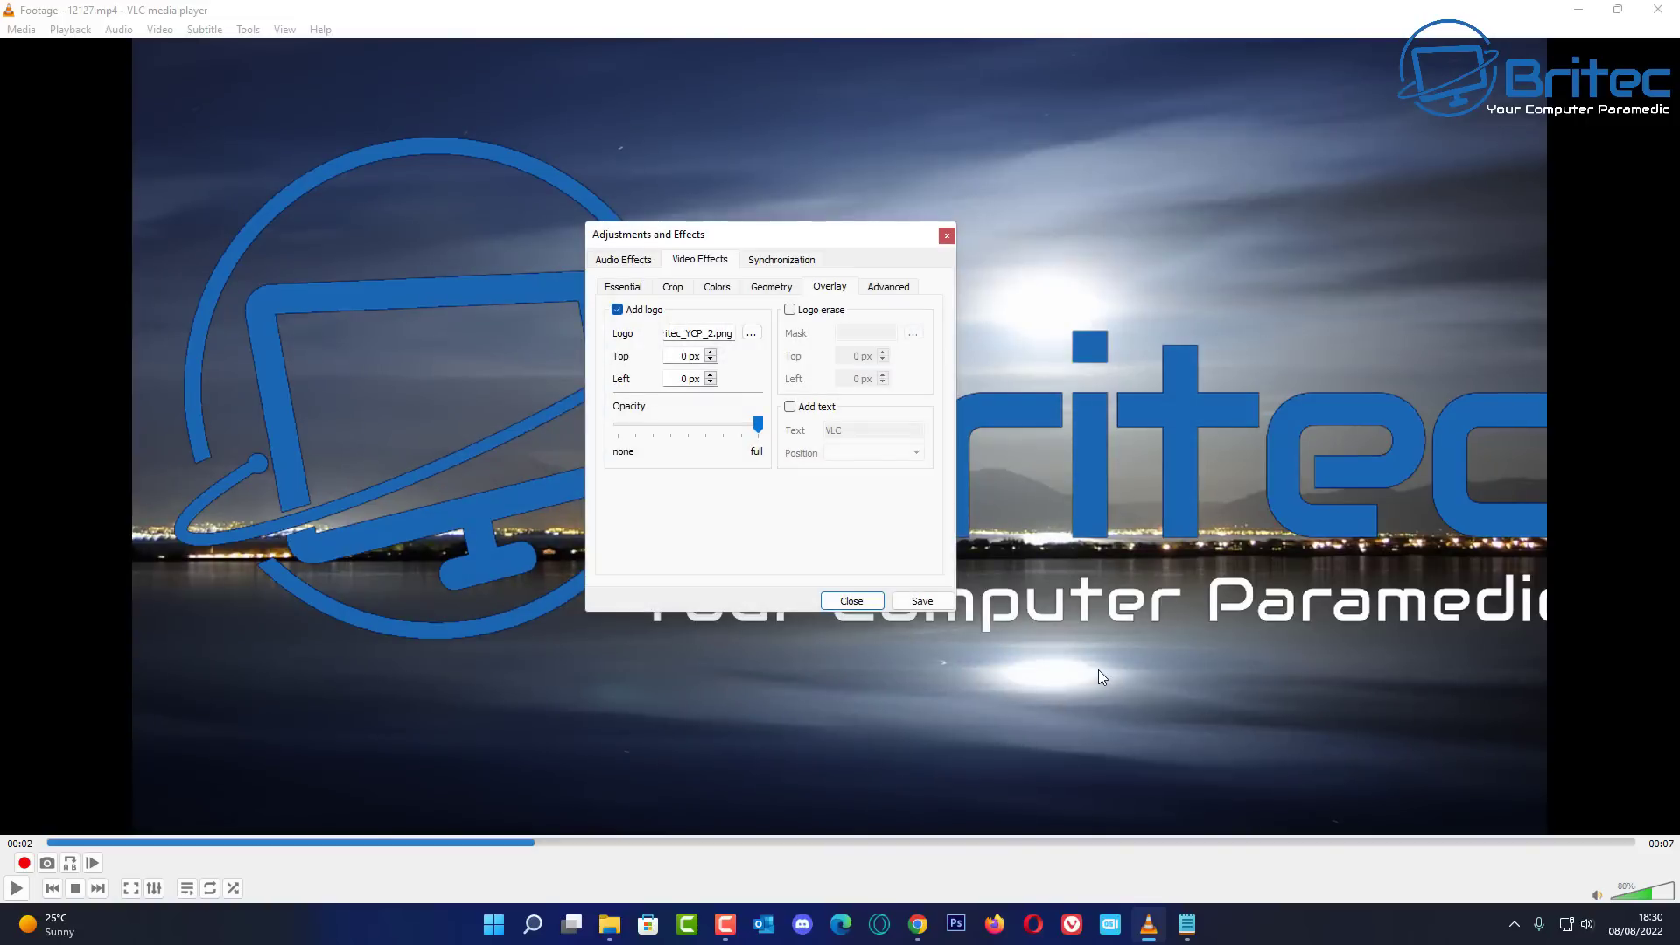
Step: Drag the logo Opacity slider down so the Britec logo becomes a faint watermark
click(1108, 423)
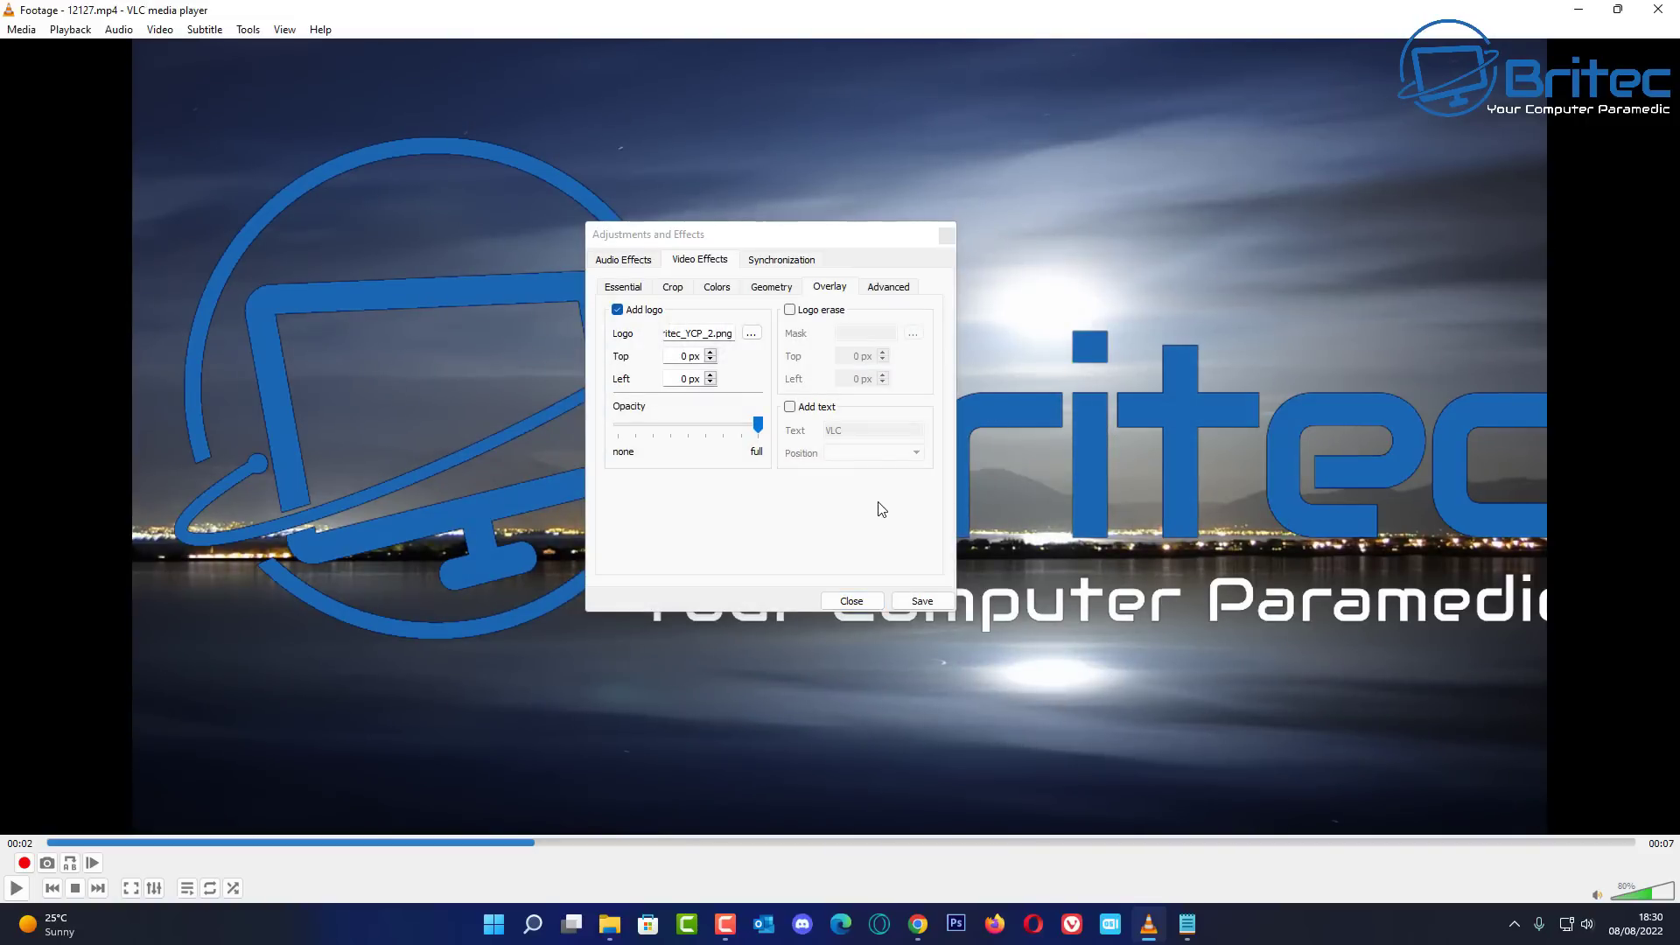
drag(757, 427, 644, 431)
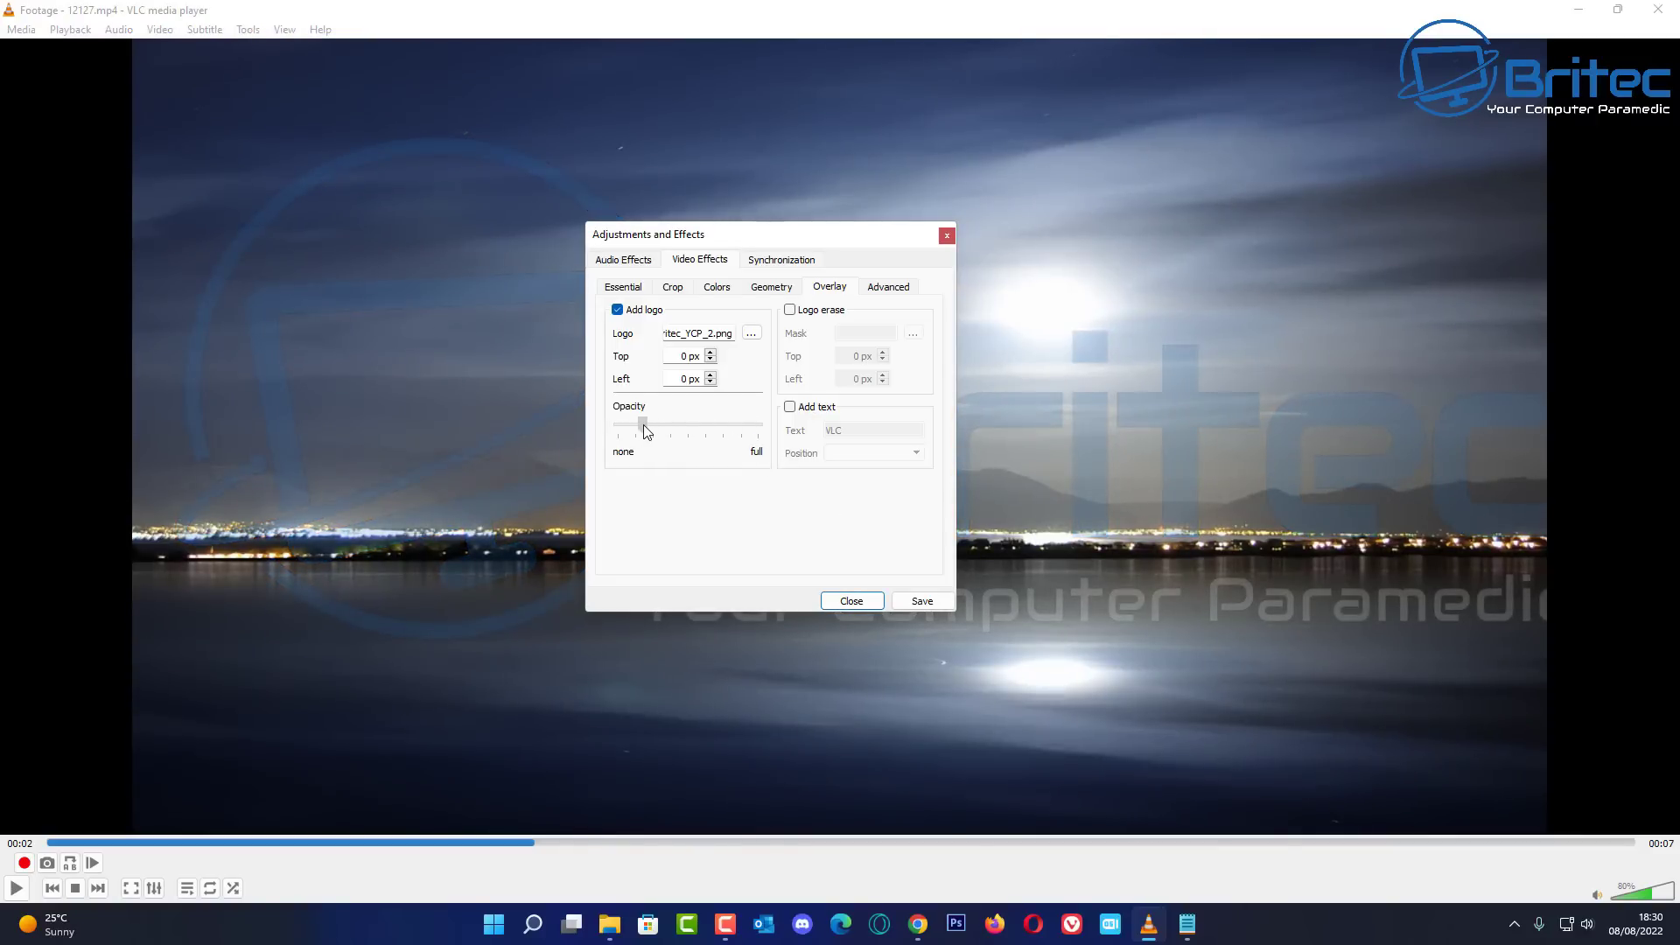
click(643, 426)
key(F10)
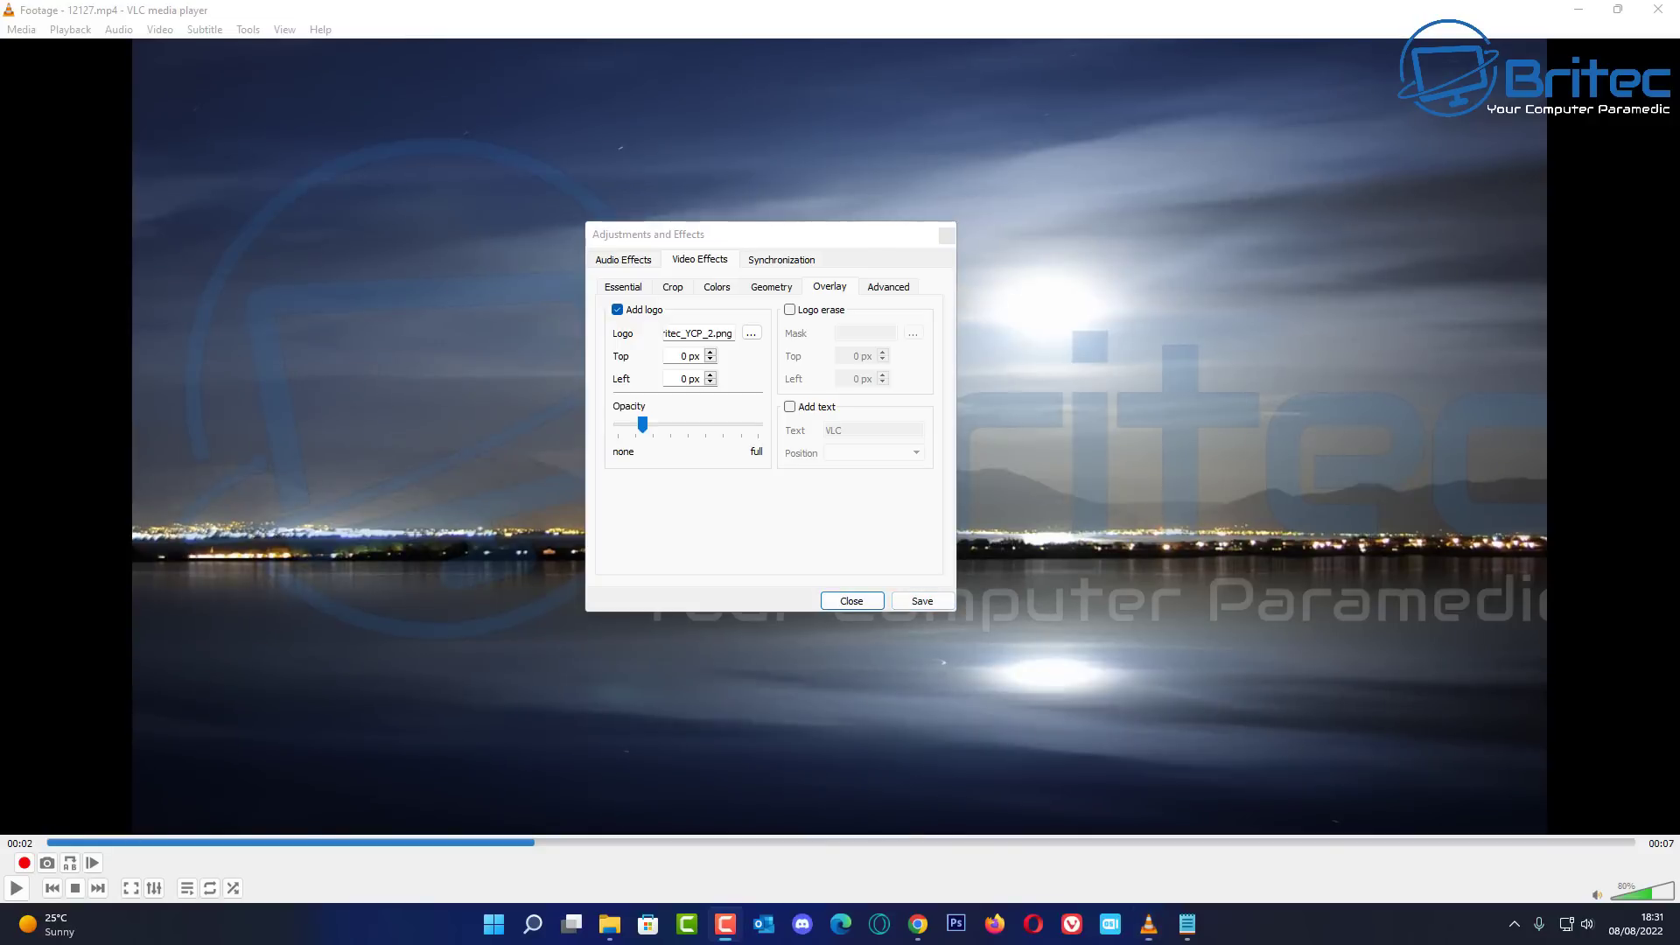
Step: Switch the logo to britec-test.png from MY YOUTUBE STUFF and raise its opacity slightly
click(751, 333)
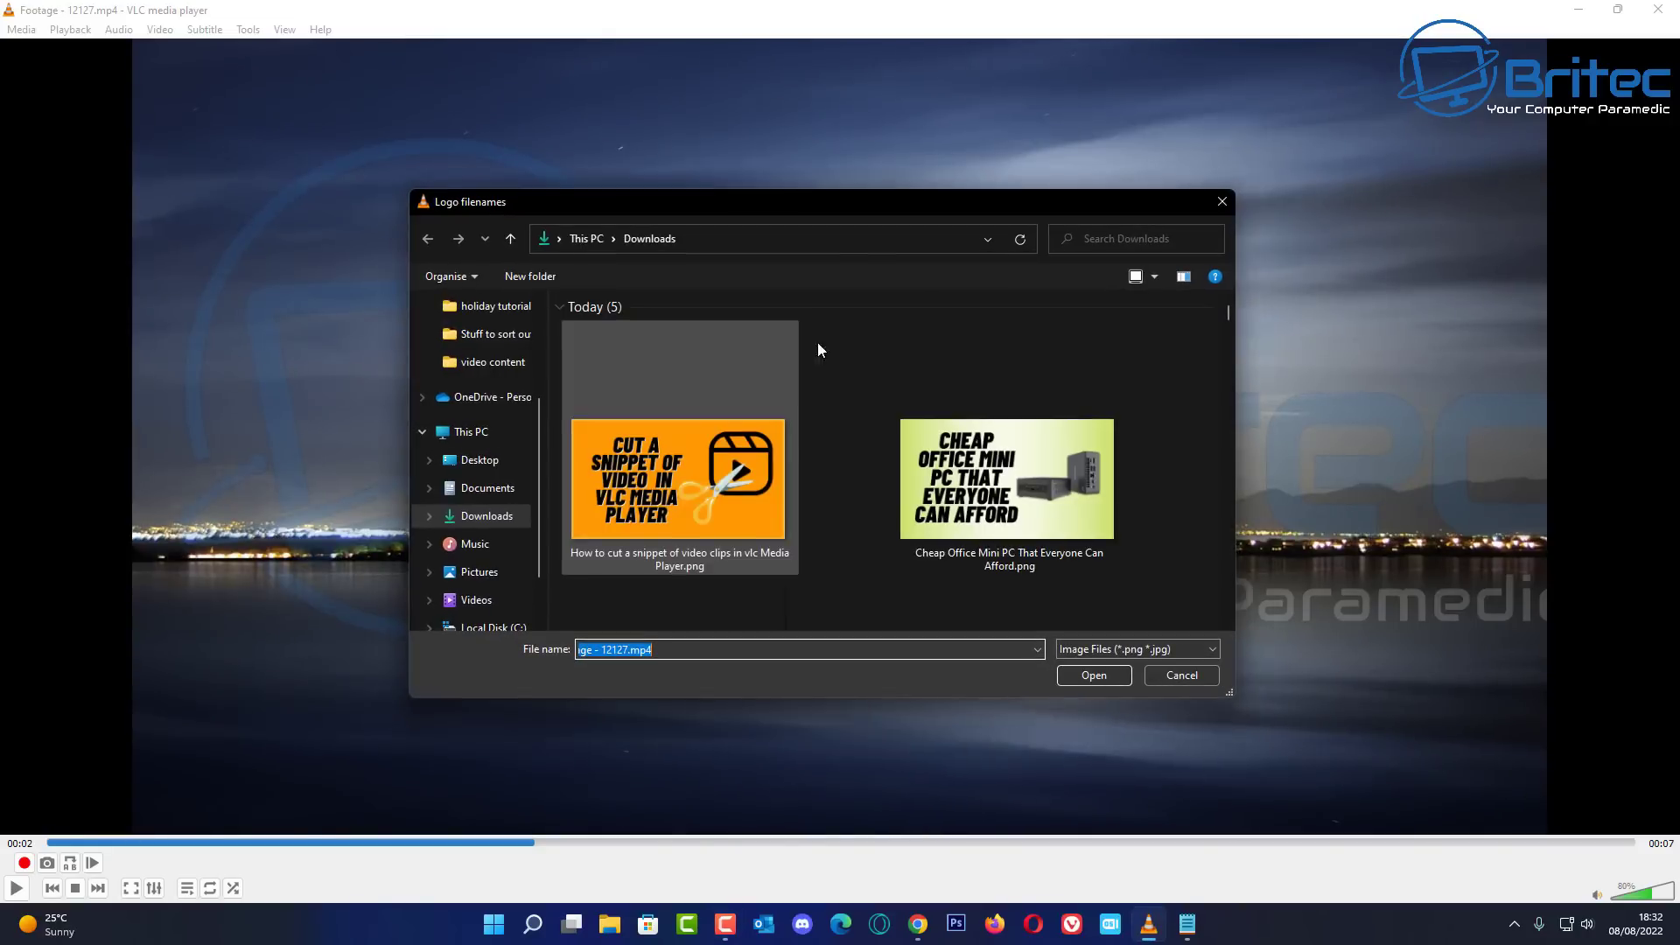
click(479, 602)
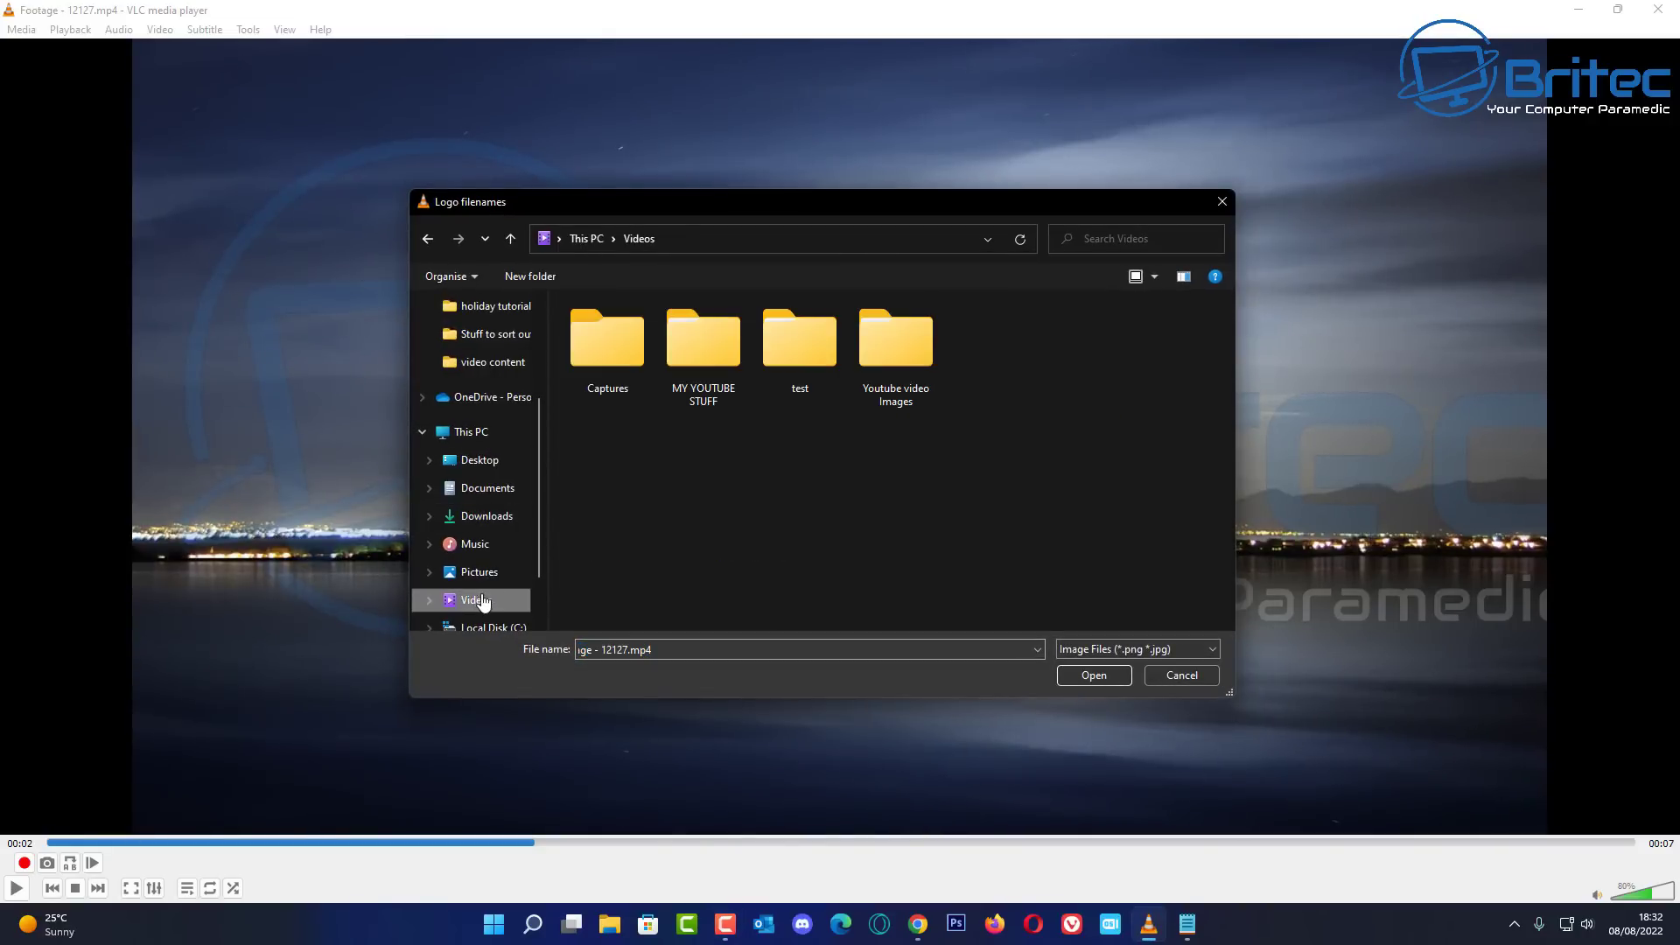
double_click(710, 355)
scroll(1115, 485, down, 5)
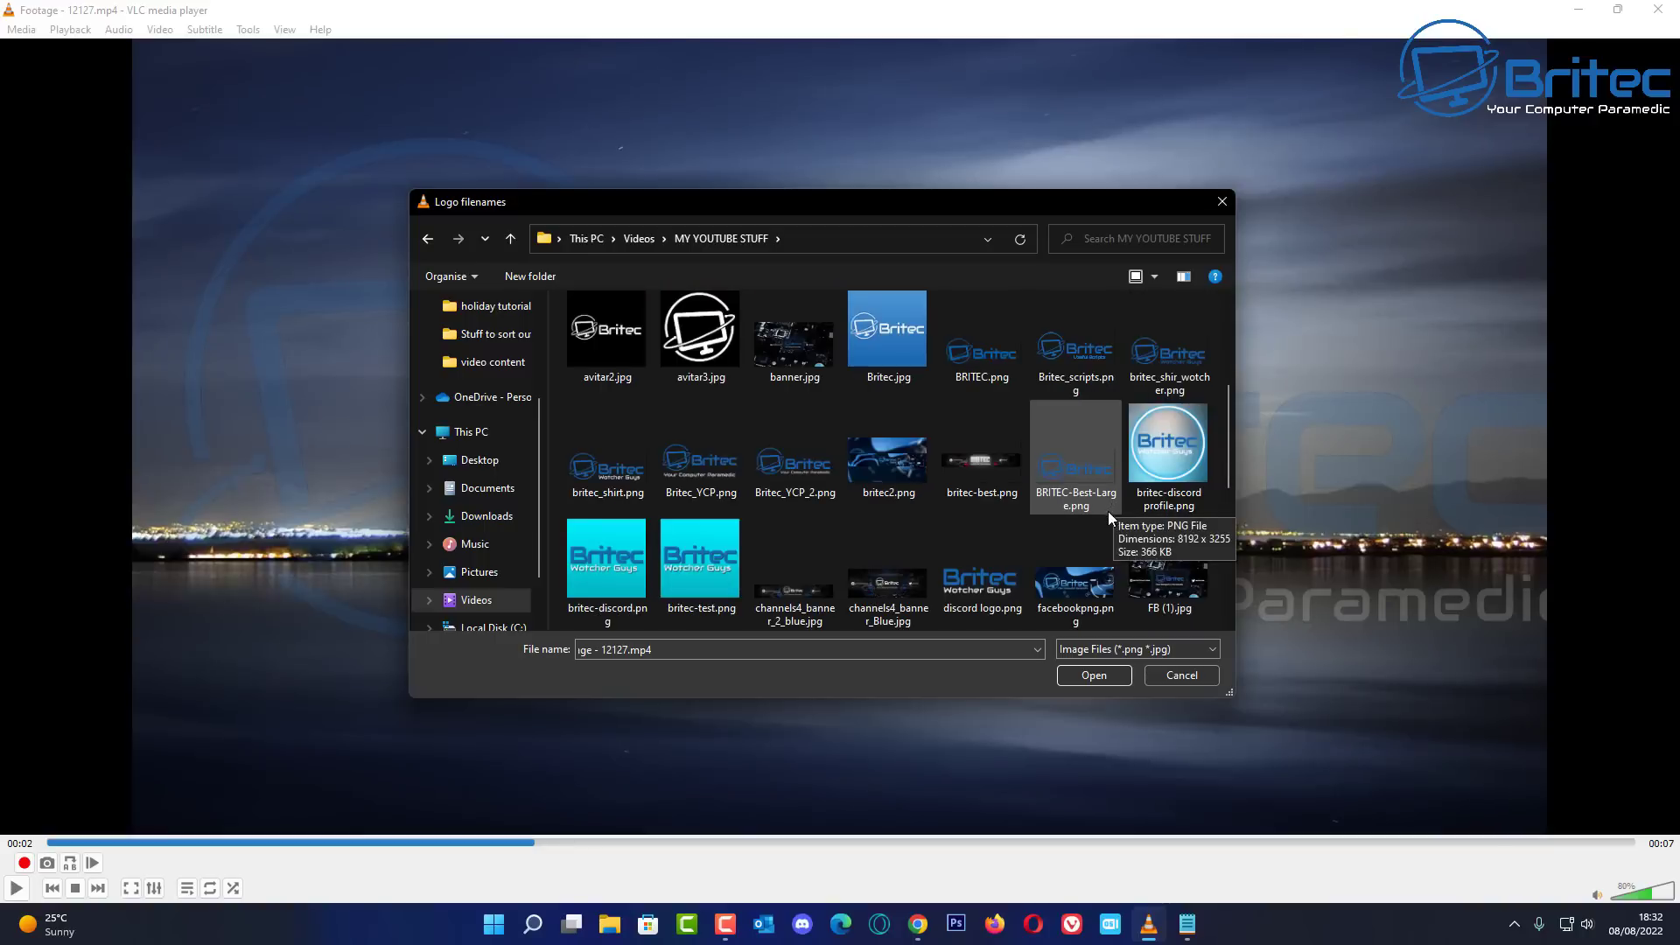
click(683, 579)
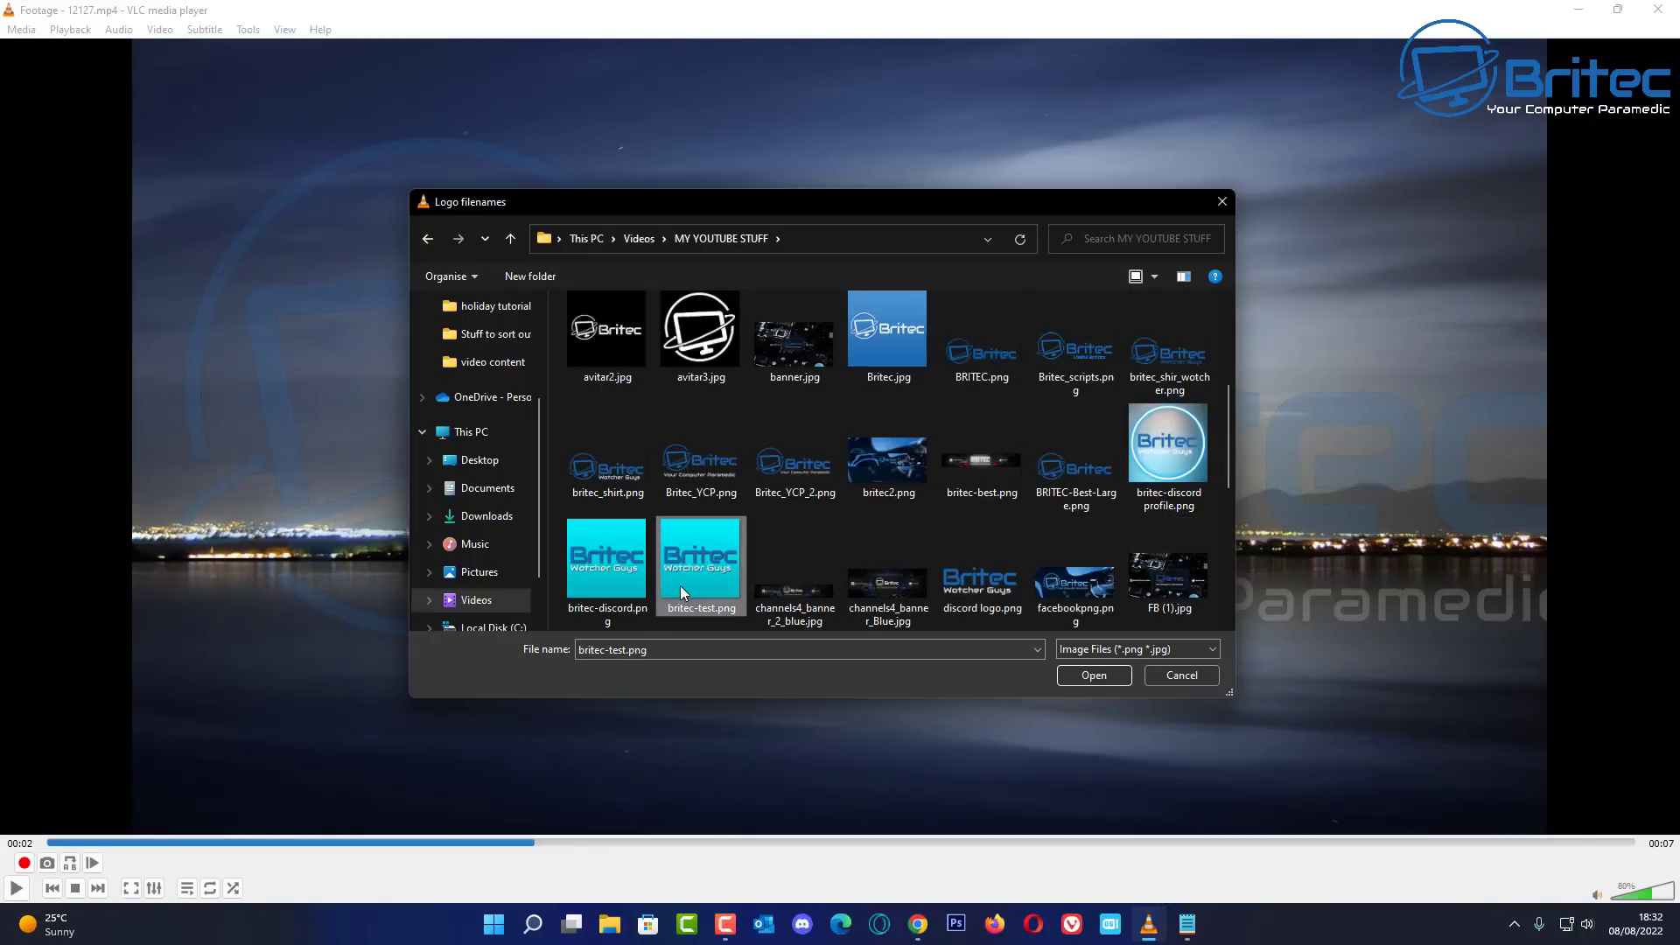
click(1095, 675)
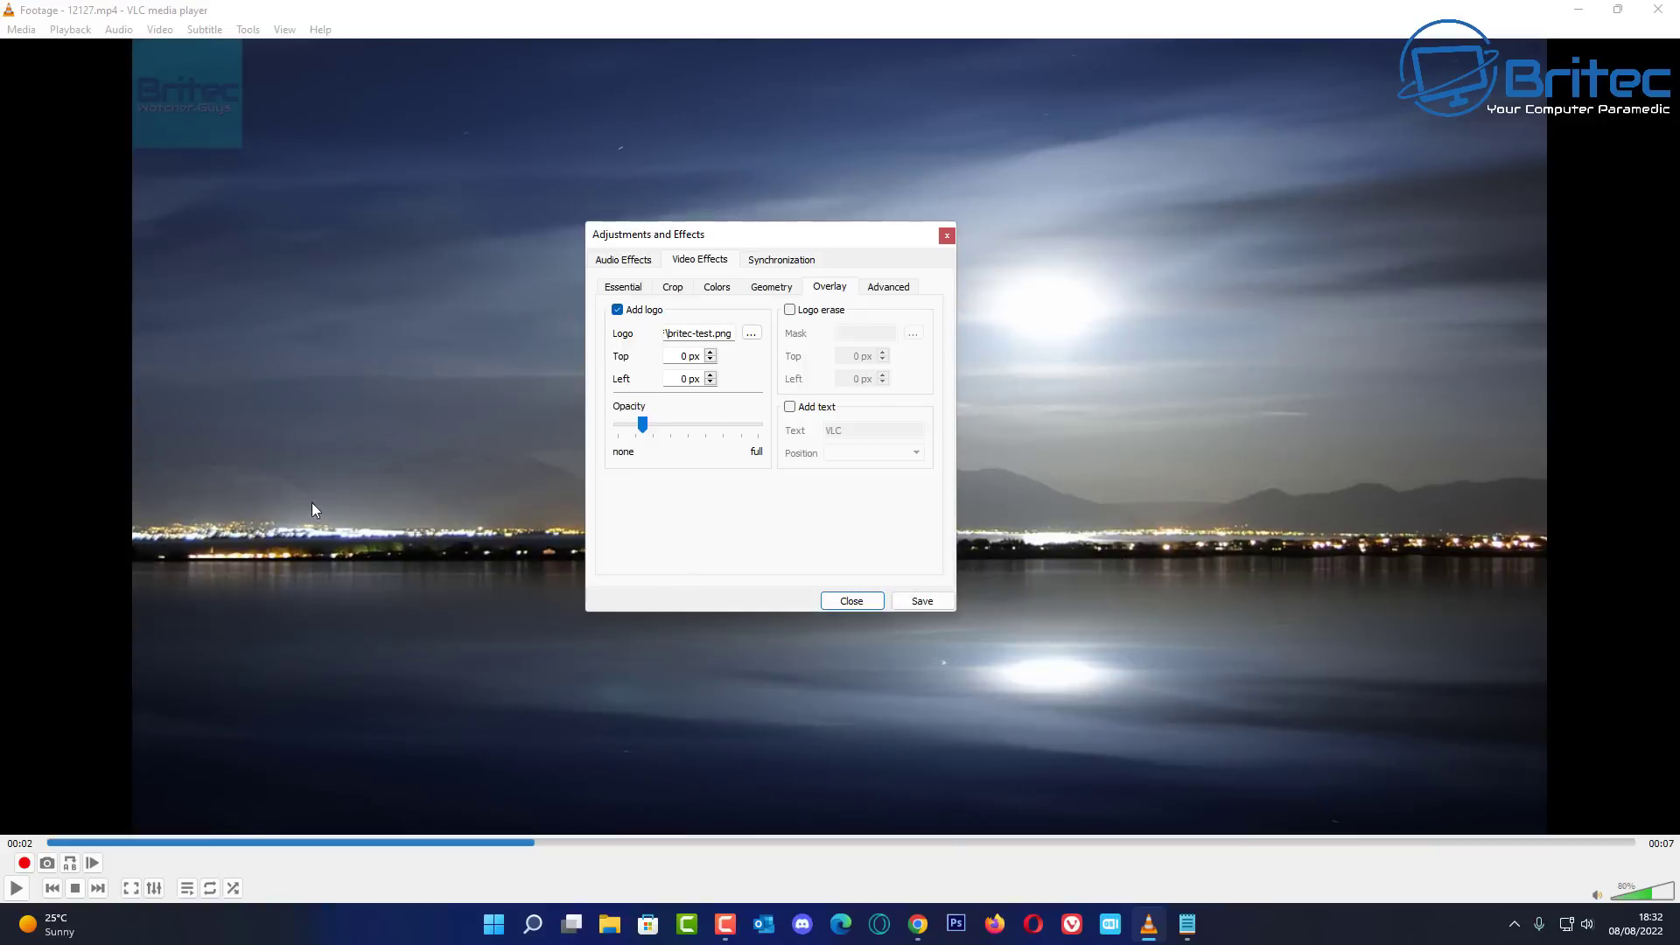
mouse_move(641, 429)
mouse_down()
mouse_move(757, 428)
mouse_move(660, 447)
mouse_up()
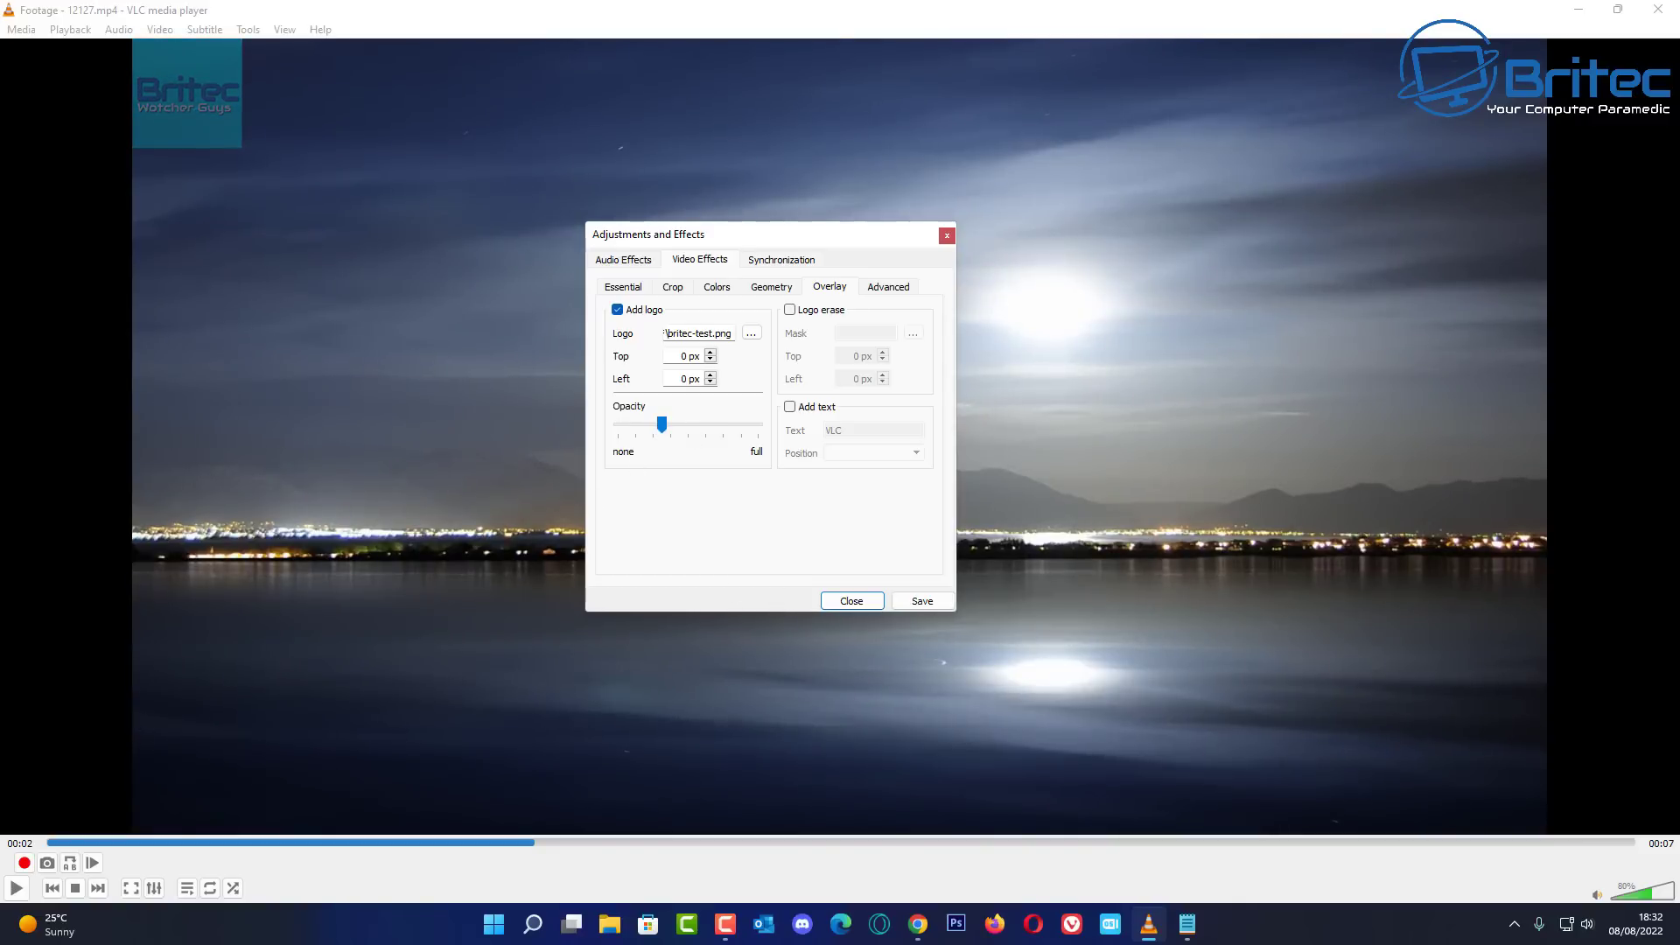
key(F10)
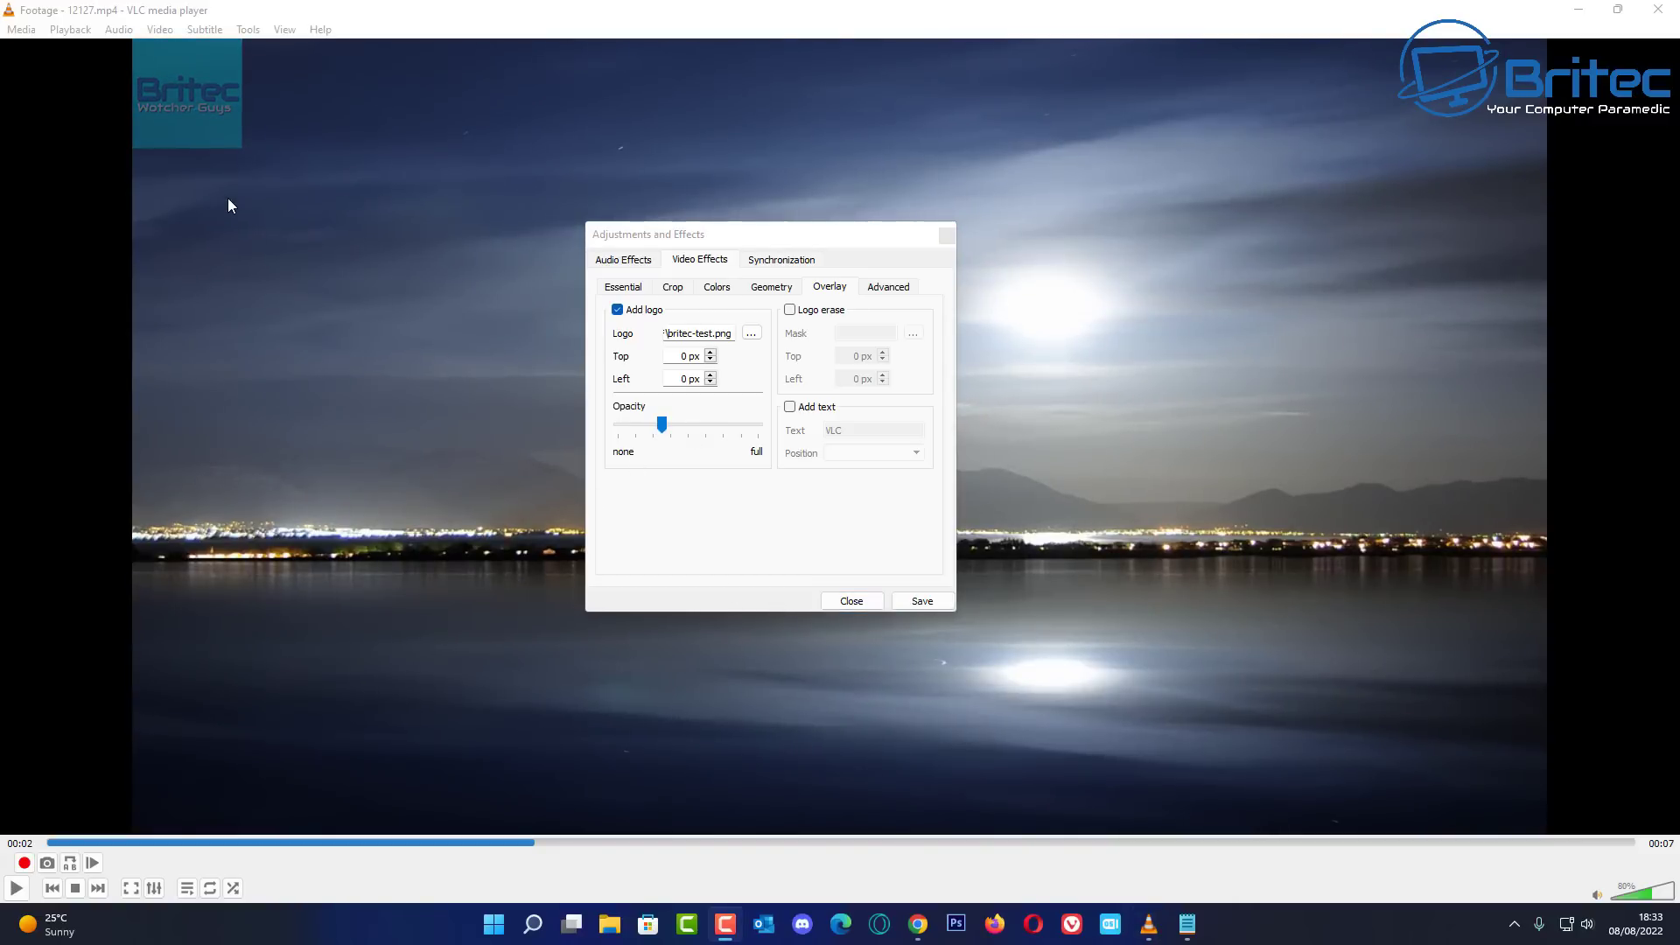
click(715, 457)
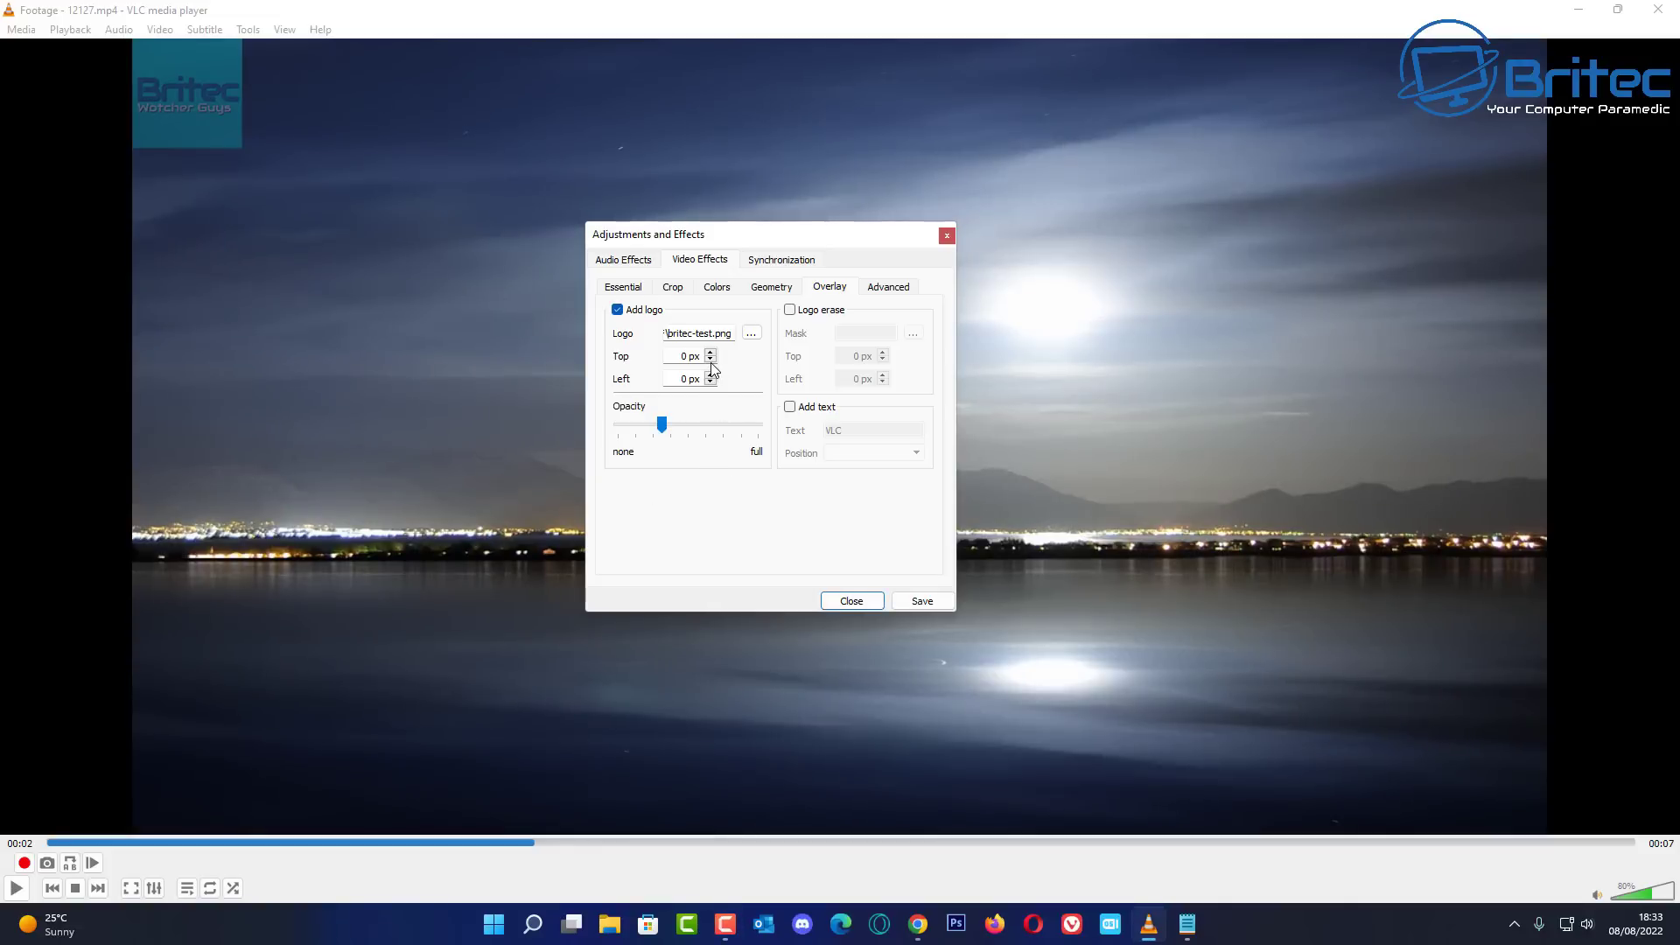
Step: Set the logo's Top offset to 20 px and Left offset to 1800 px
click(710, 362)
click(710, 353)
click(710, 354)
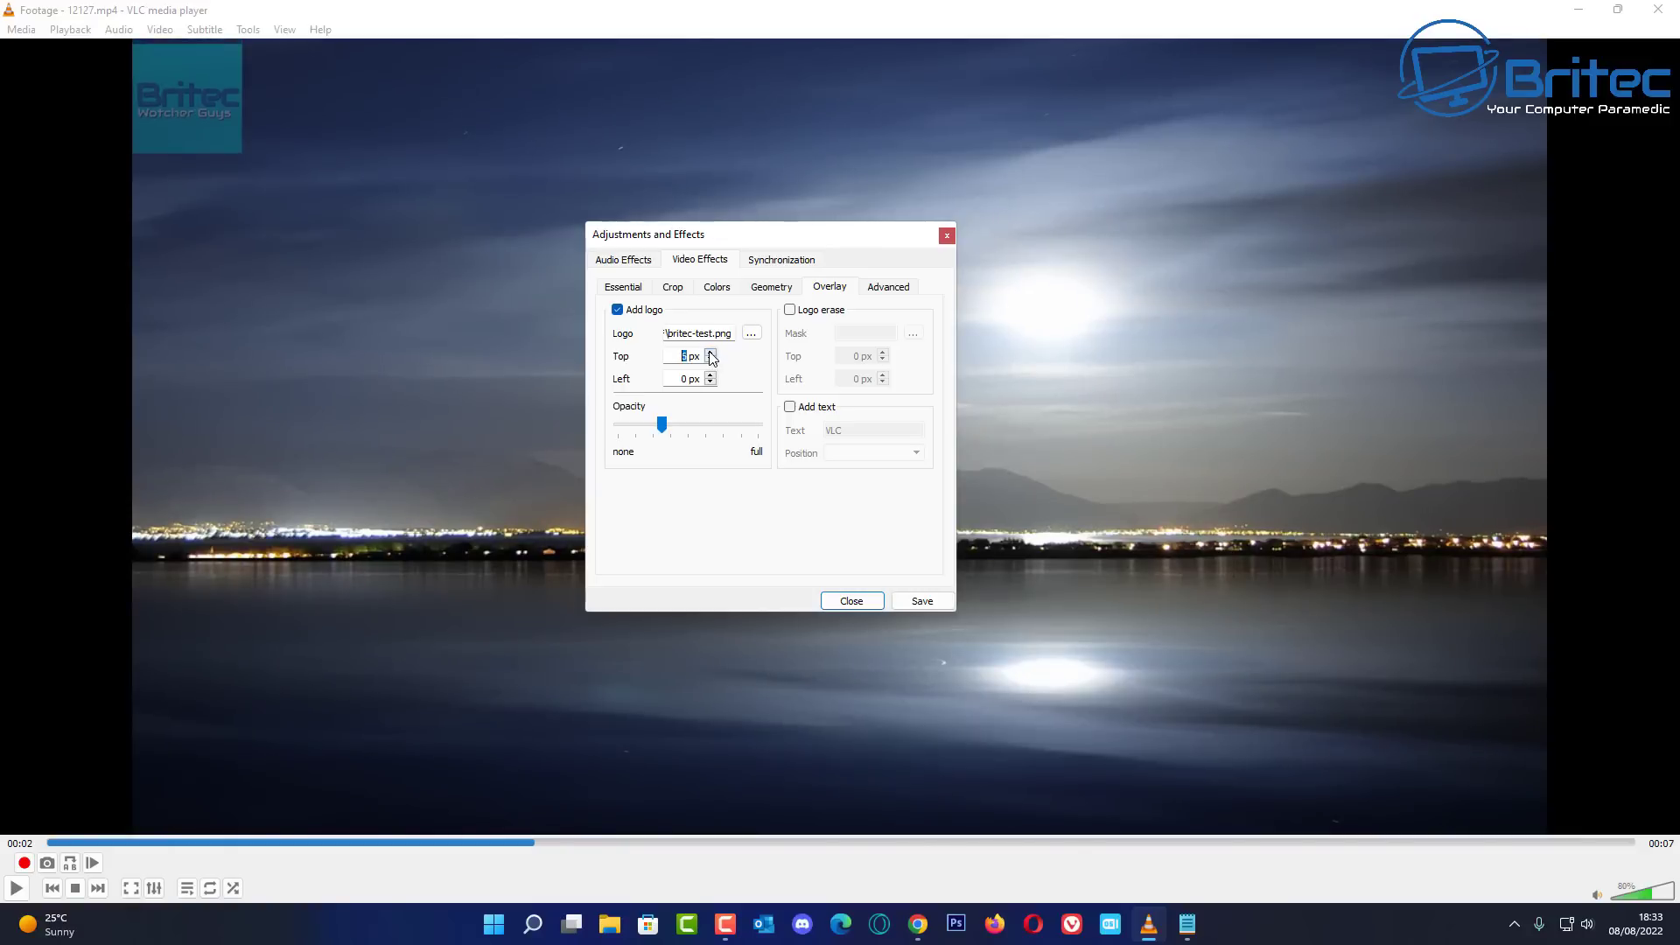
click(711, 353)
click(711, 353)
click(710, 353)
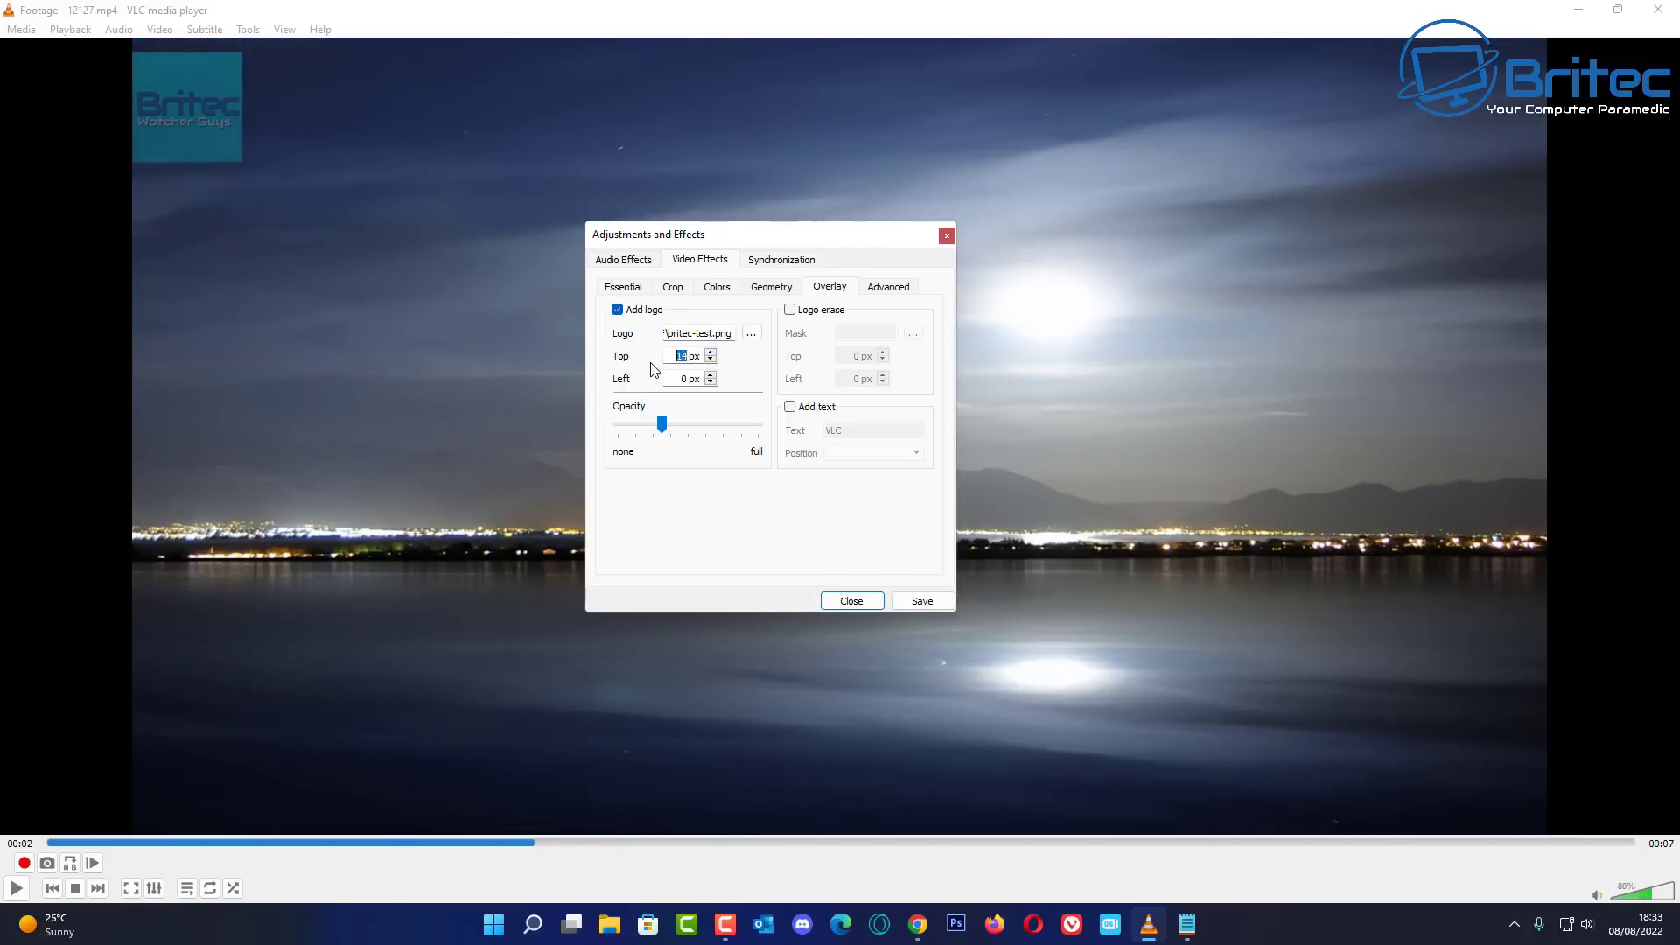
text(20)
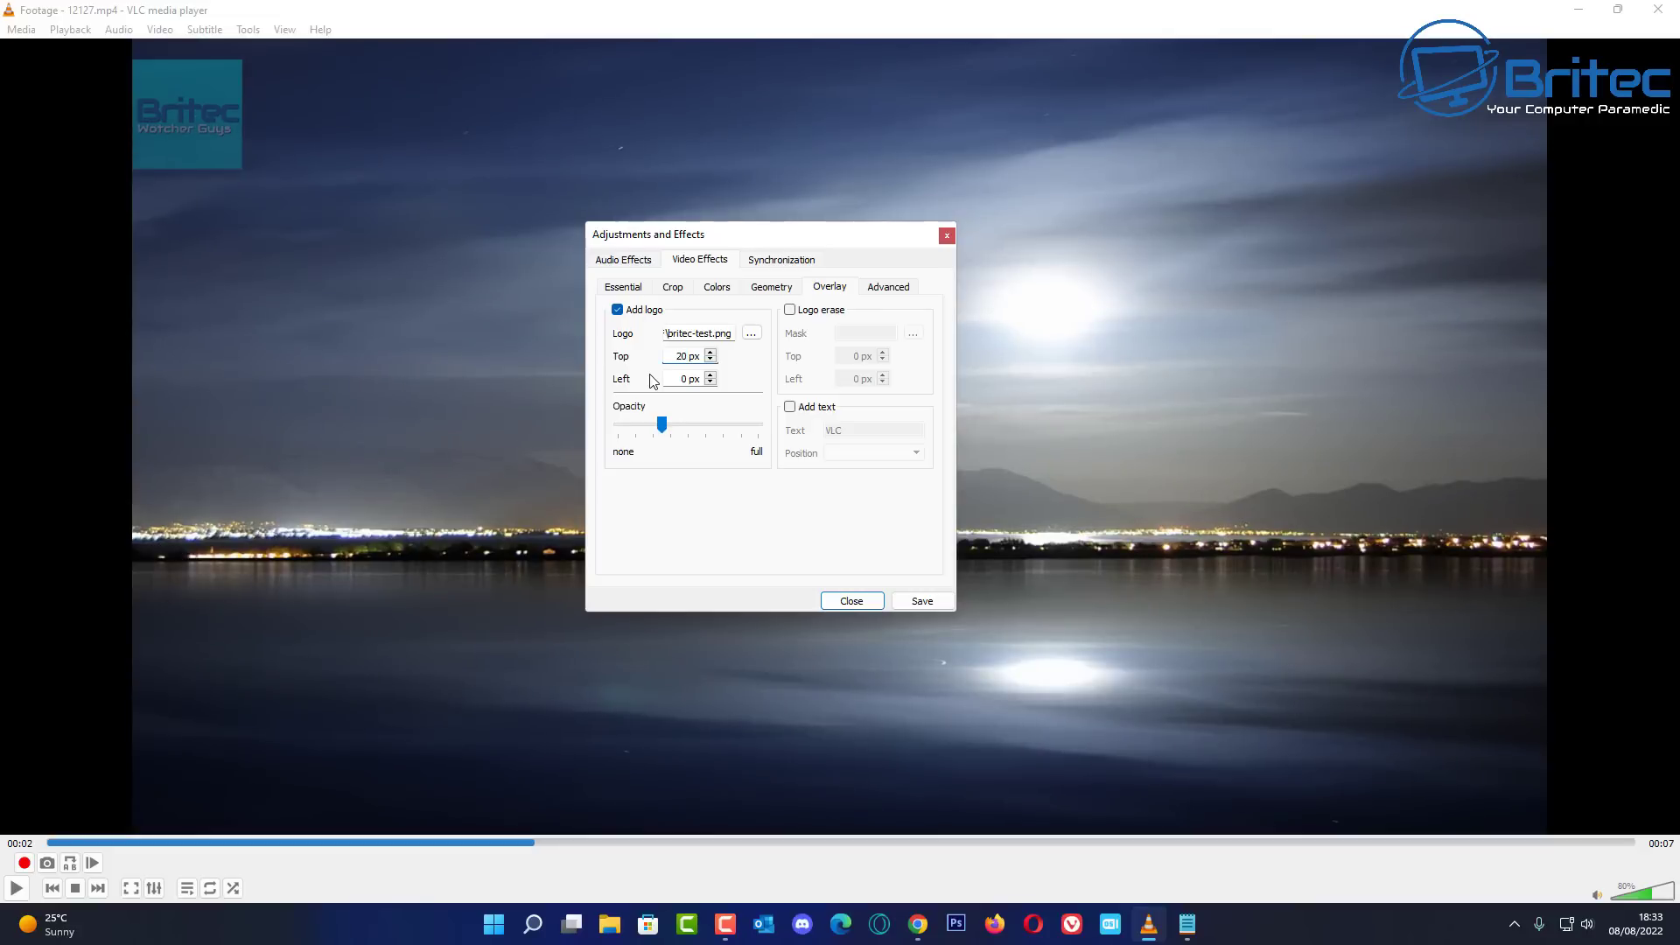
key(Tab)
text(1800)
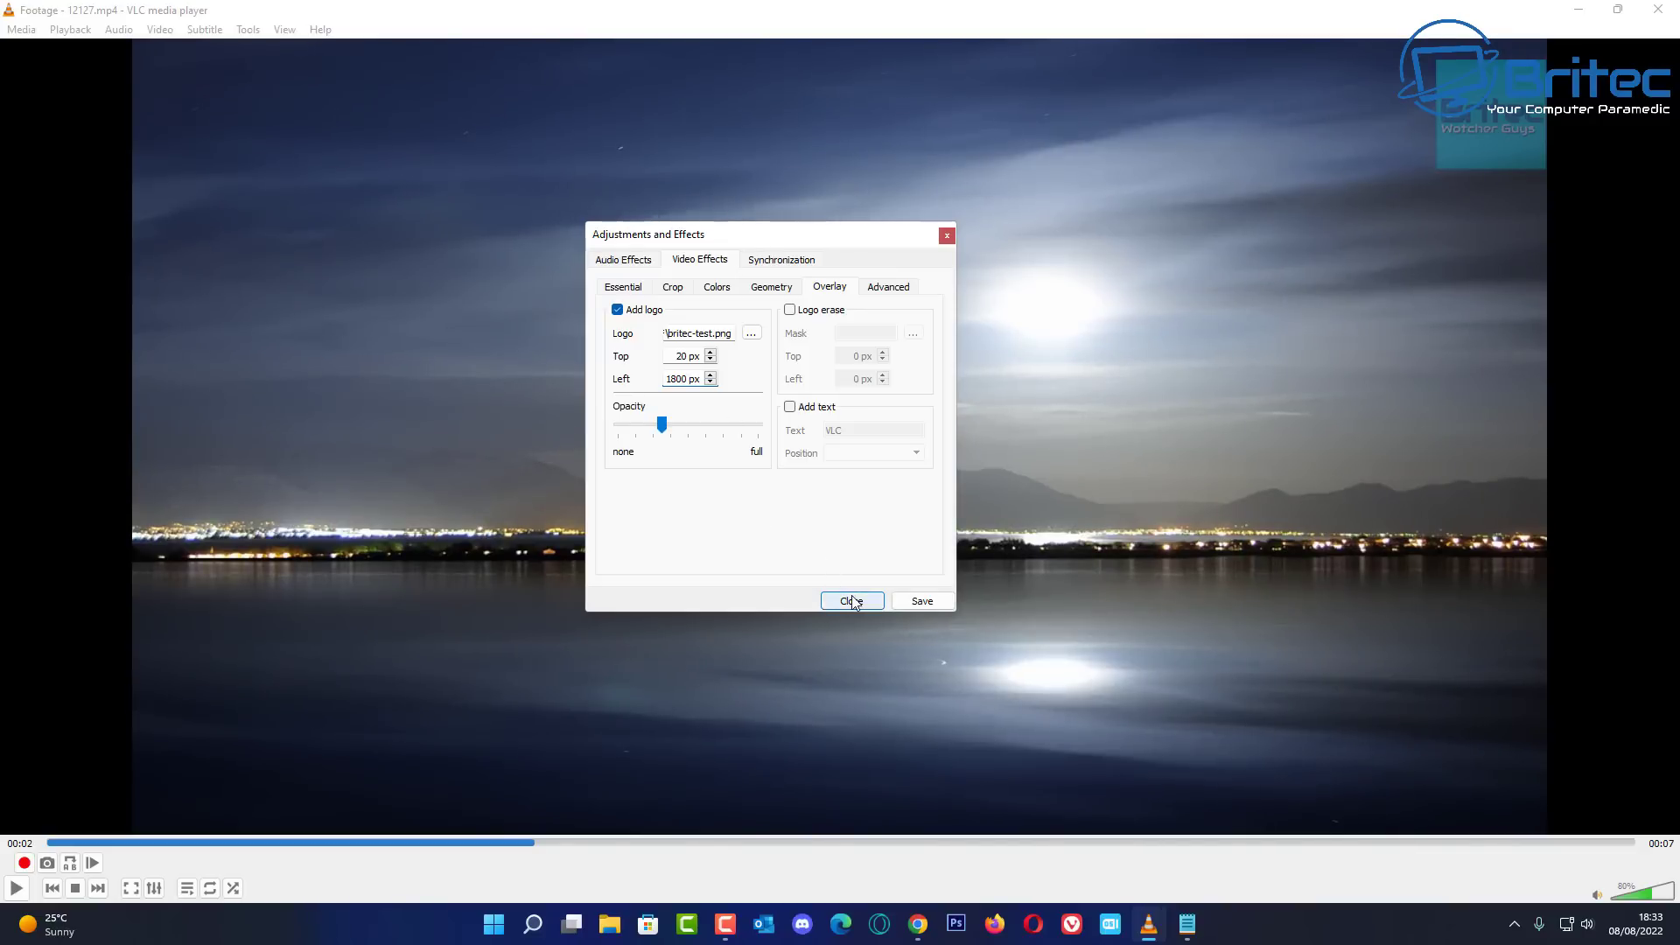
Step: Save the overlay settings, then set the paused Sunset video as the desktop wallpaper
click(921, 602)
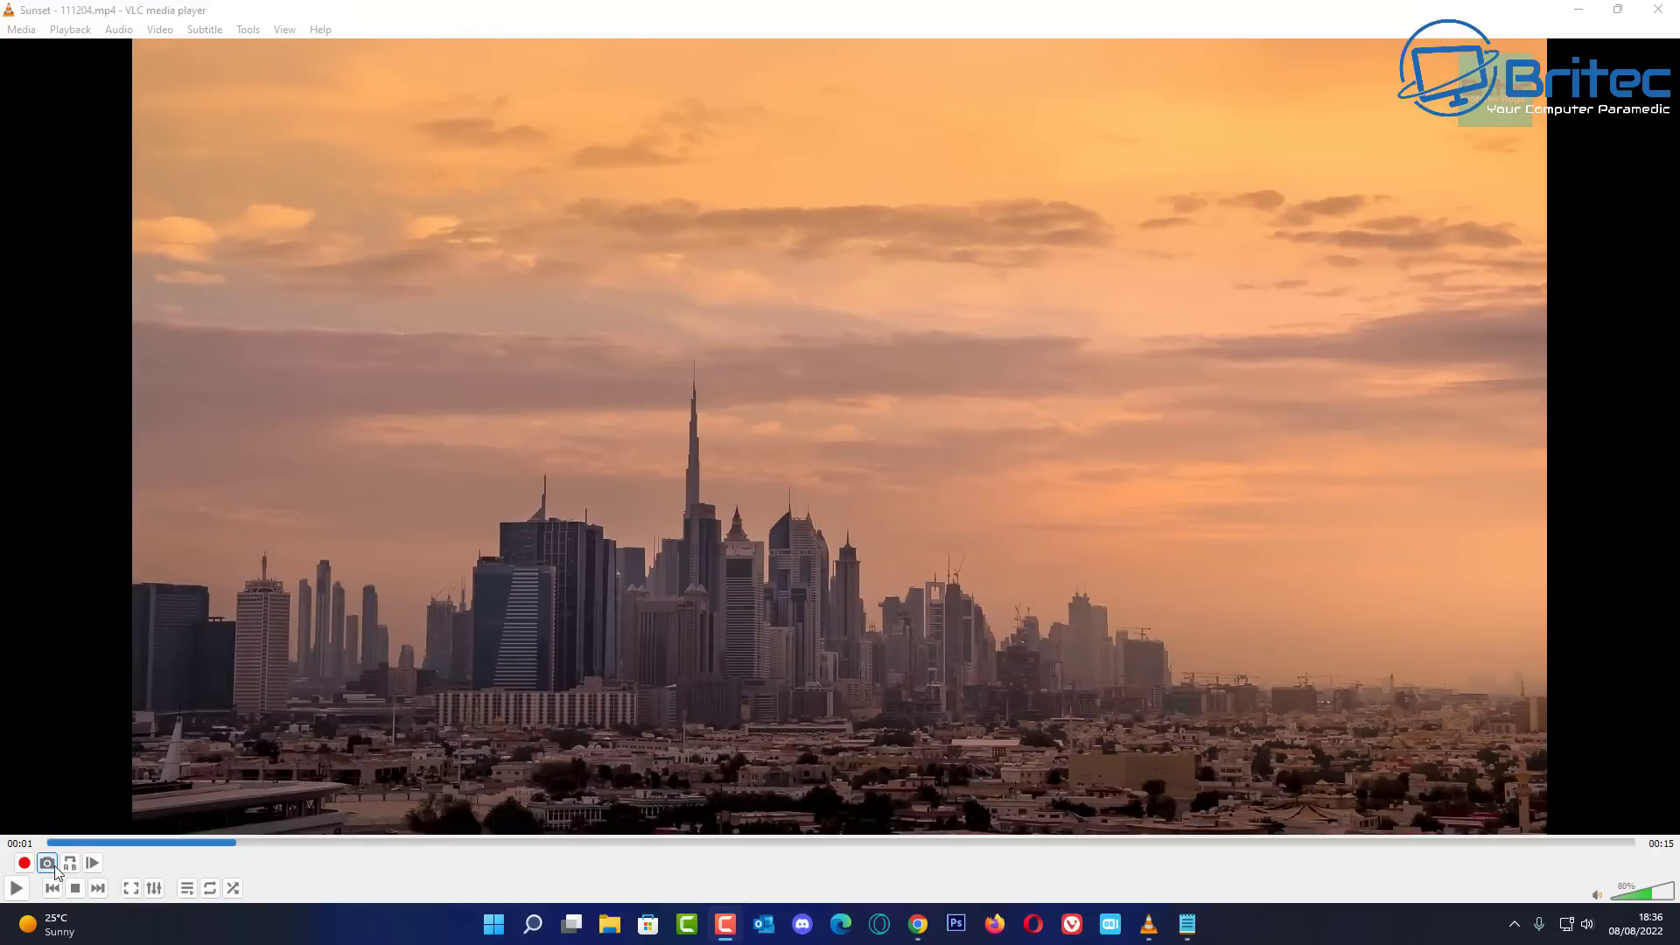
click(17, 888)
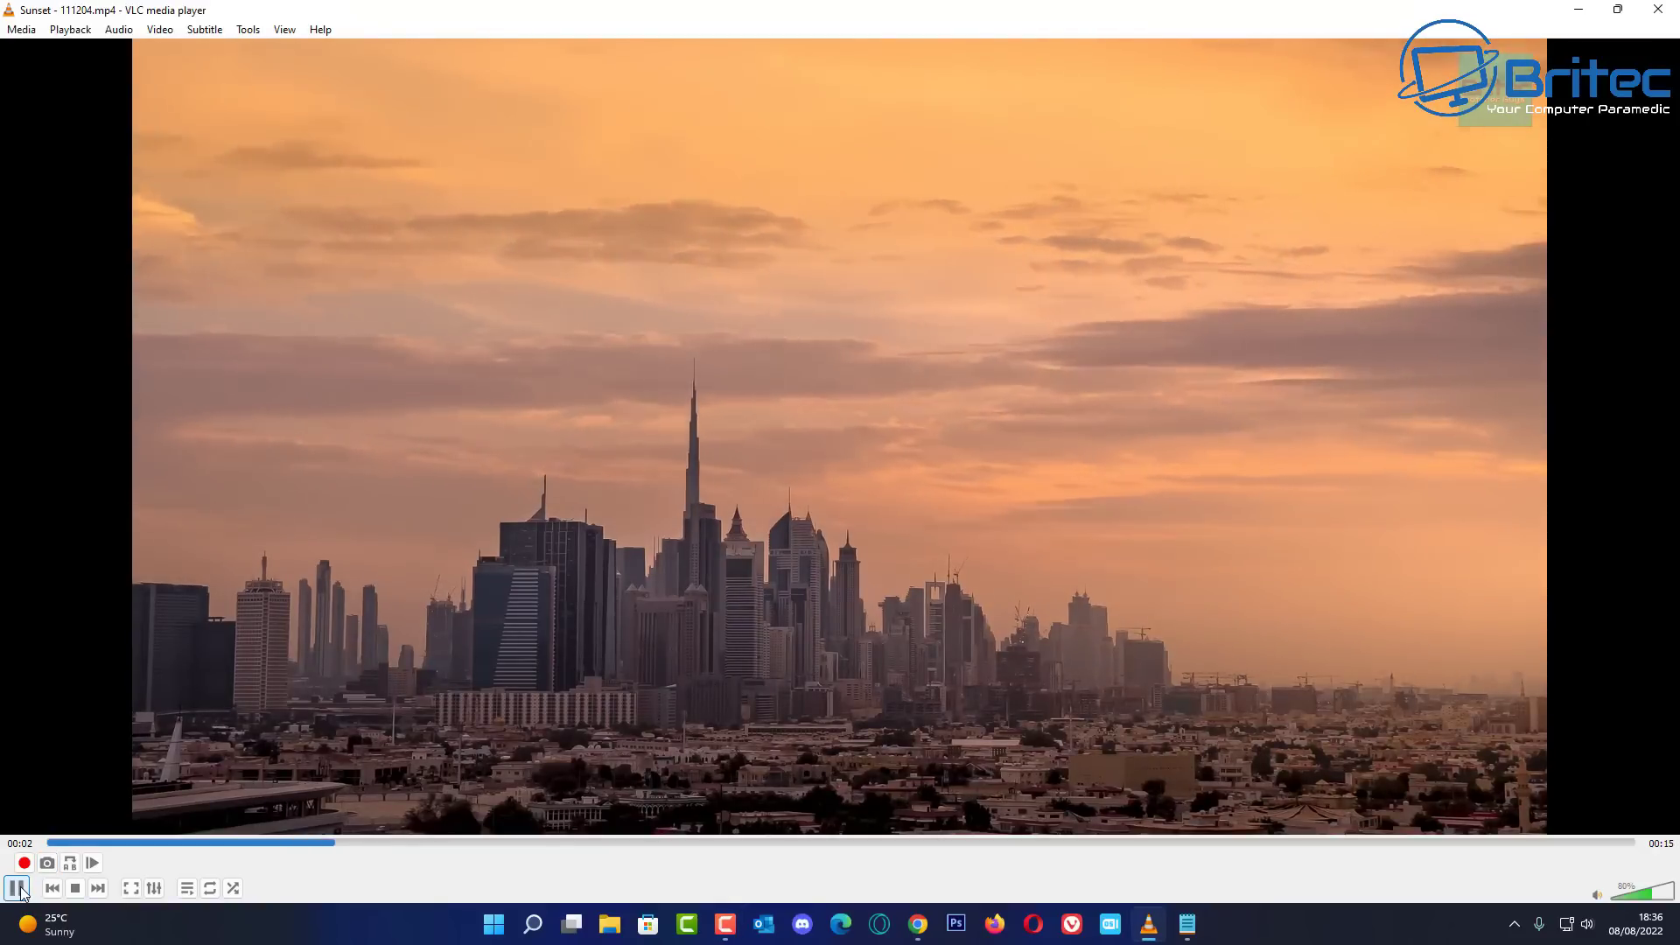
click(17, 888)
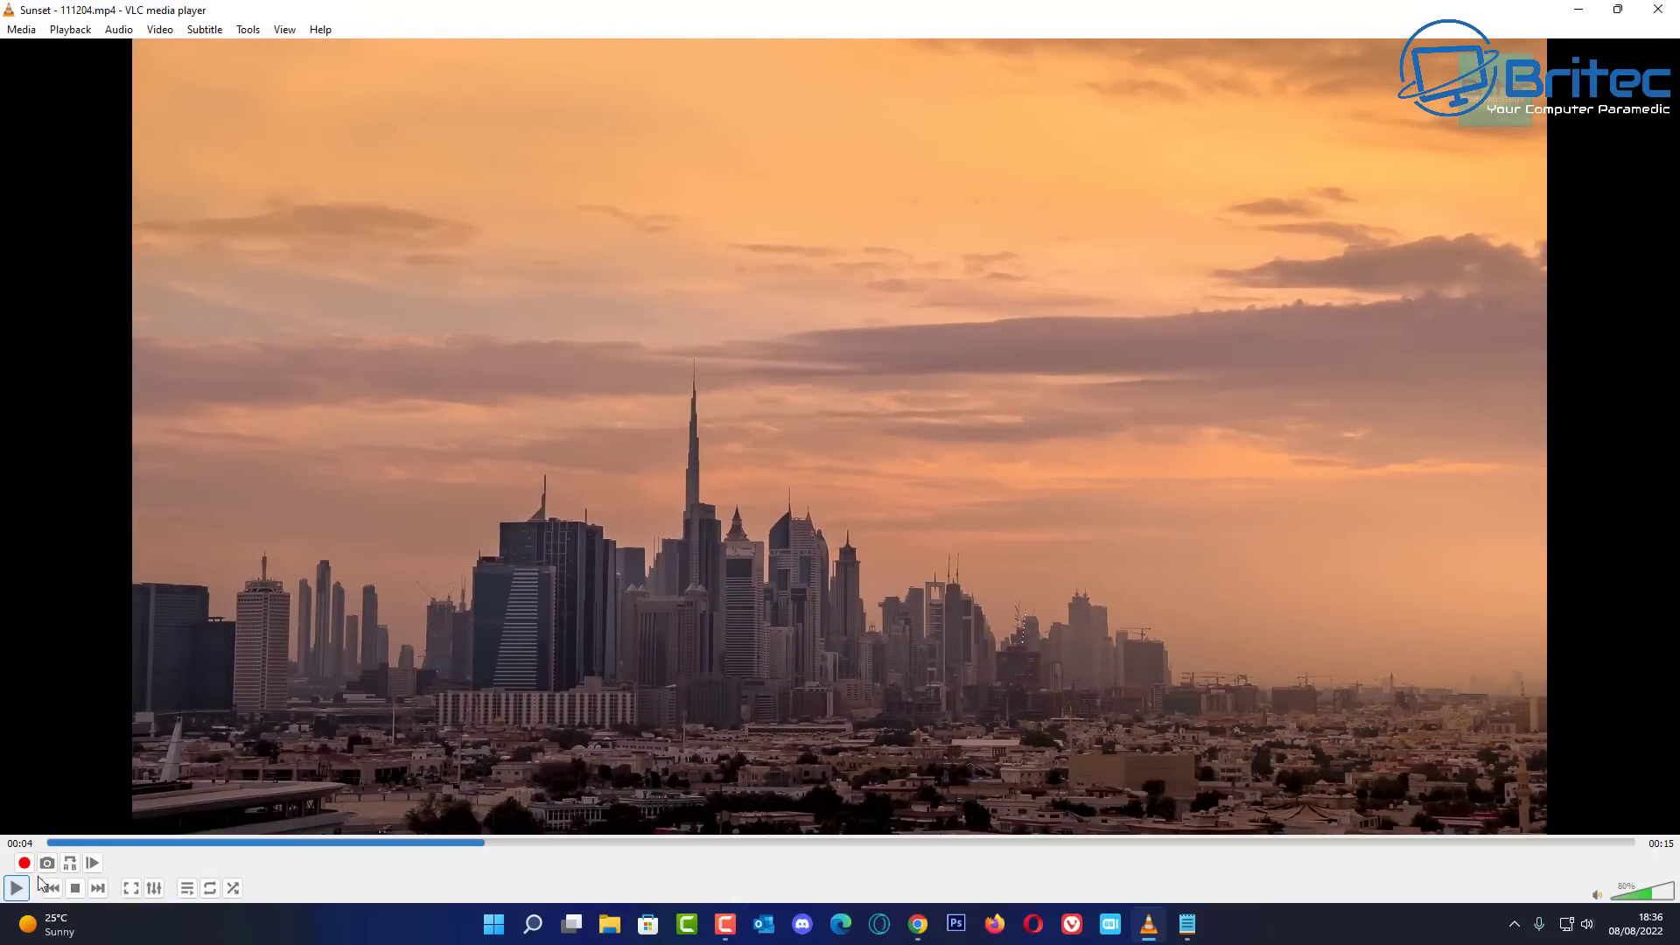
click(162, 32)
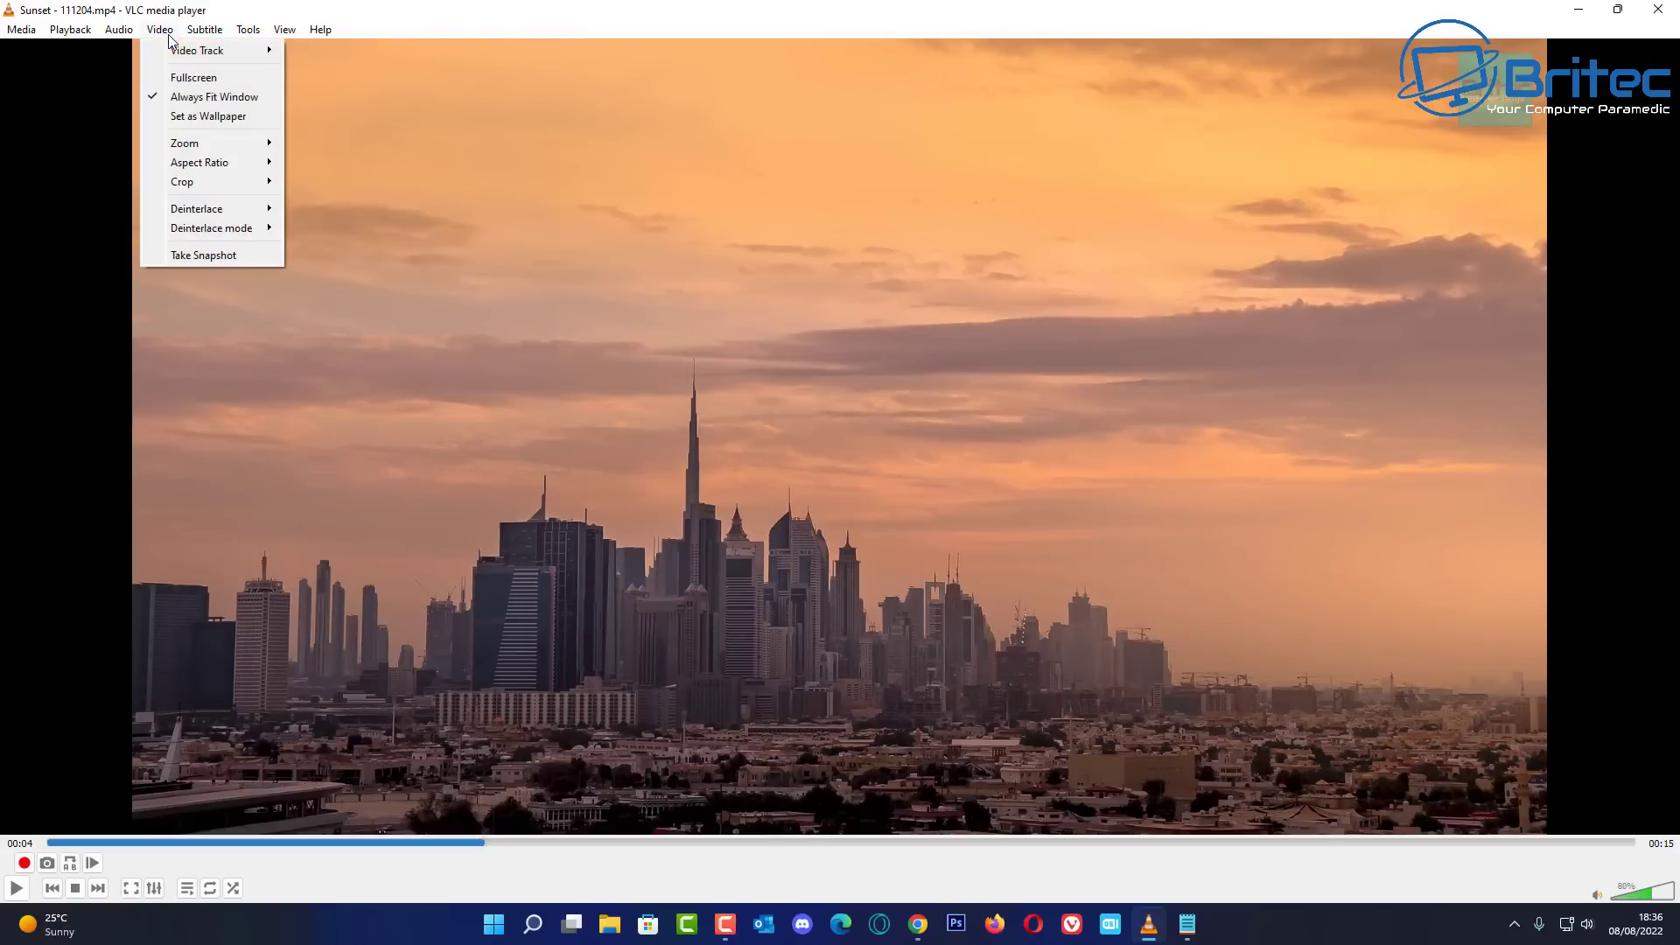
click(237, 117)
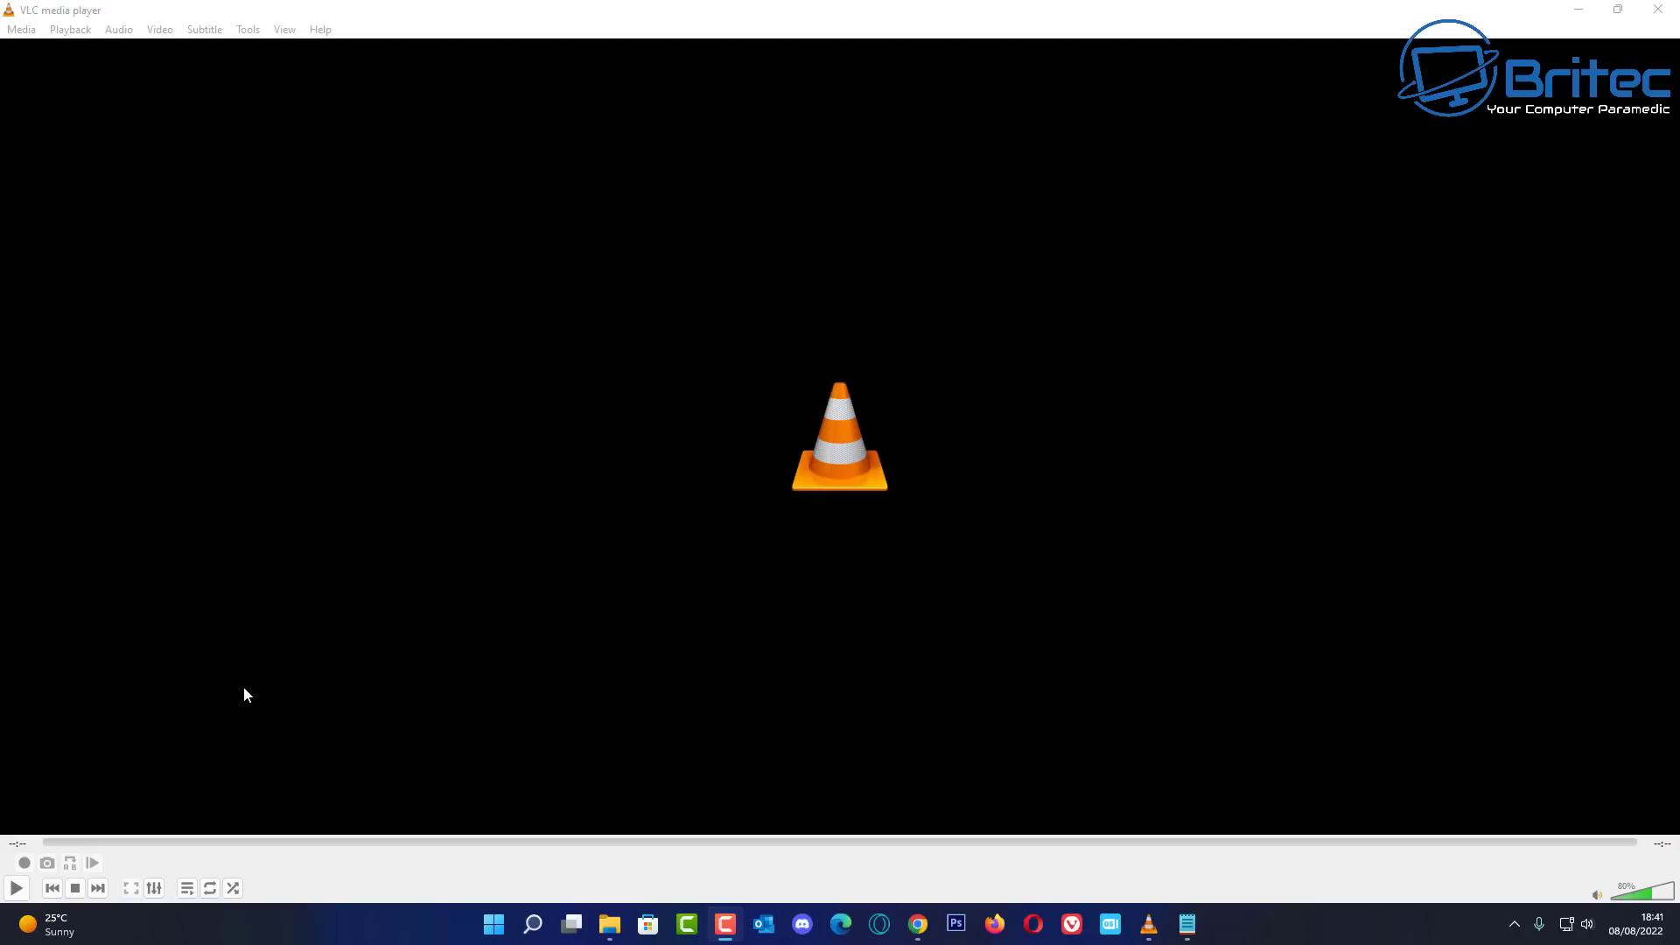
Step: Paste the 'Cheap Office Mini PC That Everyone Can Afford' YouTube link as a network stream and play it
click(24, 31)
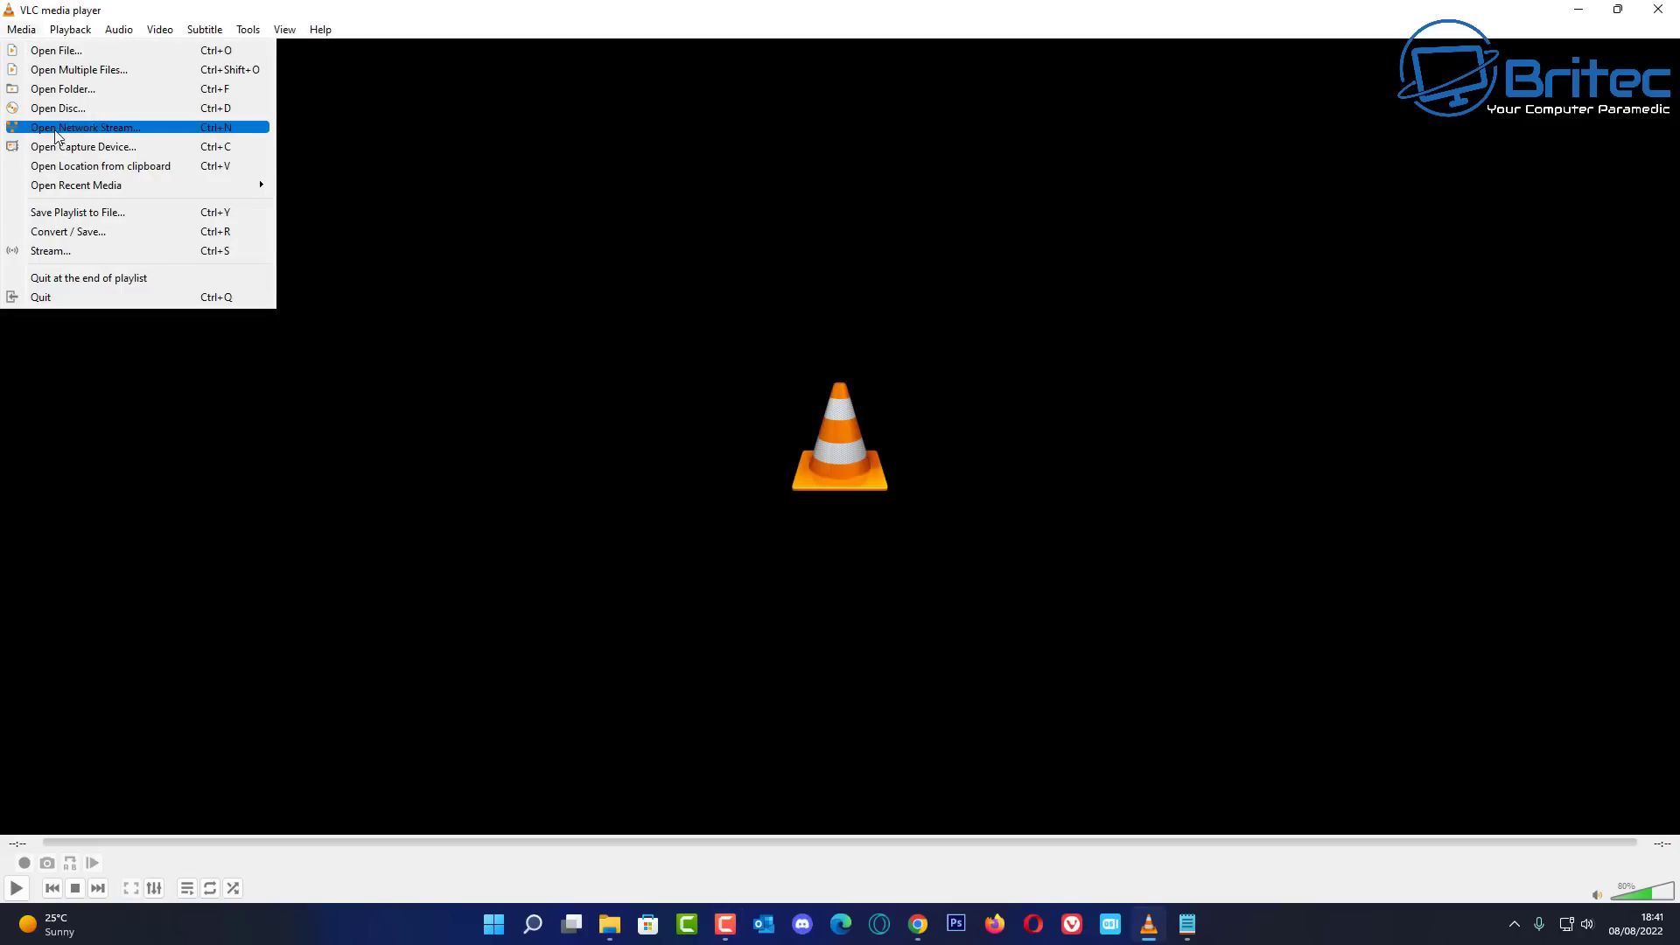
click(192, 131)
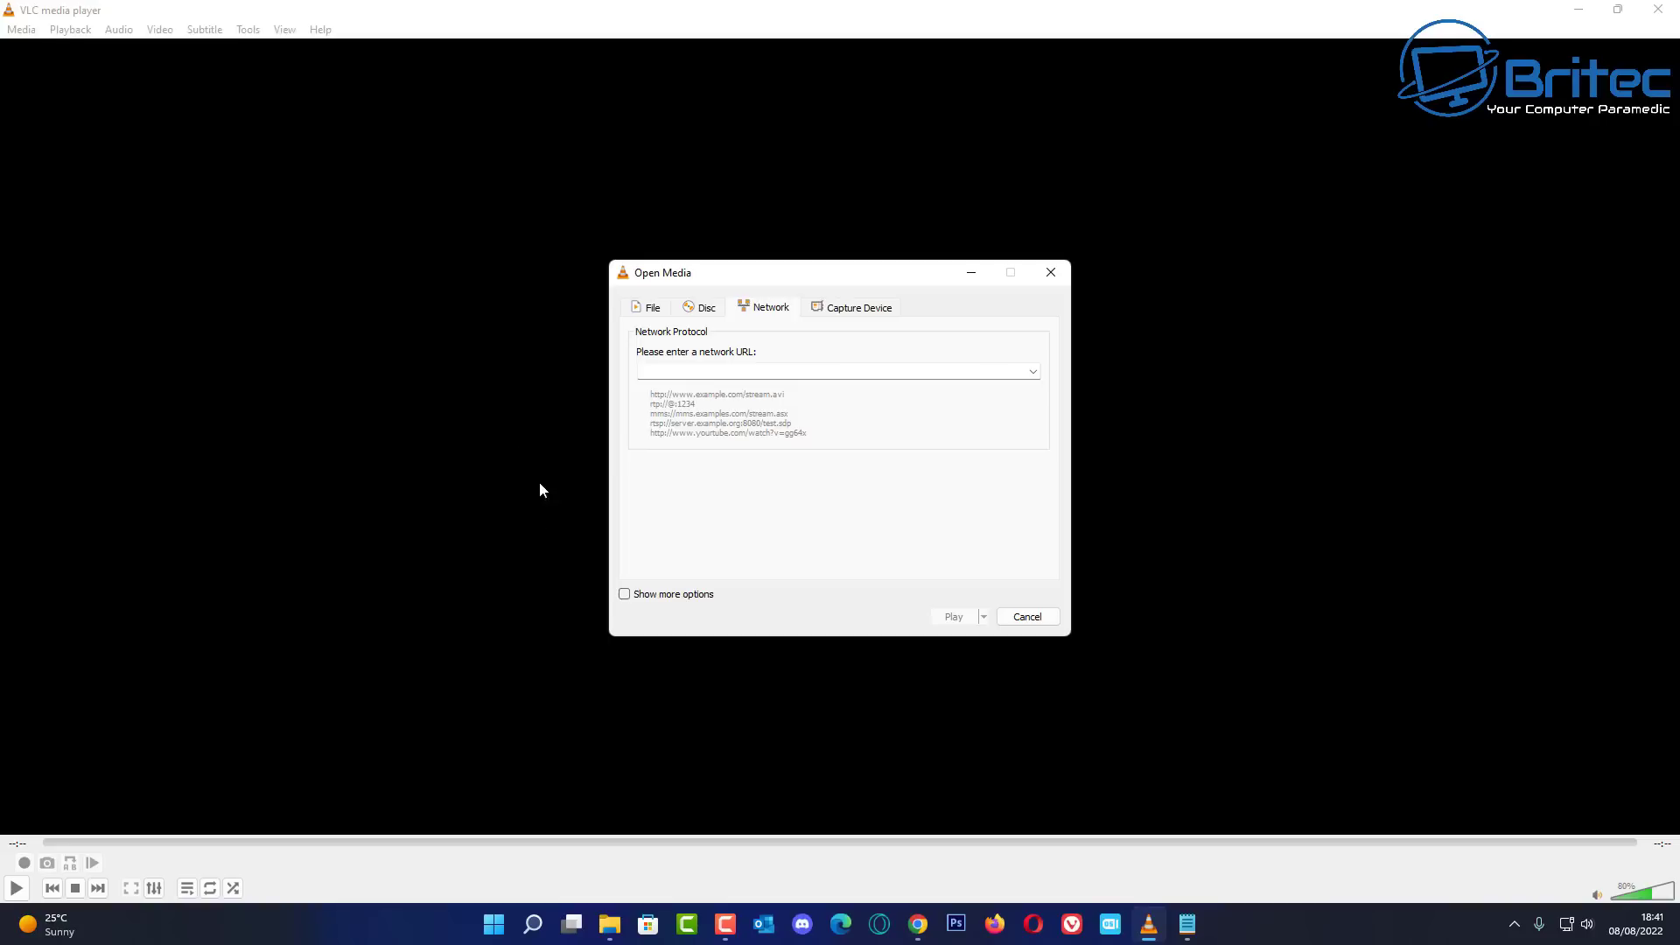
right_click(670, 371)
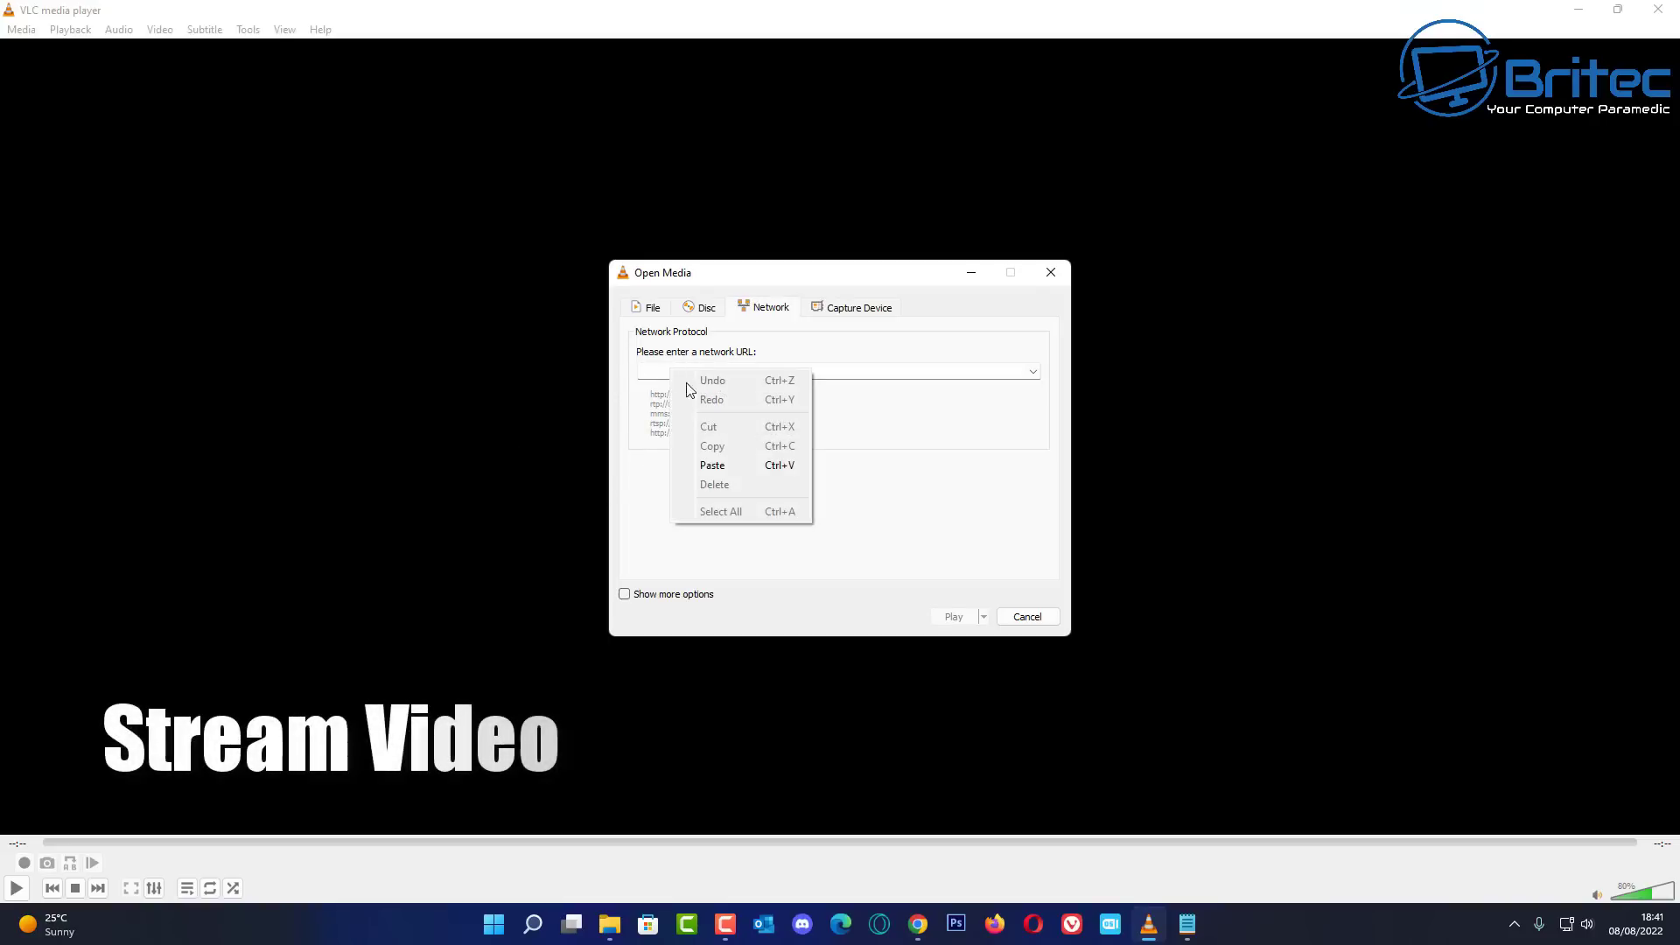
click(740, 466)
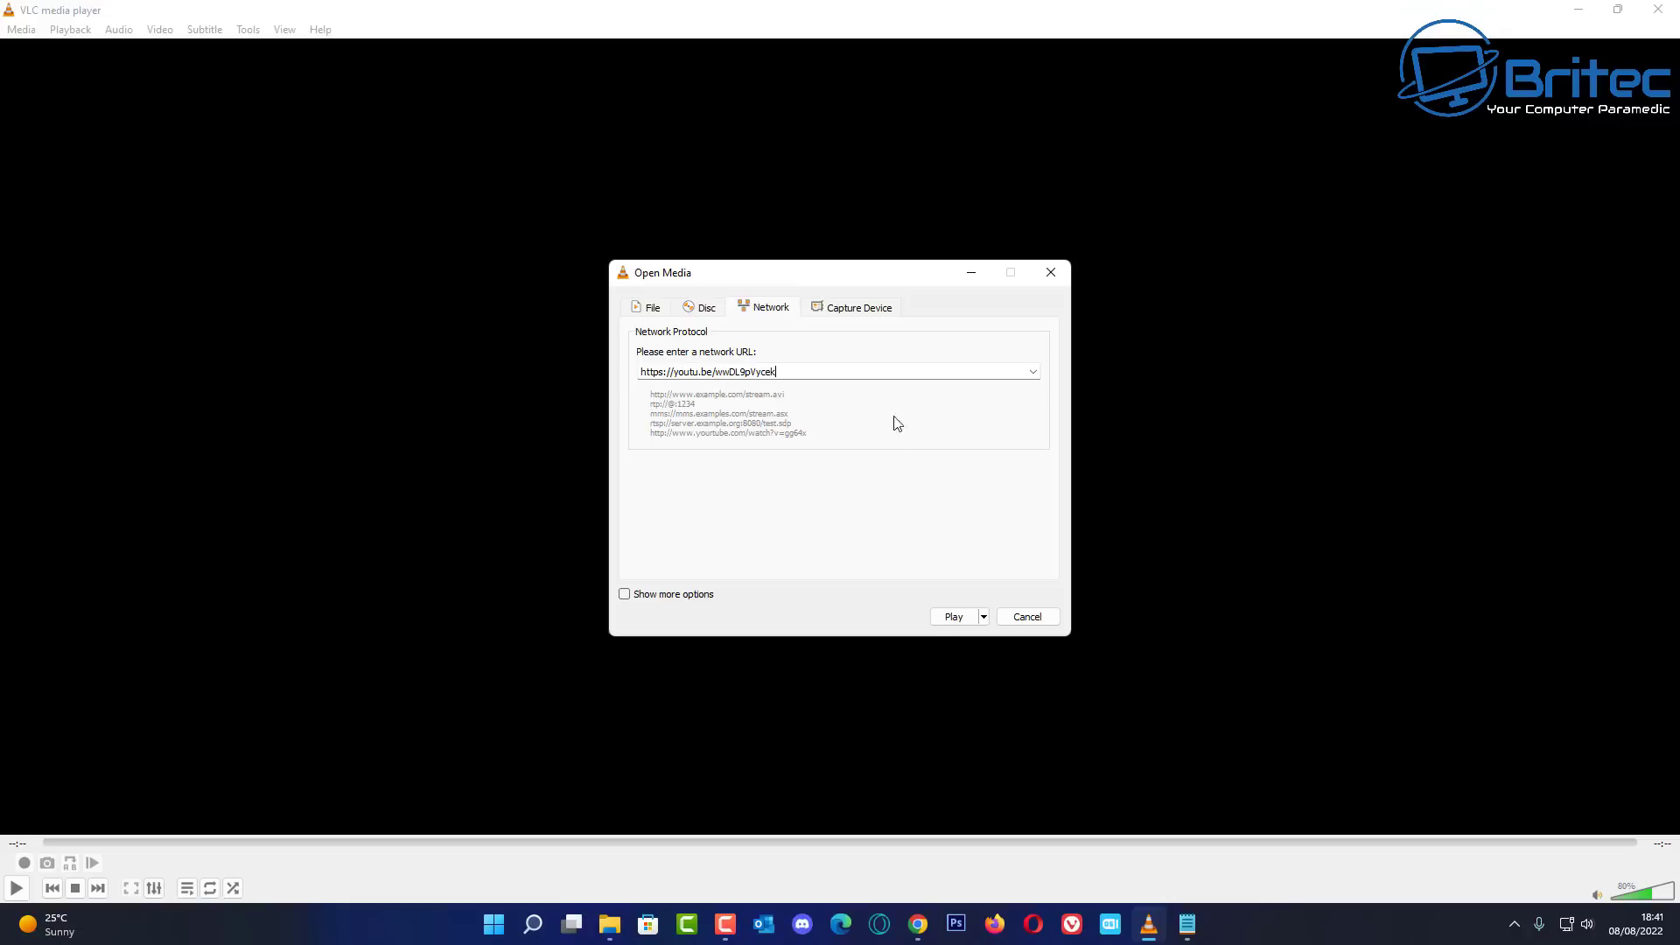
click(984, 616)
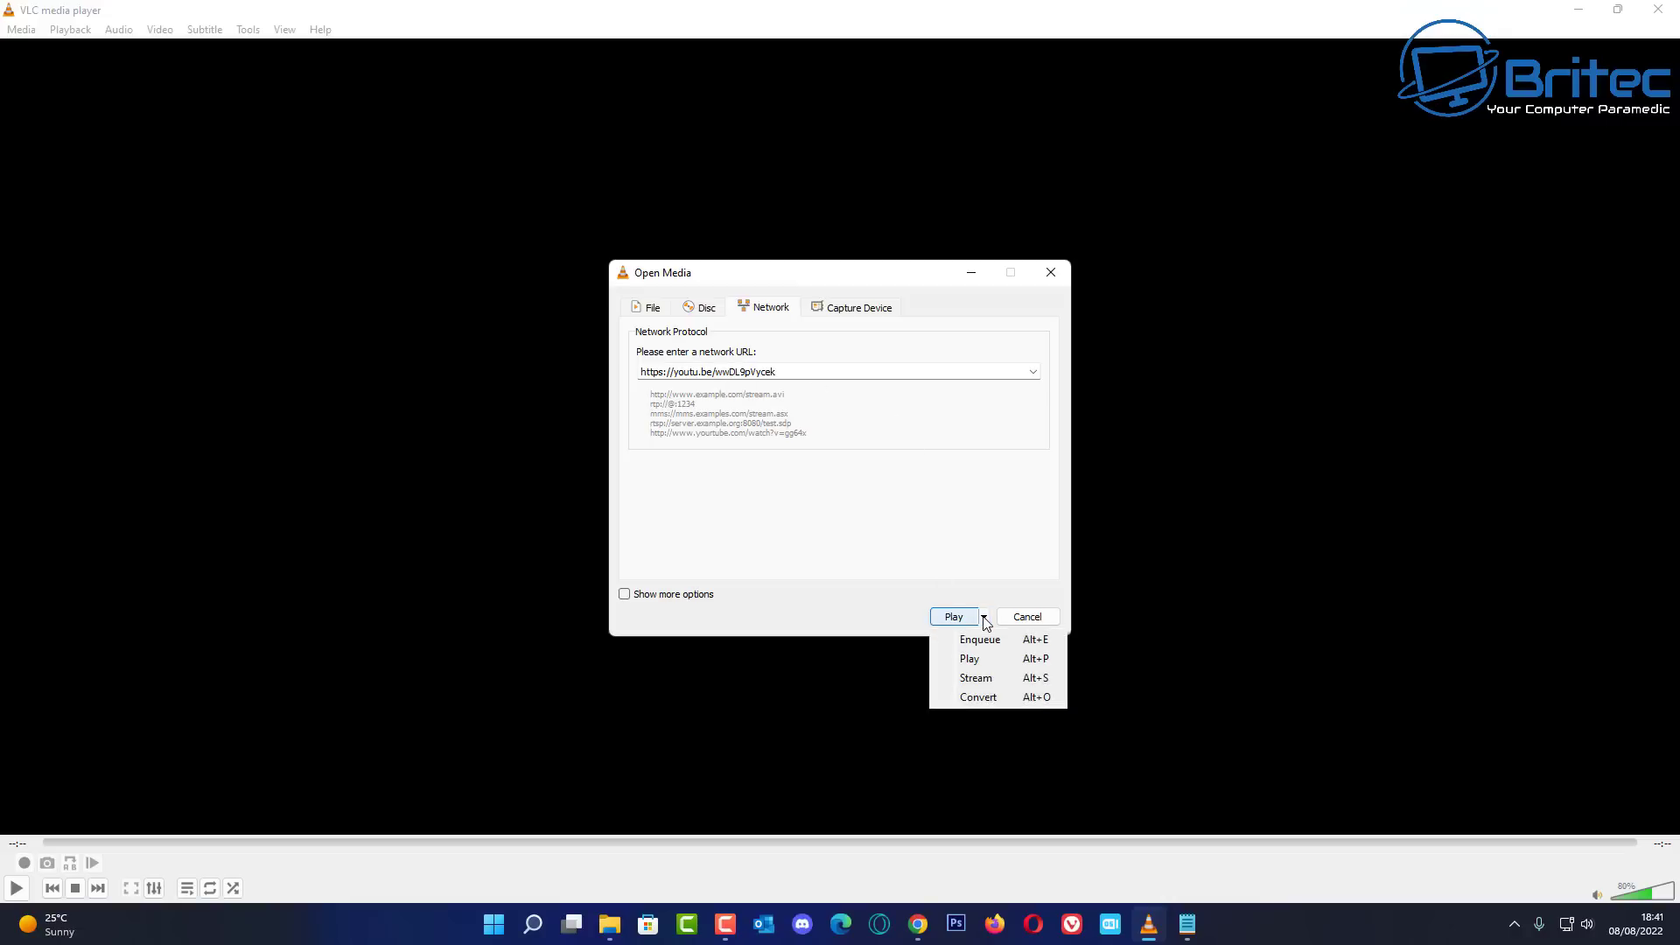
click(987, 665)
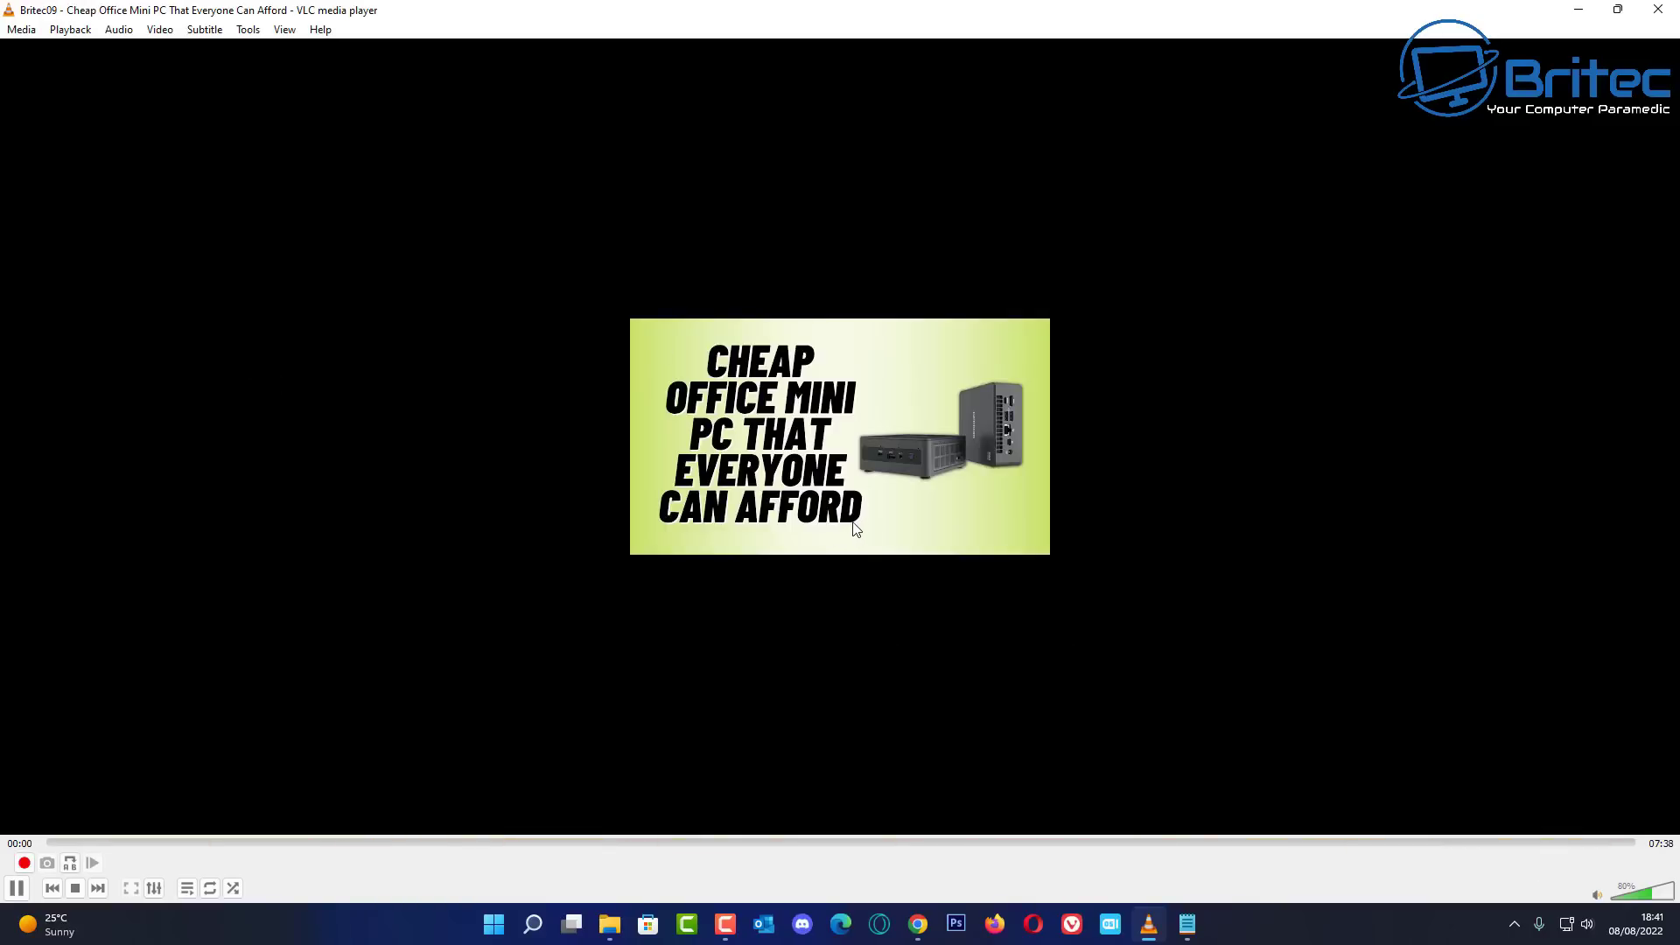
Step: View the streamed video fullscreen, exit fullscreen, then stop playback
double_click(760, 548)
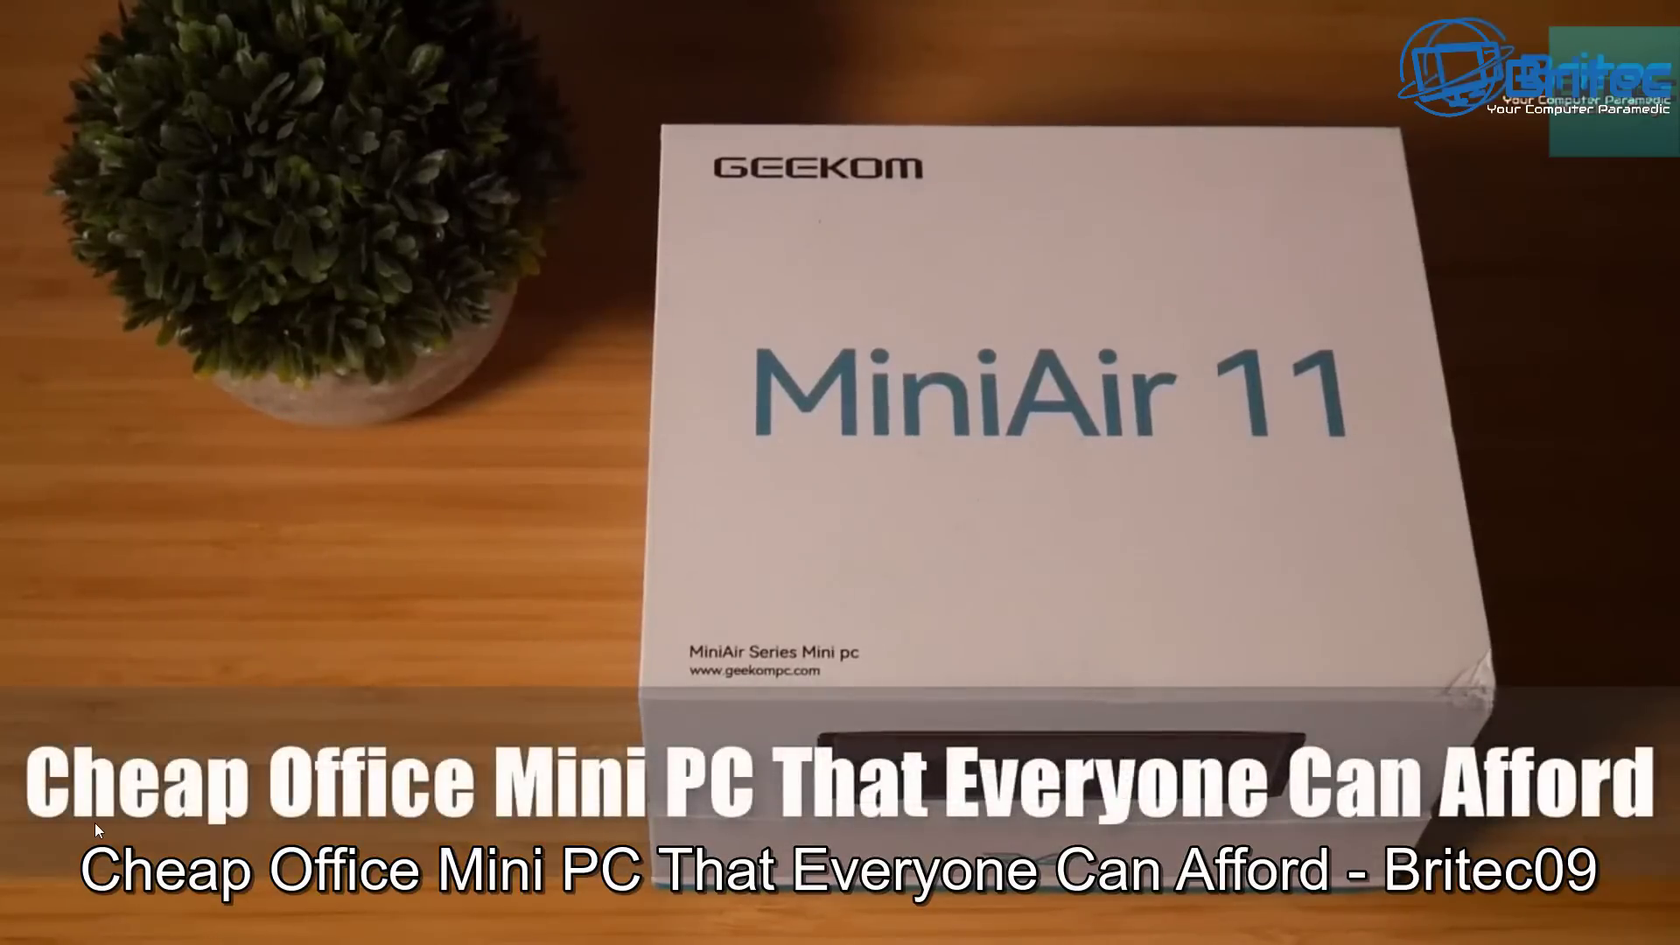
double_click(97, 816)
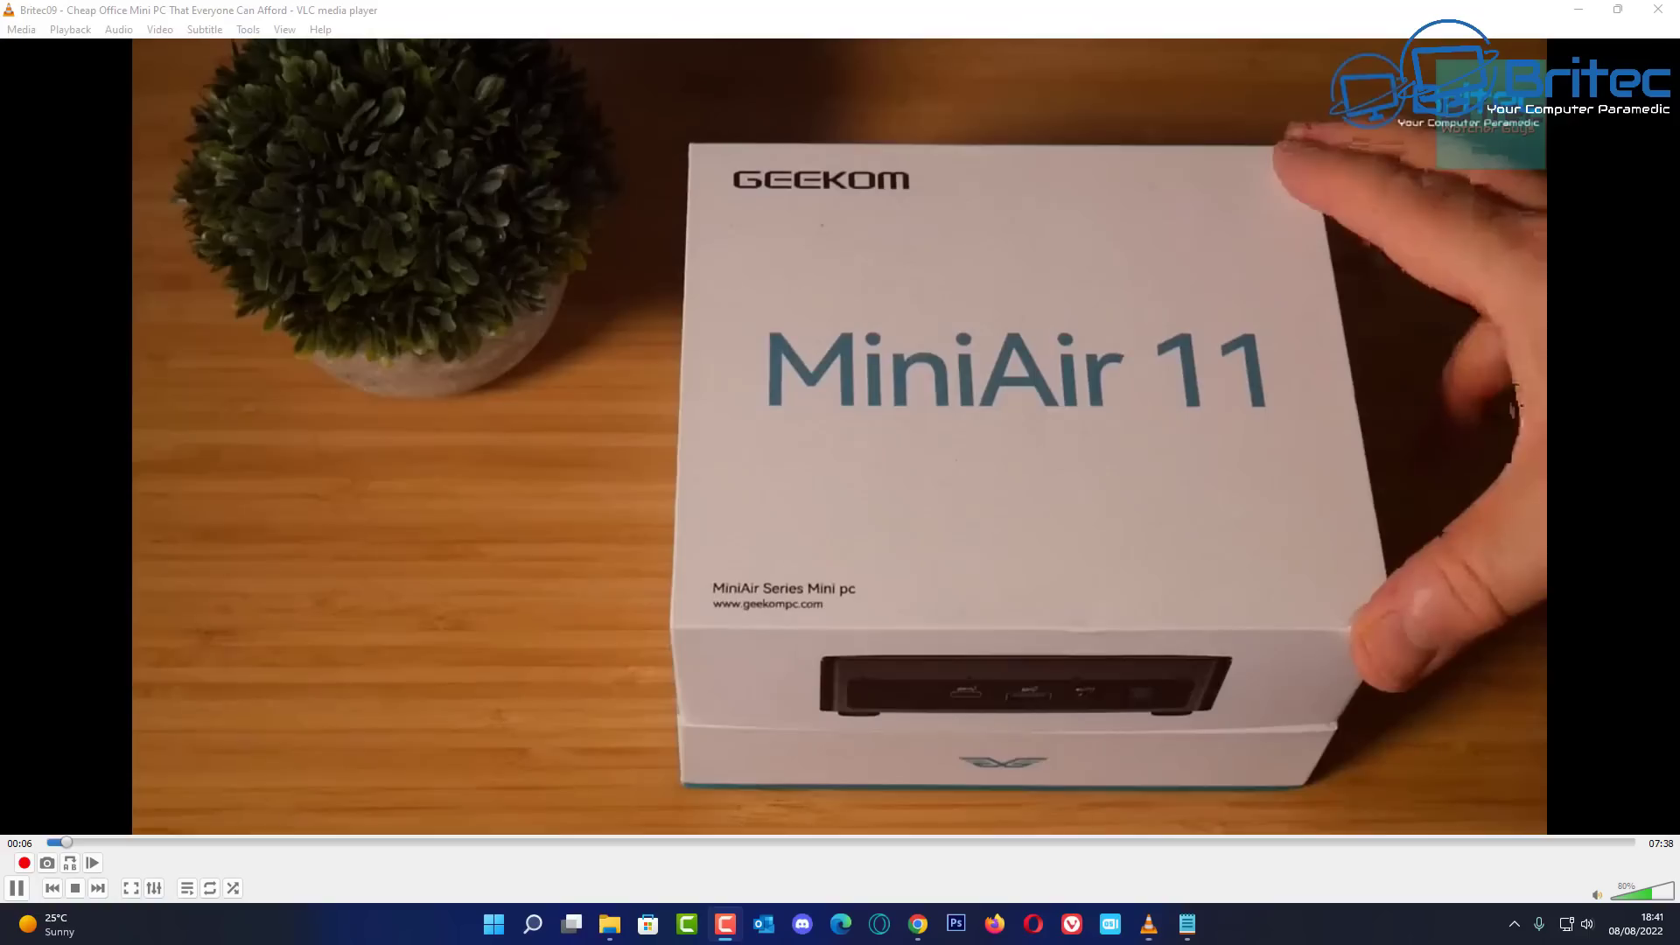
click(75, 888)
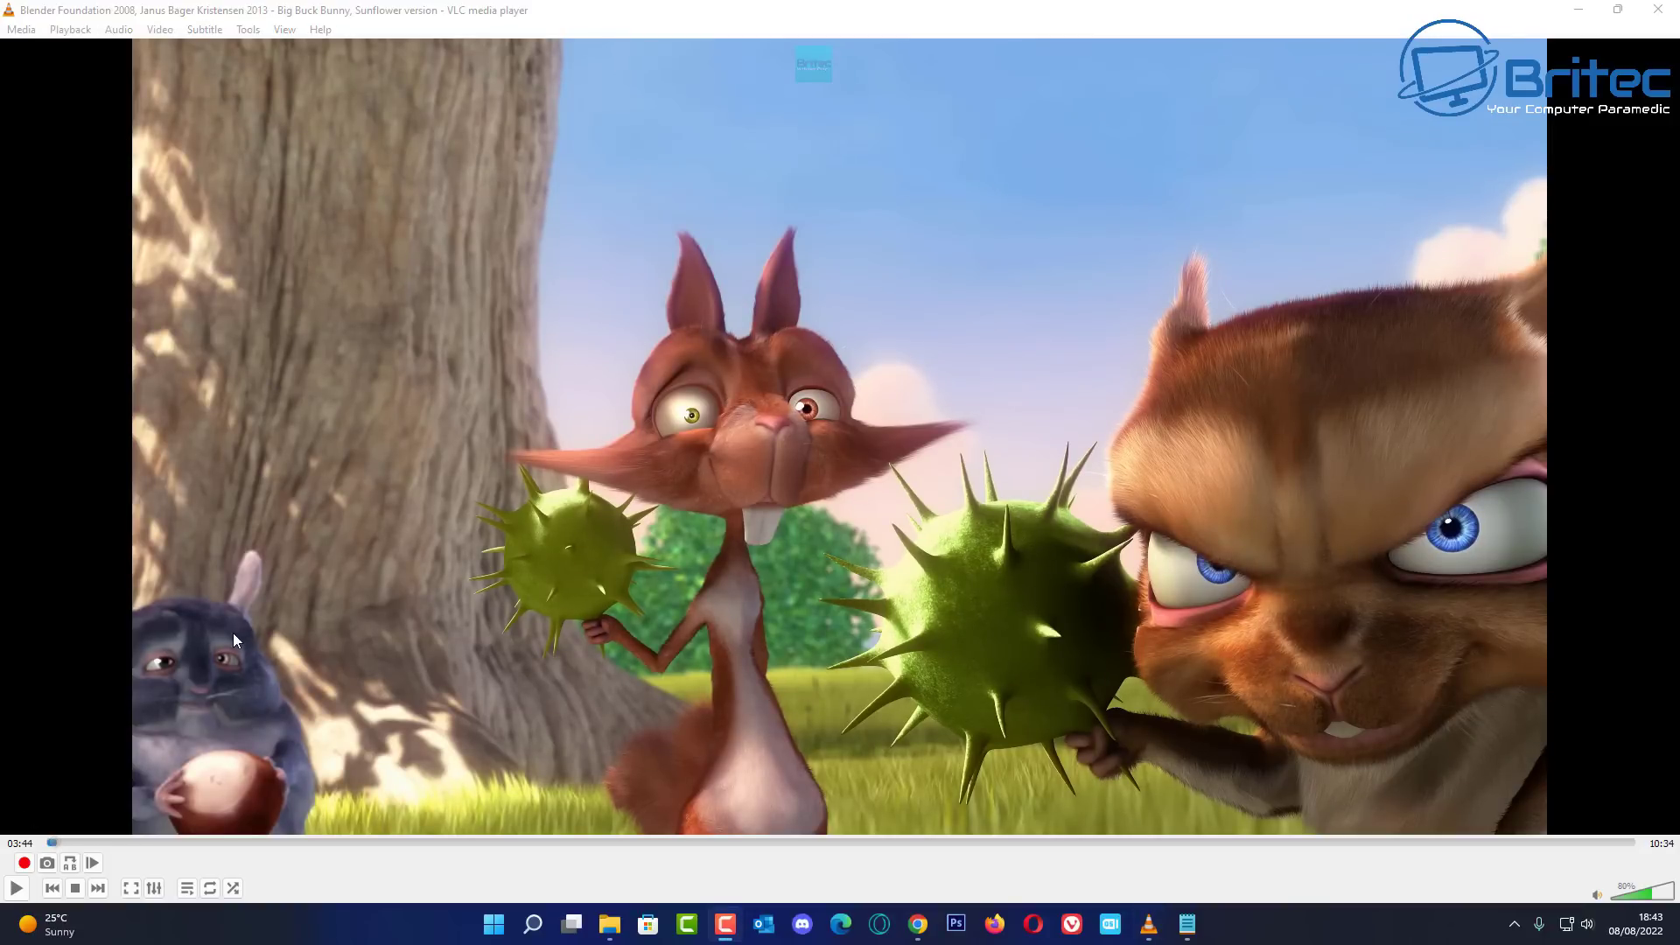
Step: Turn on the Puzzle game geometry effect with 4 rows and 4 columns in Effects and Filters, and save it
click(210, 34)
mouse_move(247, 31)
click(287, 54)
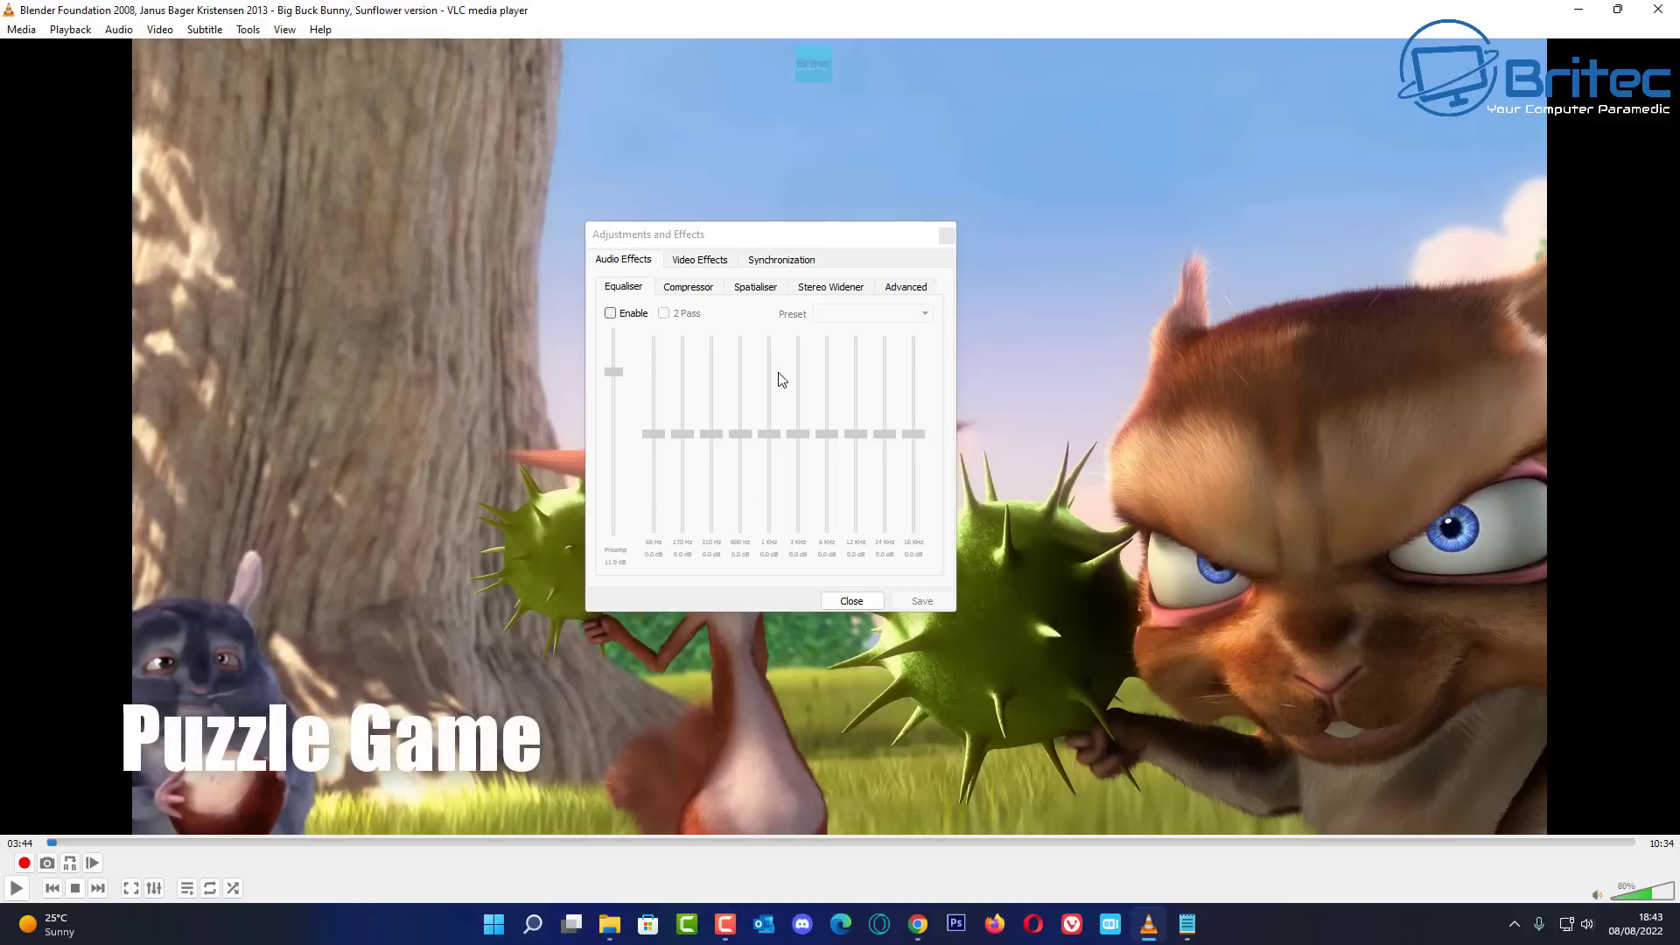
click(699, 259)
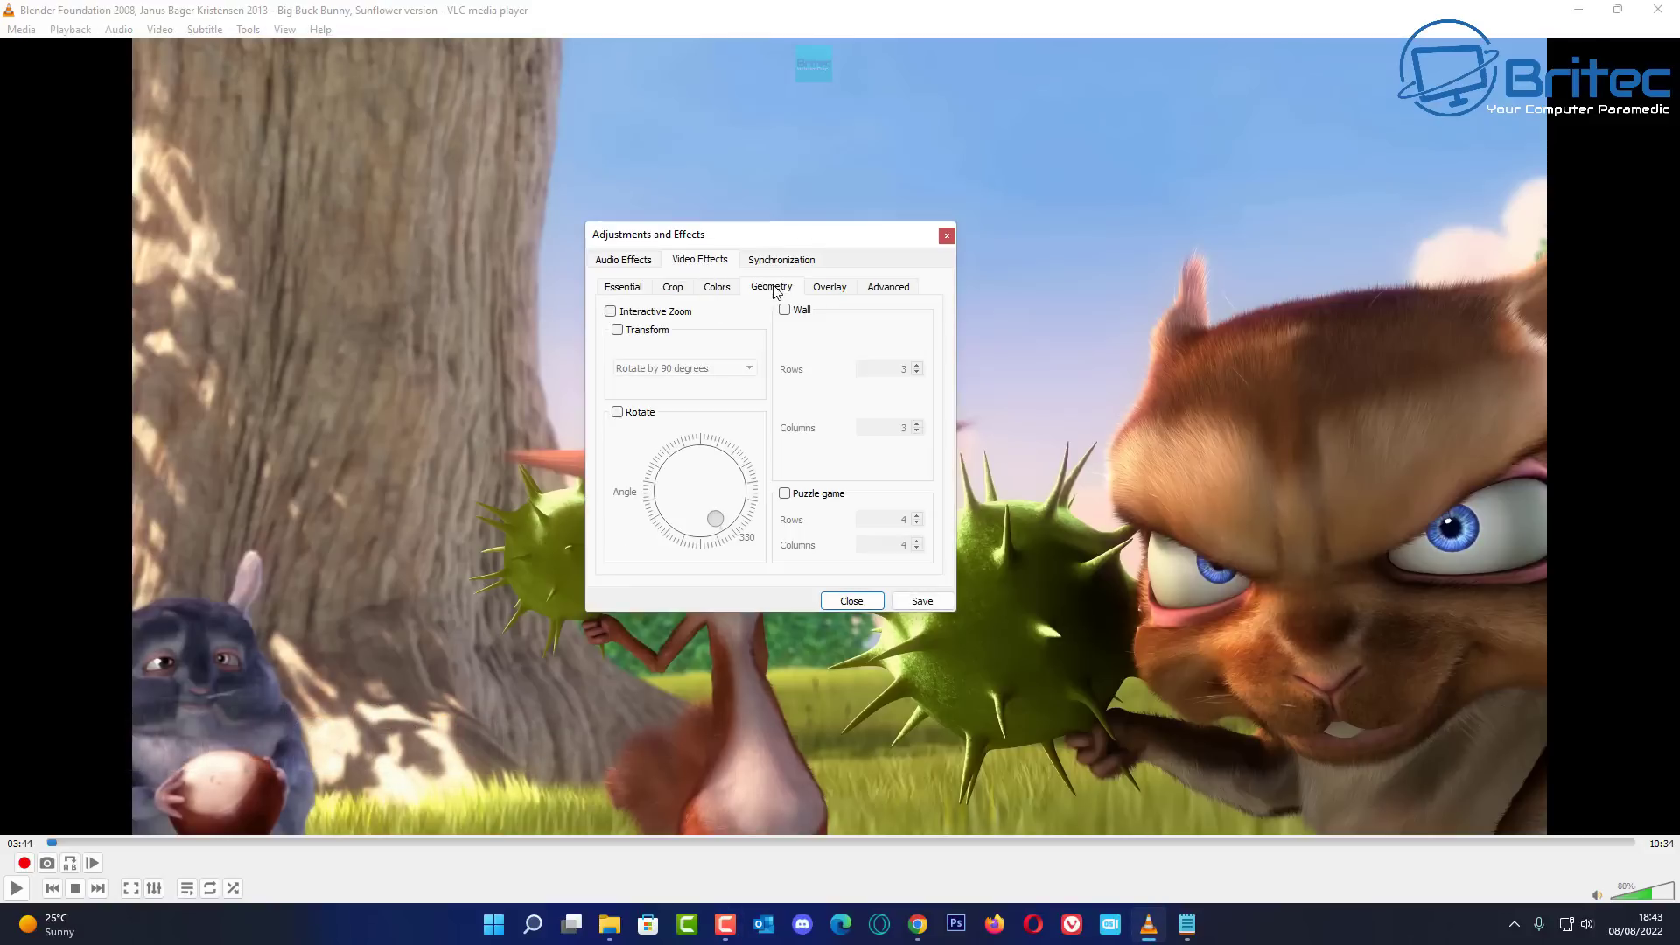
click(785, 494)
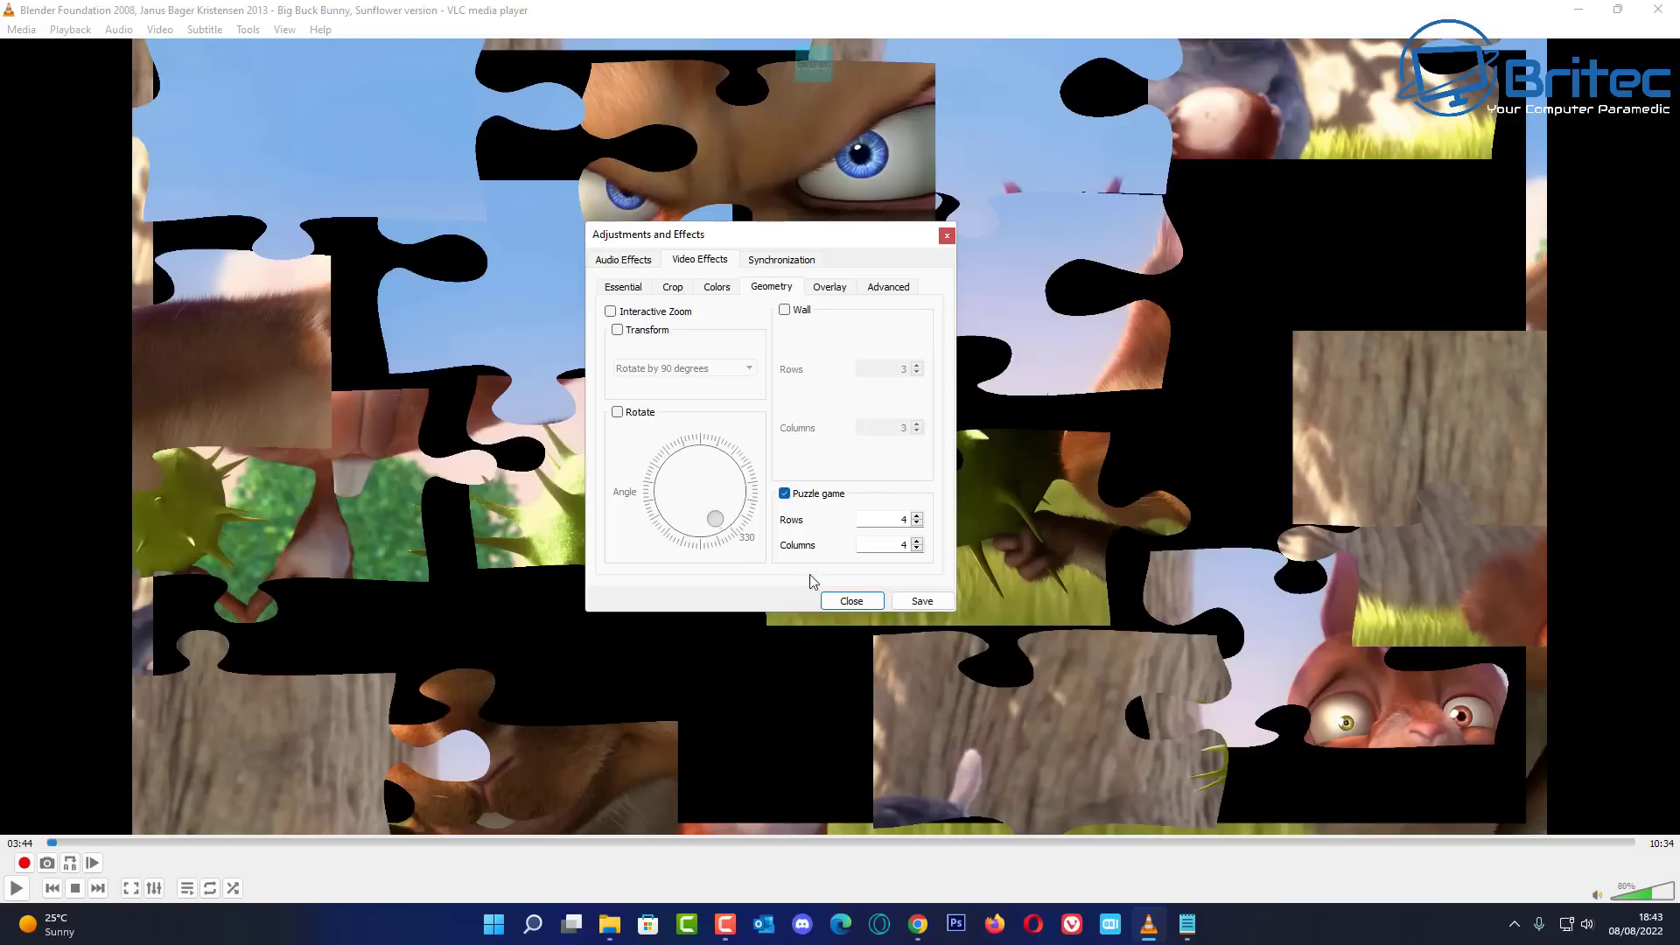
click(921, 603)
Step: Close the effects window and swap the sky, creature and eye pieces toward their correct positions
click(851, 601)
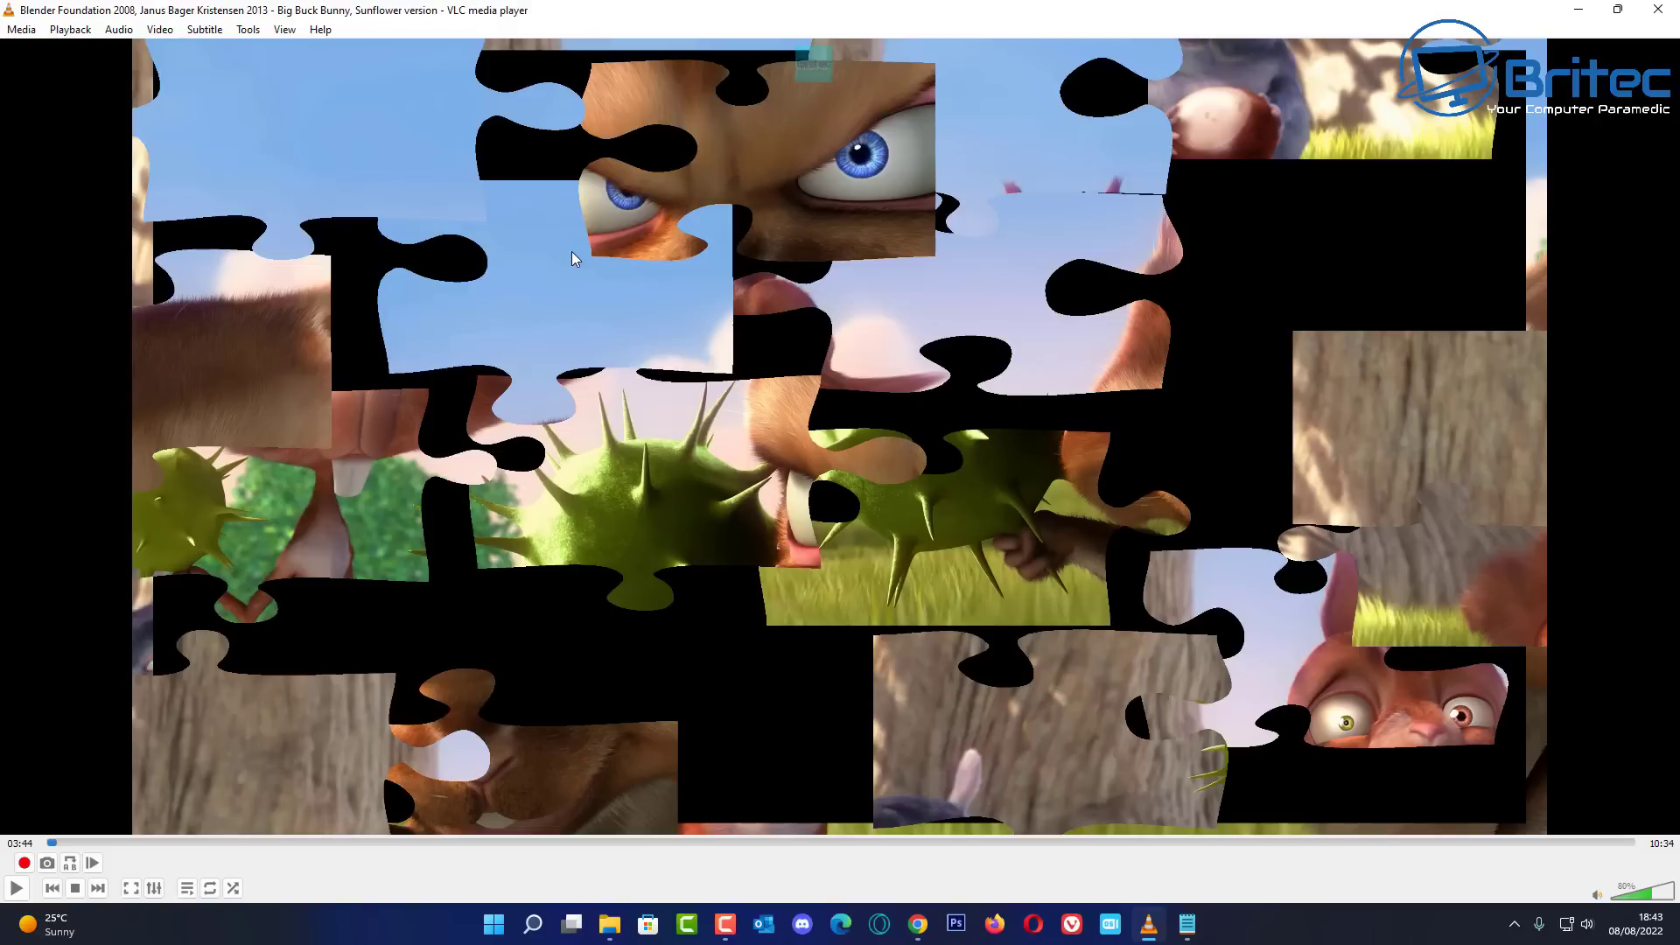
drag(570, 250, 969, 242)
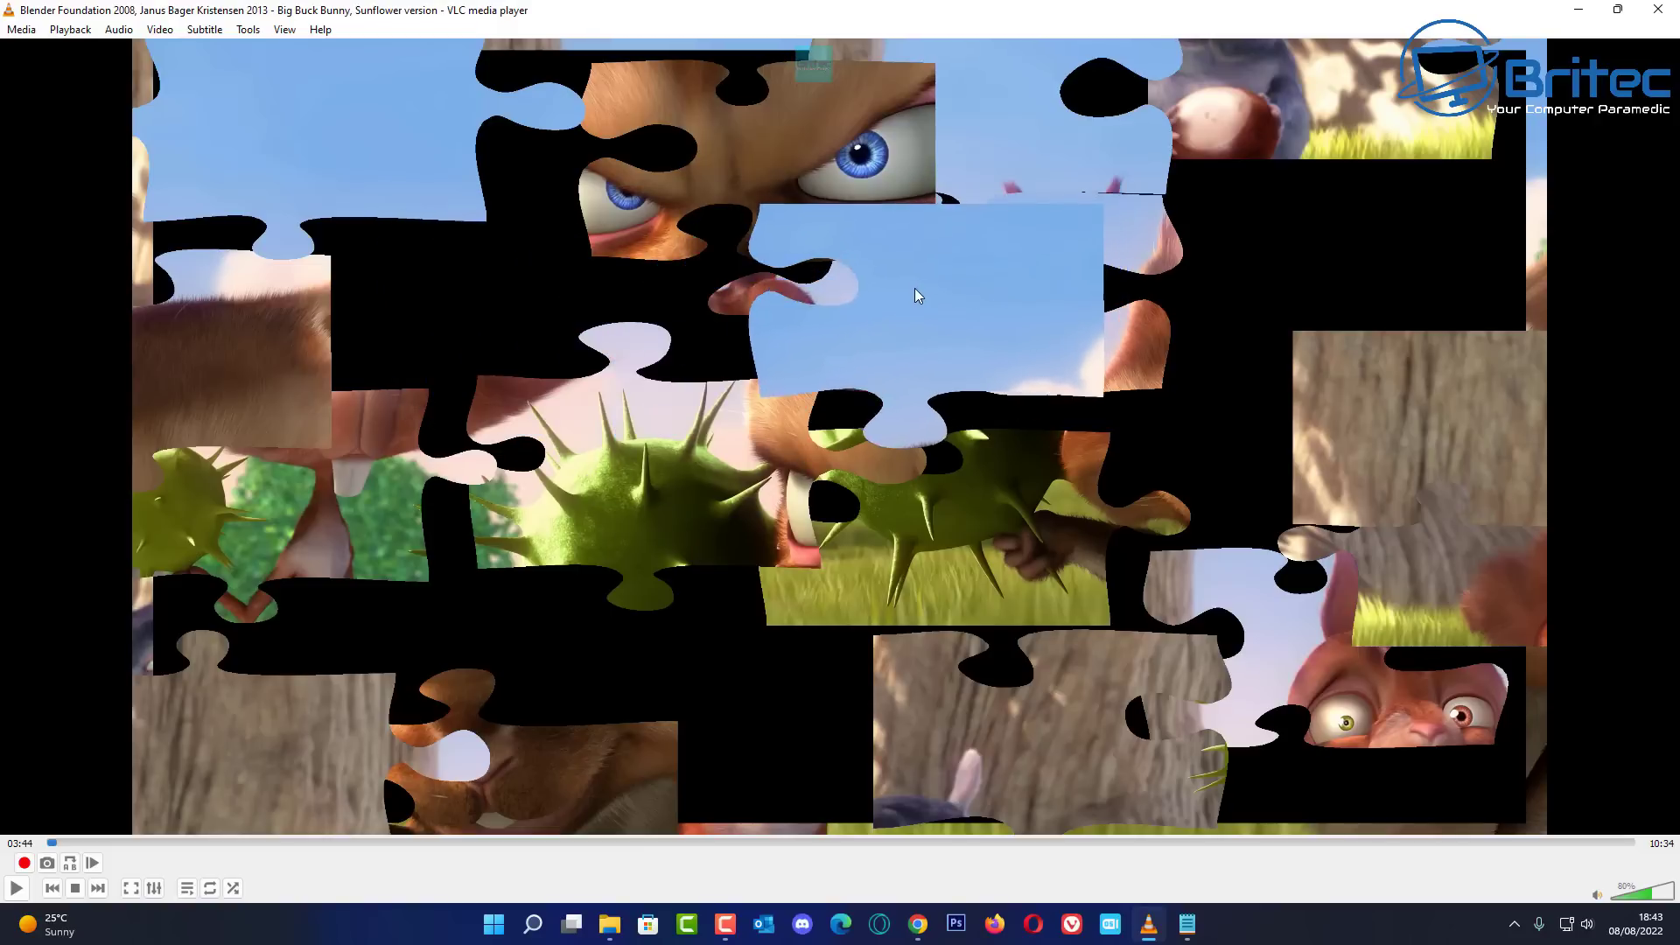
drag(915, 296, 1411, 136)
drag(1216, 96, 618, 345)
drag(1335, 167, 1298, 152)
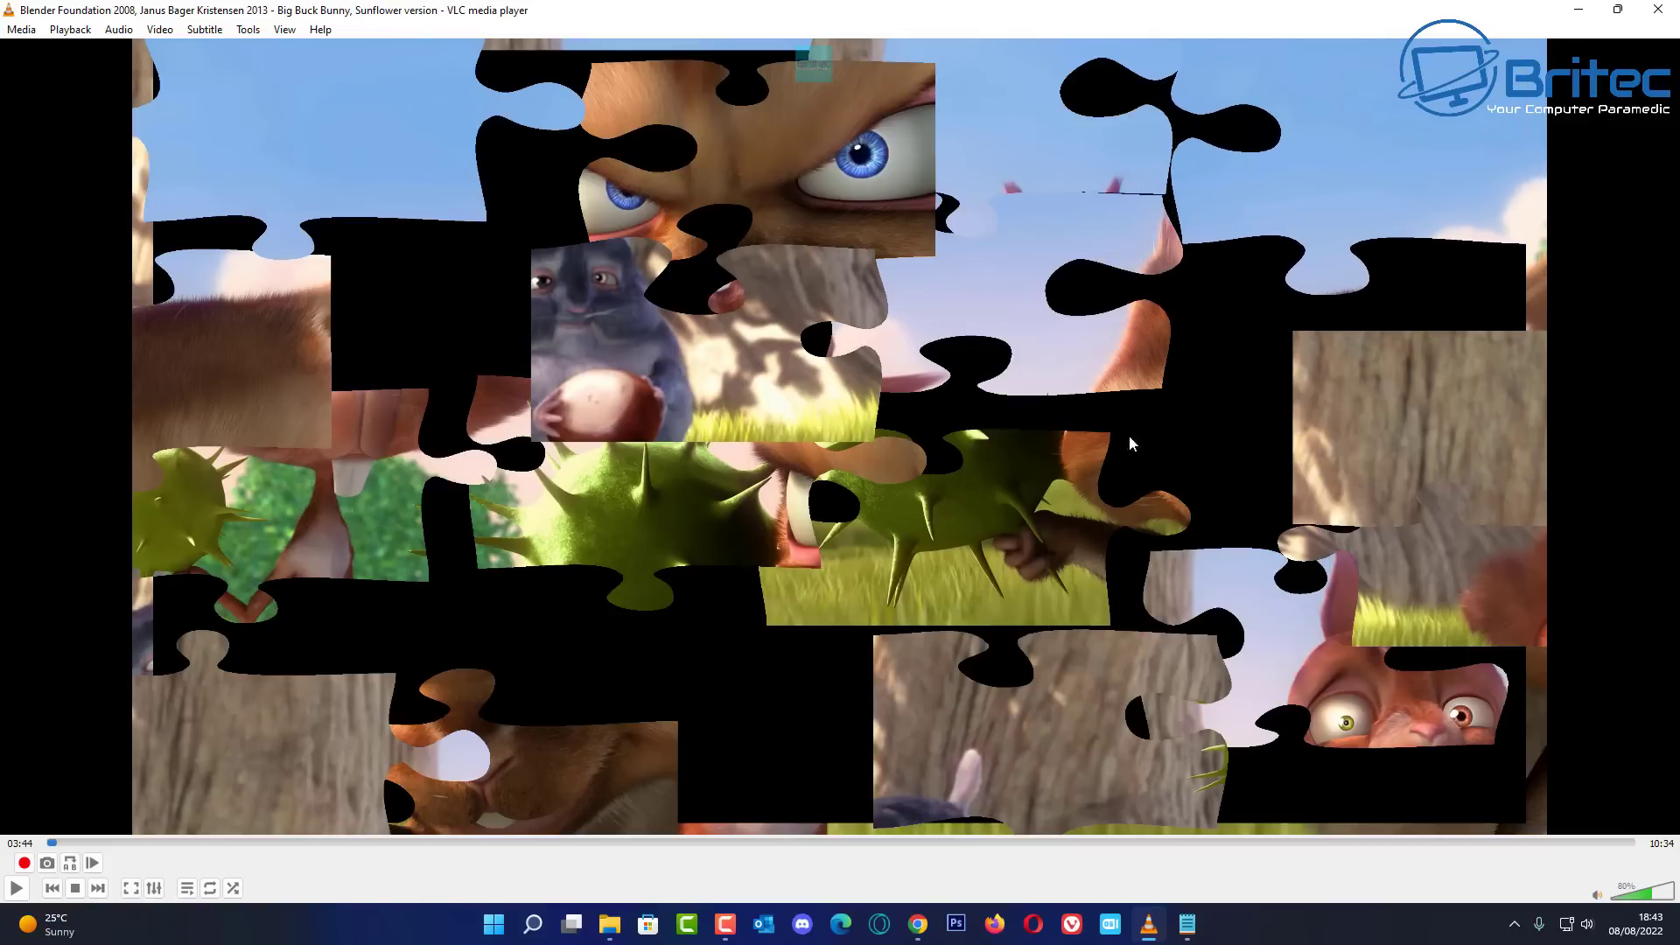
drag(1042, 303, 1078, 448)
drag(803, 372, 1094, 580)
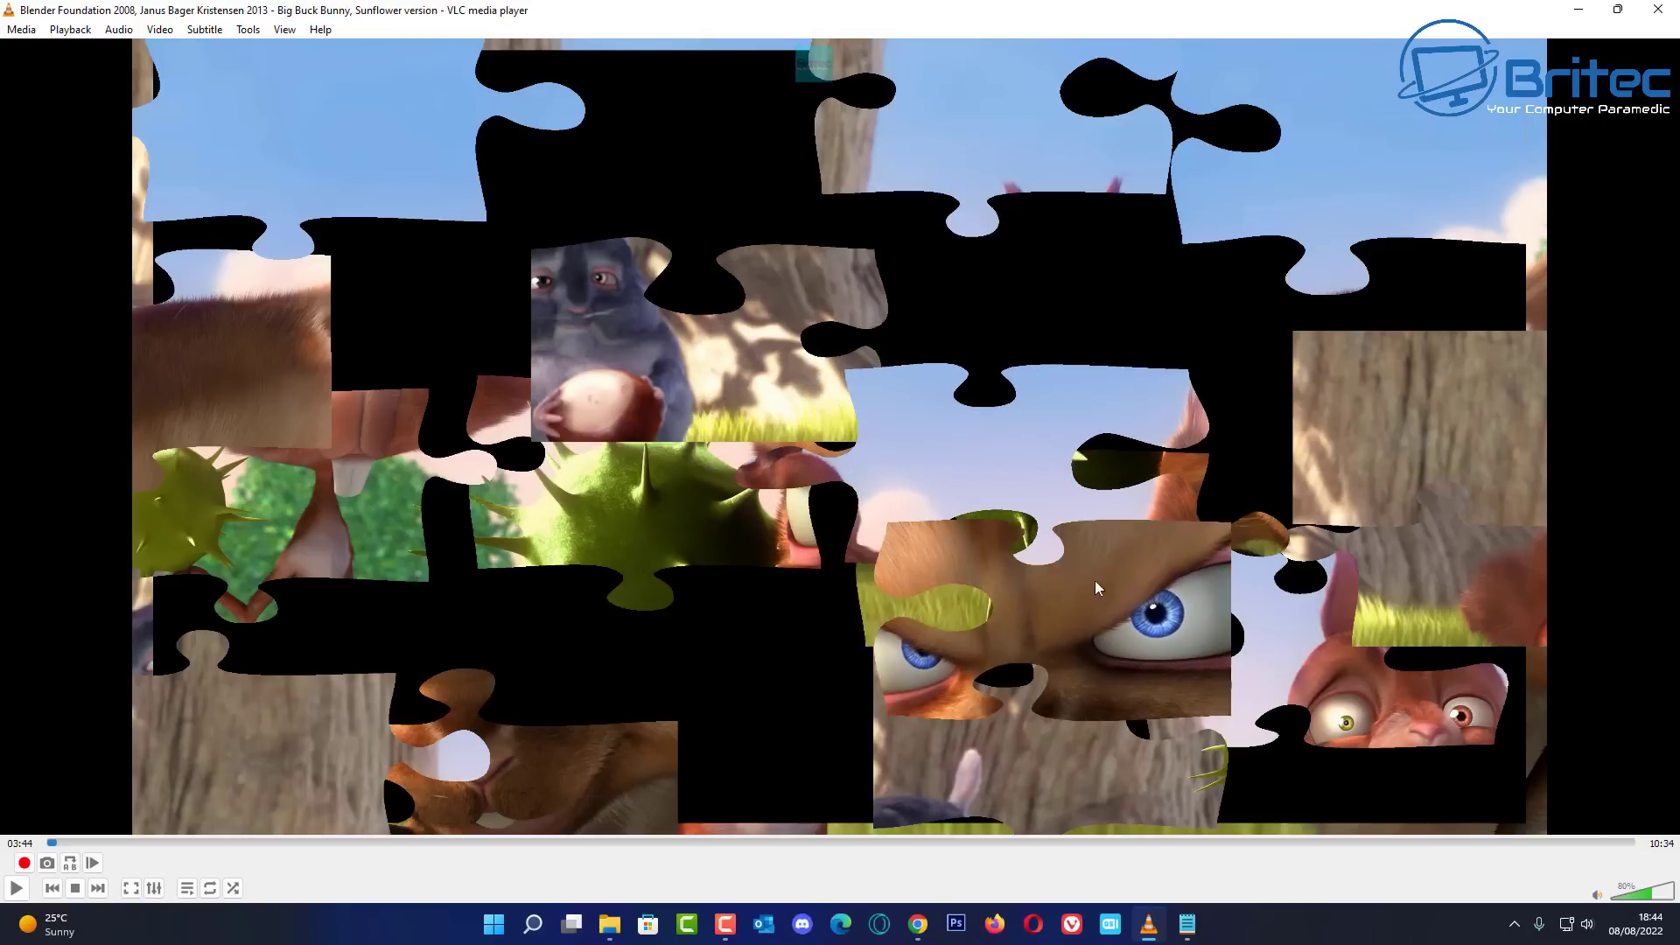